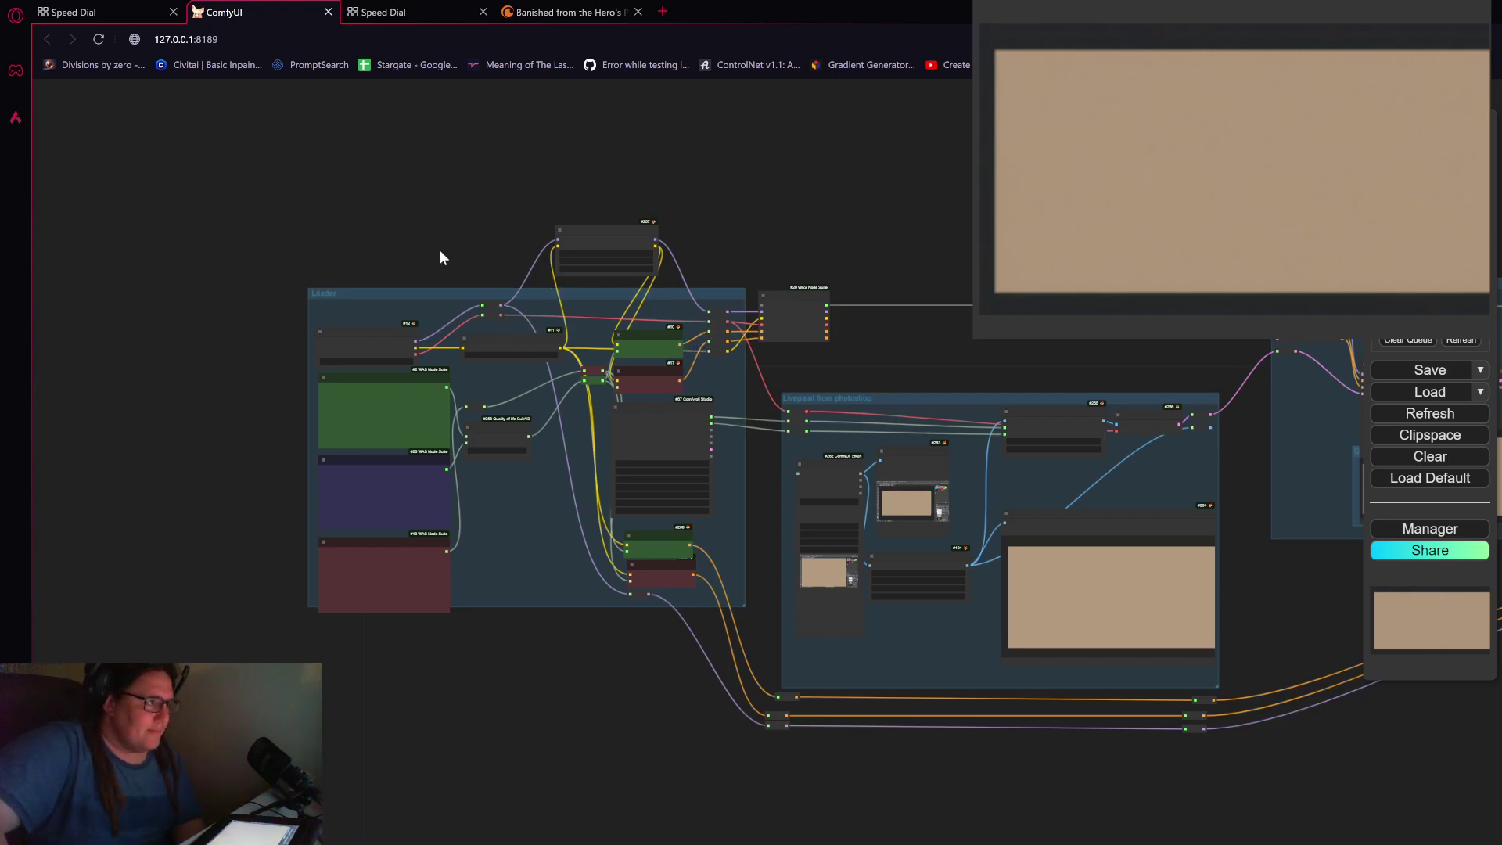
Step: Move the Load Checkpoint node slightly up within the Loader group and select the CLIP Set Last Layer node
scroll(524, 230, "up", 5)
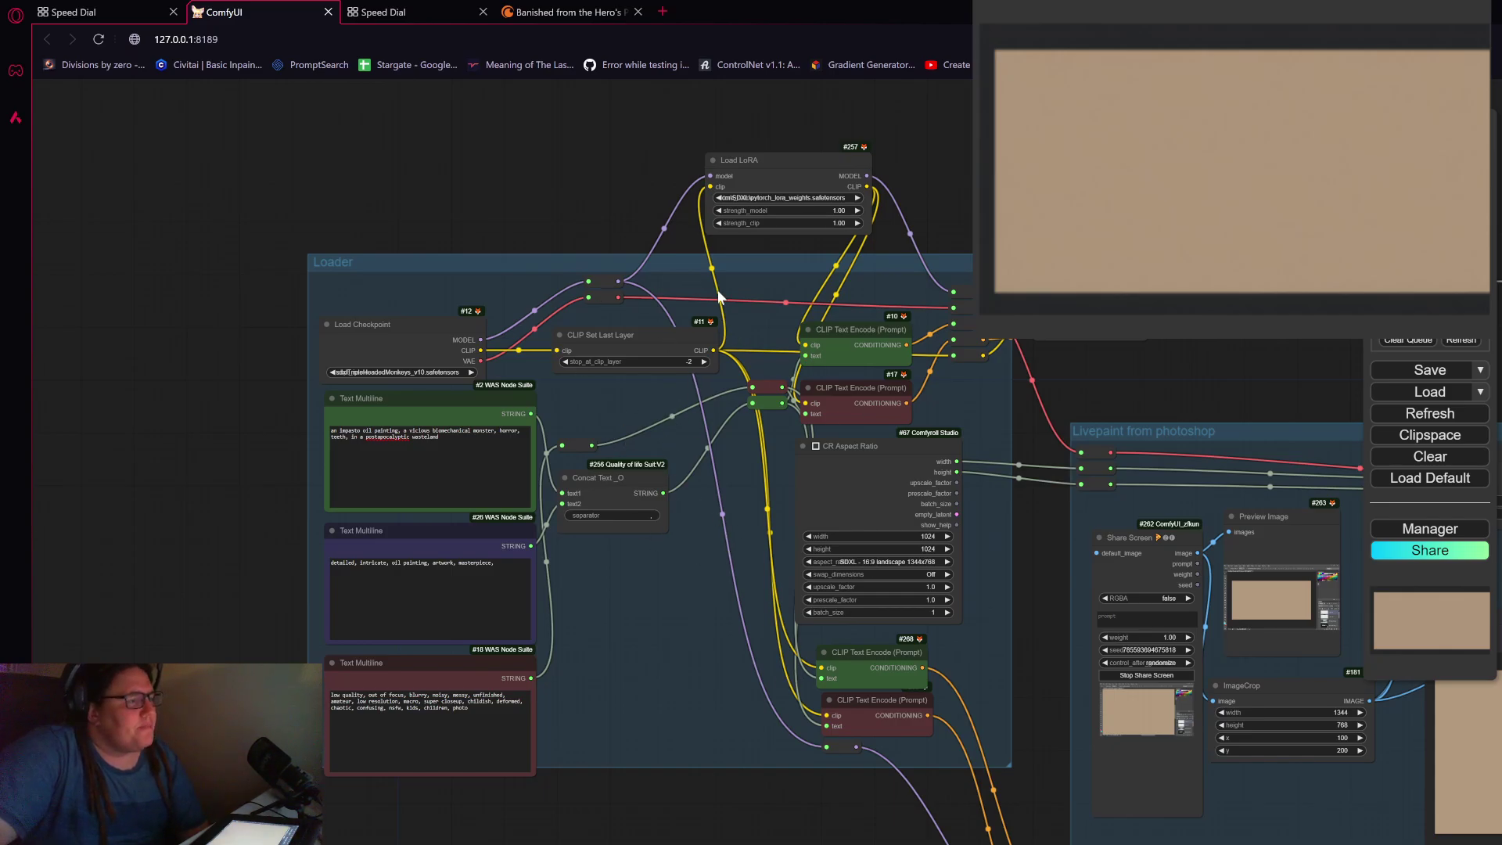
scroll(431, 326, "up", 3)
left_click_drag(431, 323, 438, 291)
left_click_drag(698, 340, 730, 342)
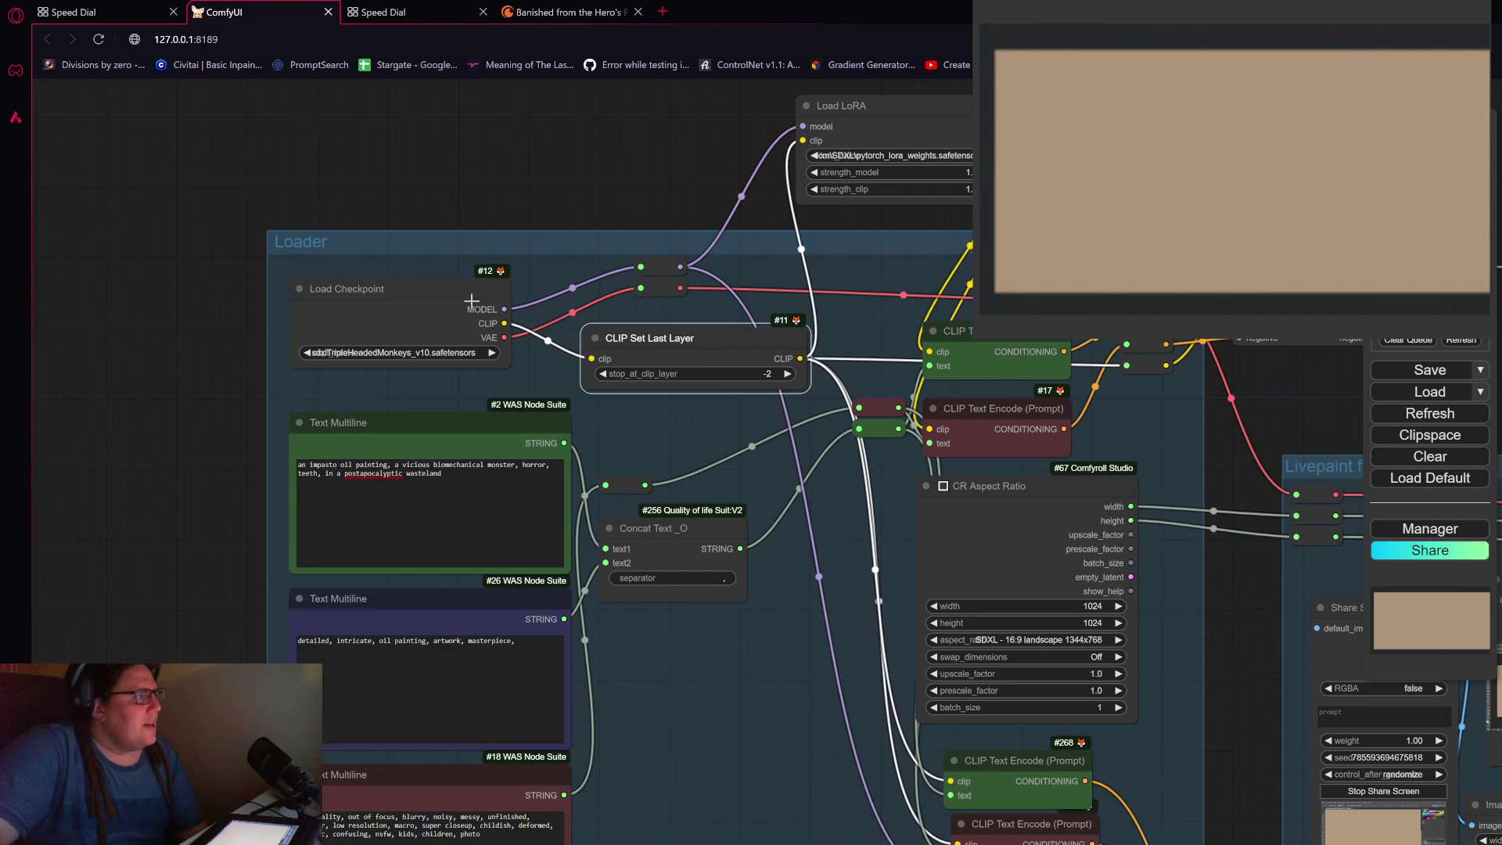
scroll(387, 360, "up", 3)
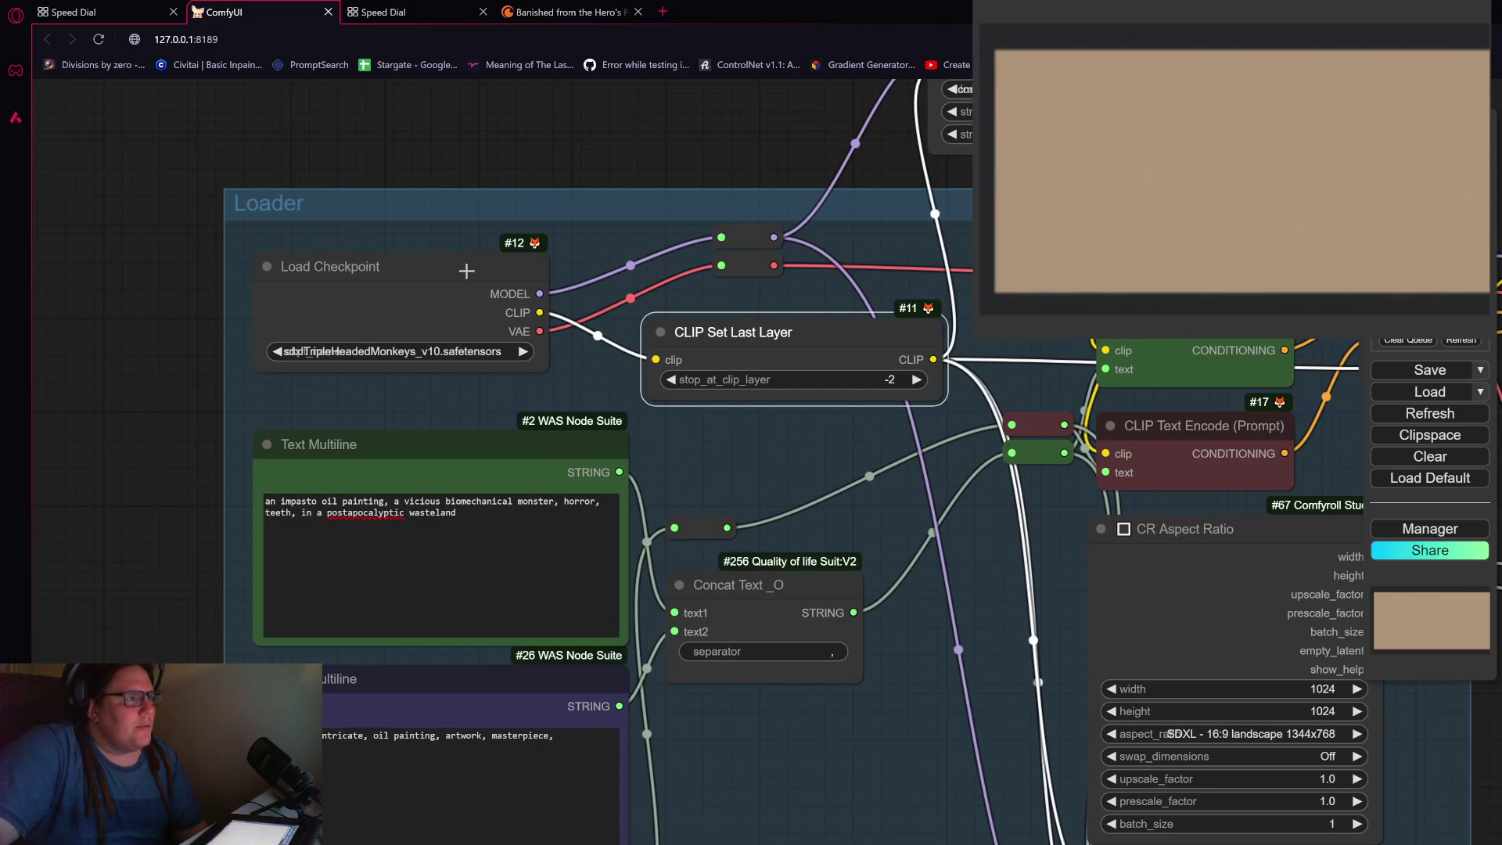
left_click_drag(762, 144, 771, 216)
scroll(312, 446, "up", 2)
scroll(381, 438, "down", 2)
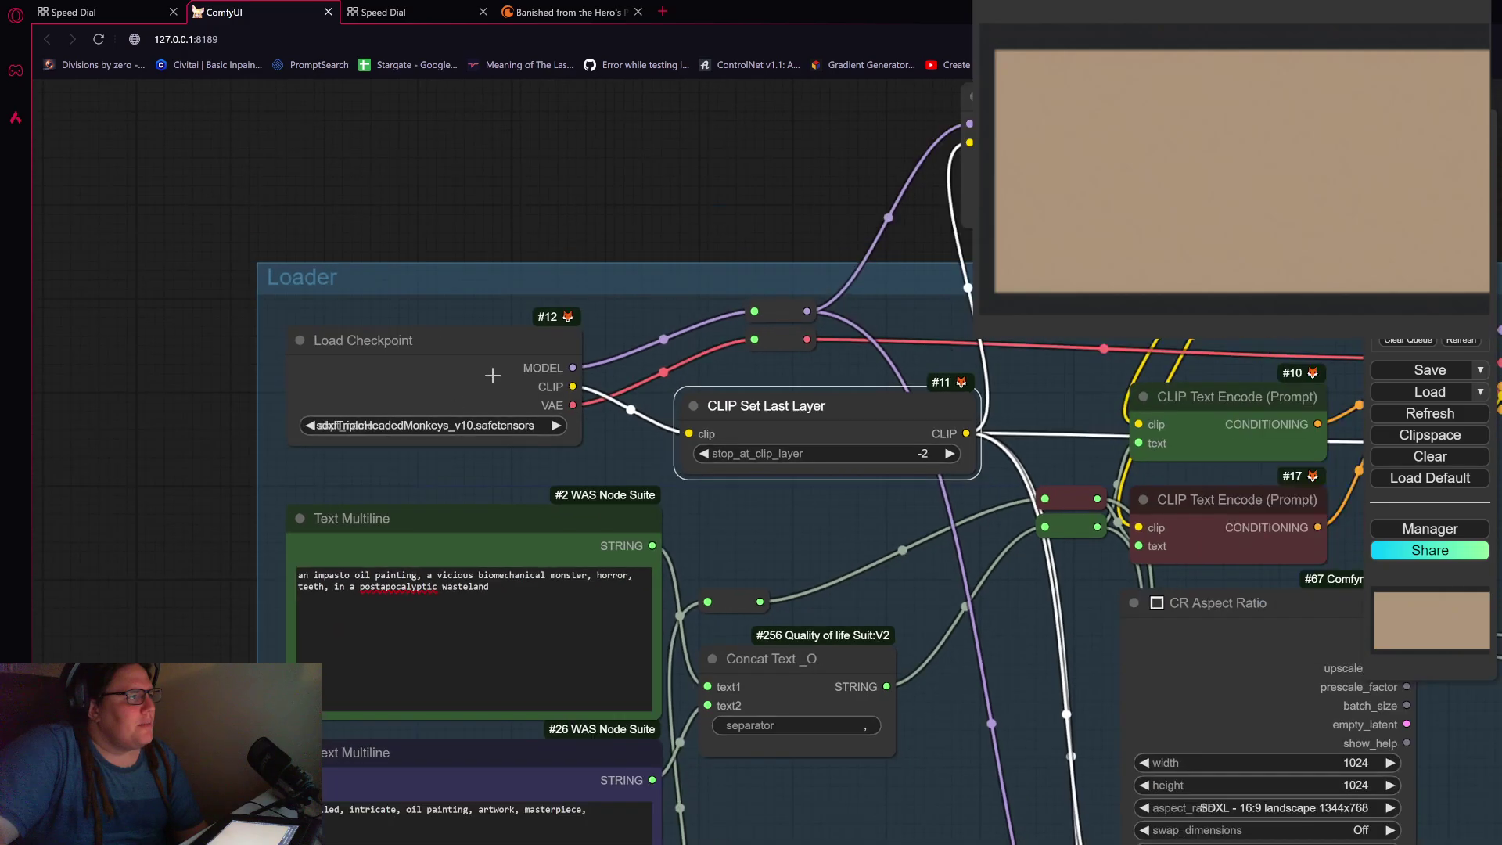
left_click_drag(443, 195, 444, 223)
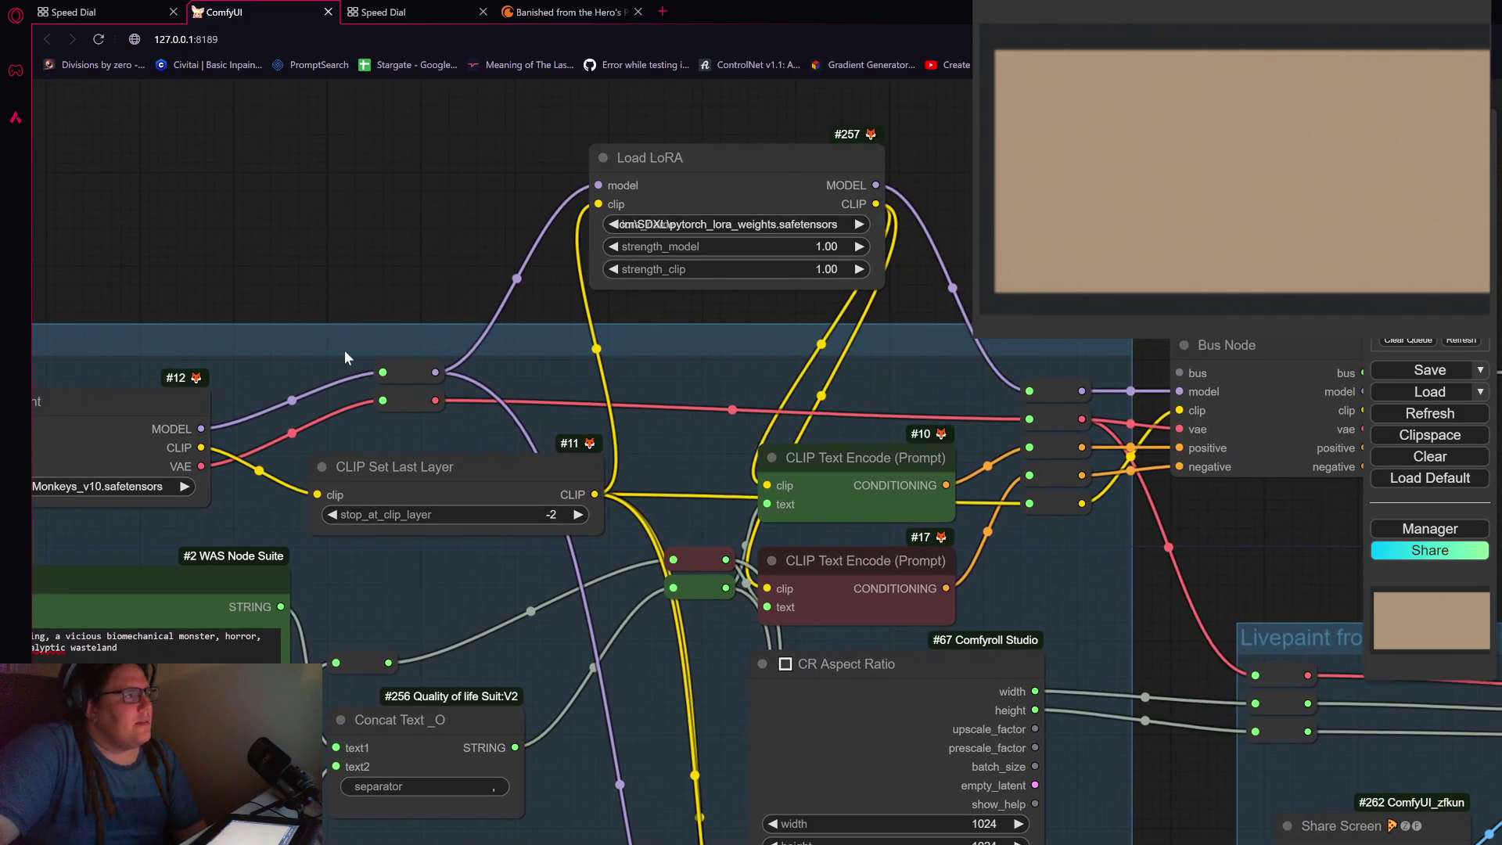
Step: Reposition the Load LoRA node just above the Loader group
mouse_move(750, 148)
left_mouse_down()
mouse_move(745, 172)
mouse_move(726, 149)
mouse_move(716, 172)
mouse_move(706, 147)
left_mouse_up()
scroll(755, 294, "down", 1)
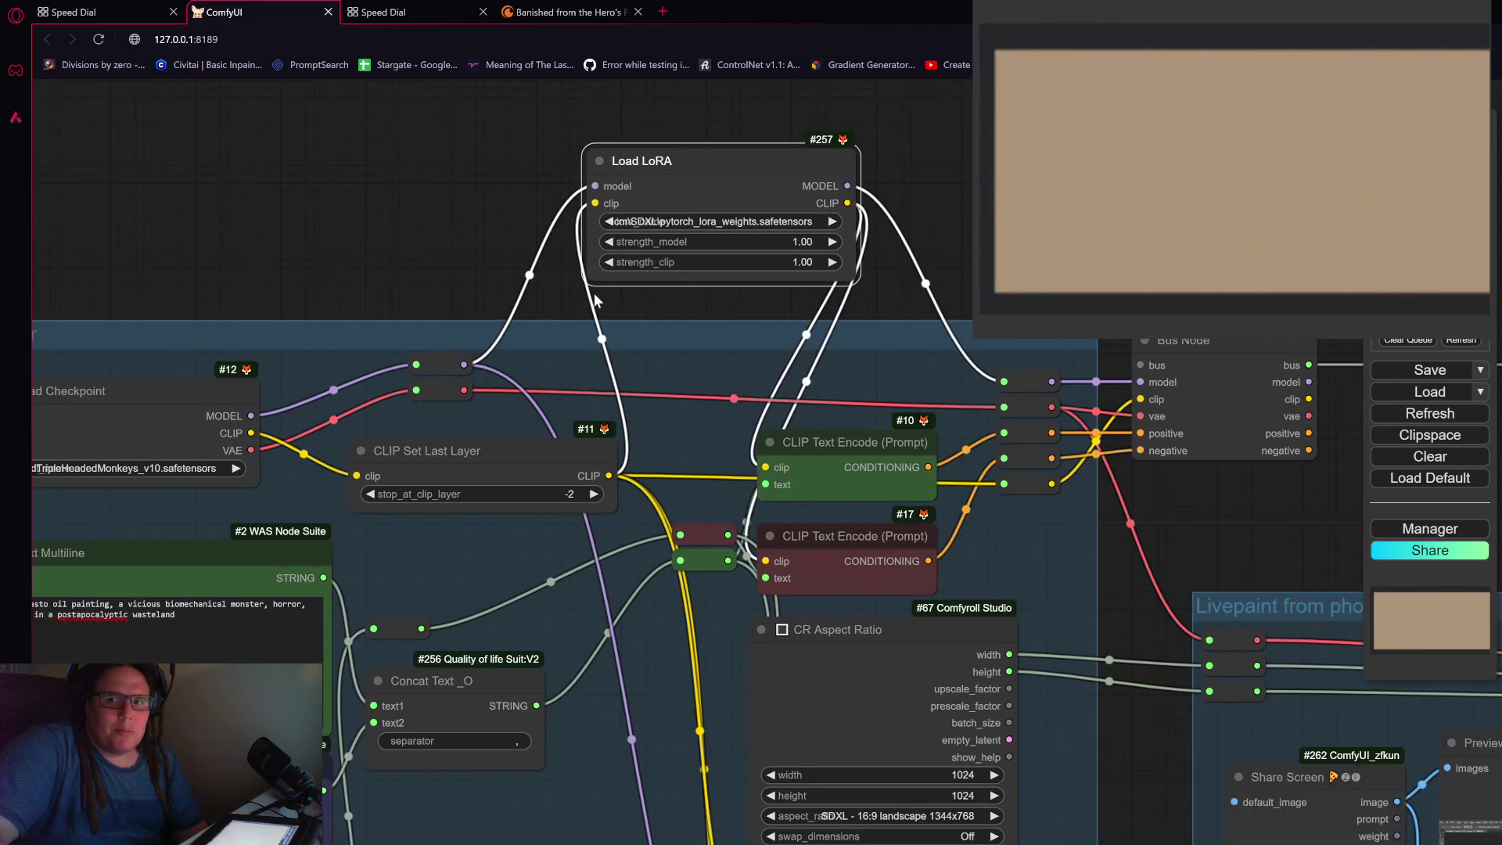
scroll(555, 349, "down", 2)
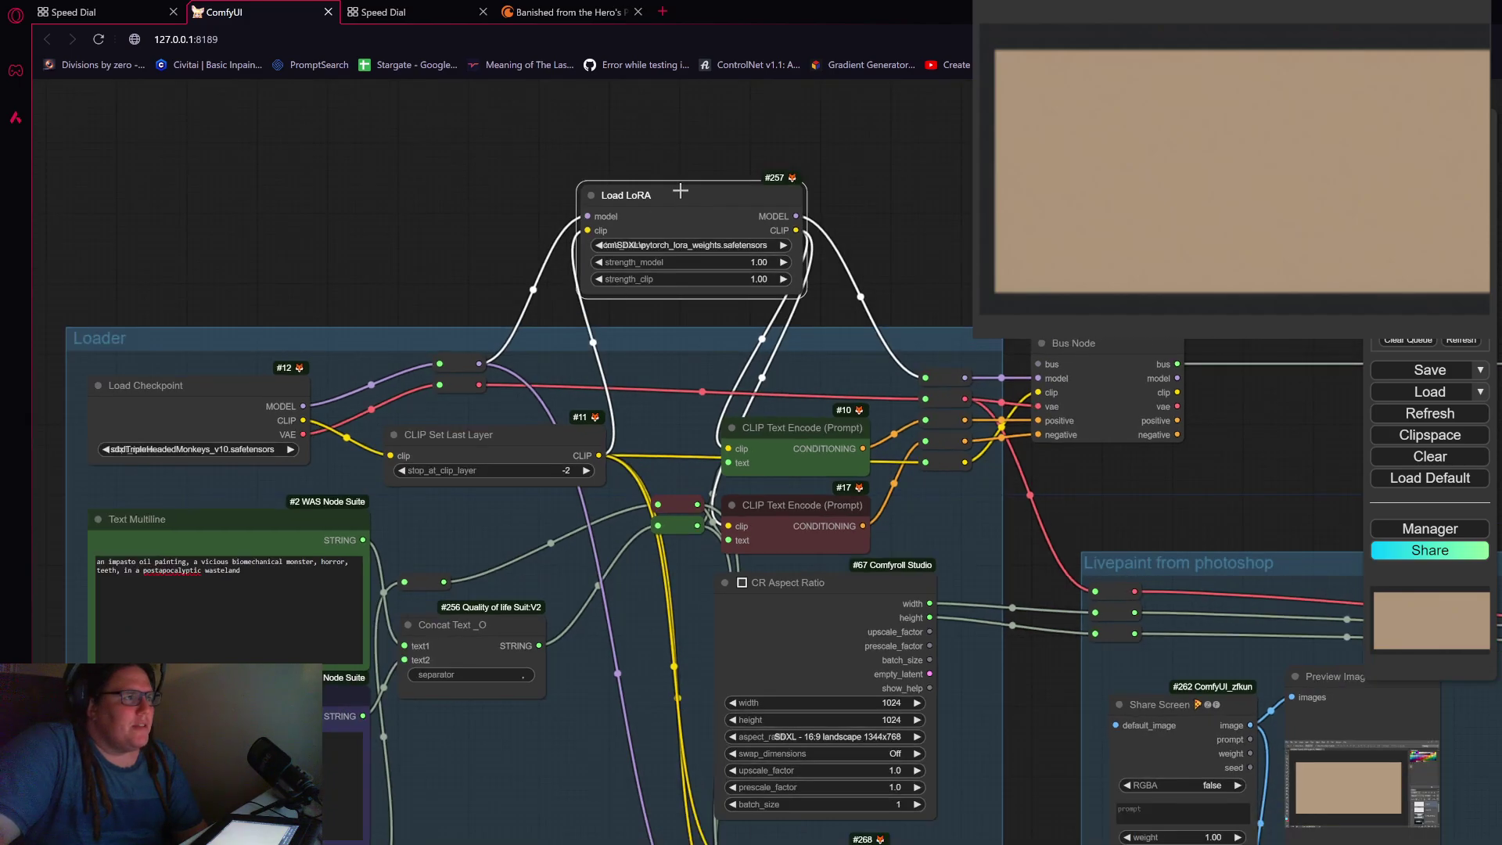
mouse_move(680, 190)
left_mouse_down()
mouse_move(724, 184)
mouse_move(701, 184)
left_mouse_up()
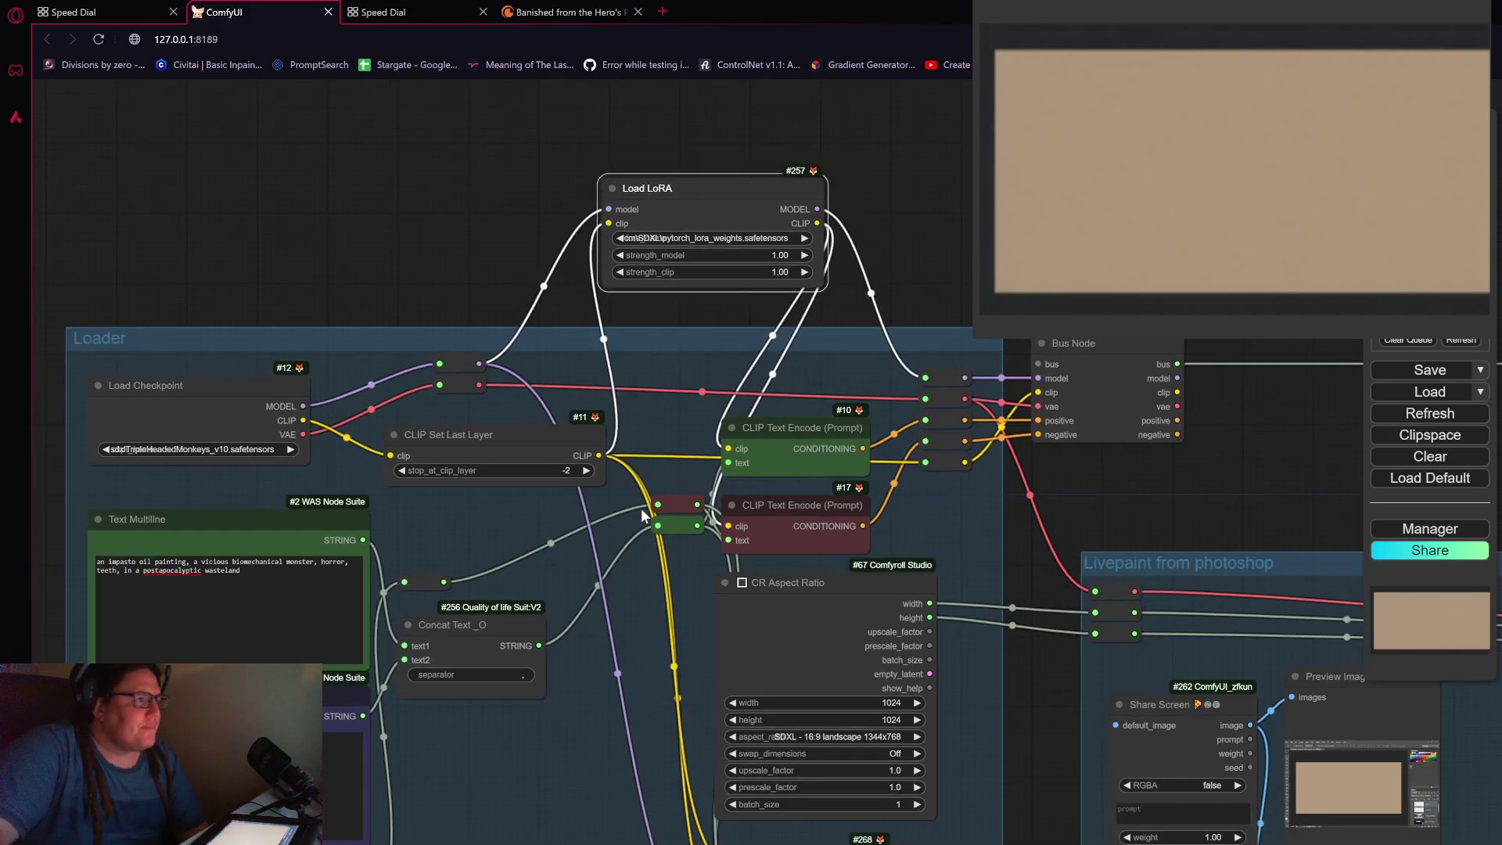
left_click_drag(791, 191, 791, 219)
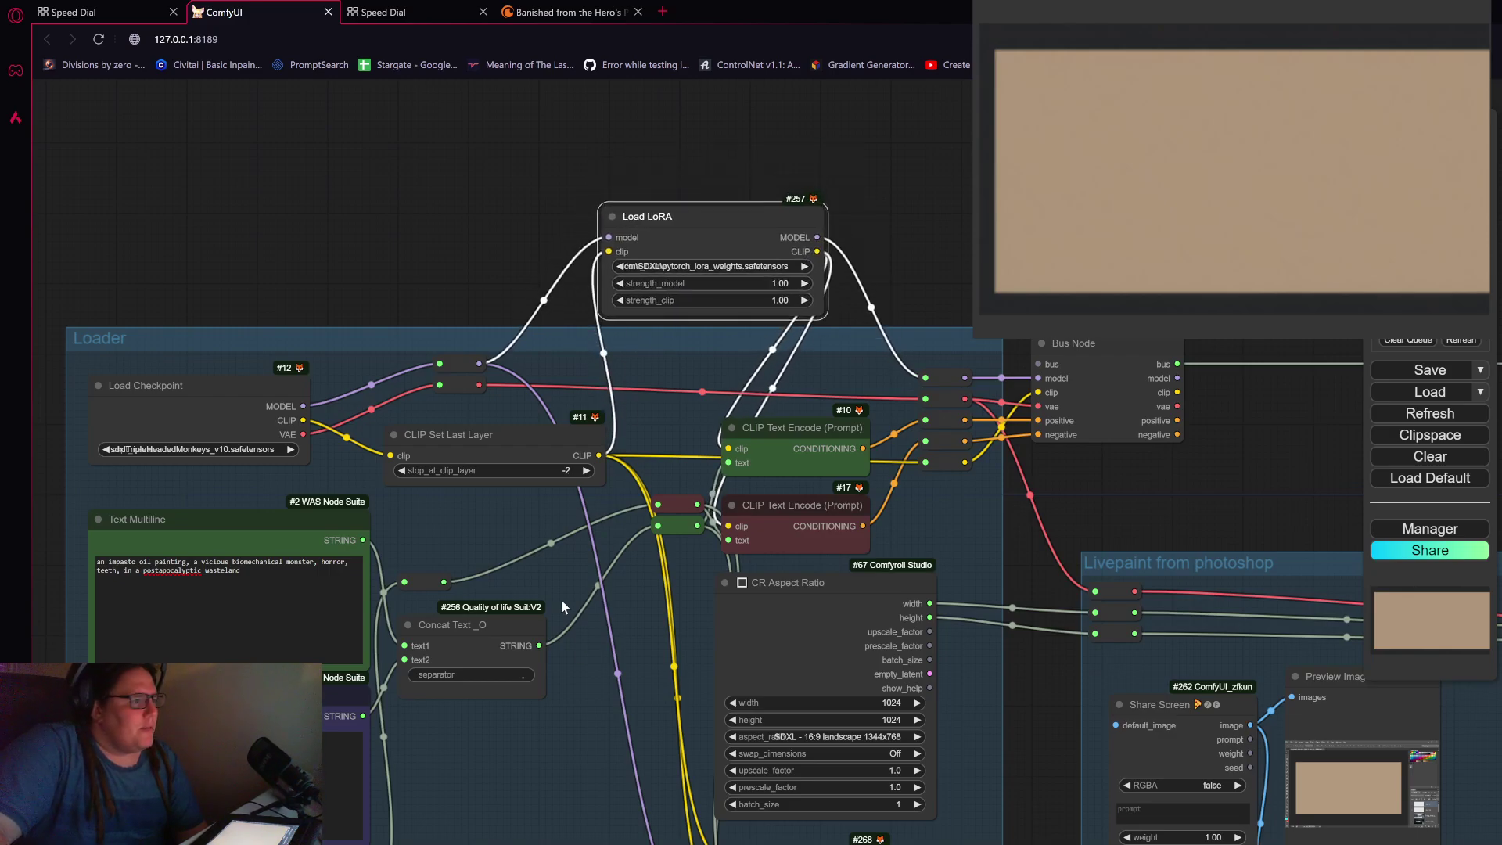
Step: Examine the positive, style and negative prompts in the Loader group's three Text Multiline nodes
left_click_drag(561, 599, 673, 623)
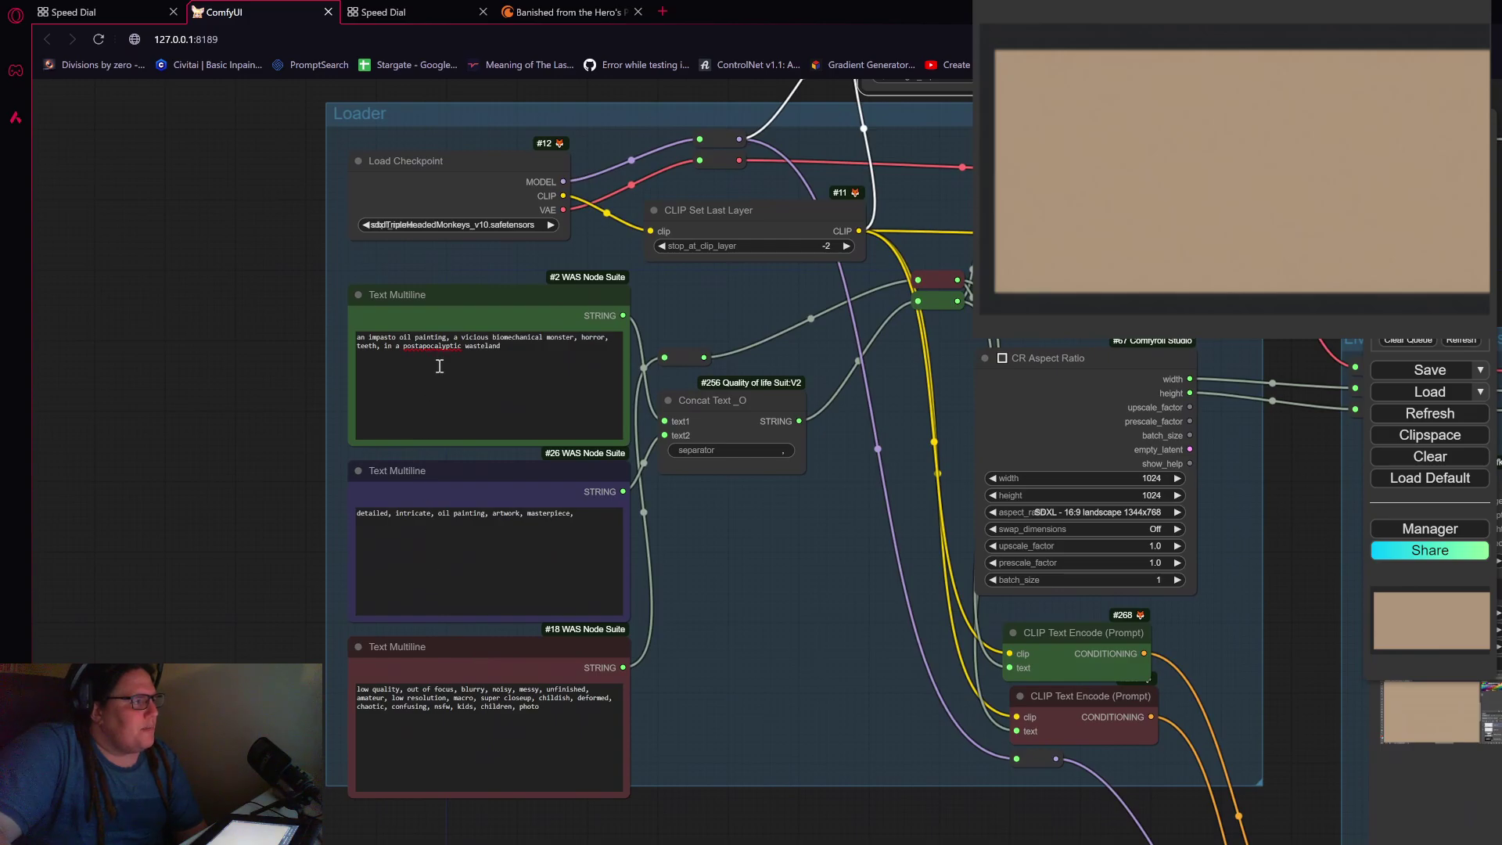
left_click(446, 557)
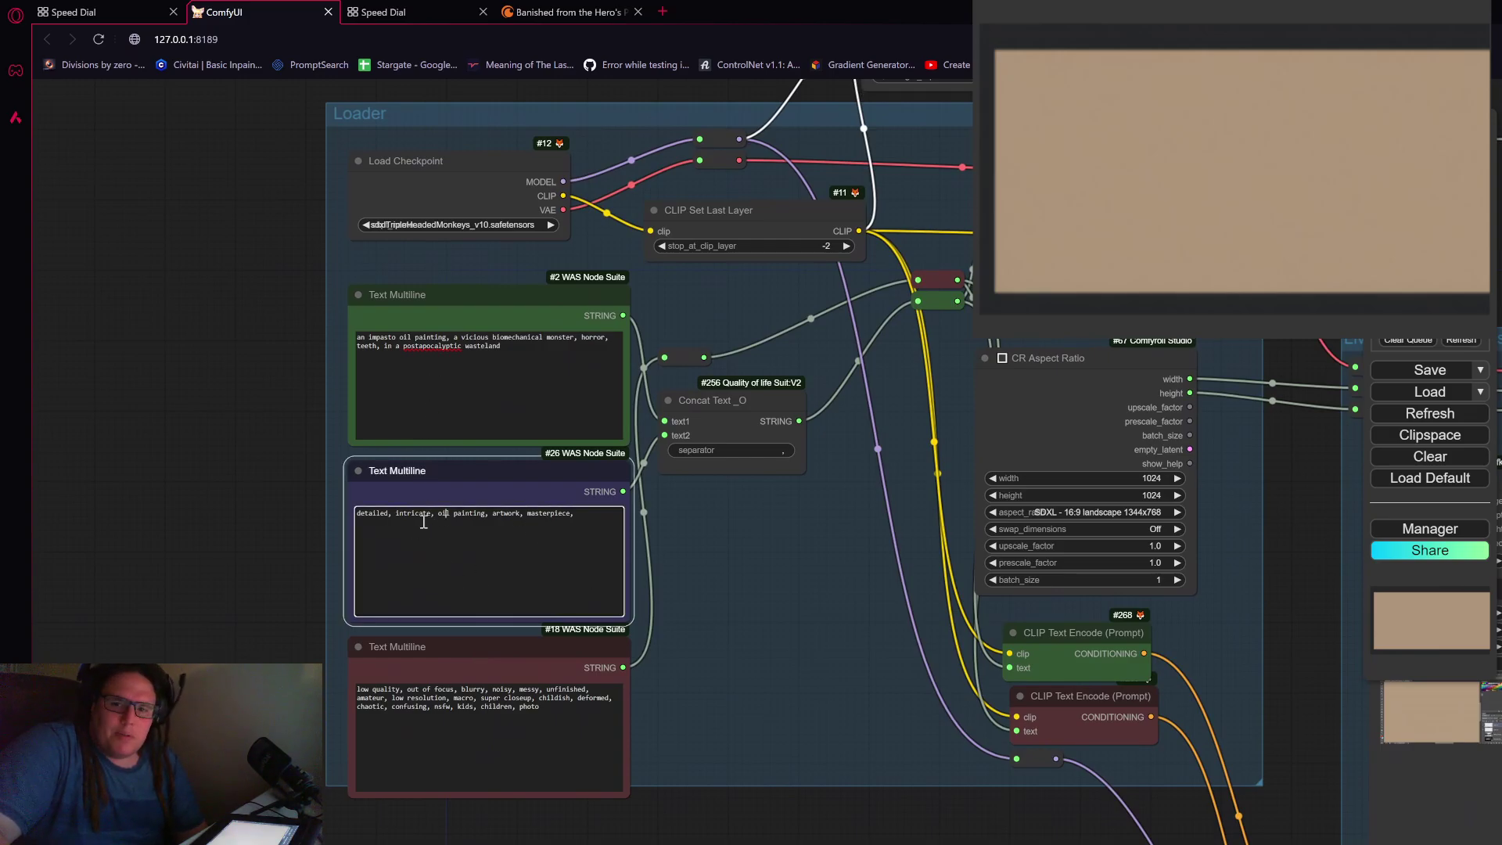
left_click(489, 395)
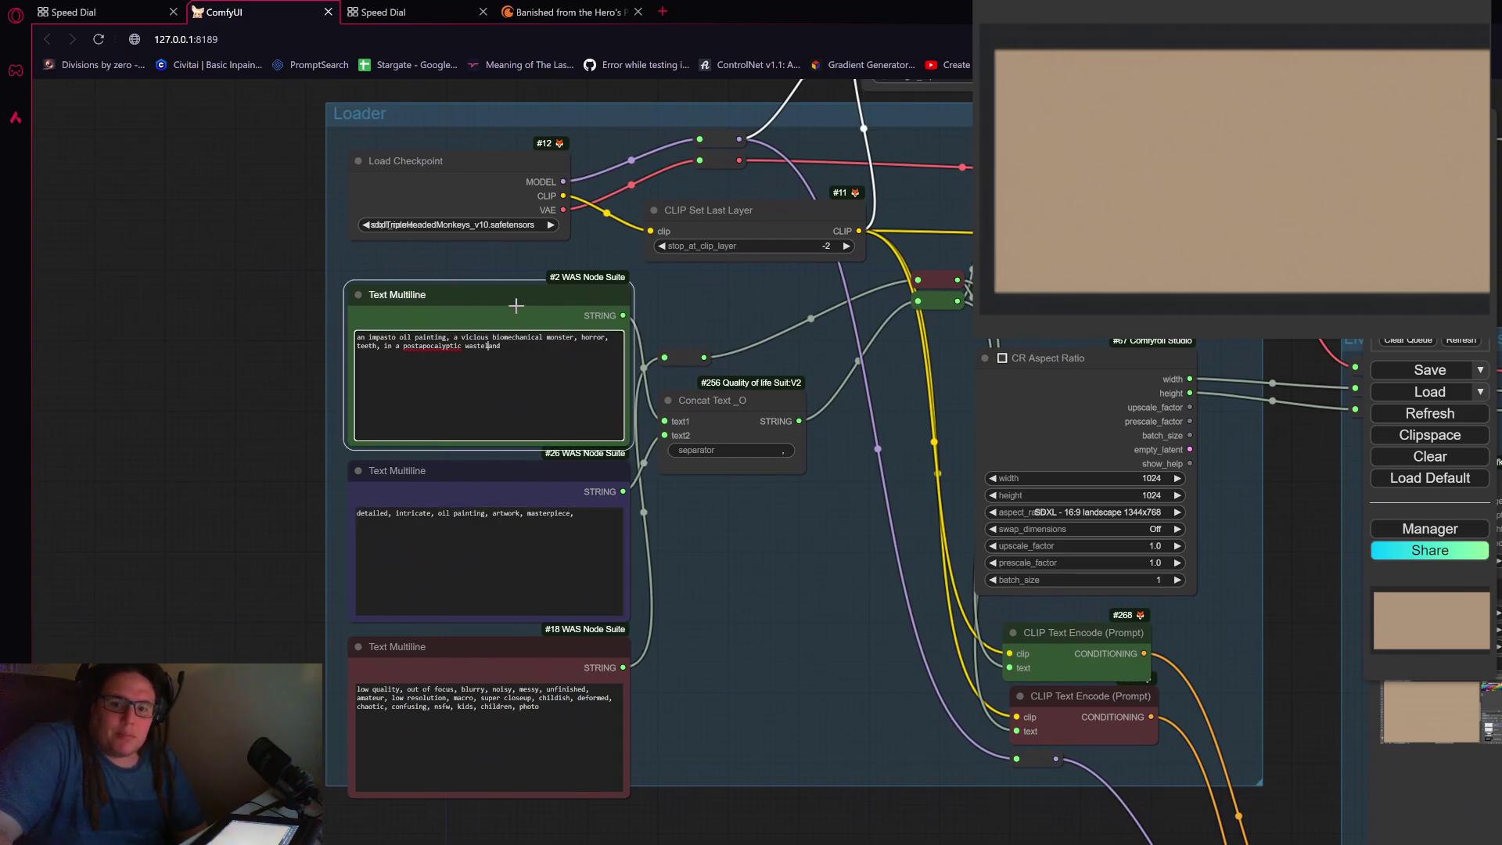
left_click(418, 758)
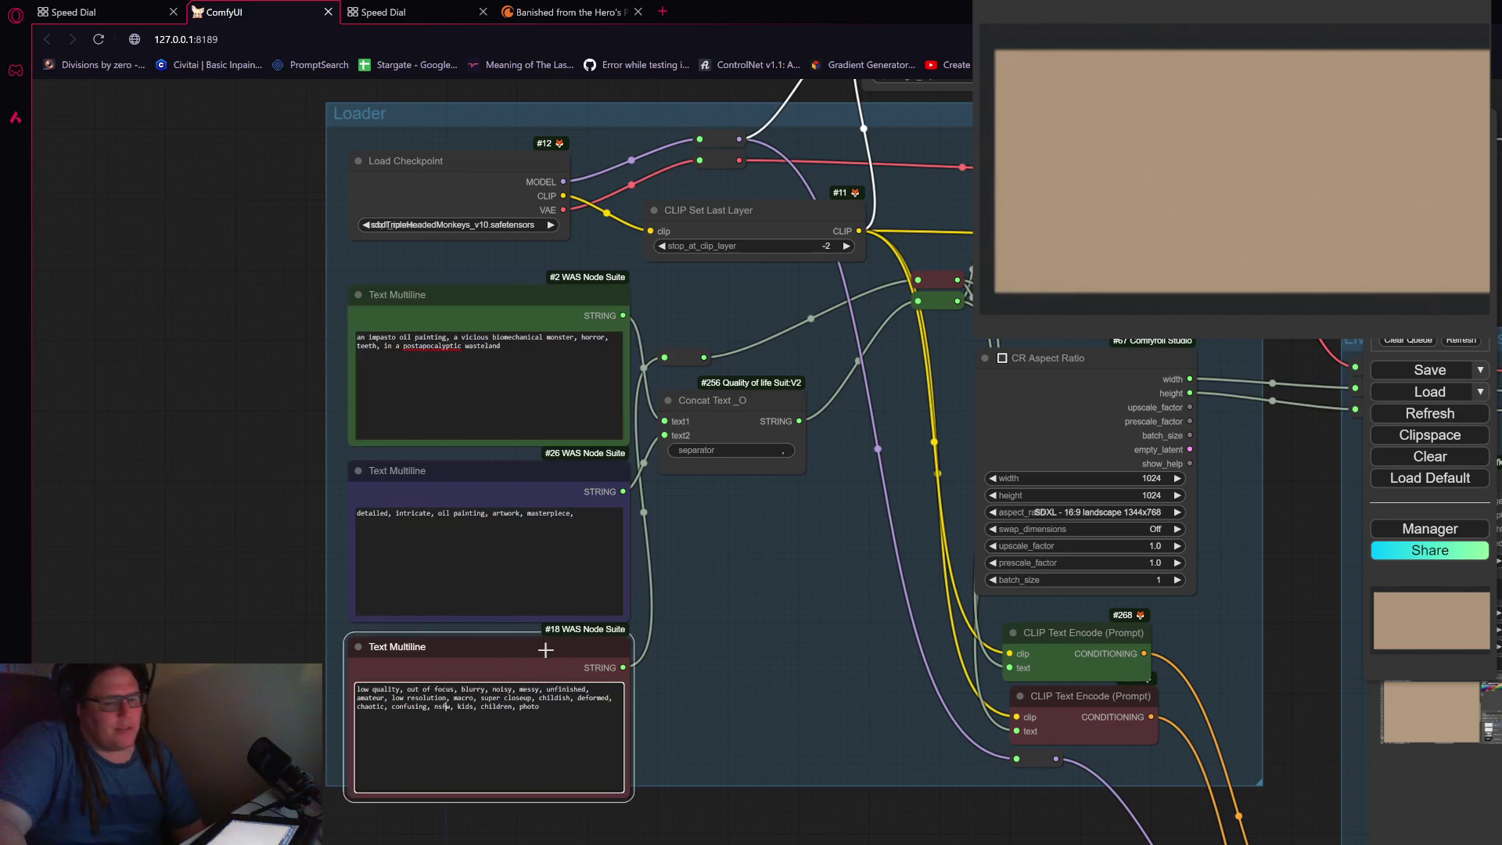
scroll(959, 585, "up", 2)
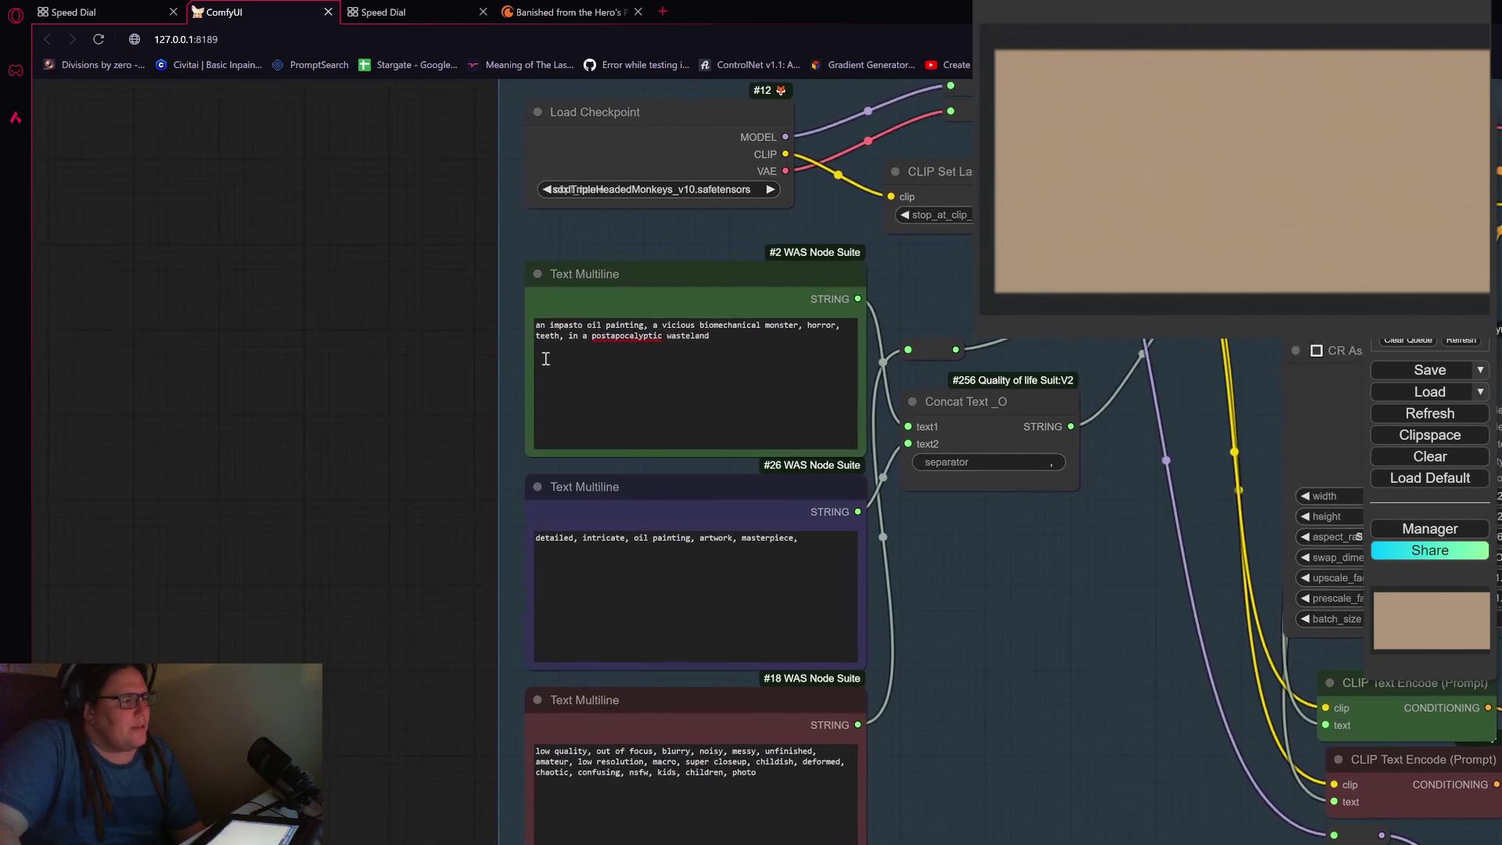
scroll(472, 356, "up", 4)
left_click_drag(404, 392, 276, 412)
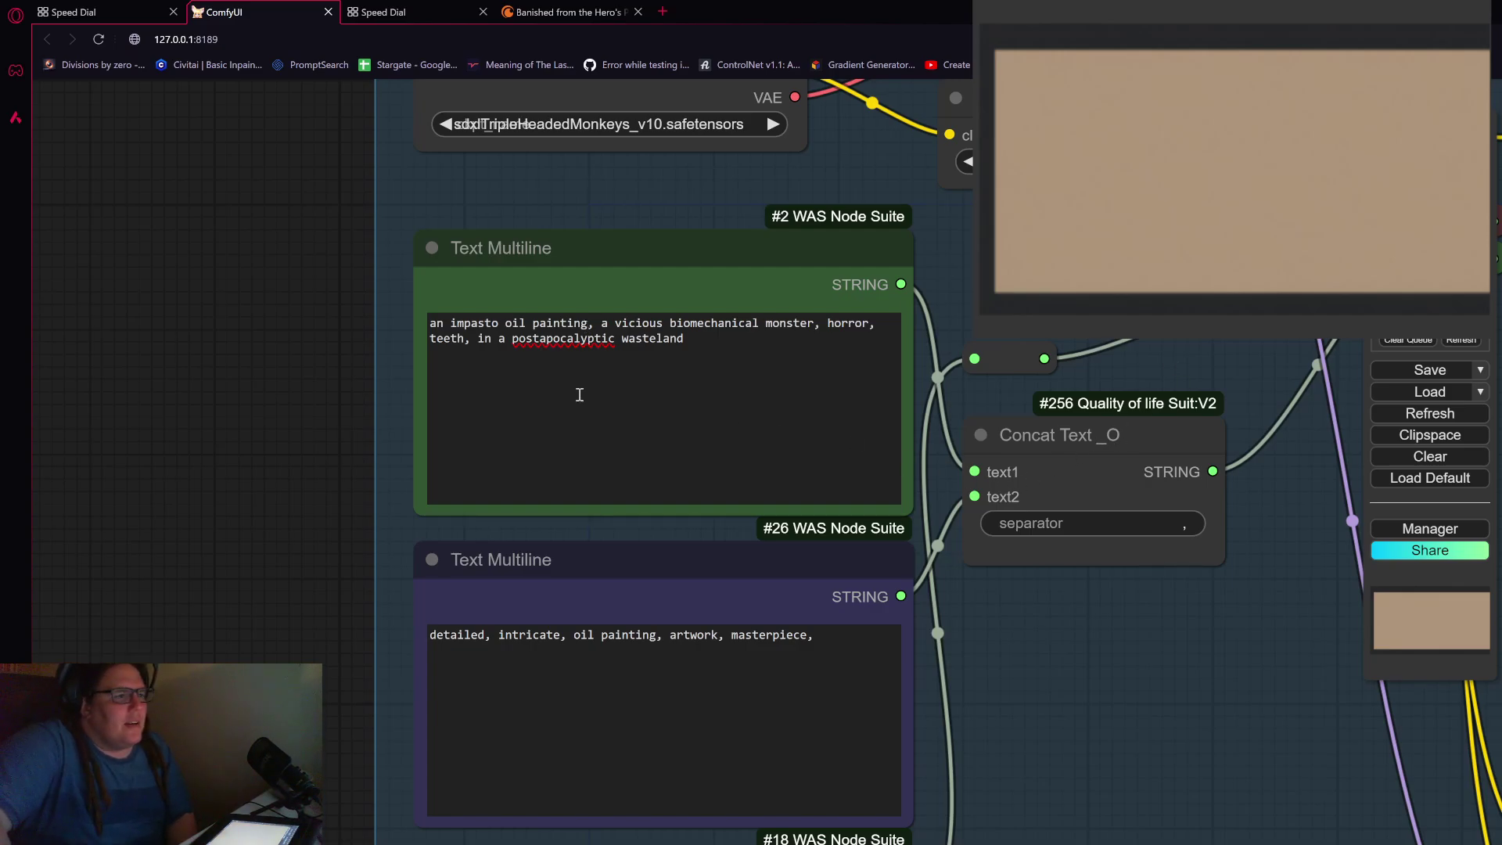
left_click(475, 341)
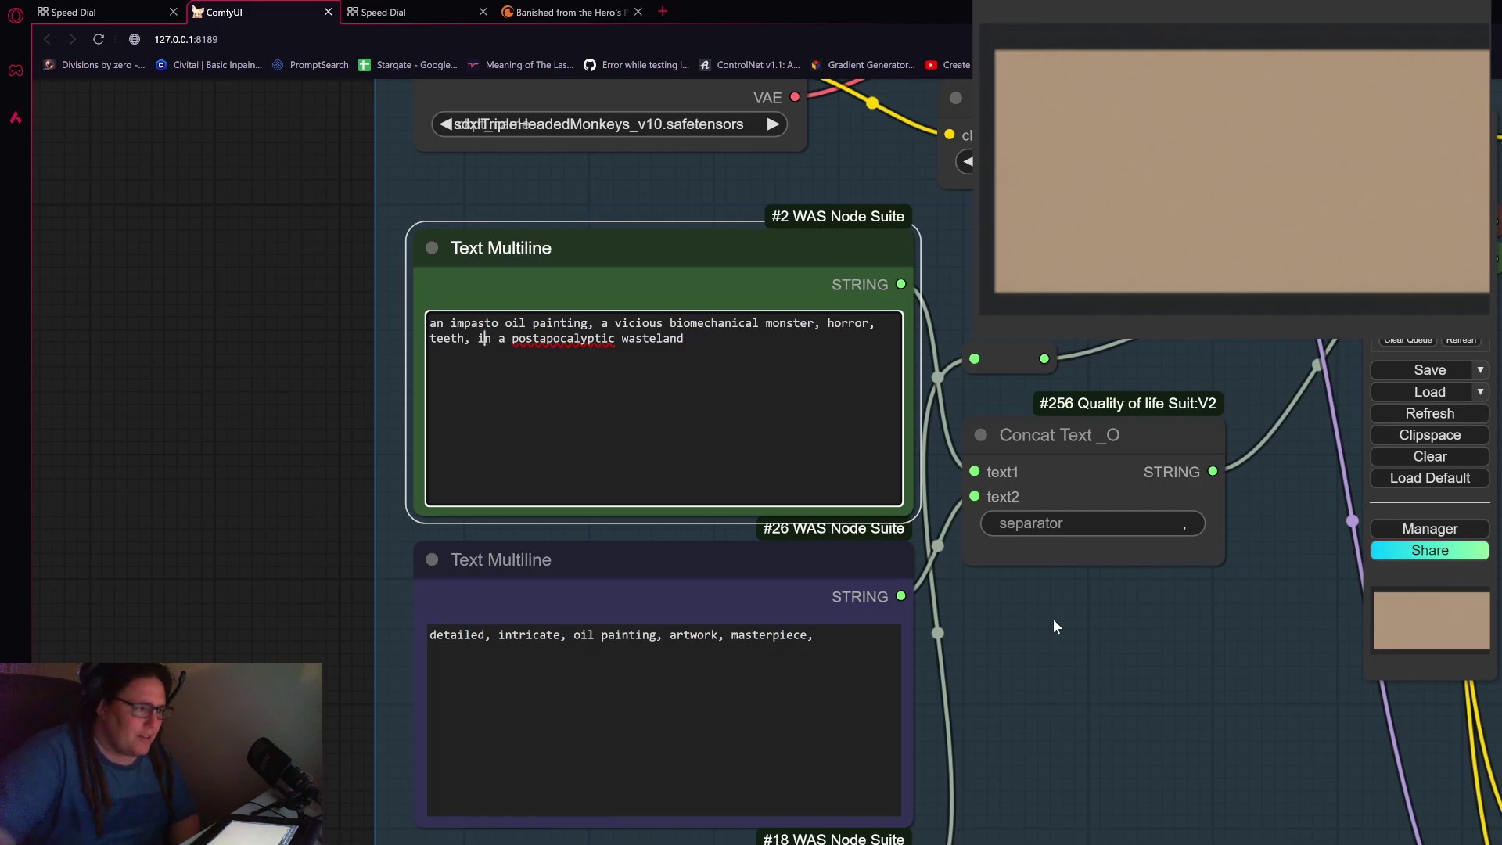
scroll(979, 665, "down", 3)
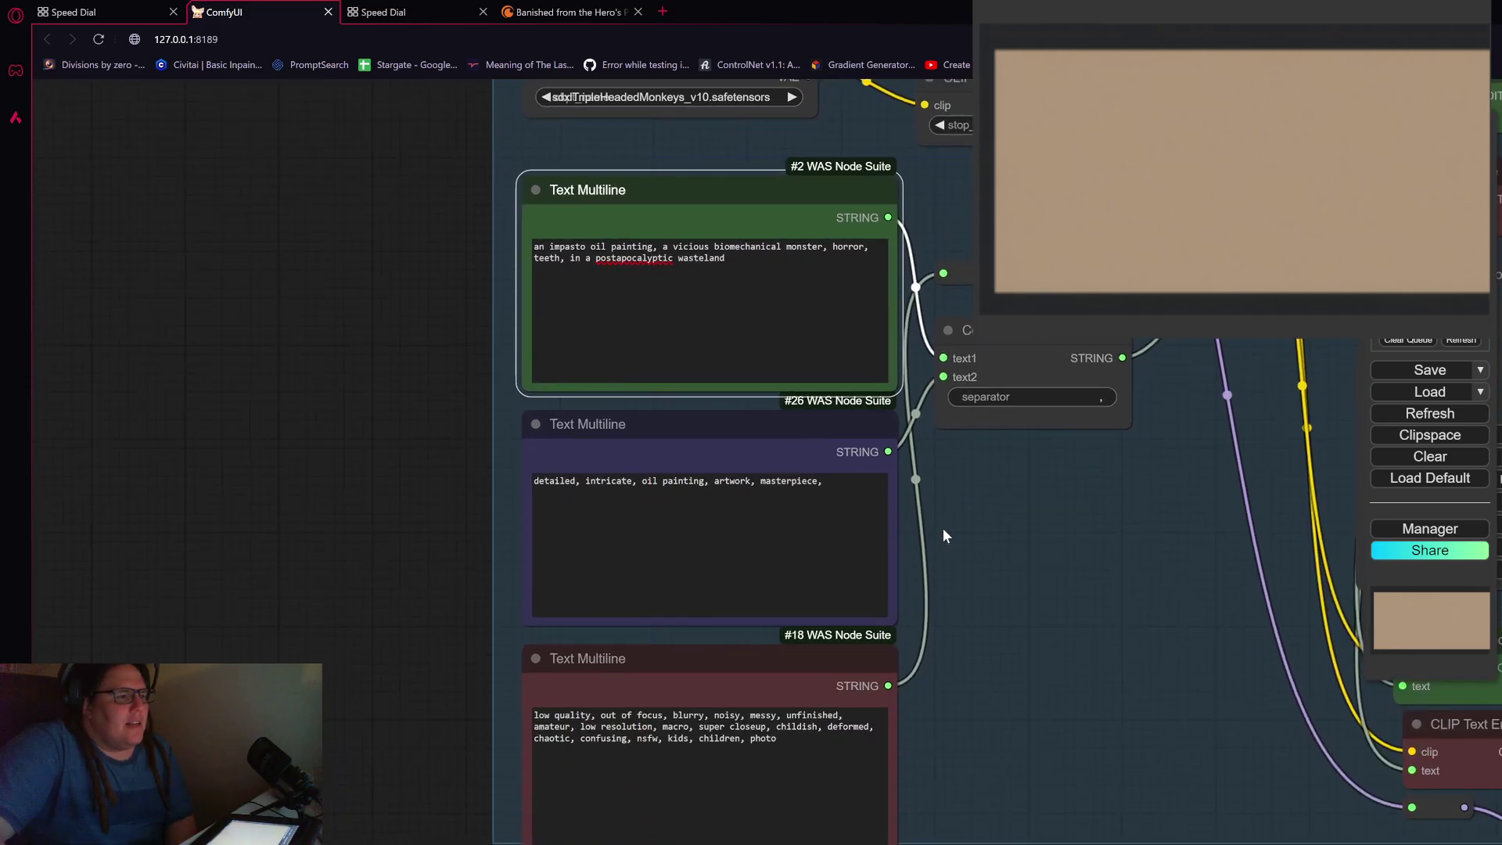
left_click_drag(823, 483, 528, 485)
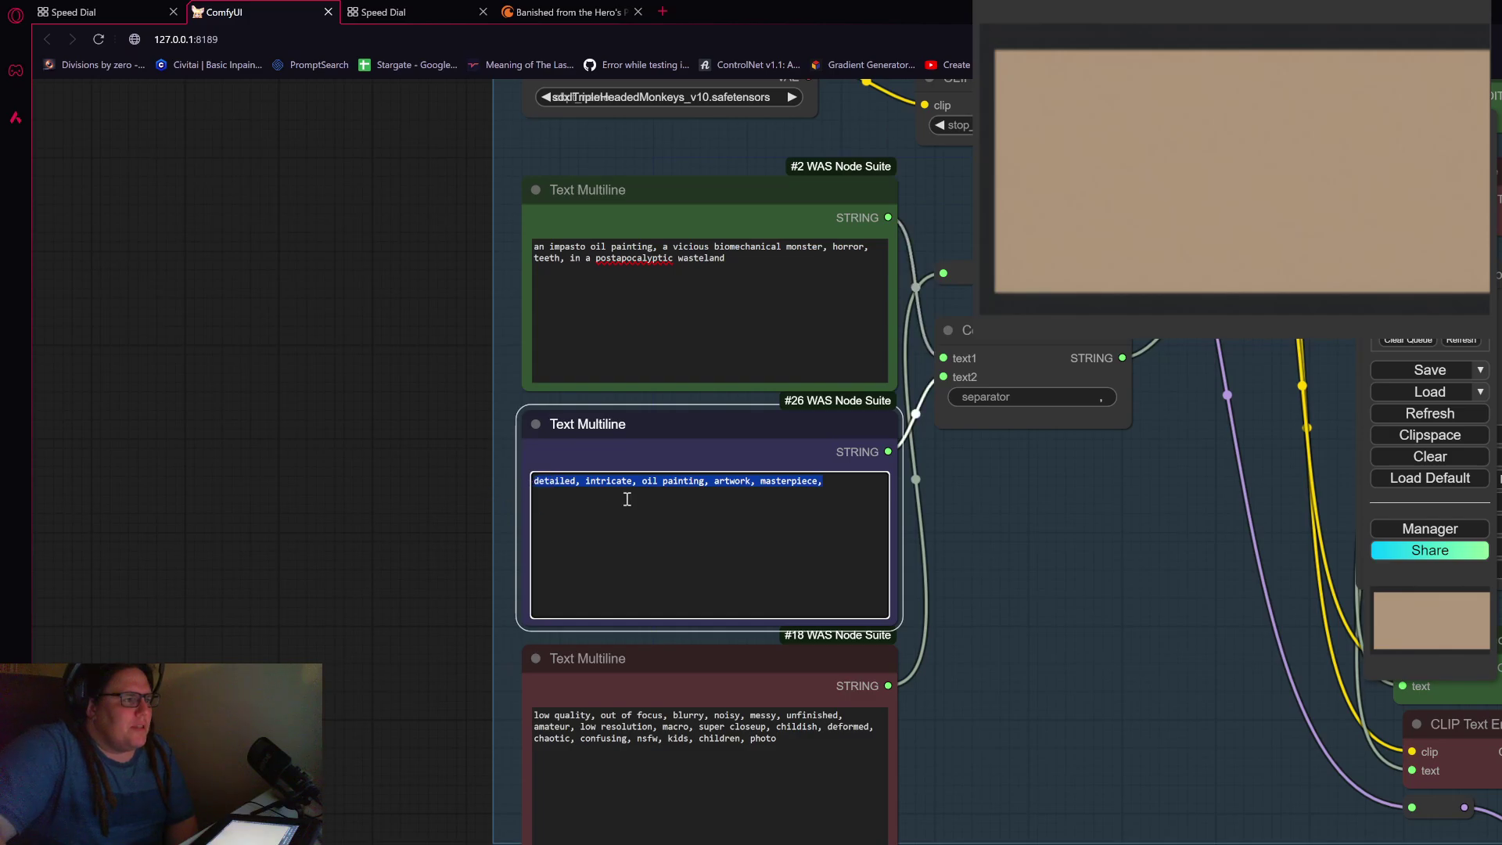
scroll(885, 498, "up", 3)
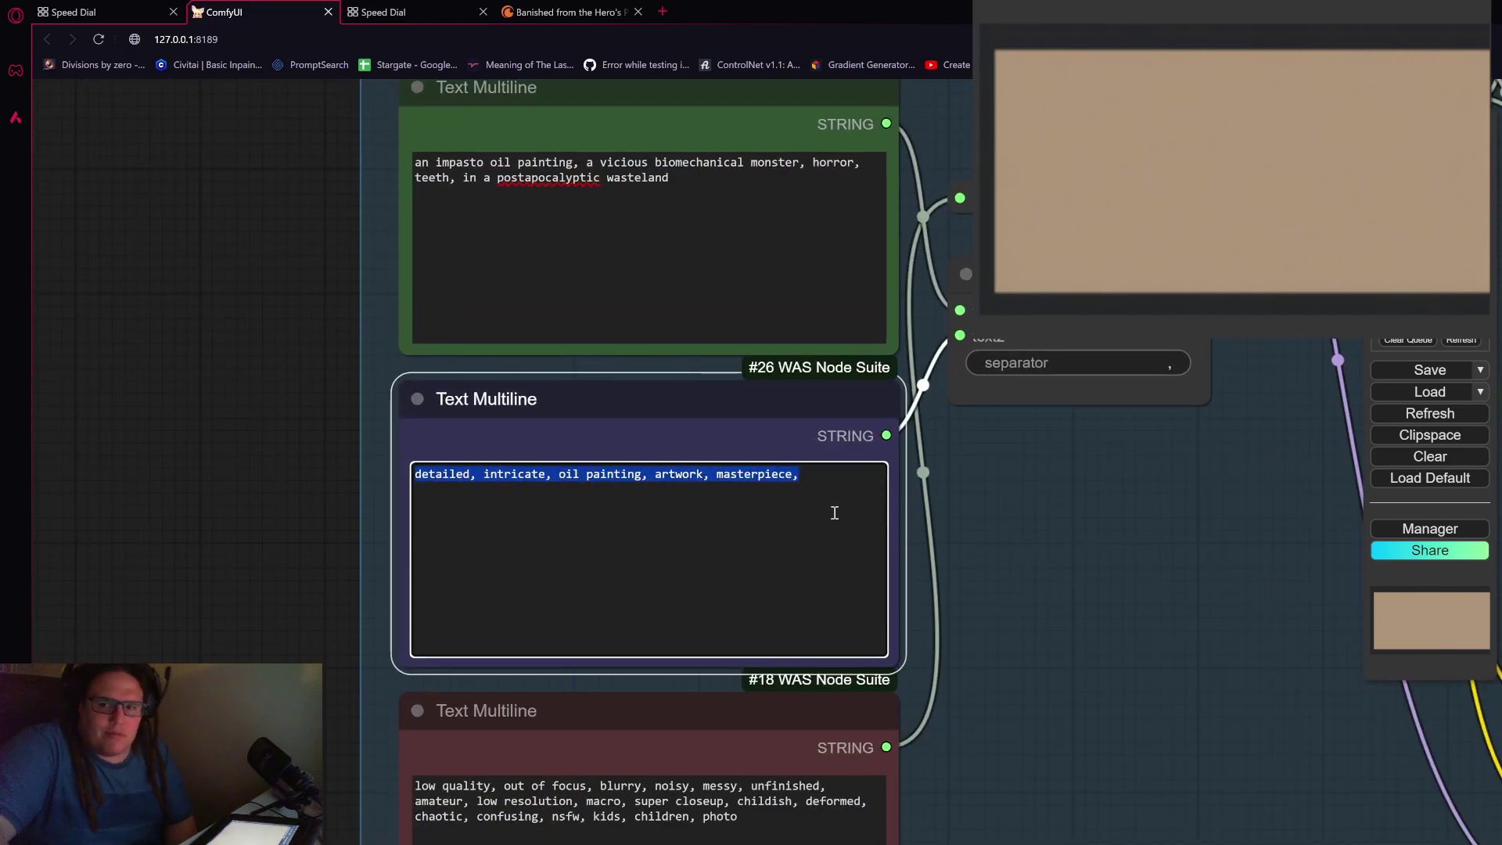
left_click(845, 506)
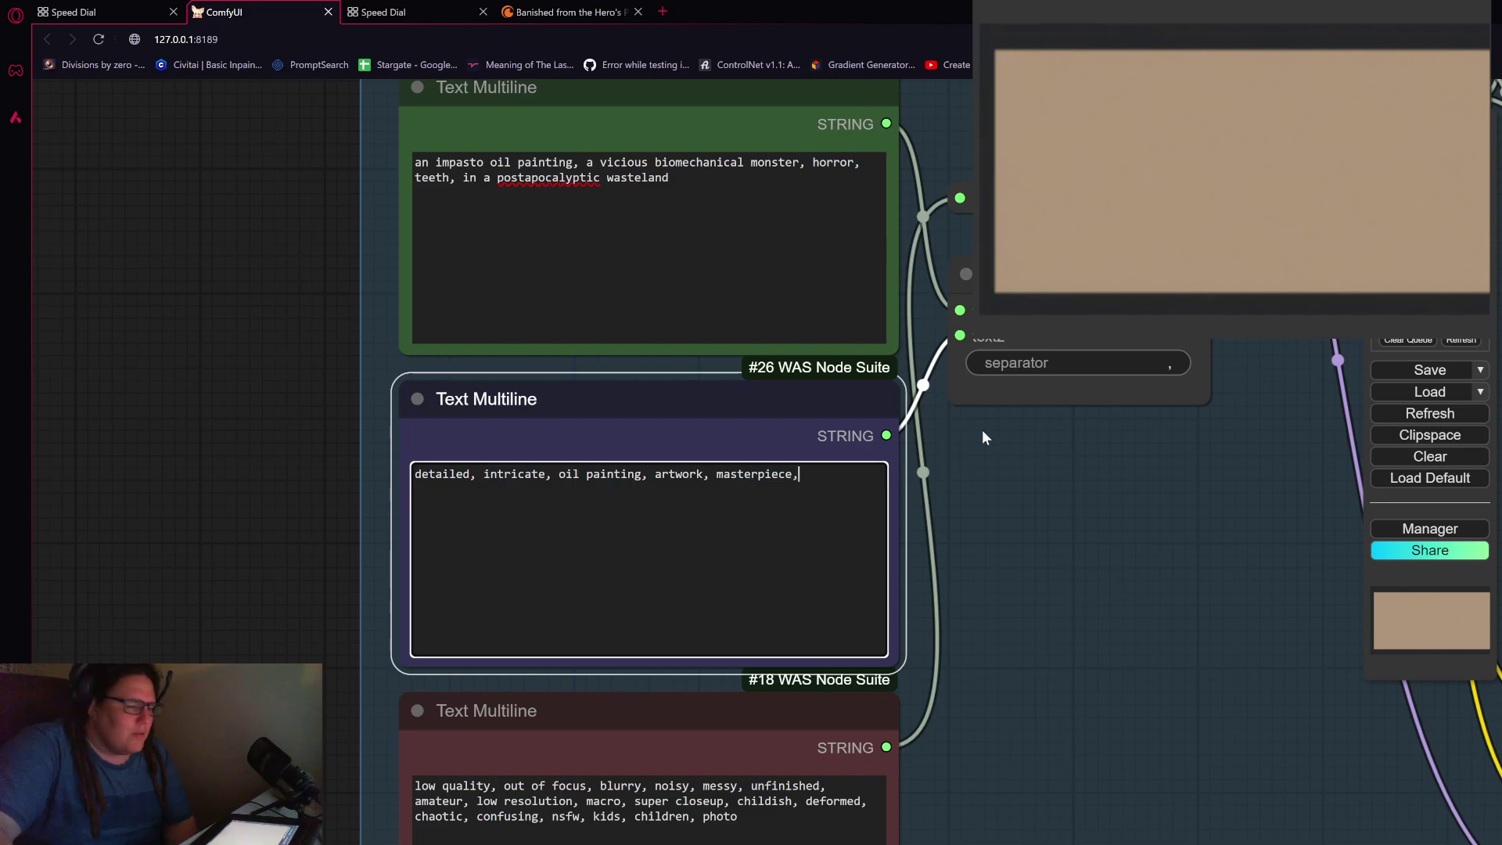
Step: Examine how the positive and style prompts are joined by the Concat Text node and passed on to the encoders
scroll(984, 437, "down", 10)
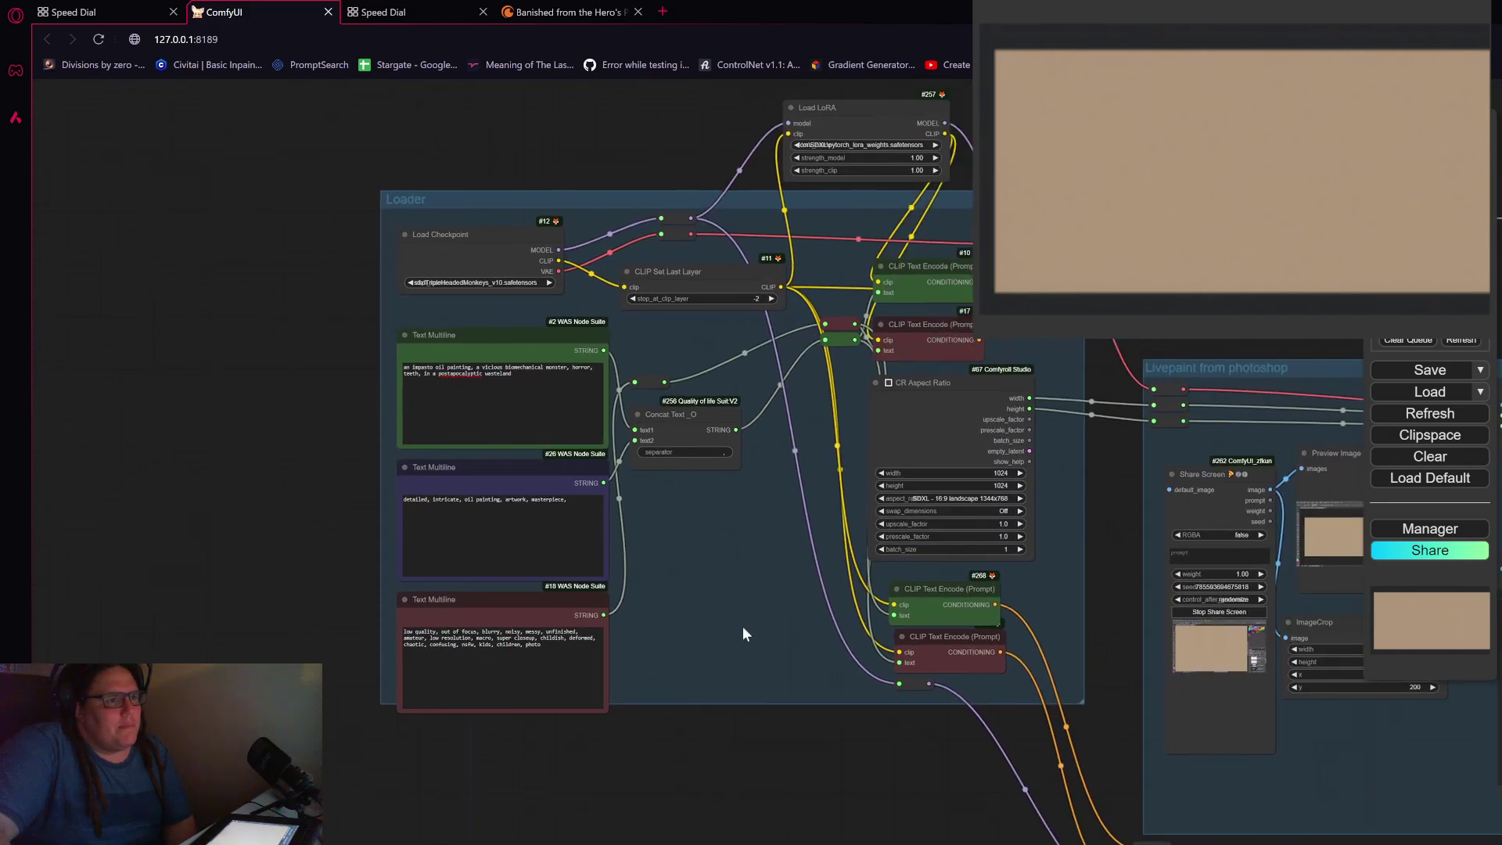
left_click_drag(727, 583, 520, 577)
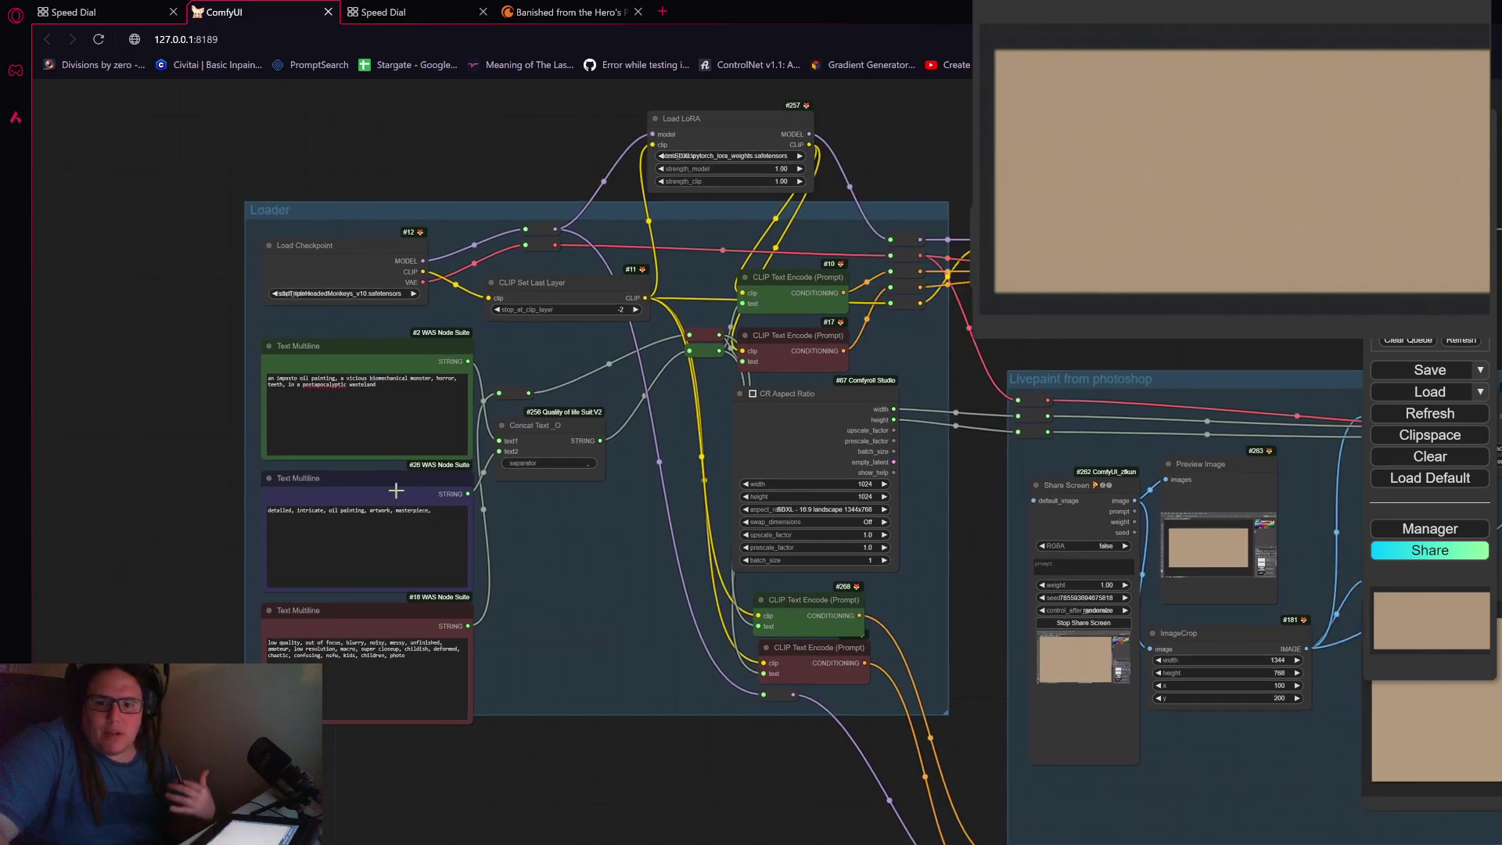
left_click(357, 565)
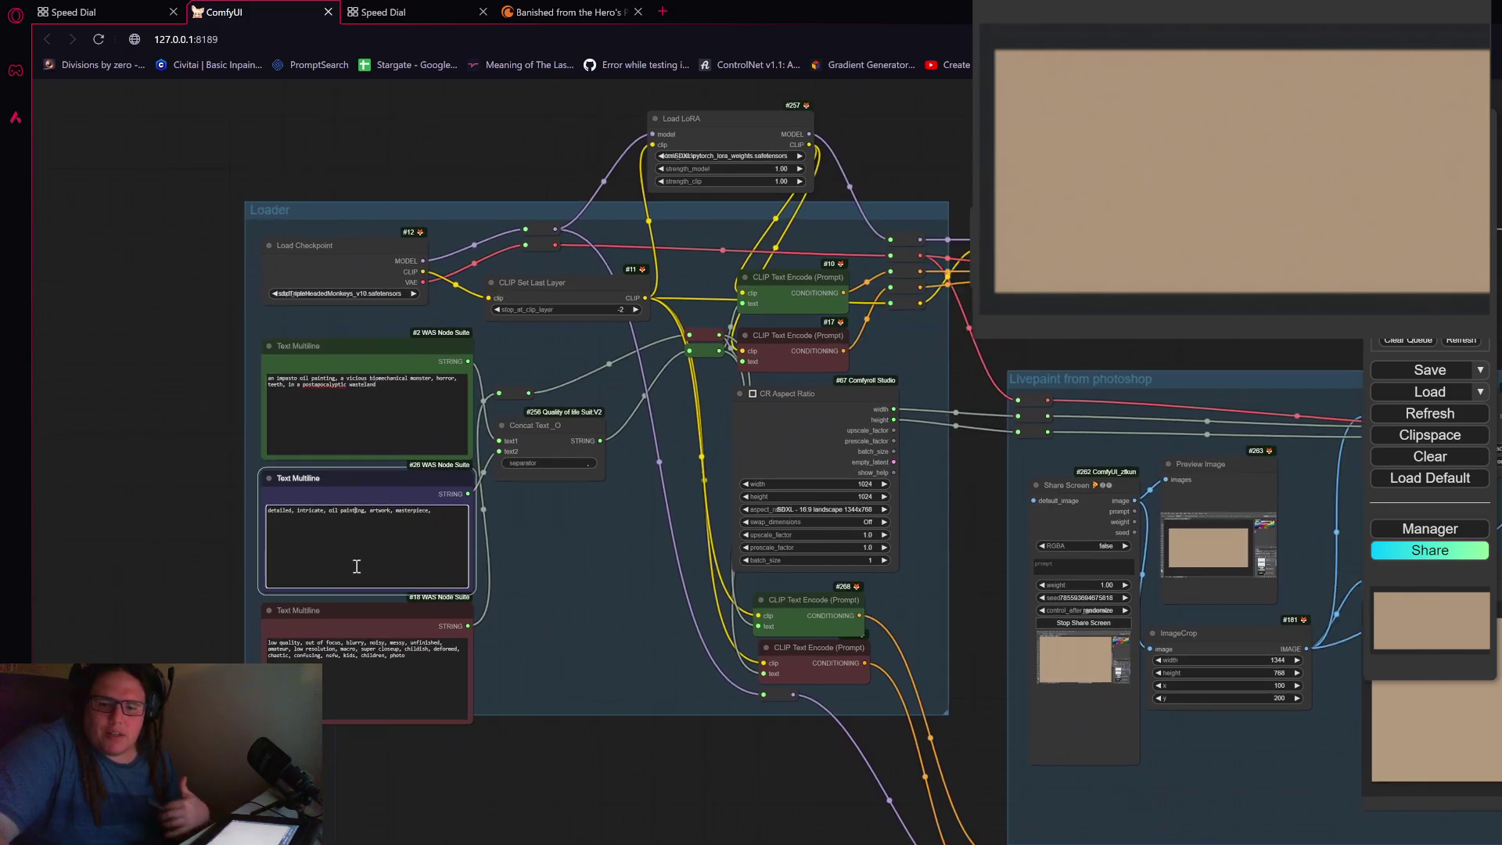
scroll(634, 540, "up", 4)
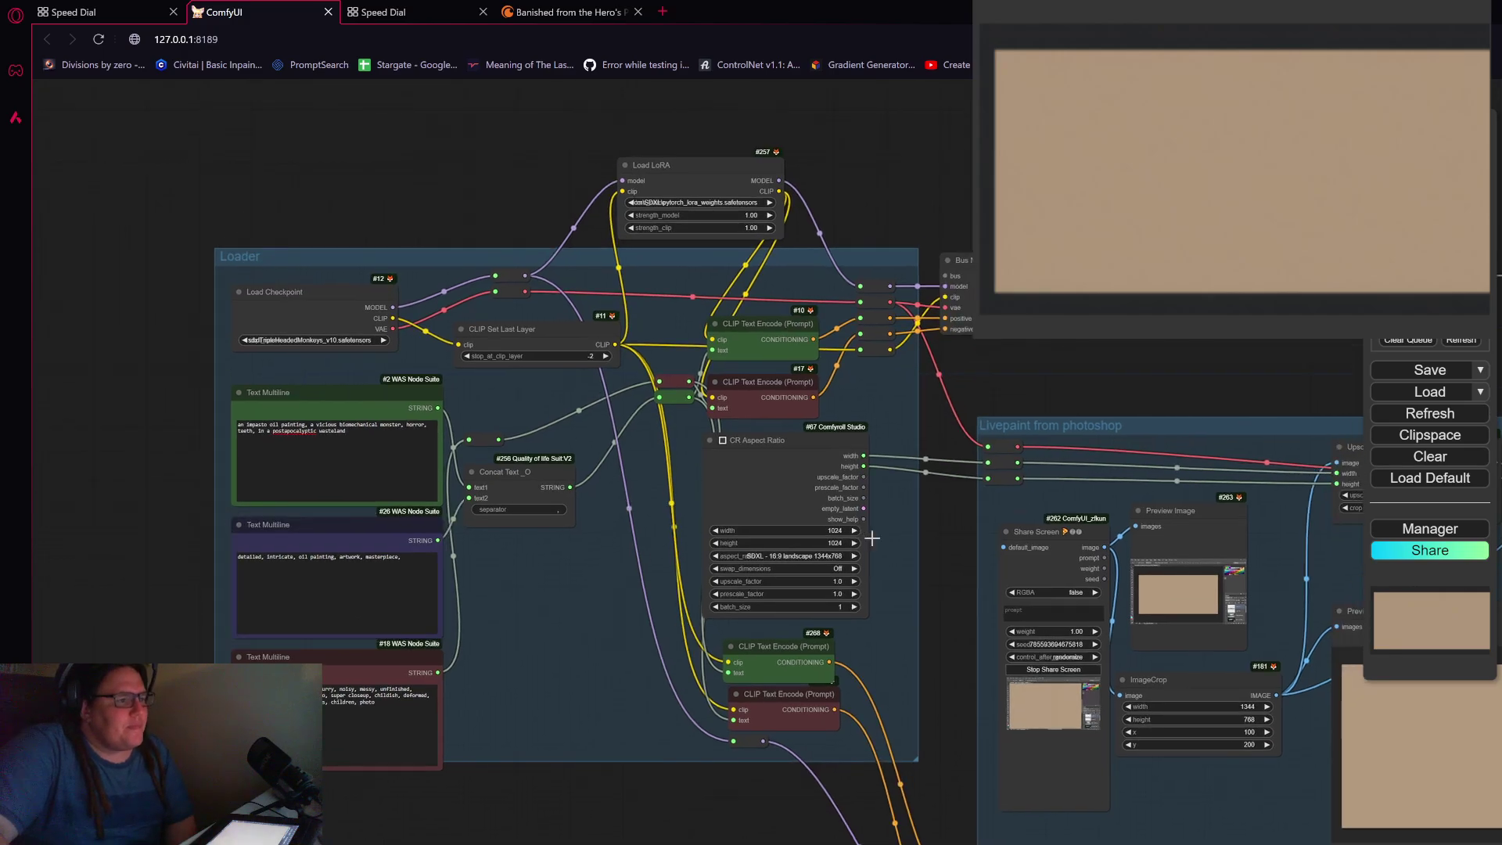
scroll(697, 590, "up", 3)
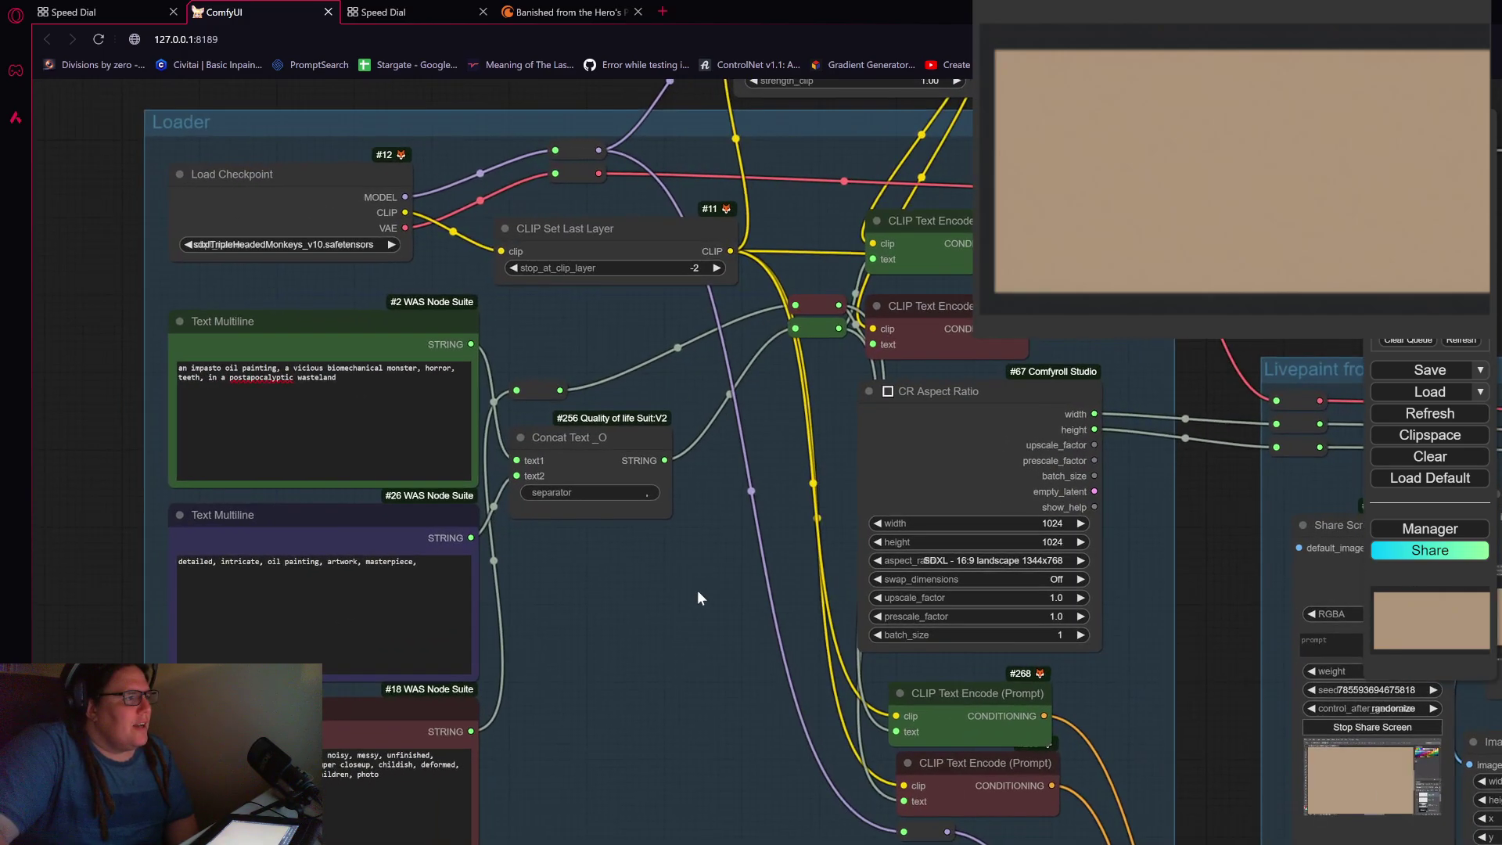
left_click_drag(721, 417, 716, 383)
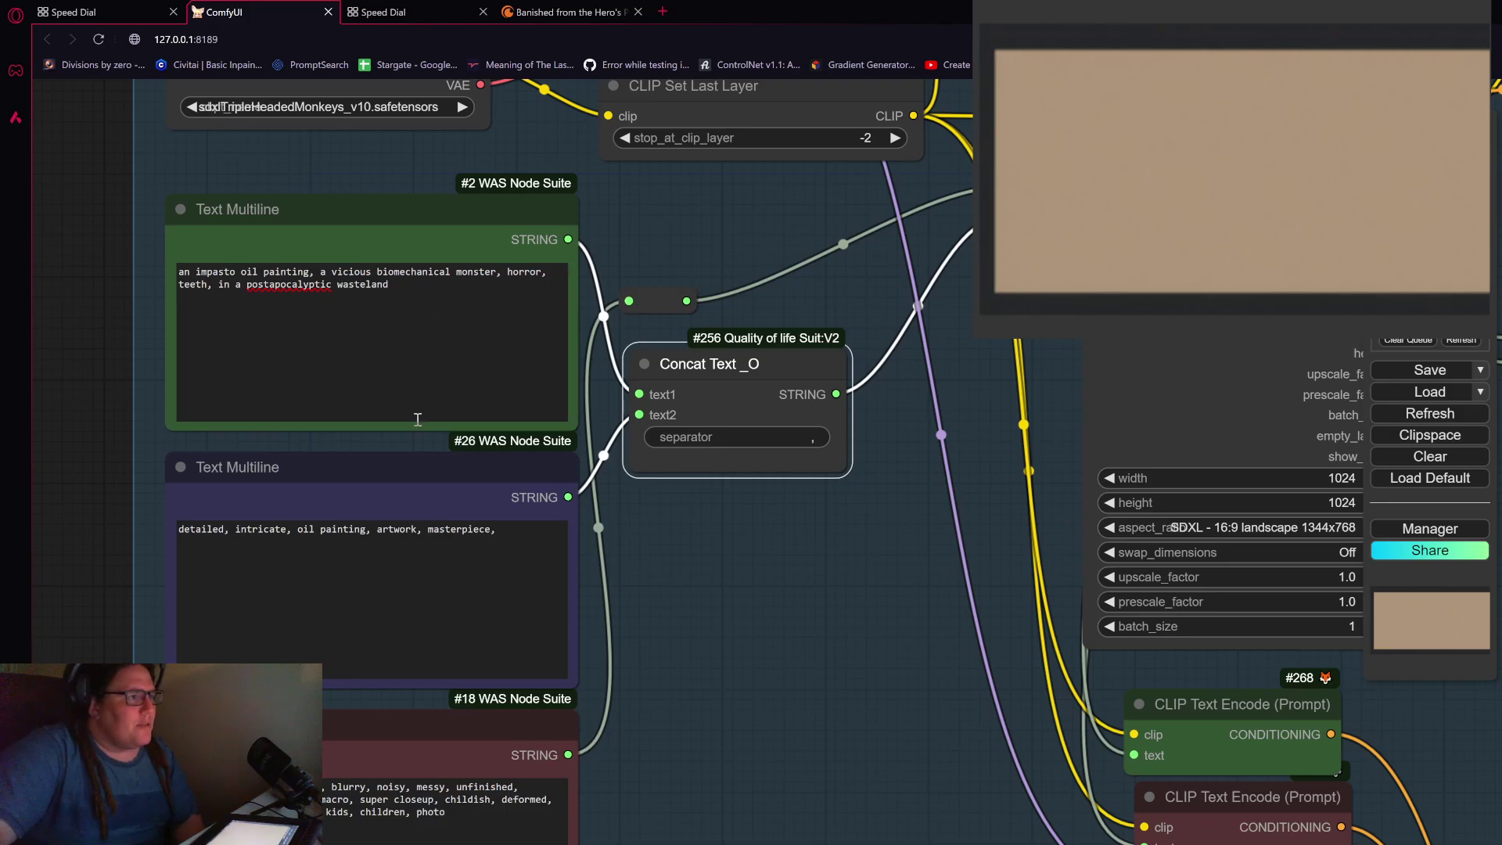
scroll(518, 589, "down", 2)
left_click_drag(817, 696, 495, 654)
scroll(518, 590, "down", 1)
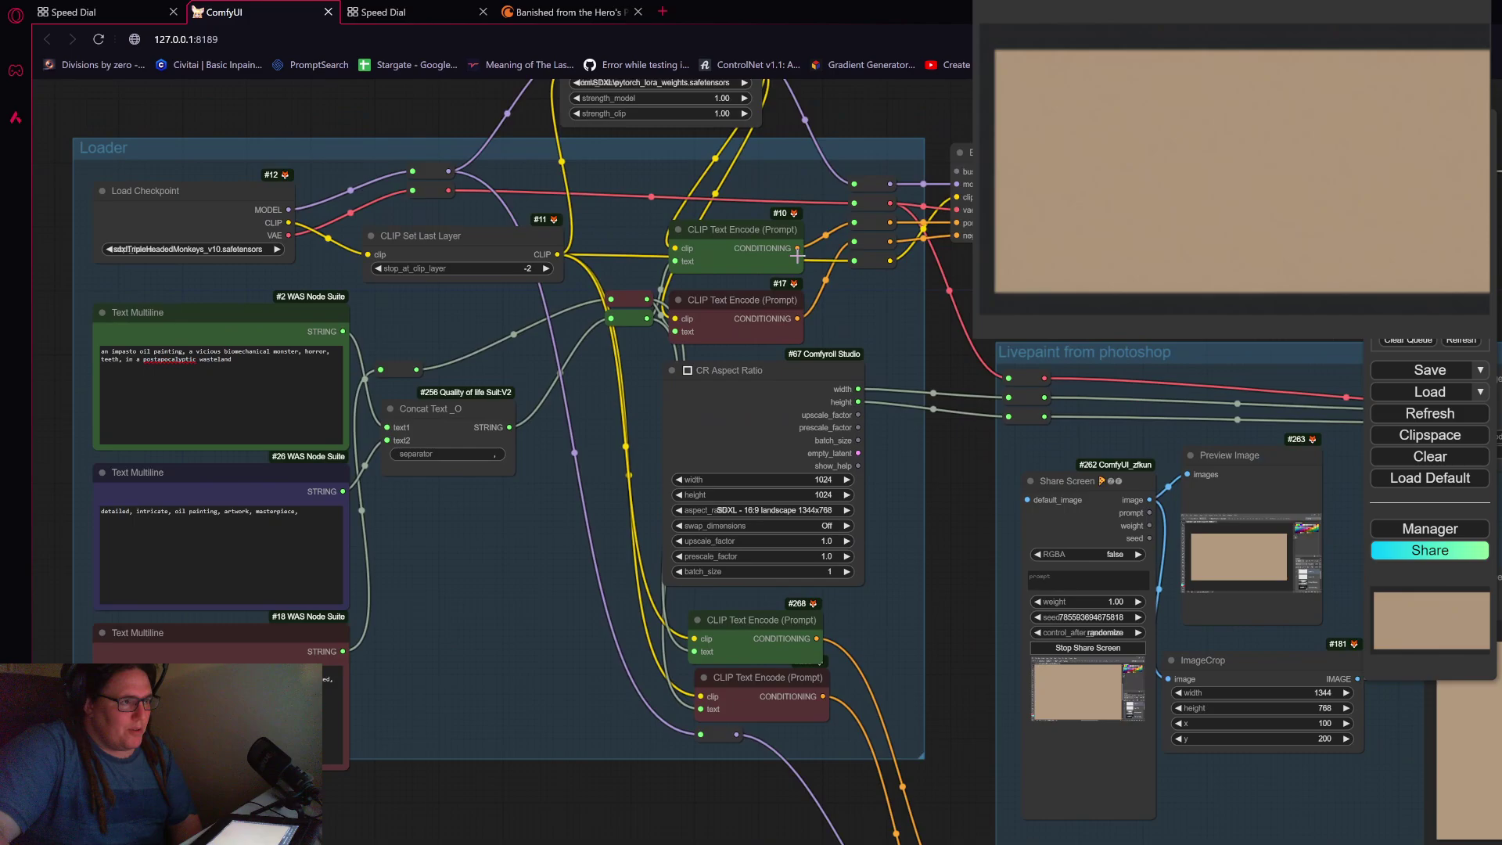
Step: Examine the links from the upper CLIP Text Encode nodes to the Bus Node, and the lower CLIP Text Encode pair
scroll(728, 301, "down", 1)
left_click_drag(781, 242, 772, 290)
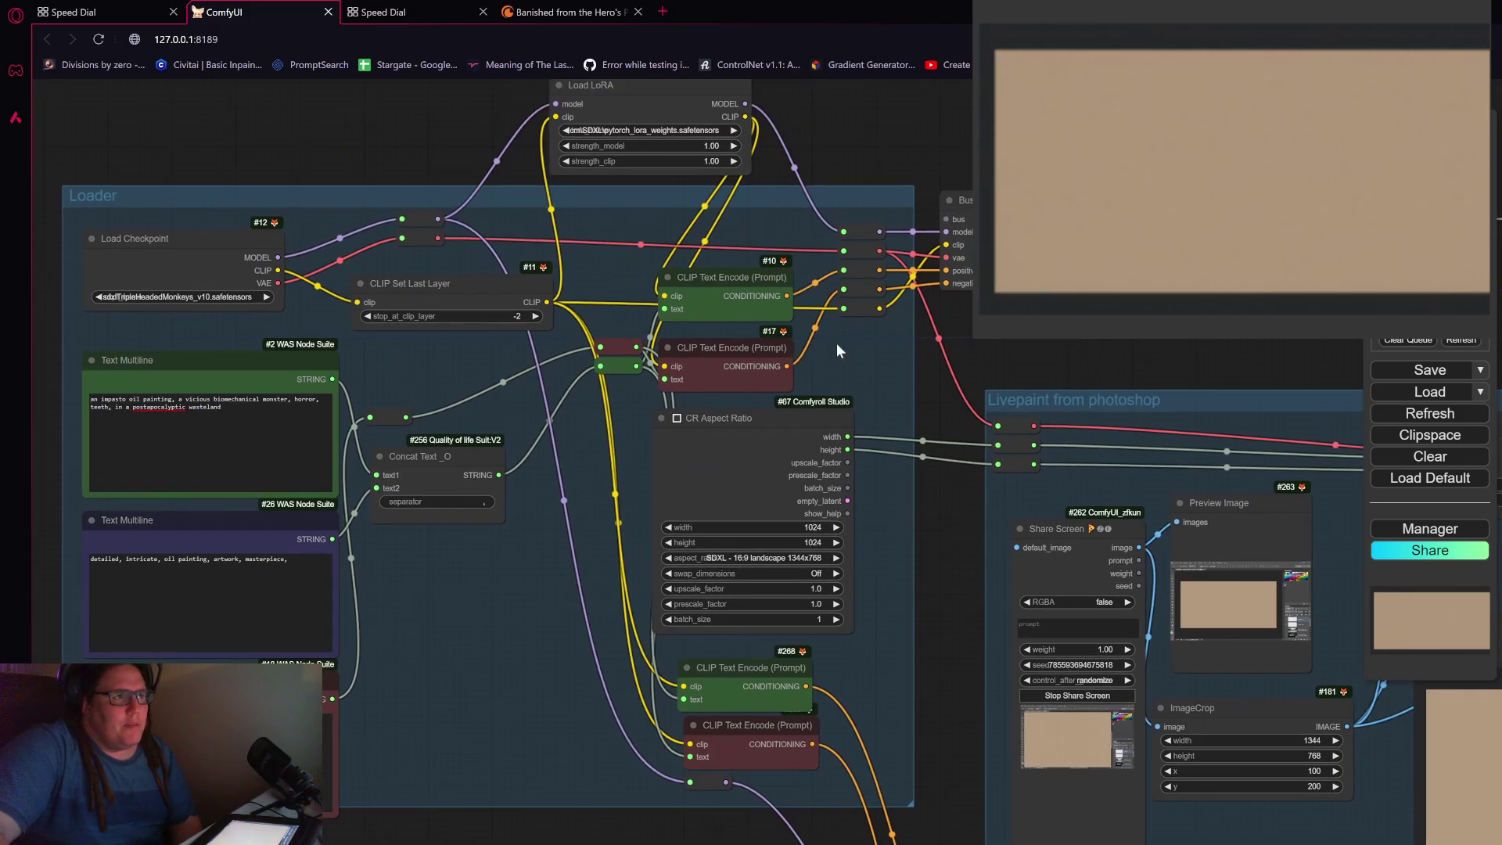
mouse_move(956, 200)
left_mouse_down()
mouse_move(982, 200)
mouse_move(953, 200)
left_mouse_up()
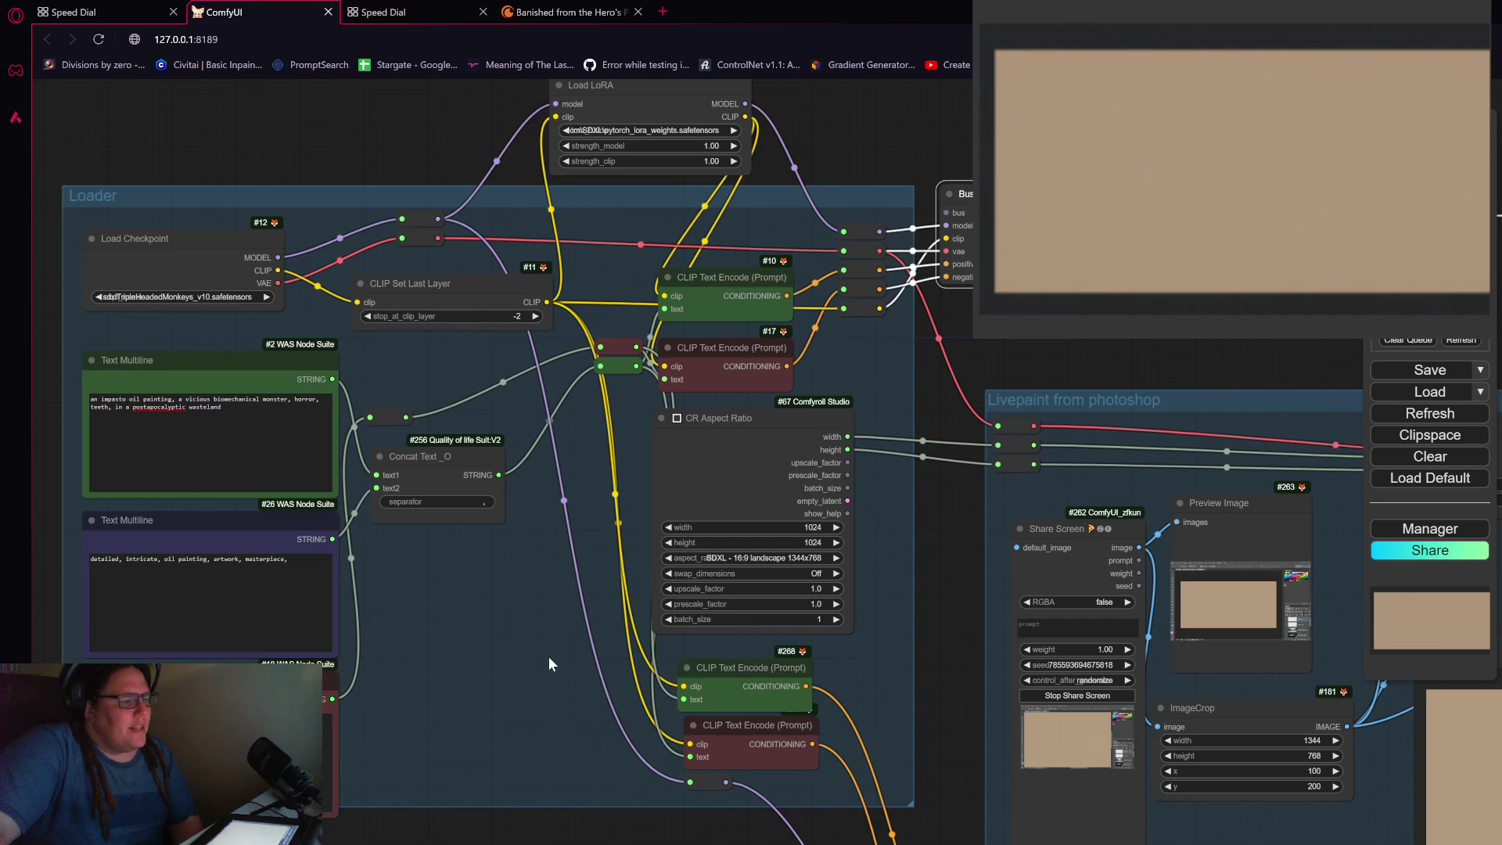
scroll(744, 556, "up", 2)
scroll(744, 555, "up", 1)
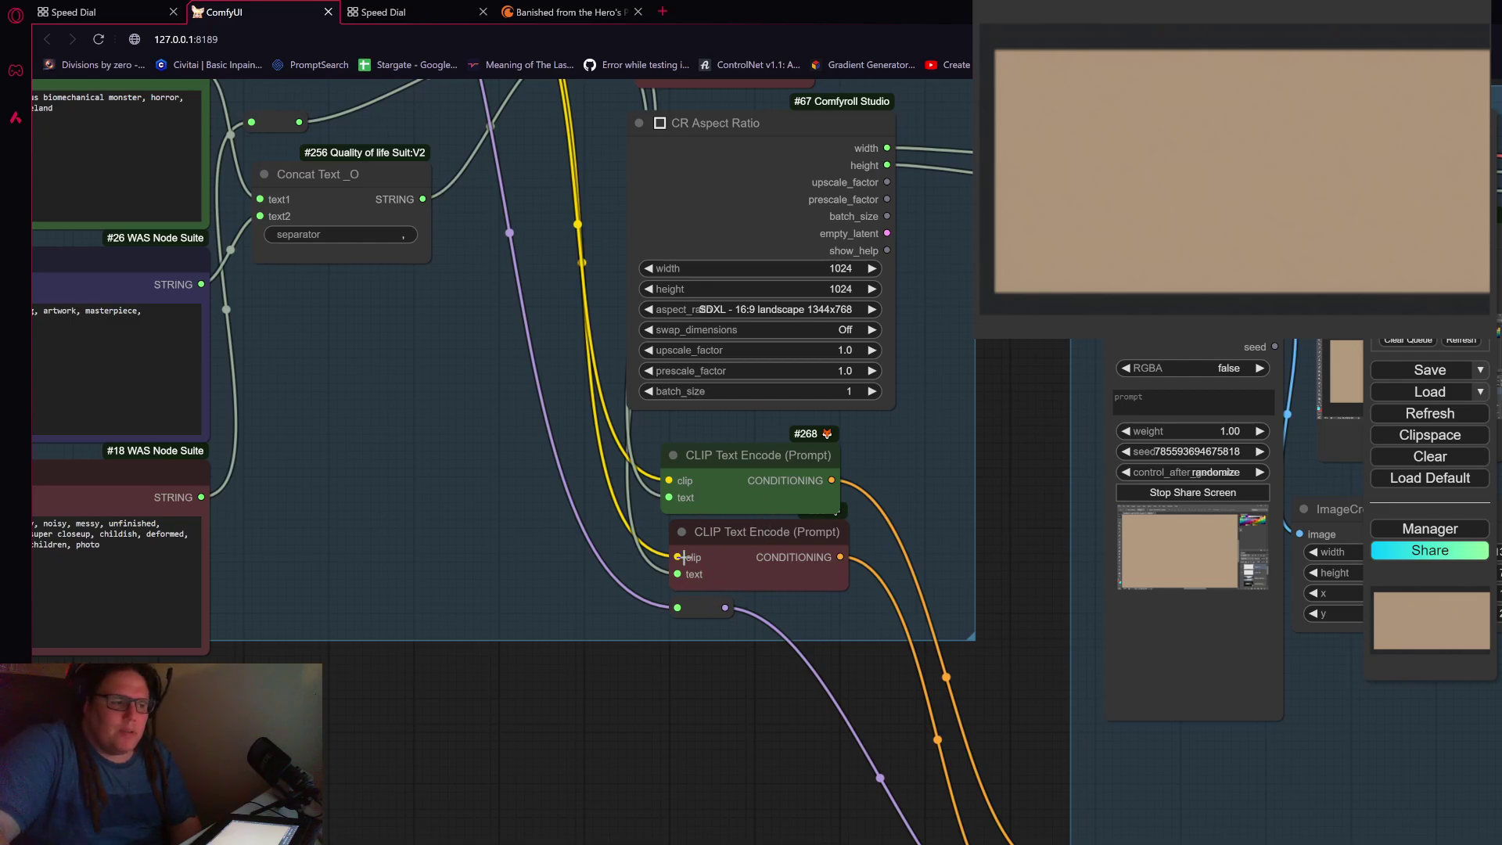
scroll(681, 602, "down", 3)
left_click_drag(478, 448, 647, 553)
scroll(626, 599, "up", 2)
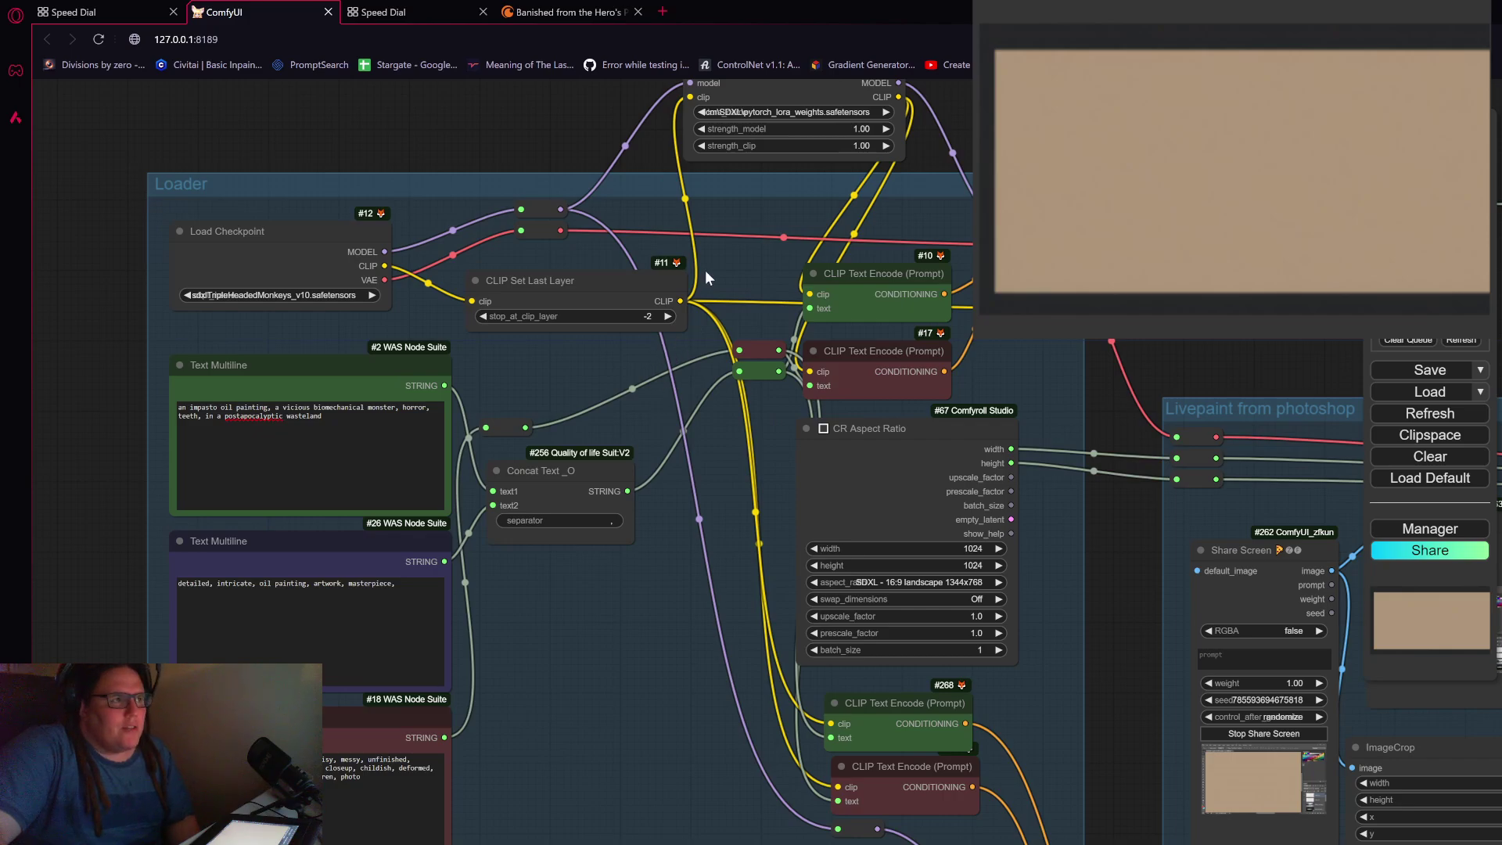
Step: Shift the Load LoRA node slightly up and to the left above the Loader group
left_click_drag(706, 278, 709, 367)
left_click(776, 150)
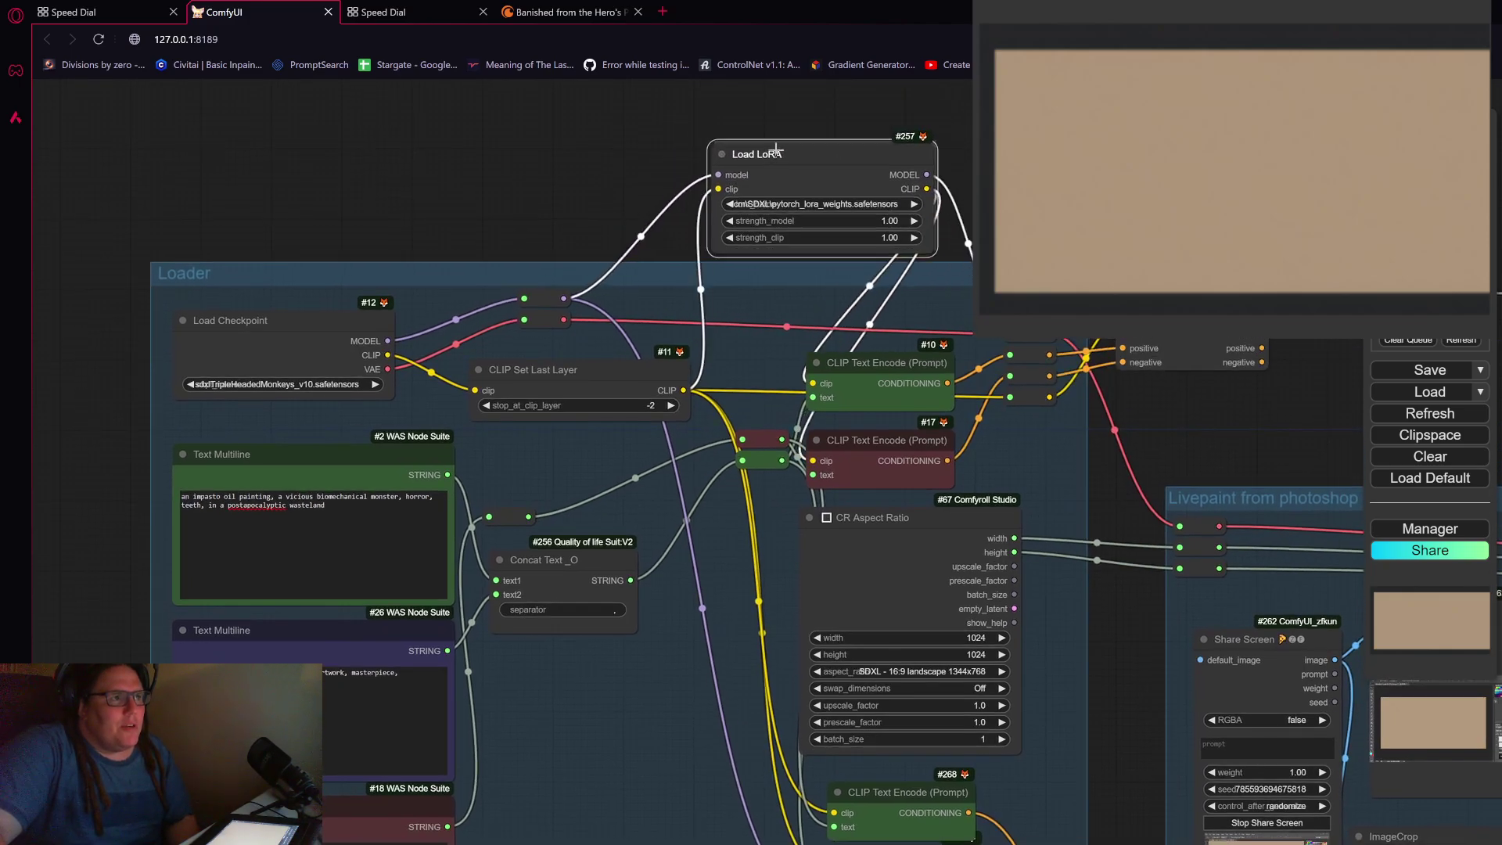
left_click_drag(776, 150, 744, 134)
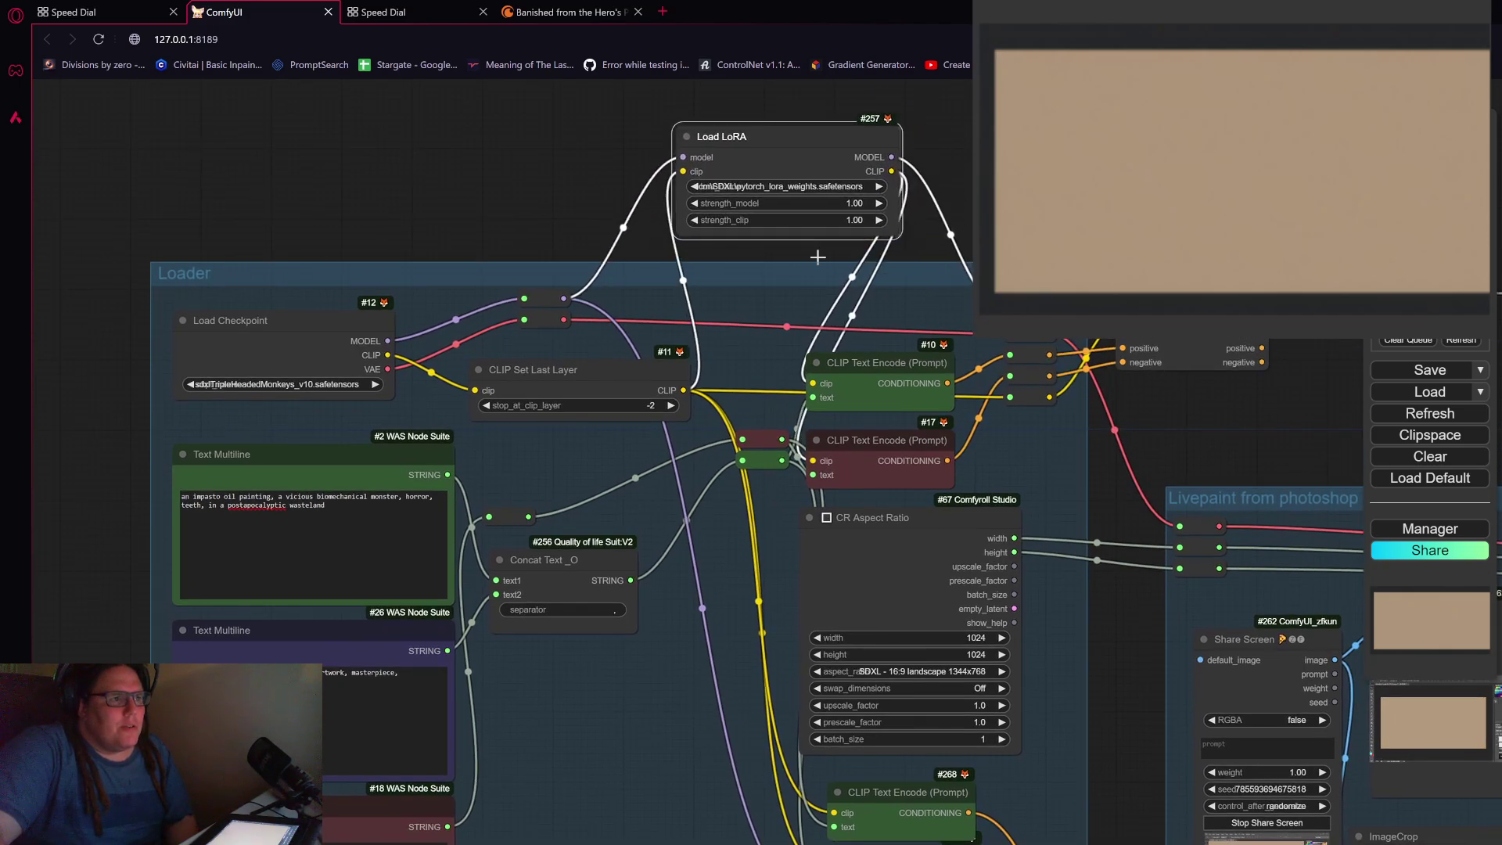
Step: Compare the clip connections of the upper and lower green CLIP Text Encode nodes with those of the Load LoRA node
left_click(858, 375)
left_click_drag(726, 787, 747, 635)
left_click(900, 642)
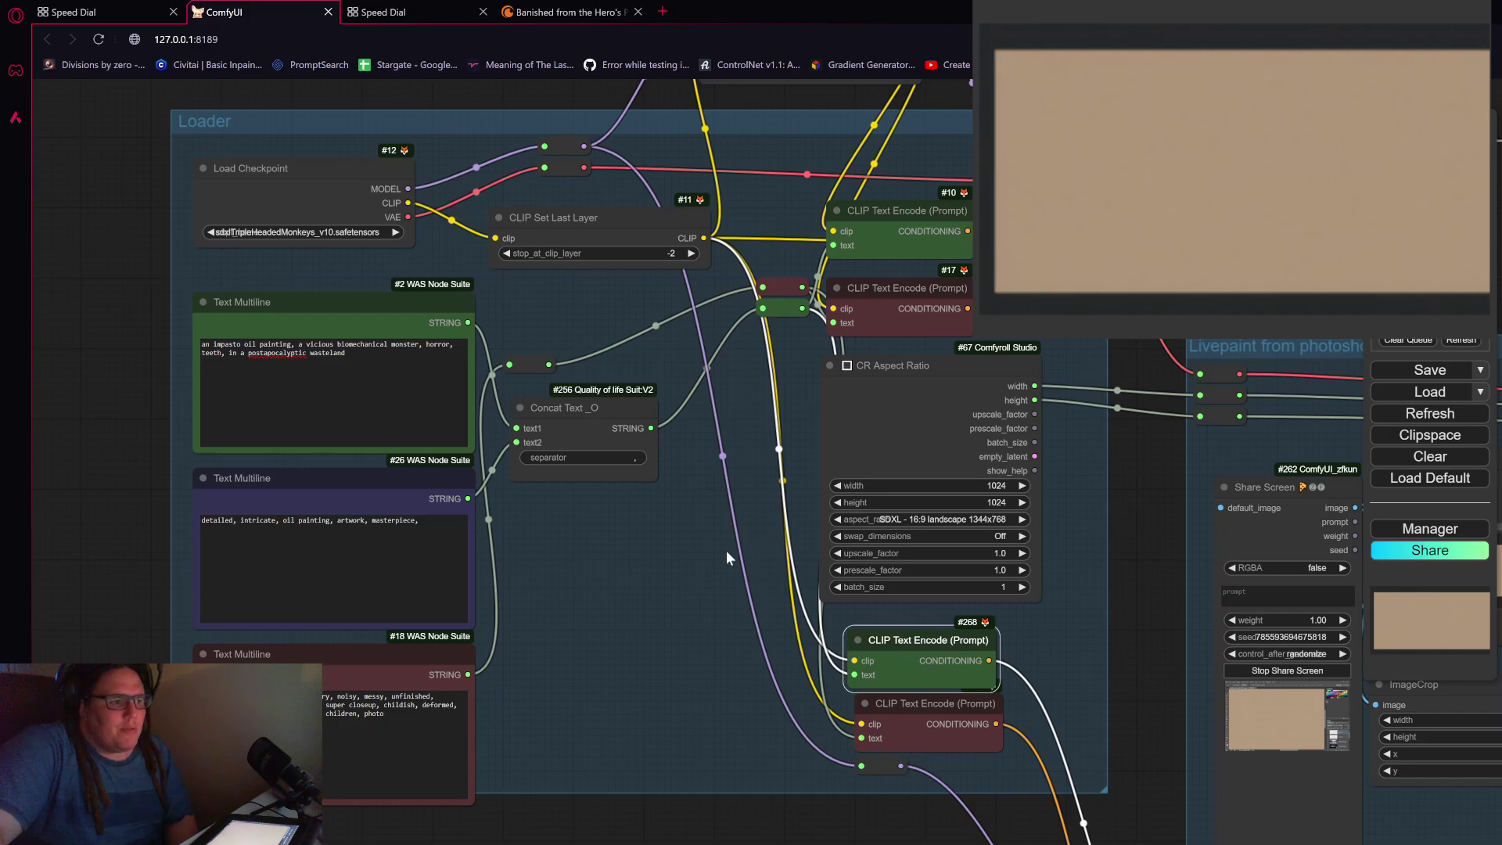
scroll(688, 524, "up", 5)
left_click(794, 217)
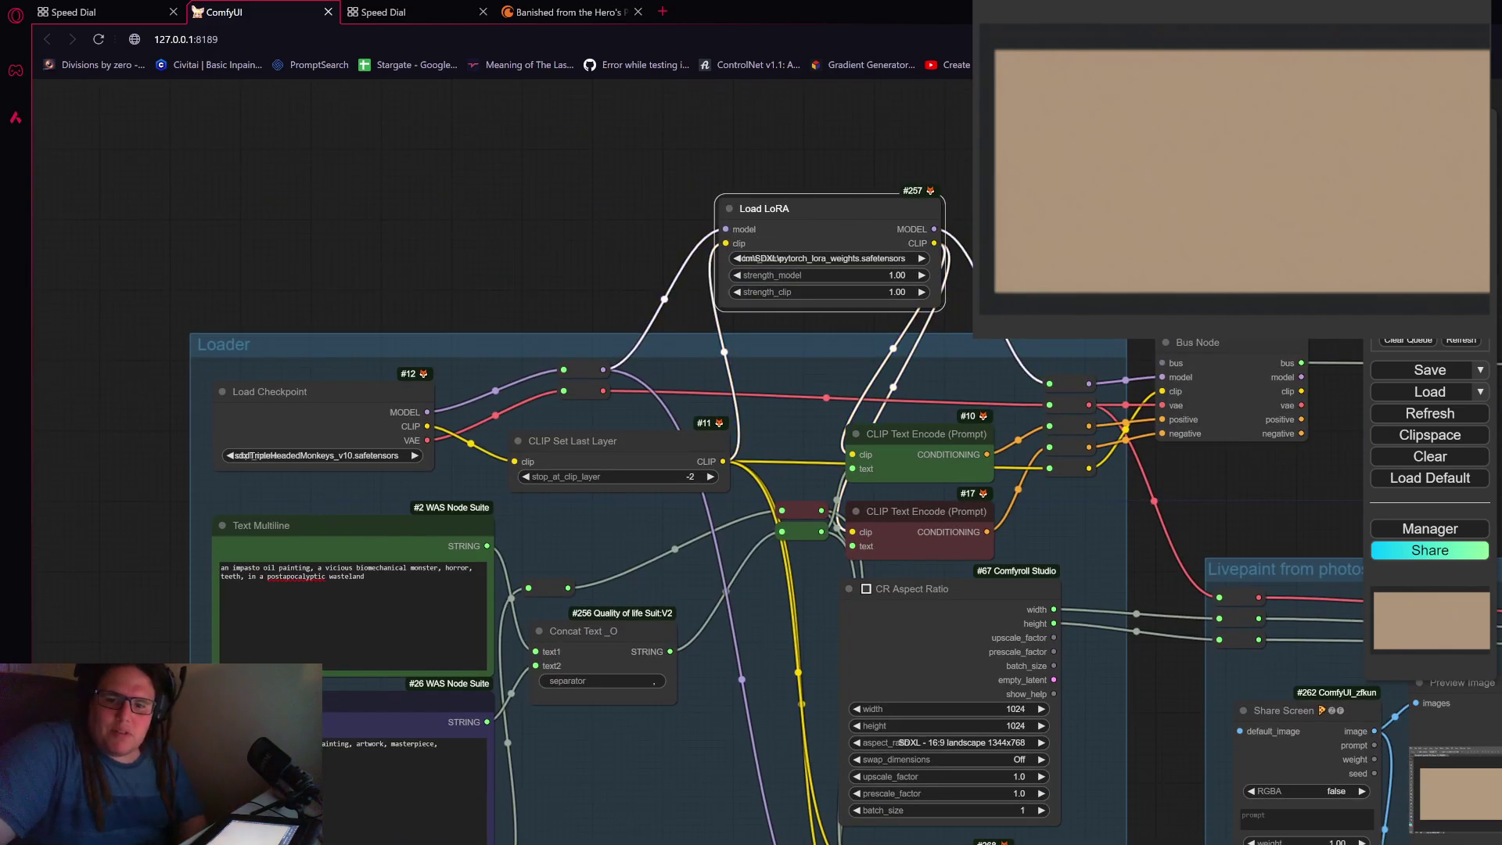
Step: Examine the Load LoRA node's model and clip links into and out of the Loader group
left_click_drag(469, 196, 394, 153)
scroll(954, 87, "down", 3)
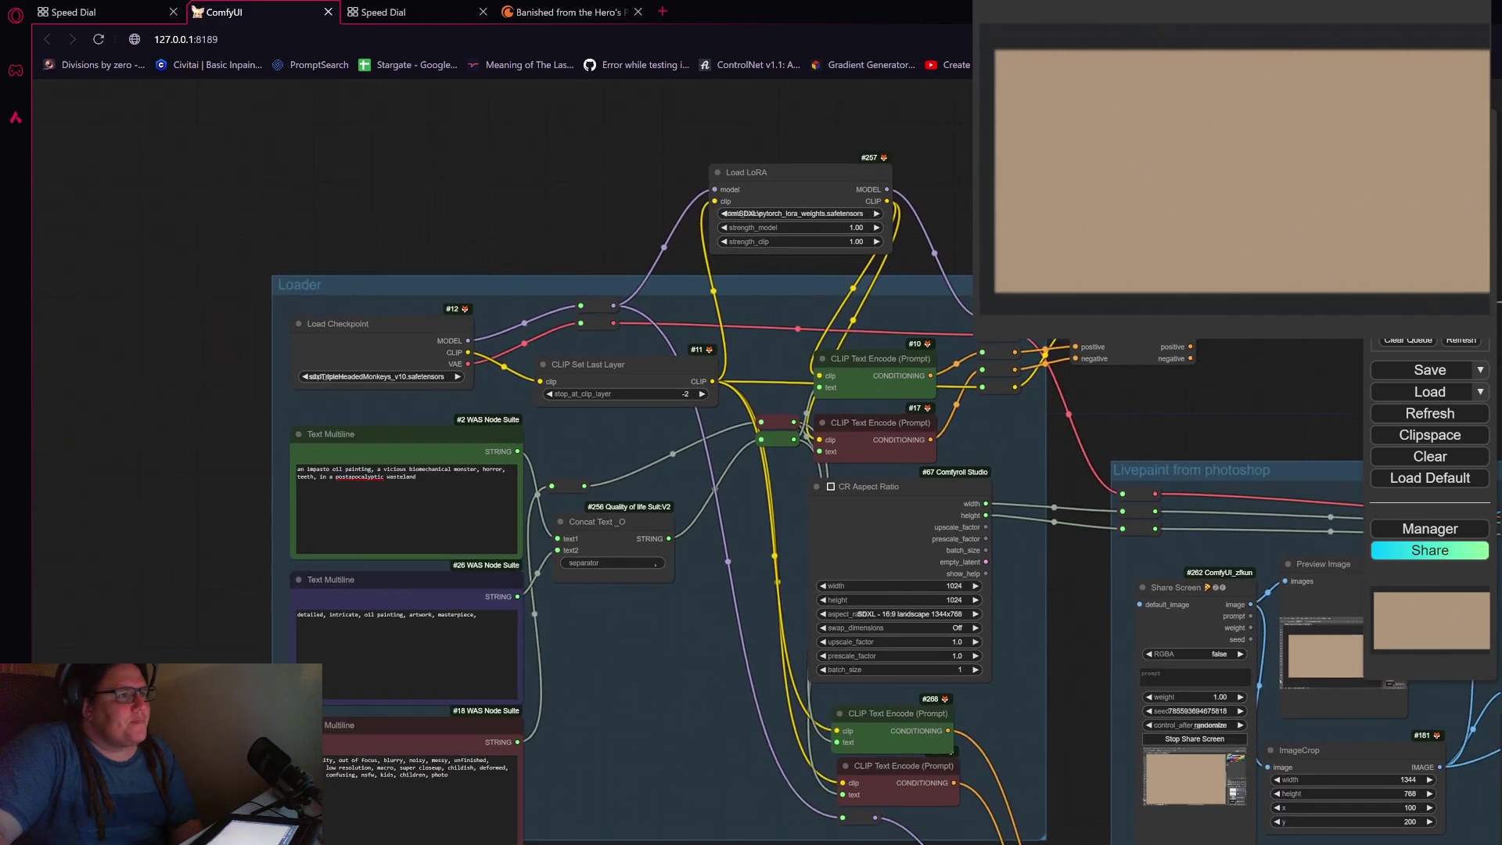
left_click_drag(797, 161, 874, 352)
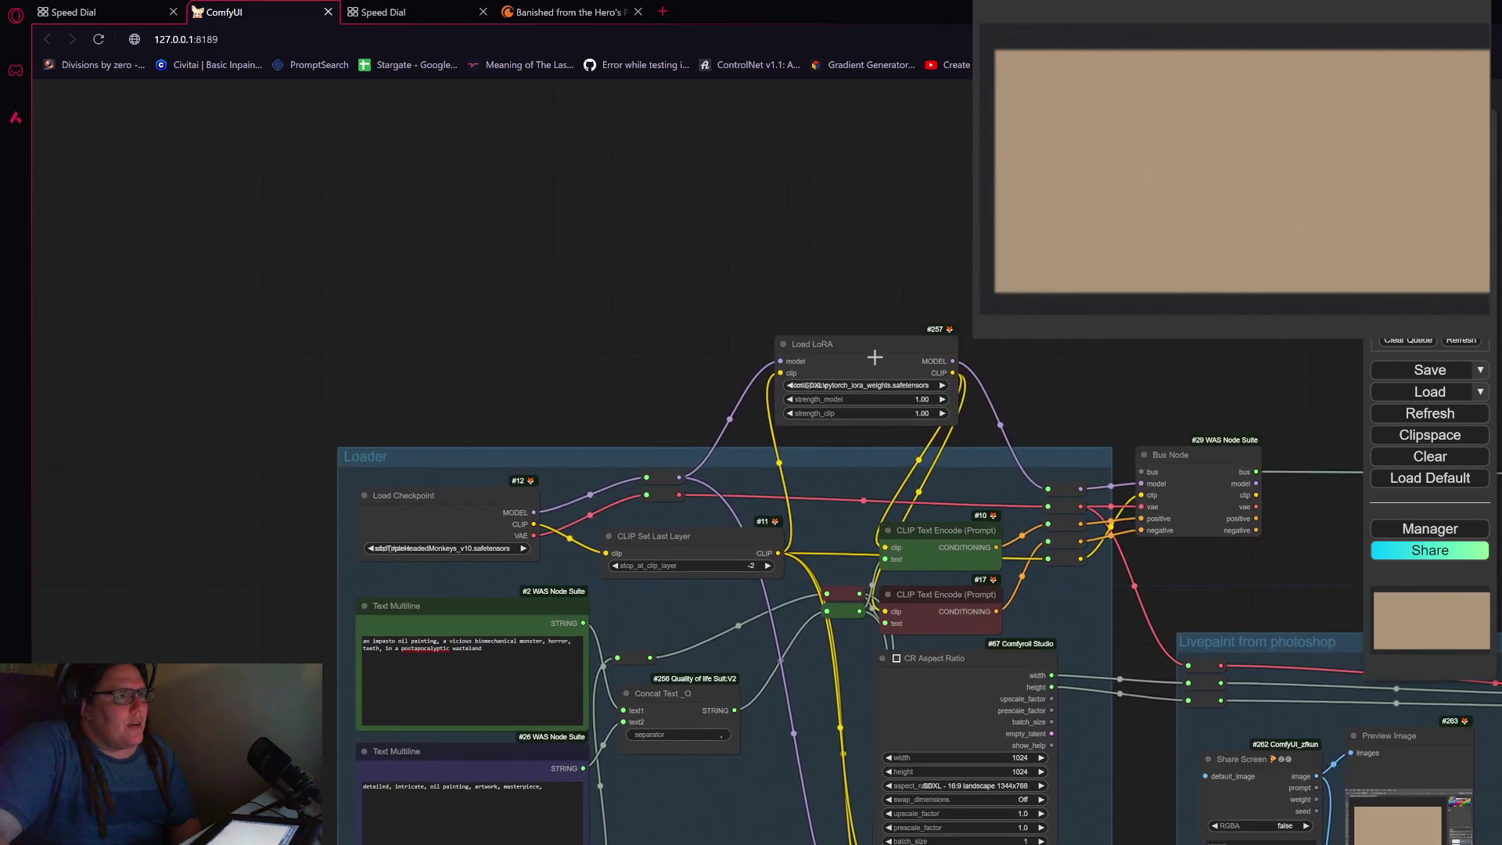
scroll(875, 352, "up", 2)
left_click(789, 353)
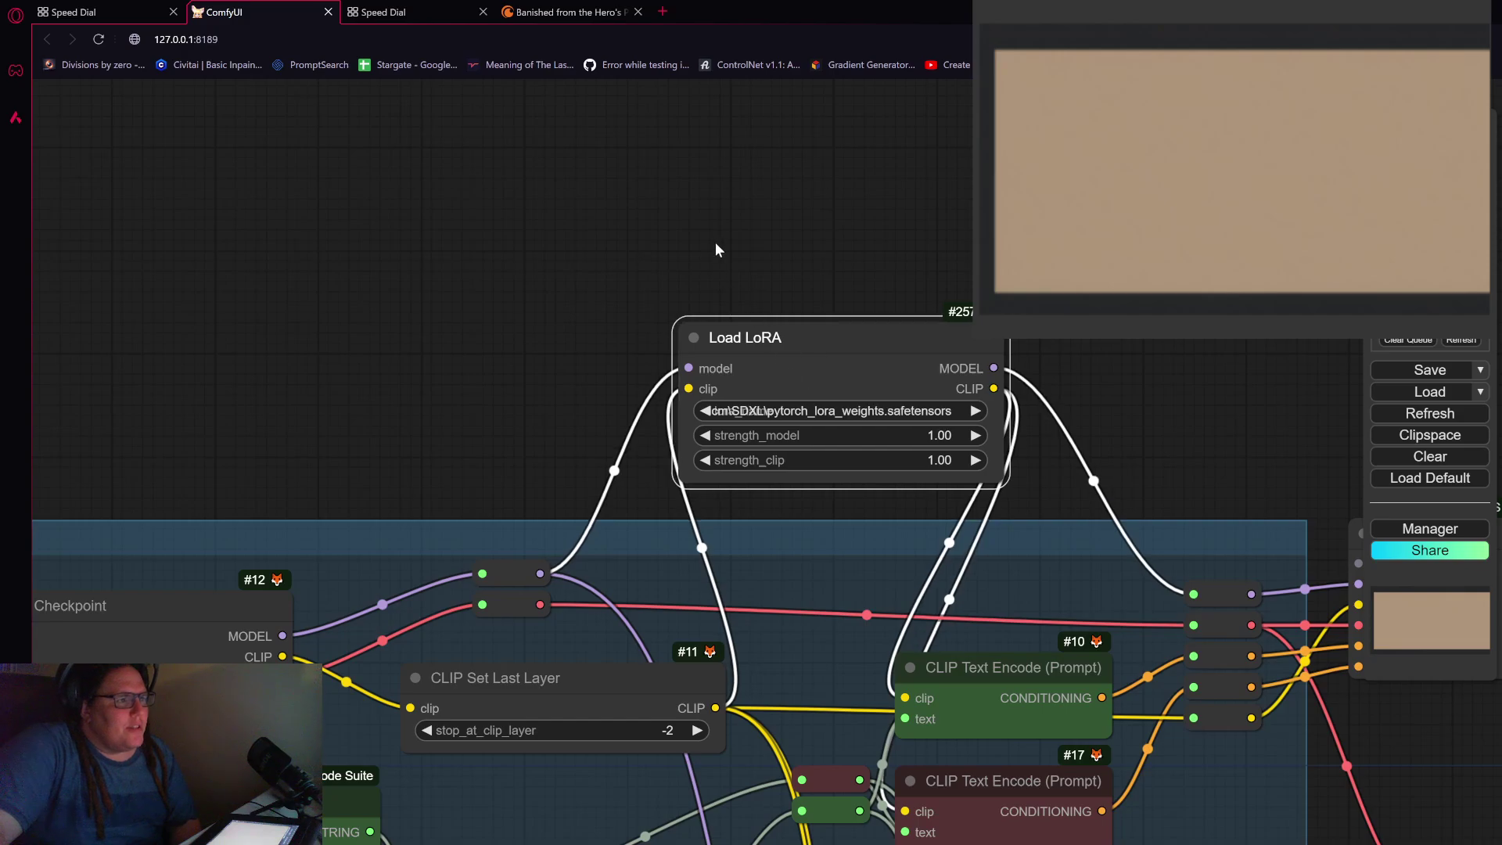
left_click_drag(715, 242, 692, 157)
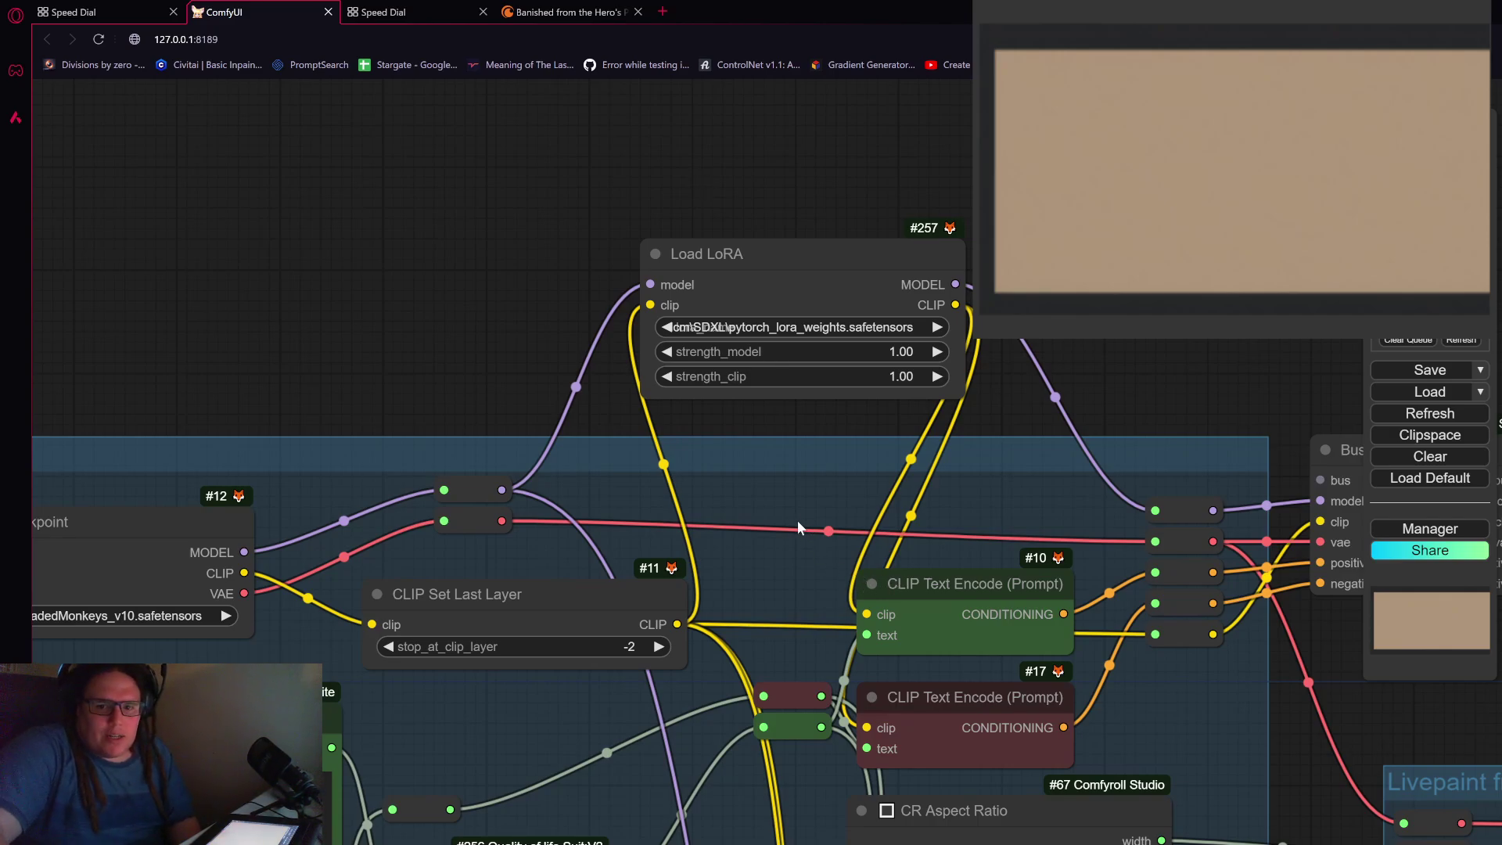
Step: Nudge the Load LoRA node slightly downward above the Loader group
left_click_drag(428, 378, 647, 319)
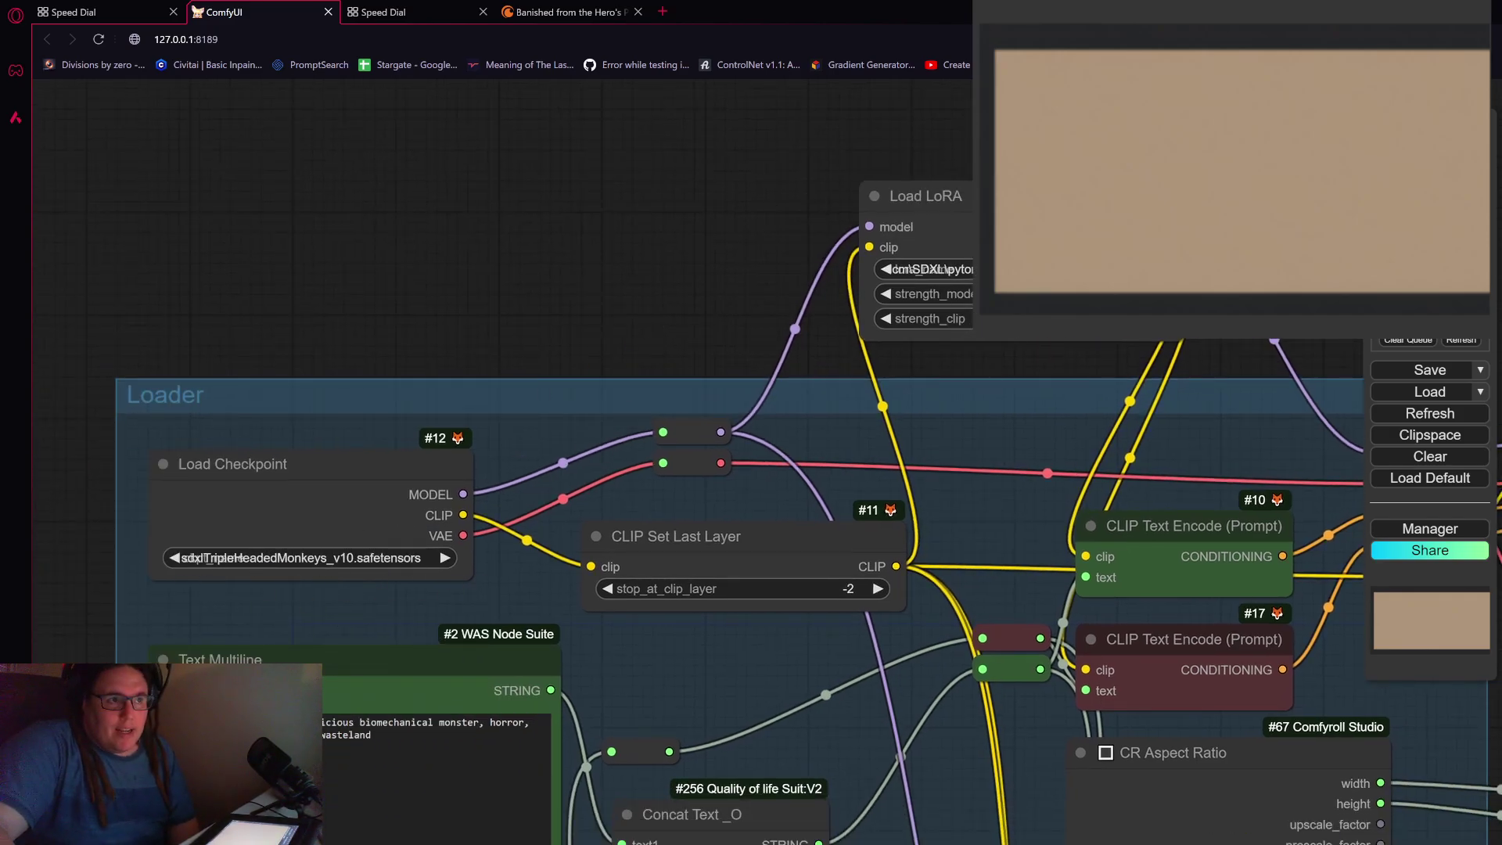
scroll(970, 268, "down", 1)
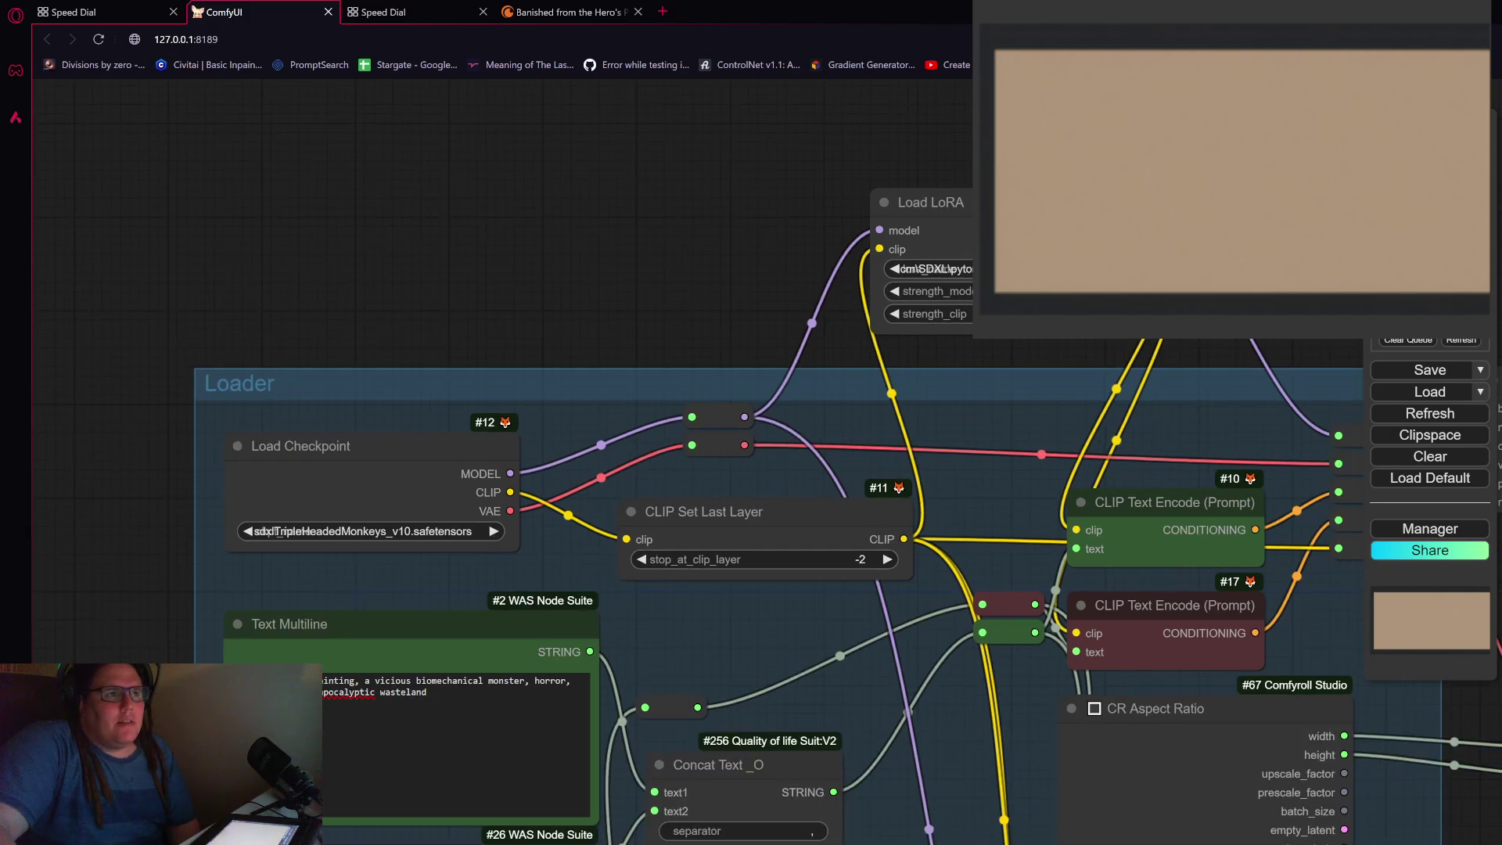
scroll(1031, 362, "down", 2)
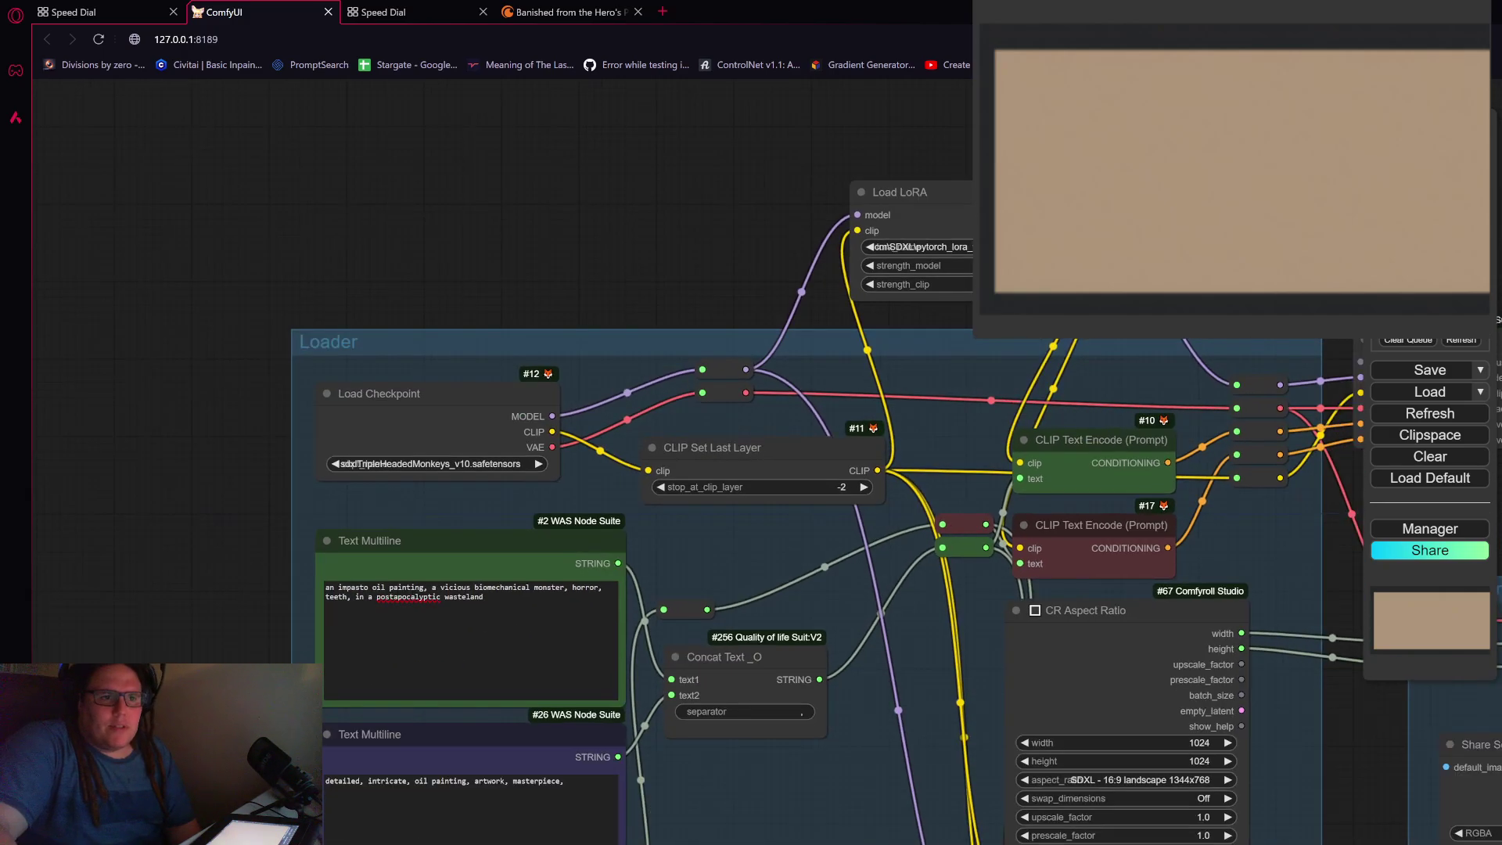
left_click_drag(932, 214, 931, 287)
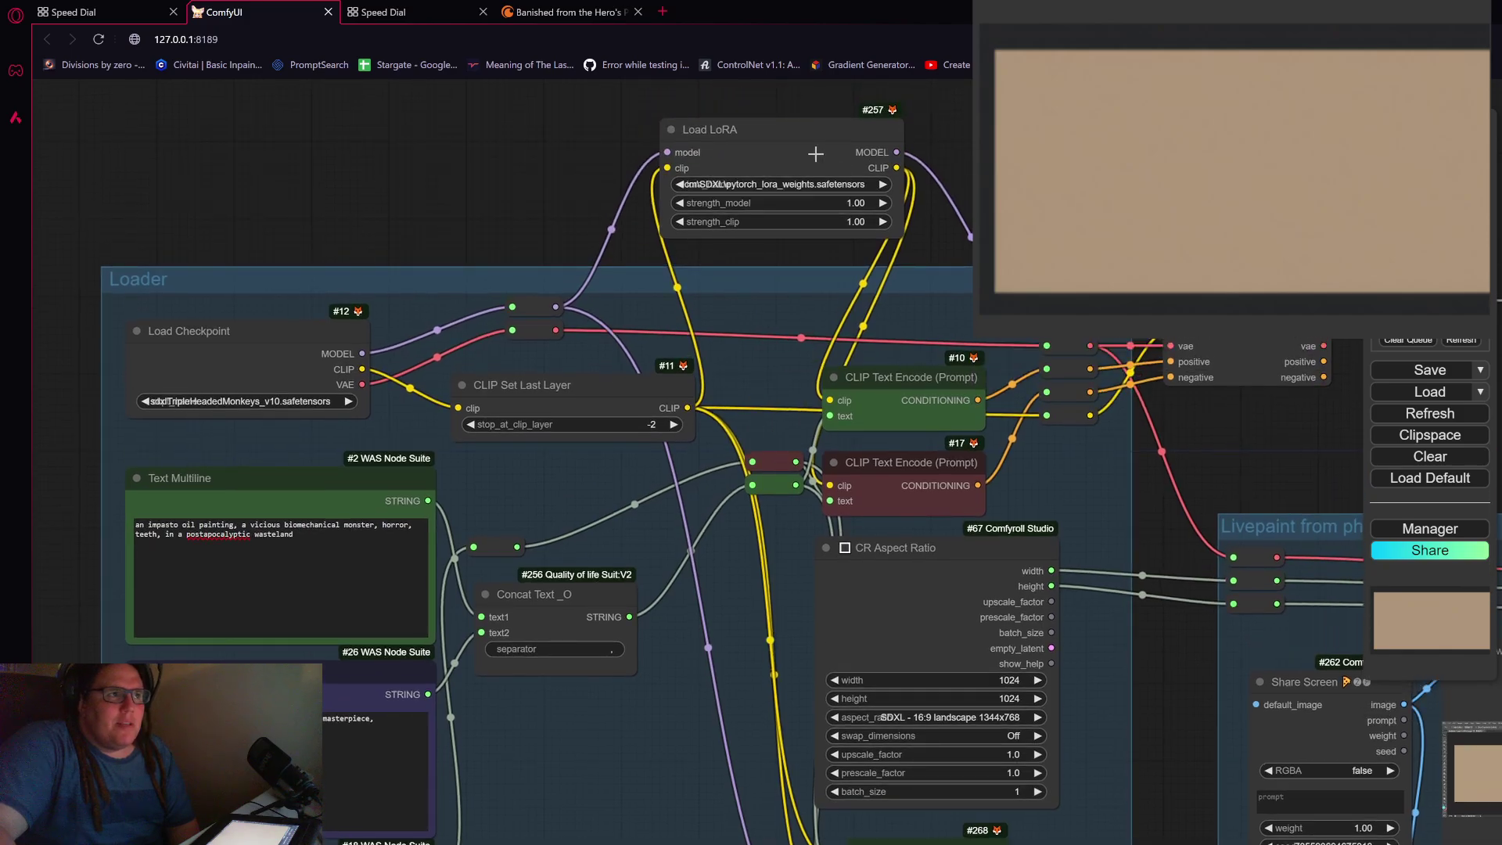
left_click_drag(813, 153, 814, 161)
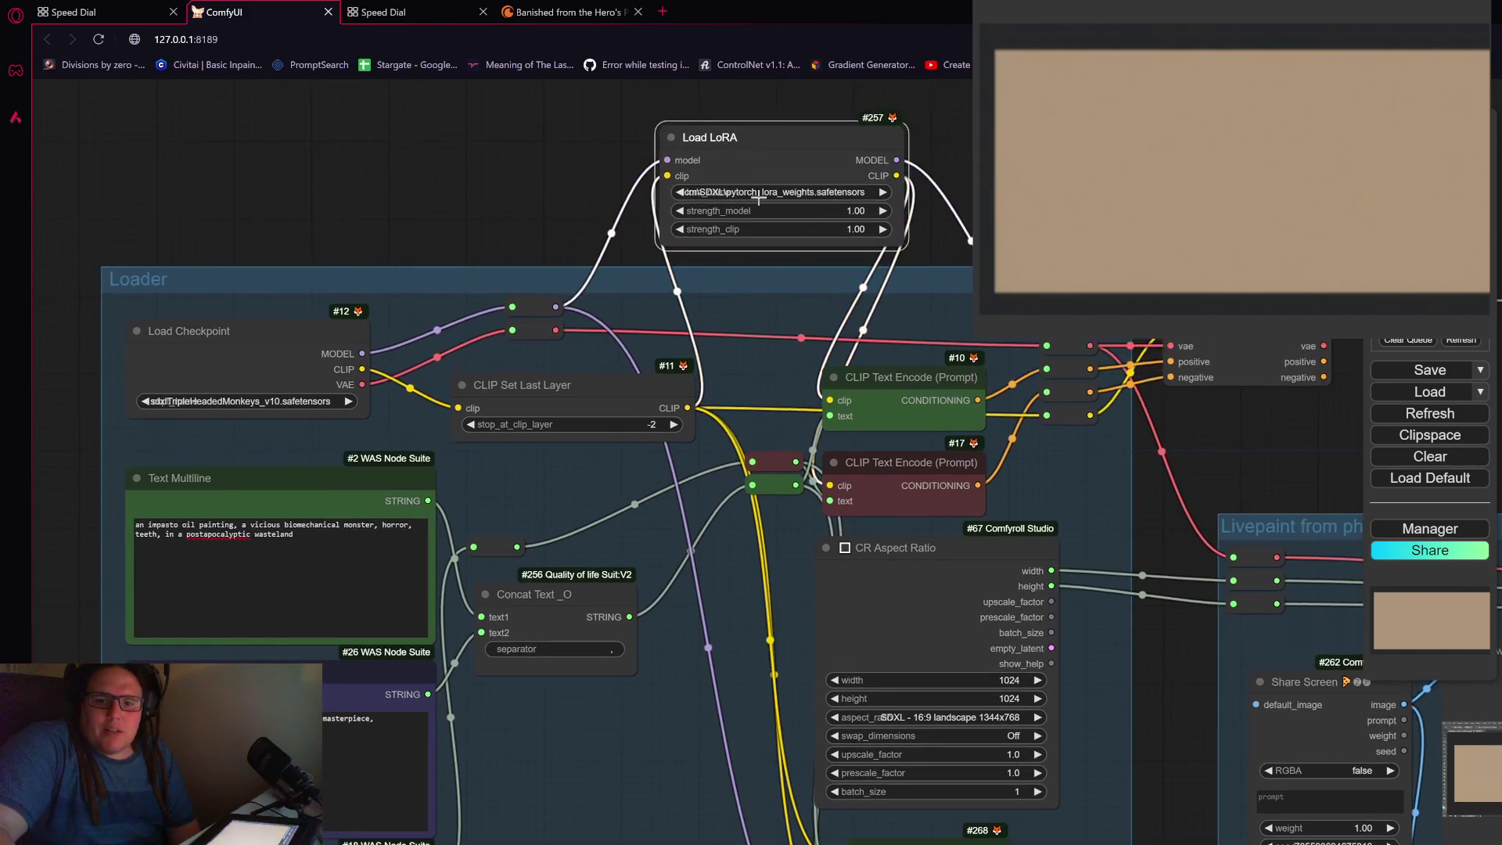
Step: Examine the CR Aspect Ratio node's size settings and aspect ratio preset in the Loader group
left_click_drag(1205, 539, 1068, 401)
scroll(1059, 617, "down", 2)
left_click_drag(1059, 617, 1046, 485)
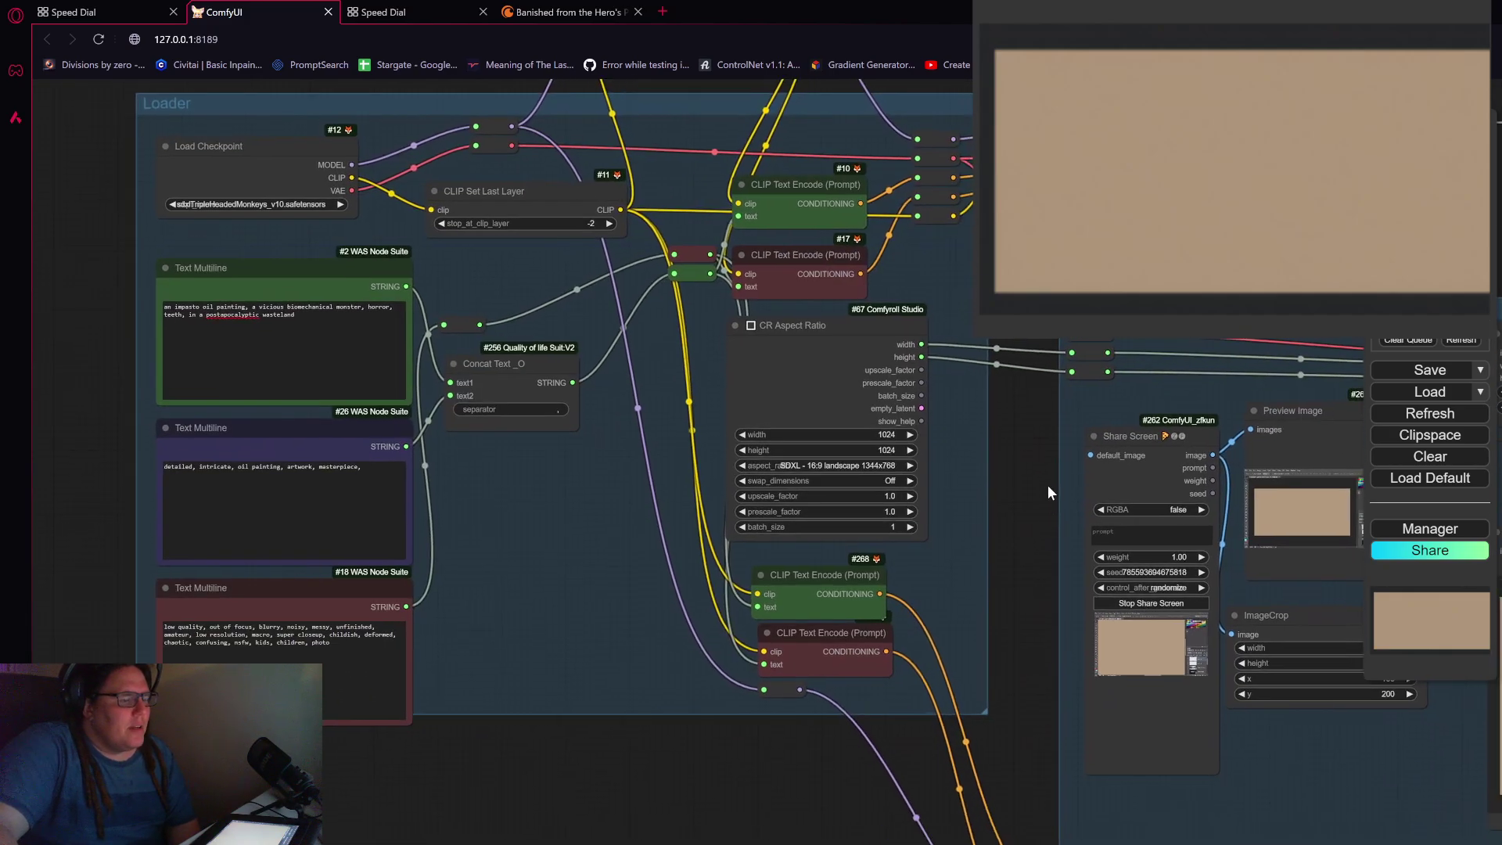
scroll(666, 464, "down", 1)
scroll(666, 464, "up", 7)
left_click(654, 405)
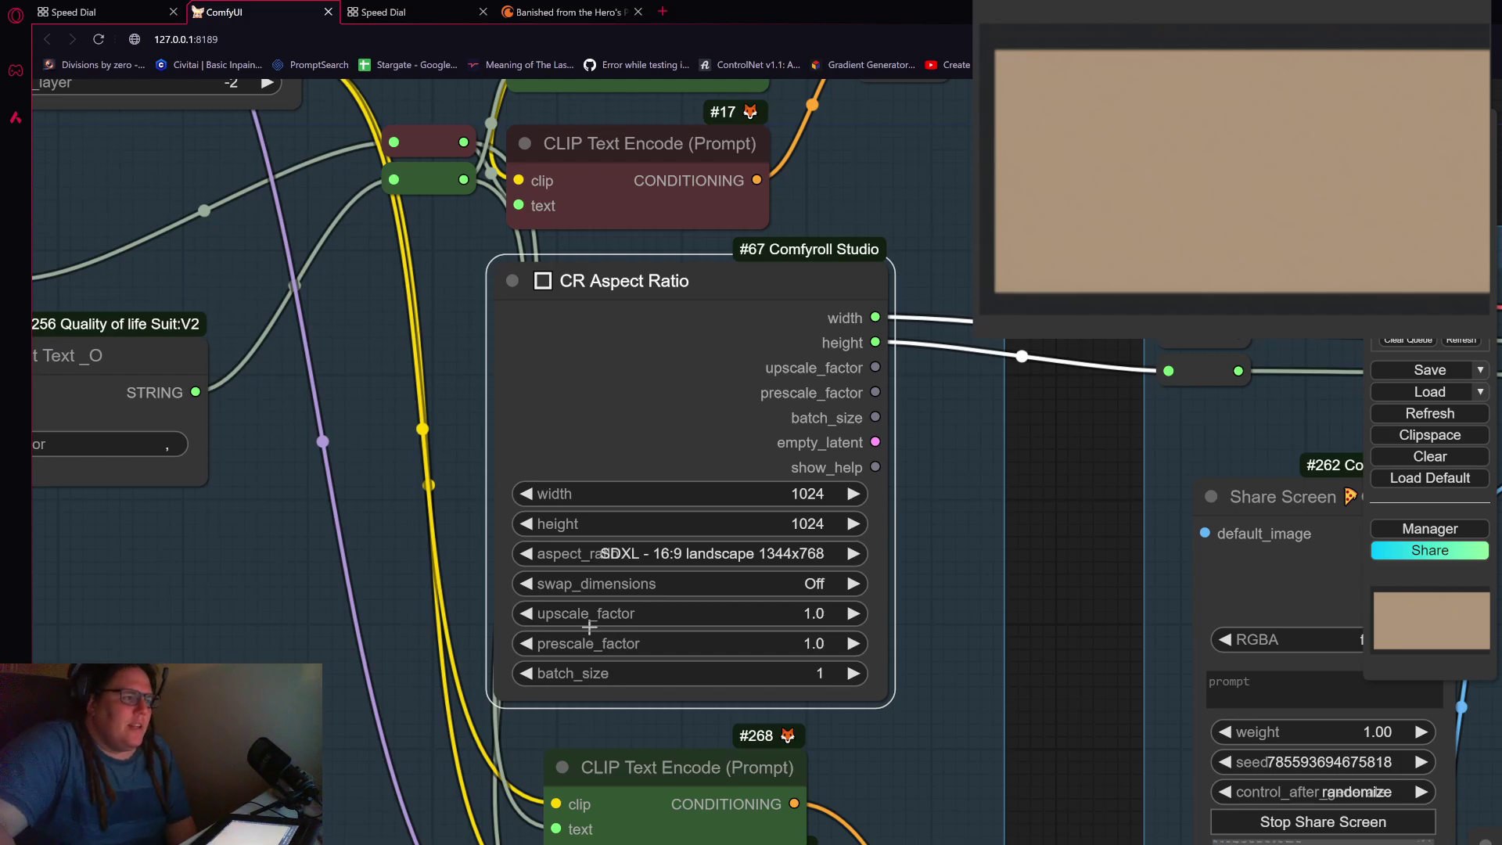
left_click(628, 561)
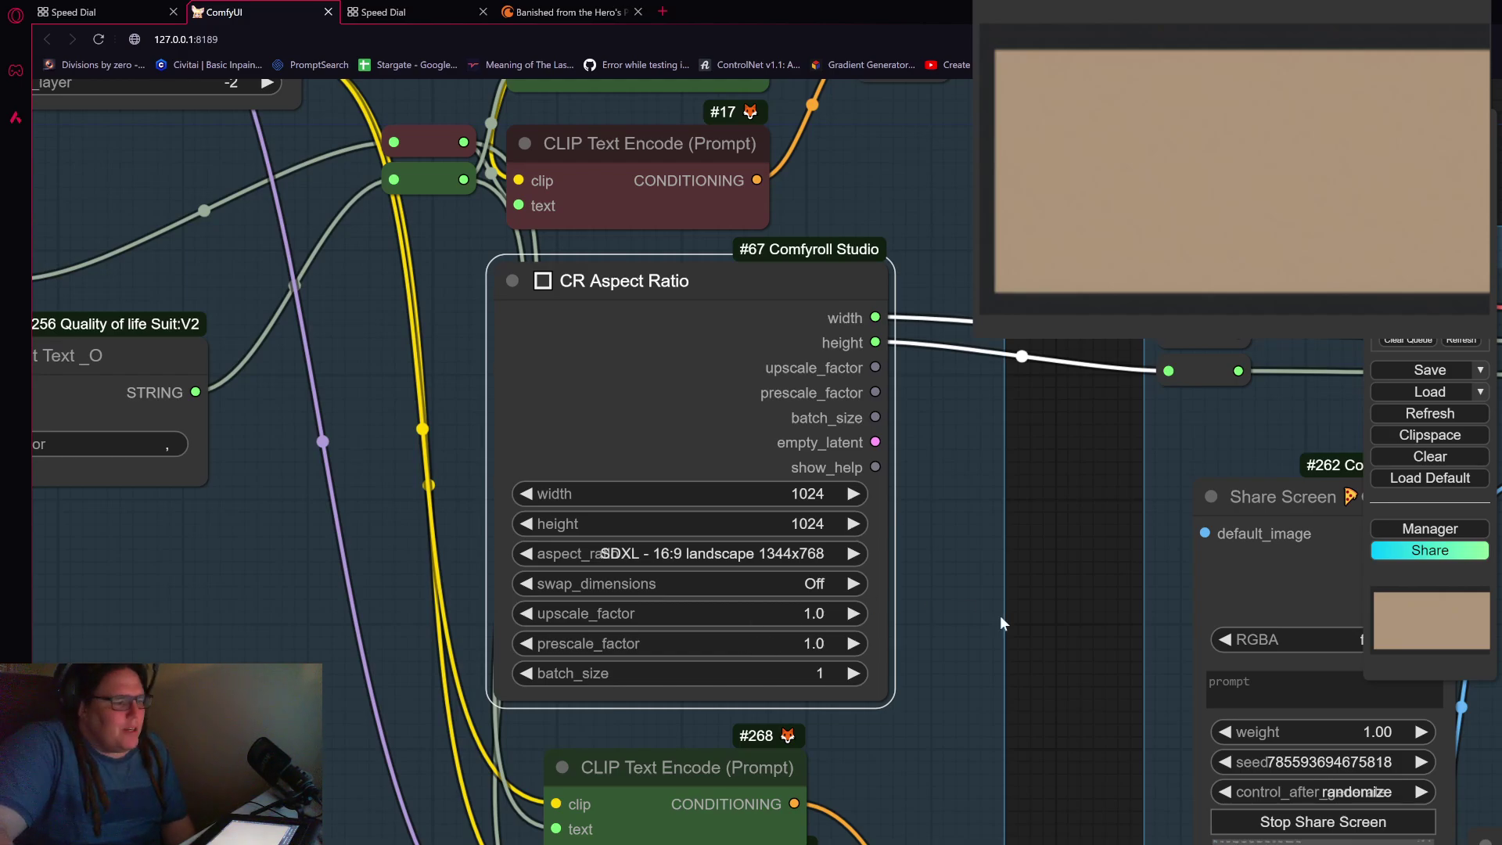
Step: Review the CR Aspect Ratio node's outputs, from the width and height links down to show_help
scroll(834, 550, "down", 3)
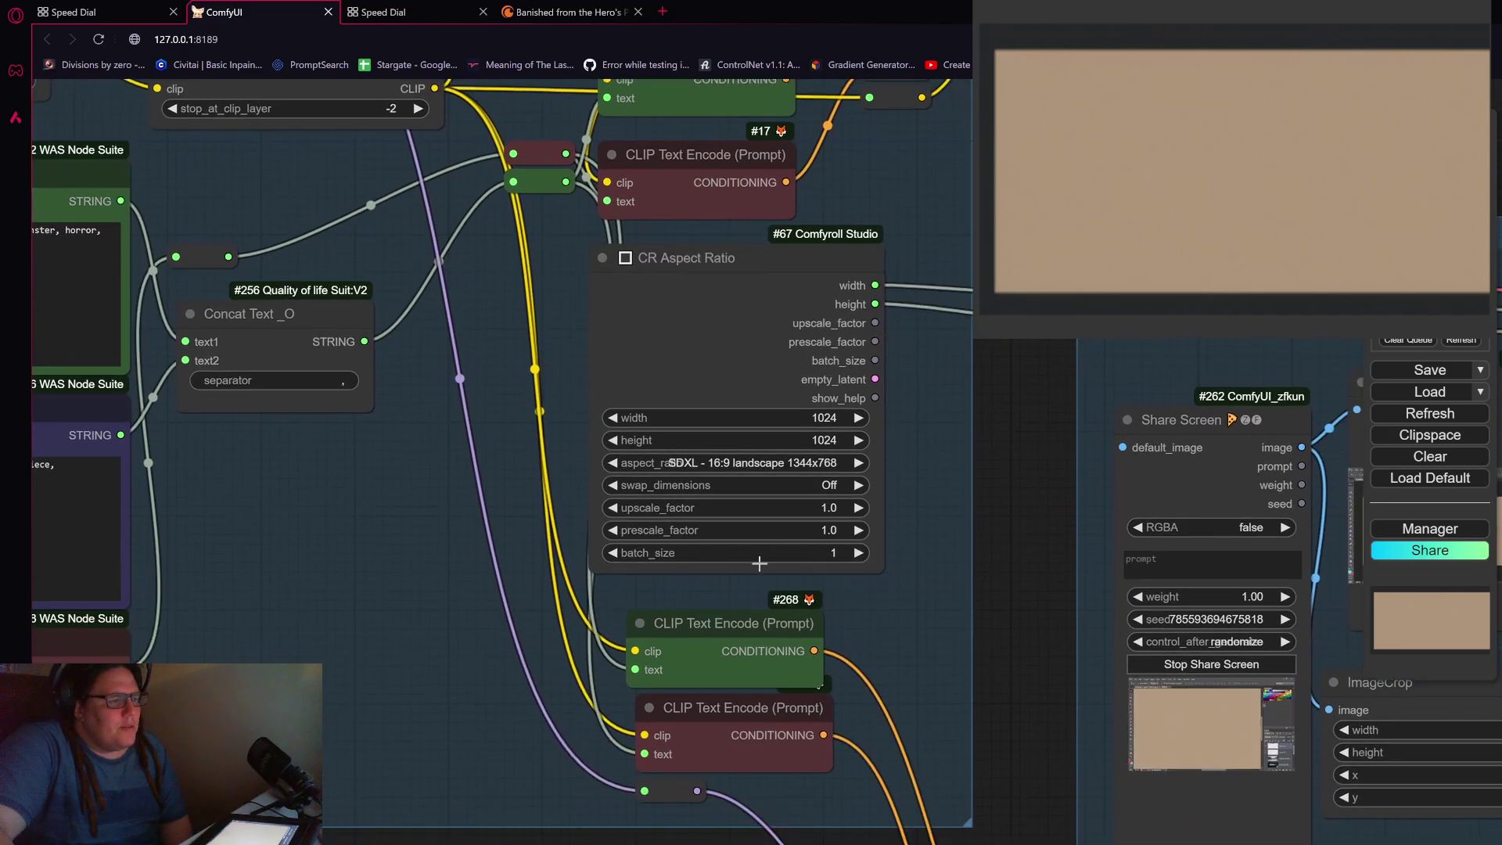
left_click_drag(1049, 399, 997, 459)
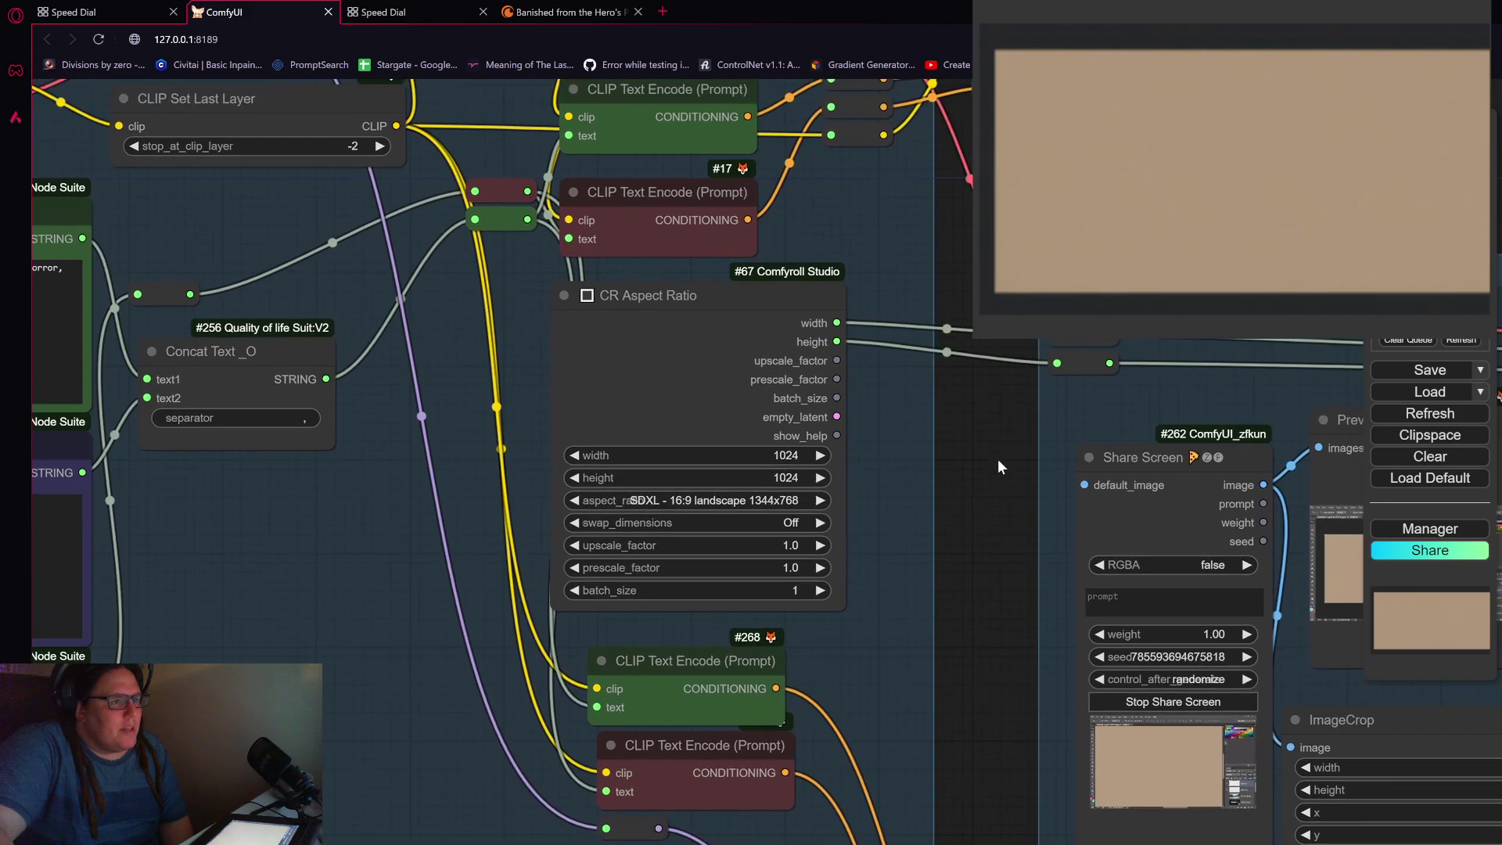
scroll(998, 458, "up", 2)
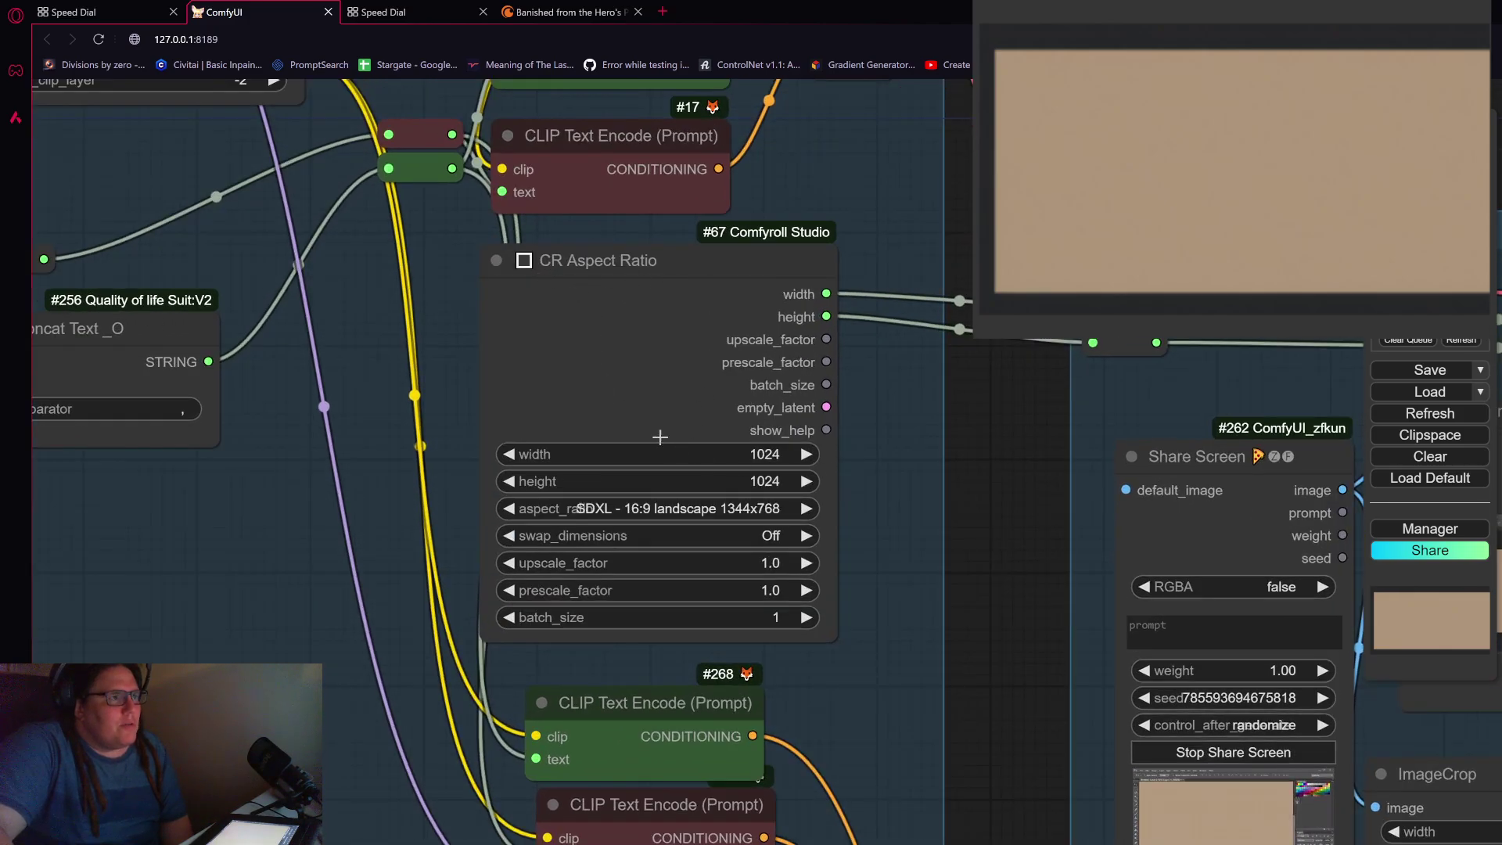
scroll(684, 325, "up", 3)
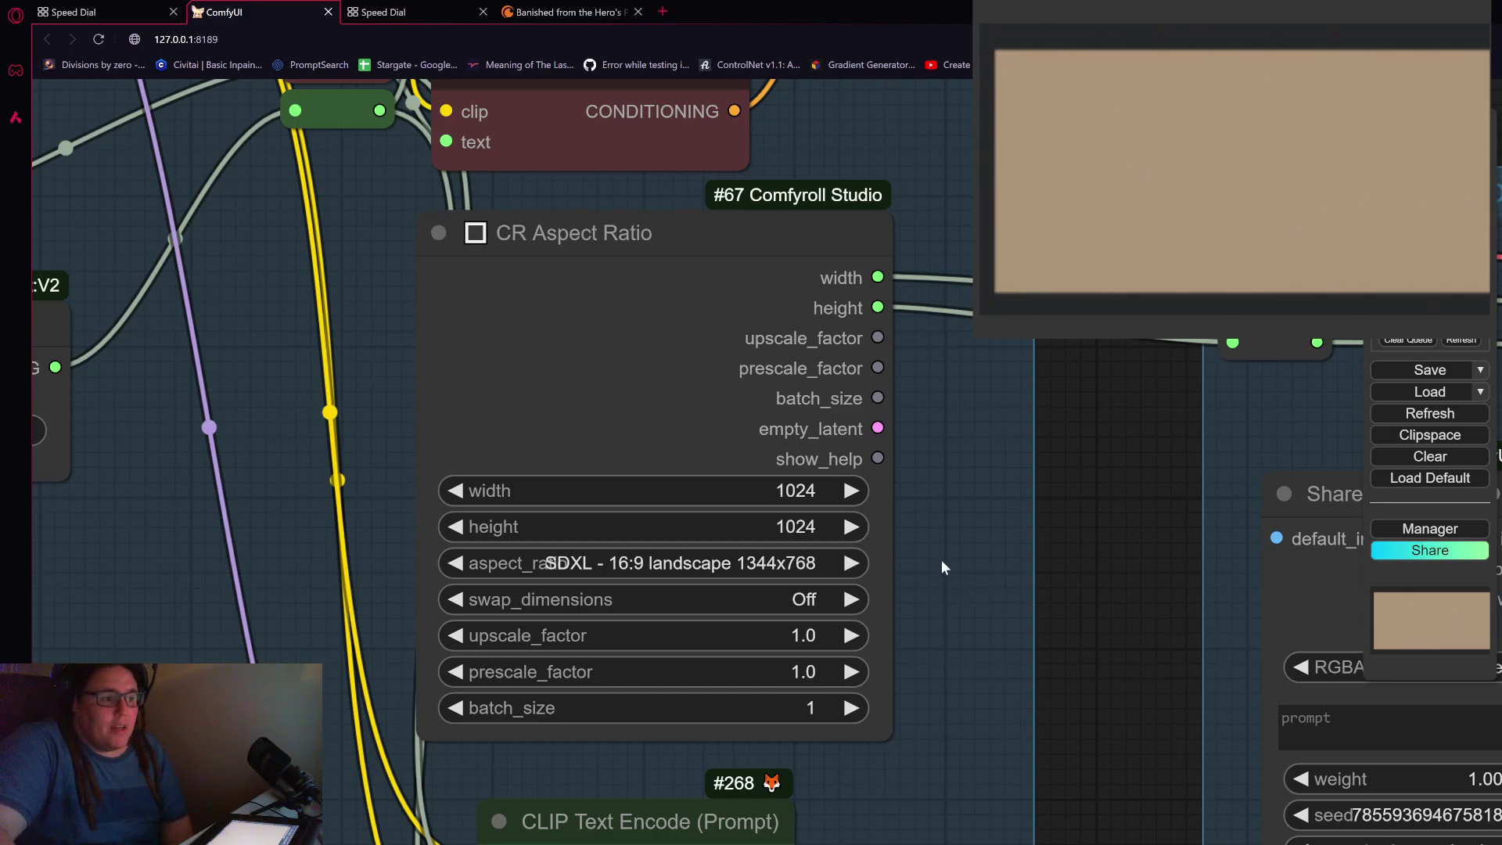
left_click(616, 281)
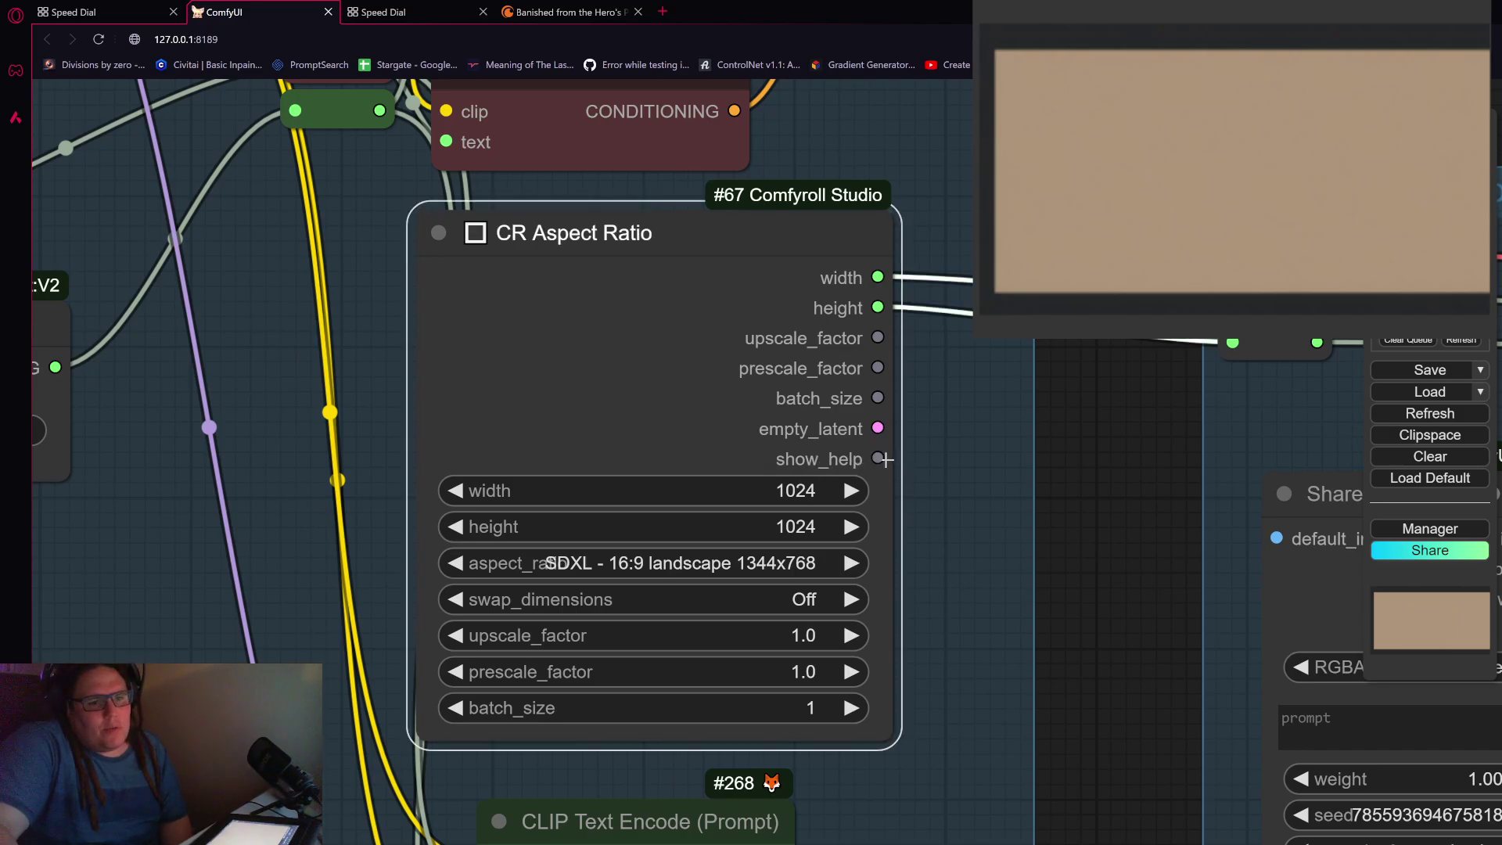
Step: Attach a Show Text node to the CR Aspect Ratio node's show_help output, and remove that node again
left_click_drag(877, 458, 1032, 453)
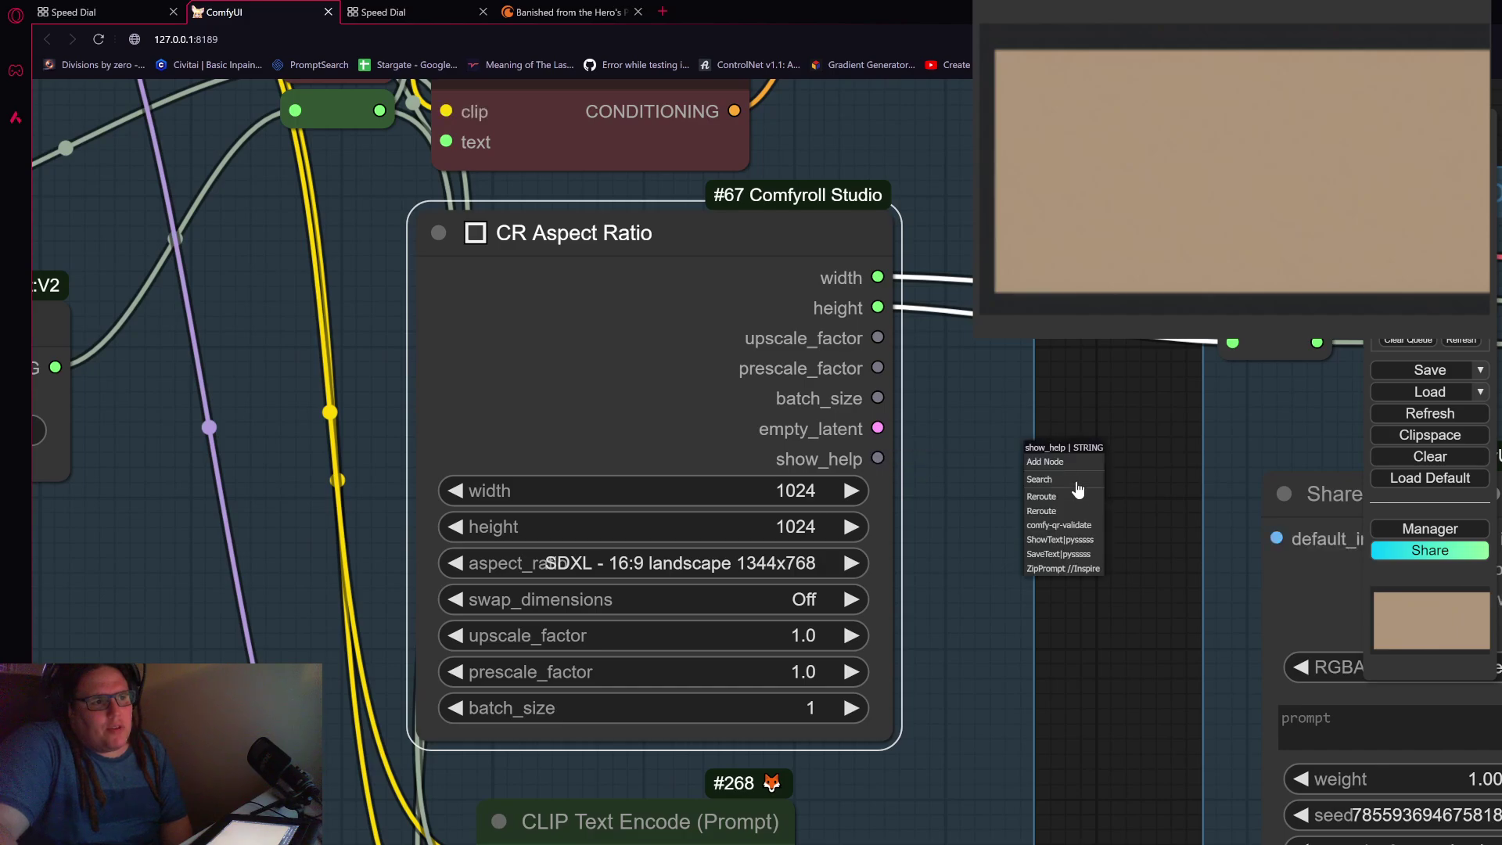
left_click(1061, 541)
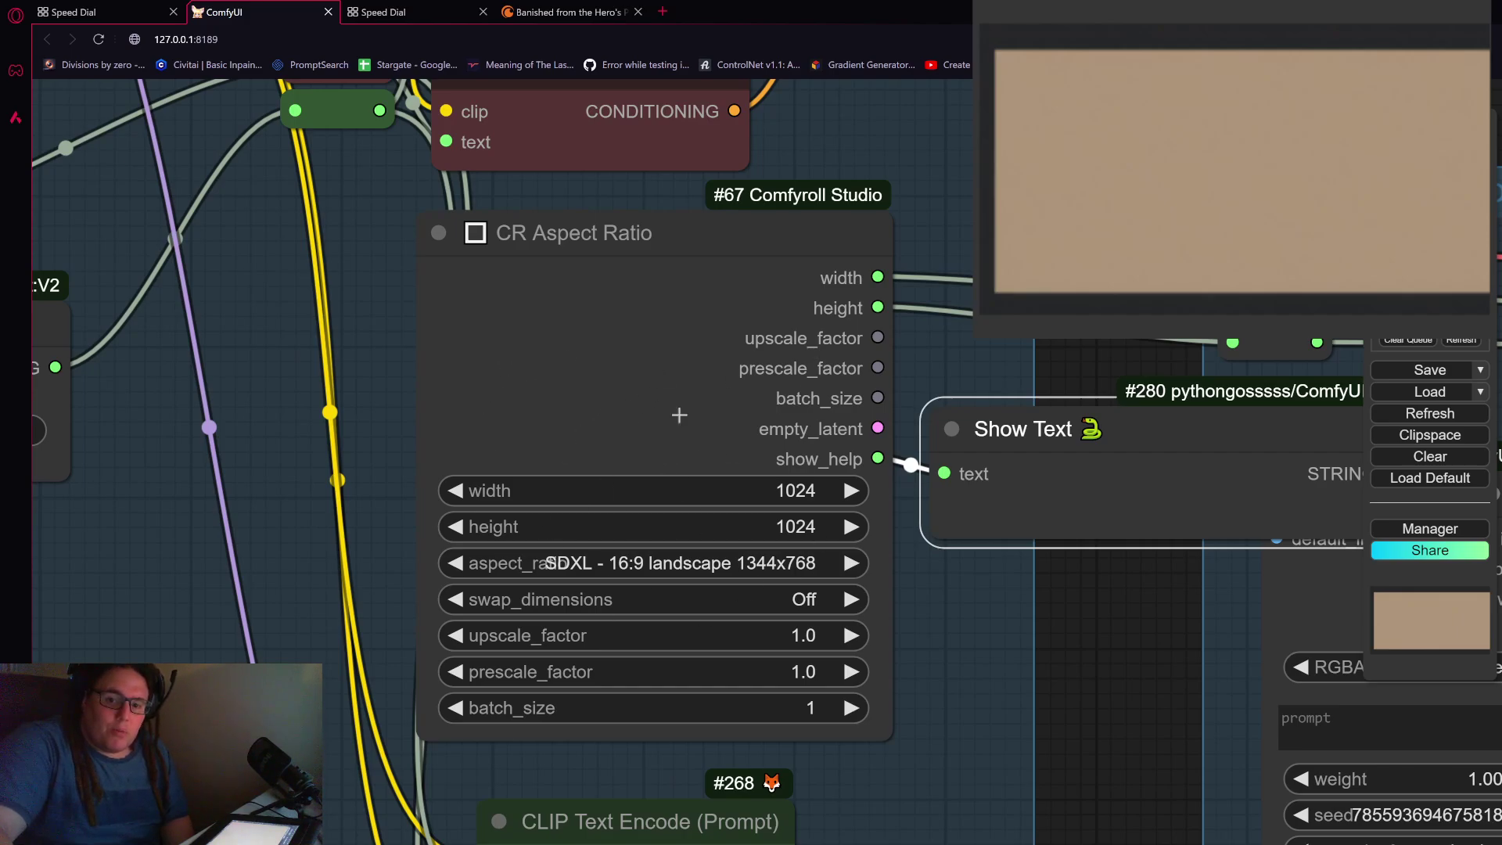
right_click(1103, 423)
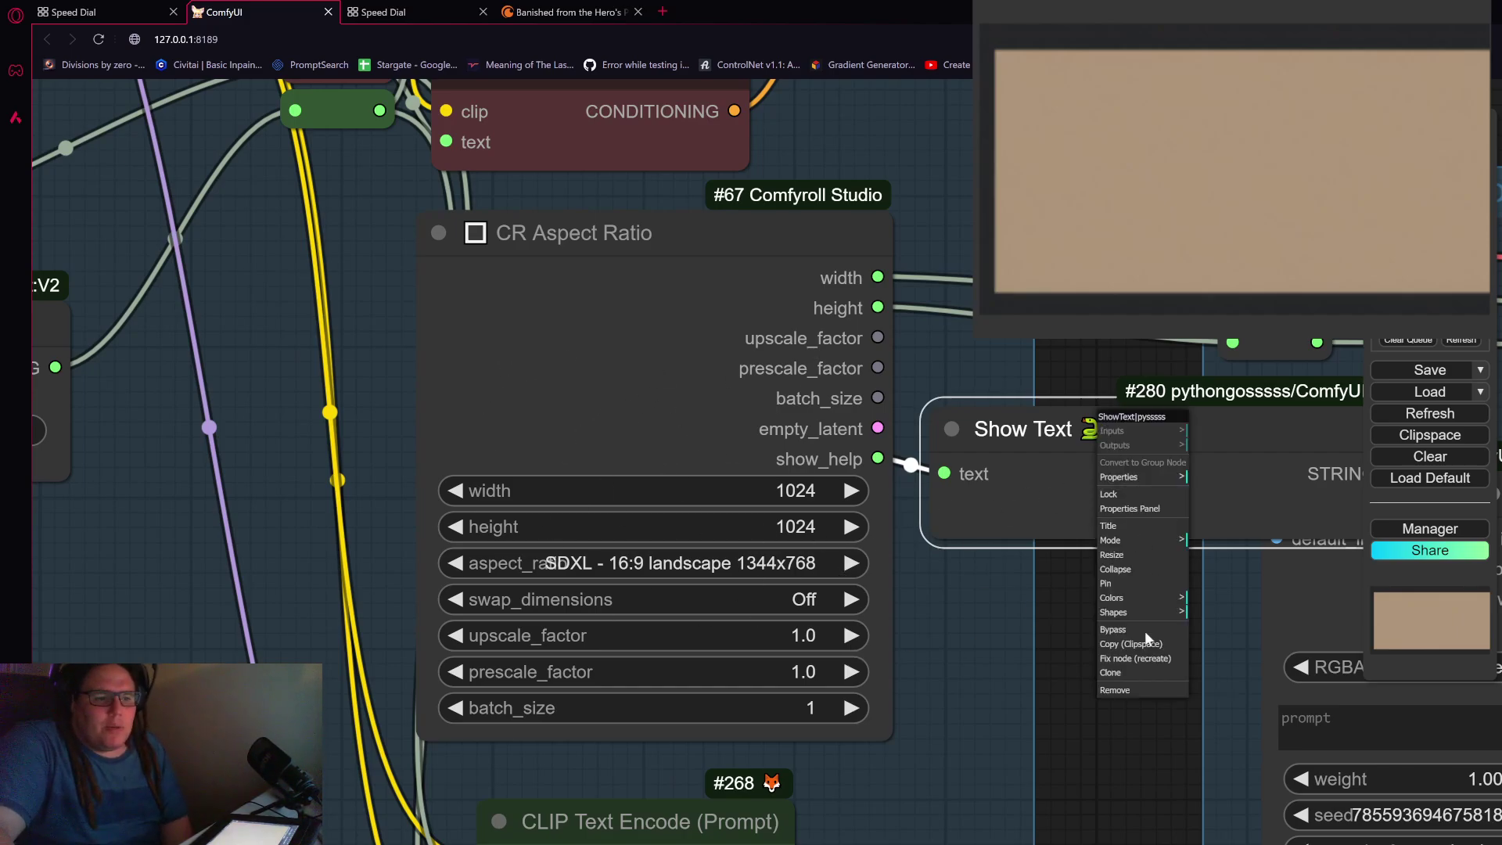
left_click(1137, 692)
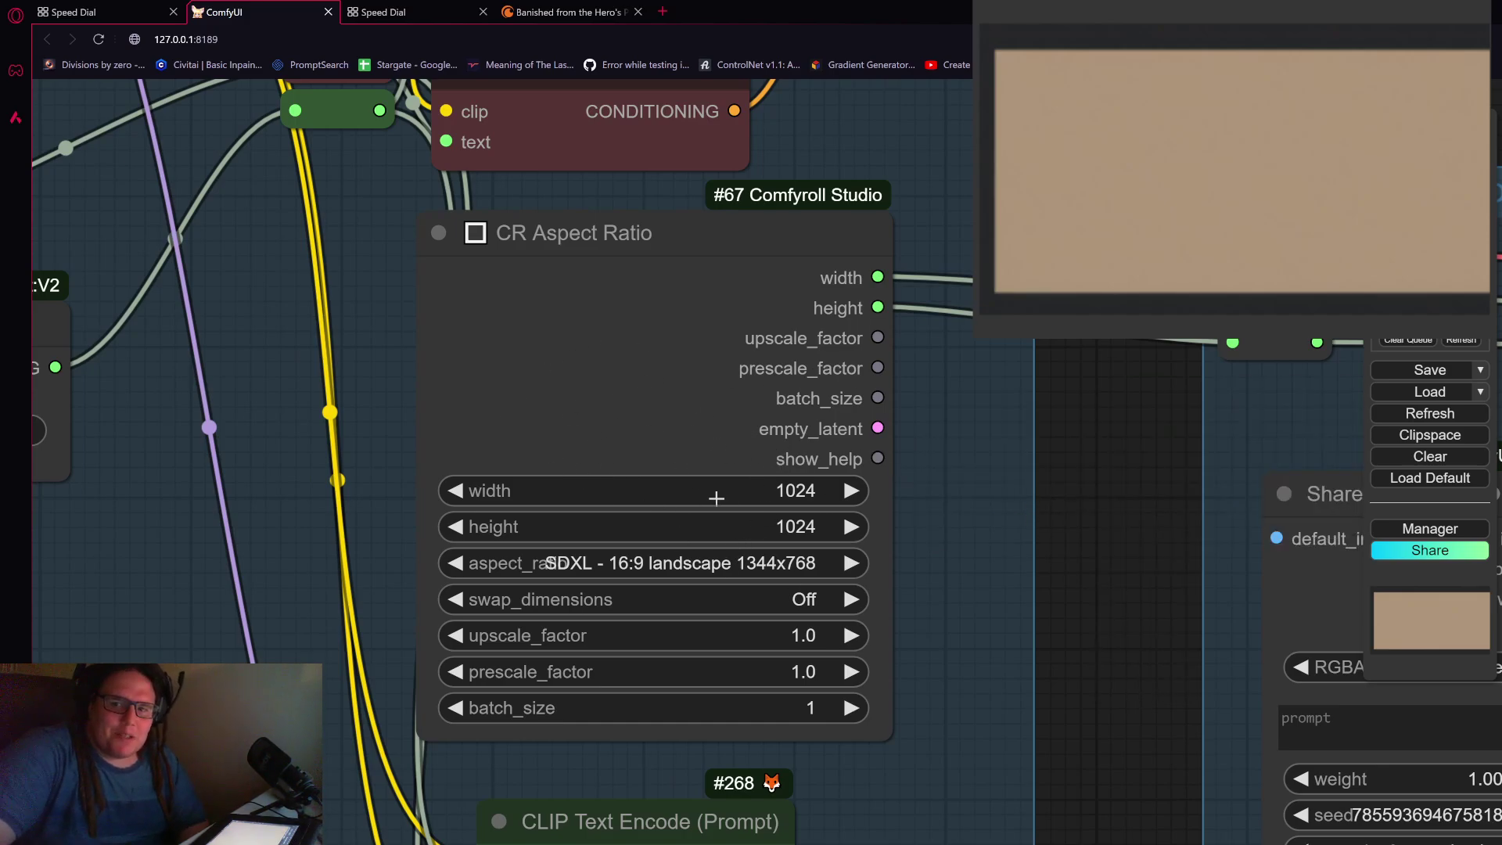
Step: Trace the links from the lower CLIP Text Encode pair and the model reroute beneath the Livepaint from photoshop group
scroll(876, 461, "down", 4)
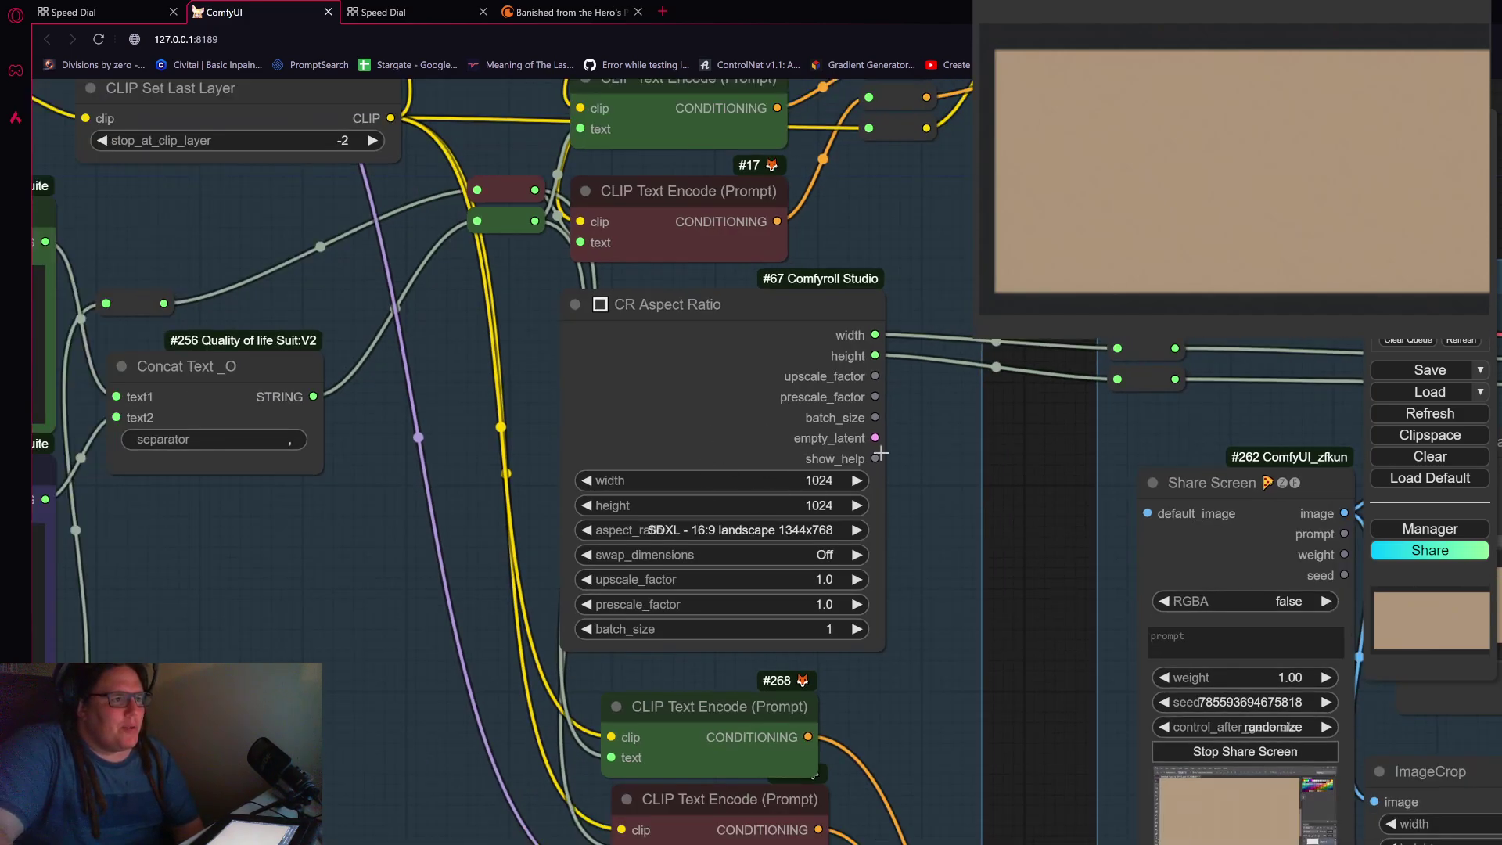
left_click_drag(1033, 613, 657, 378)
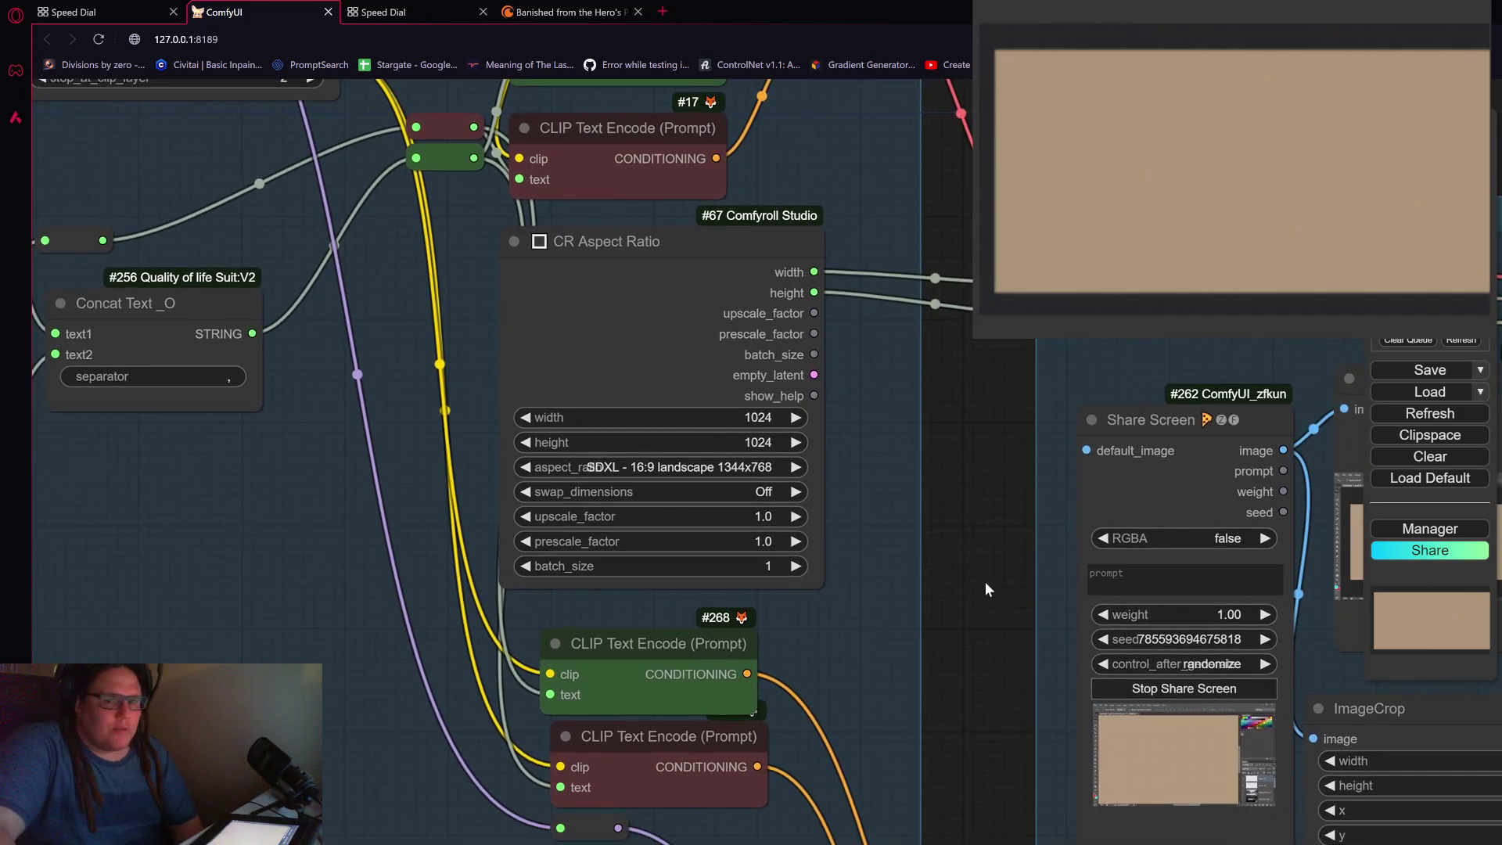
scroll(1006, 569, "down", 8)
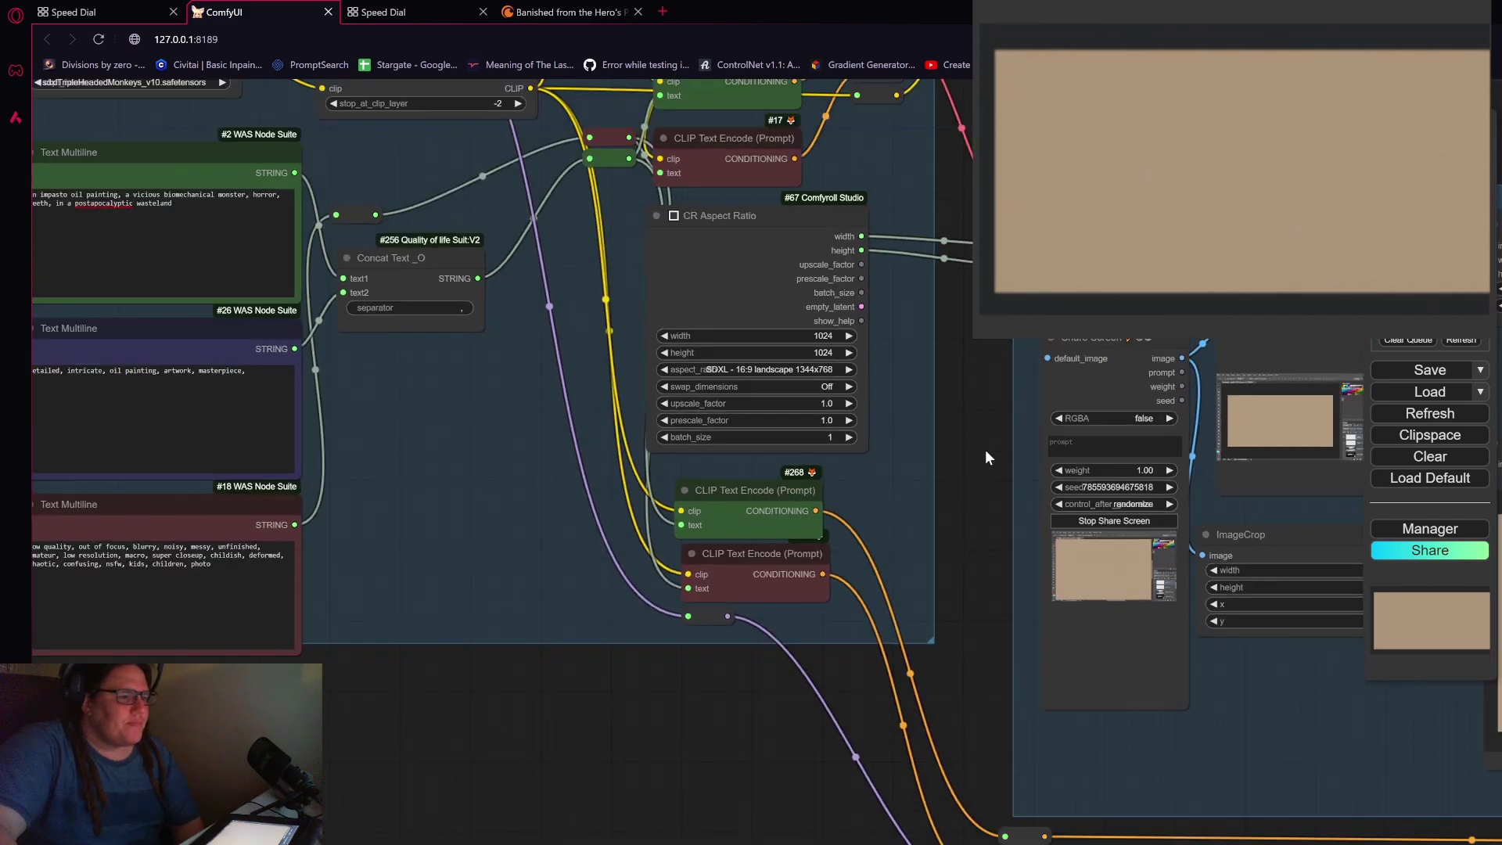
left_click_drag(945, 352, 898, 463)
scroll(782, 485, "down", 3)
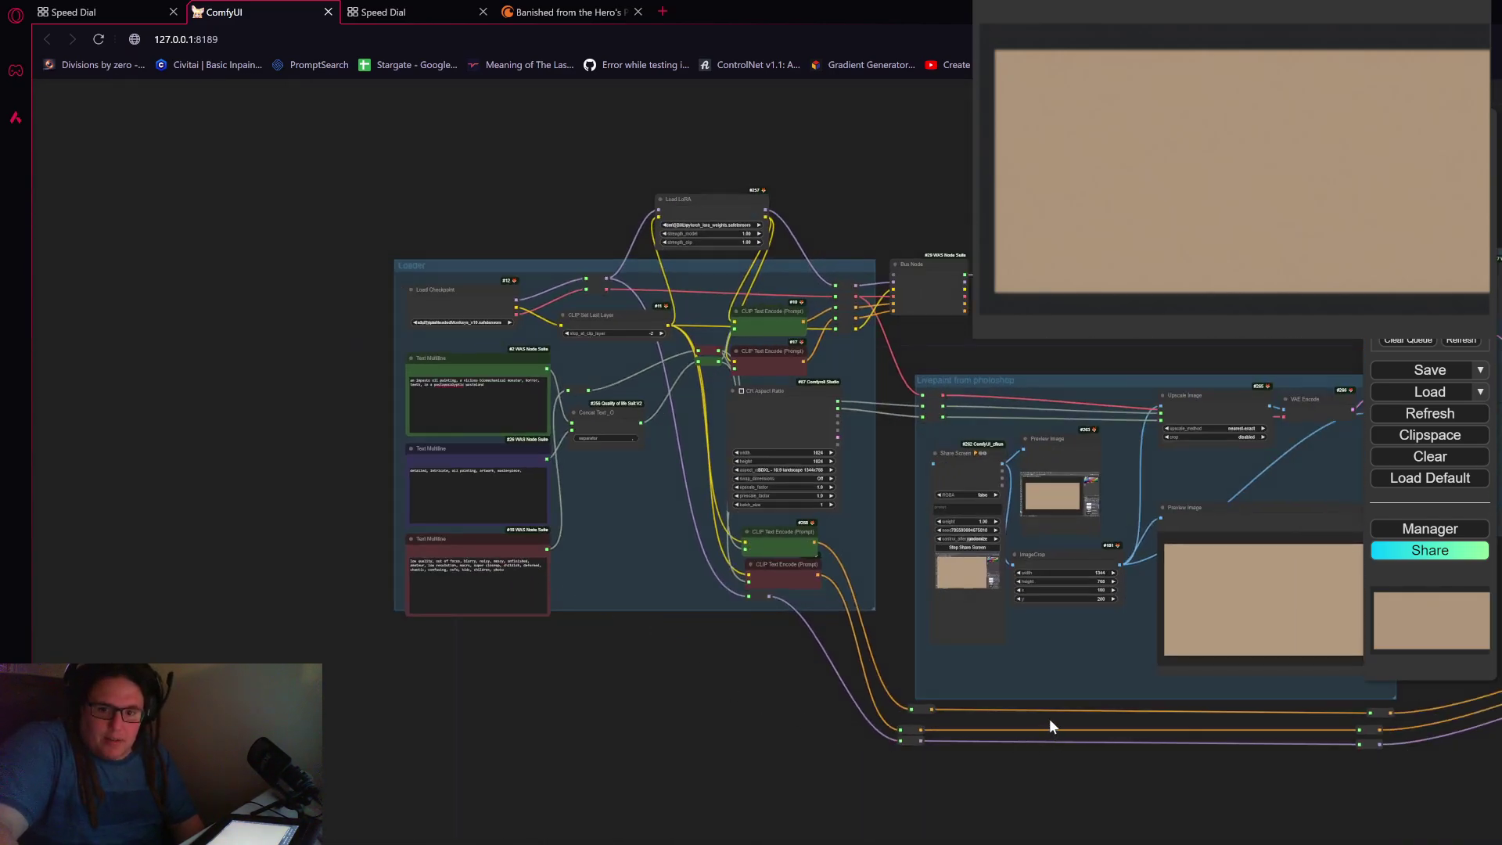
left_click_drag(882, 499, 849, 621)
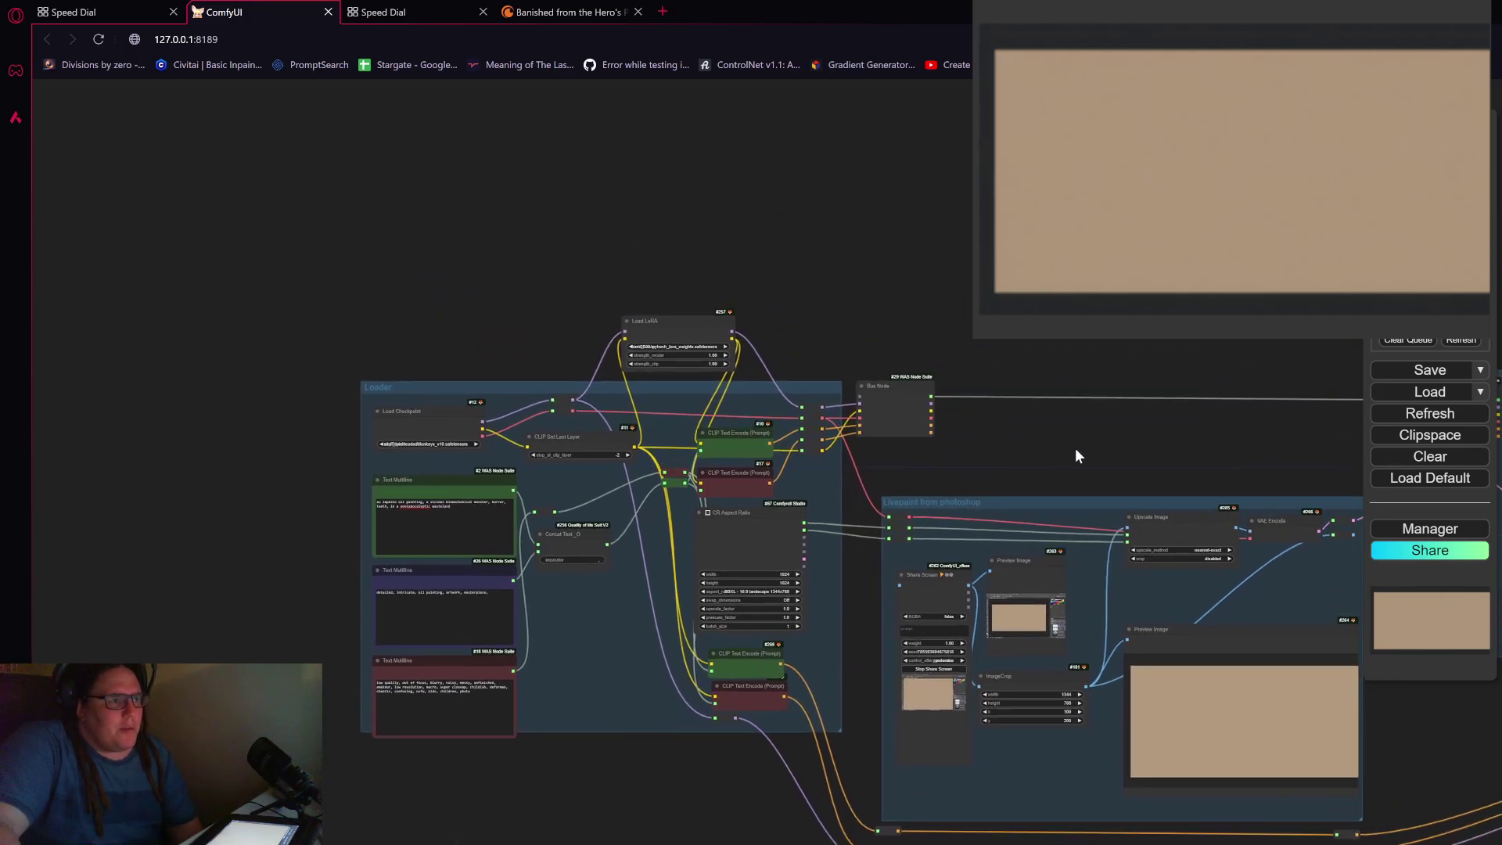
Step: Examine the Bus Node beside the Loader group and follow its bus link to the Sampler group's first Bus Node
left_click_drag(1075, 456, 758, 439)
scroll(596, 406, "up", 8)
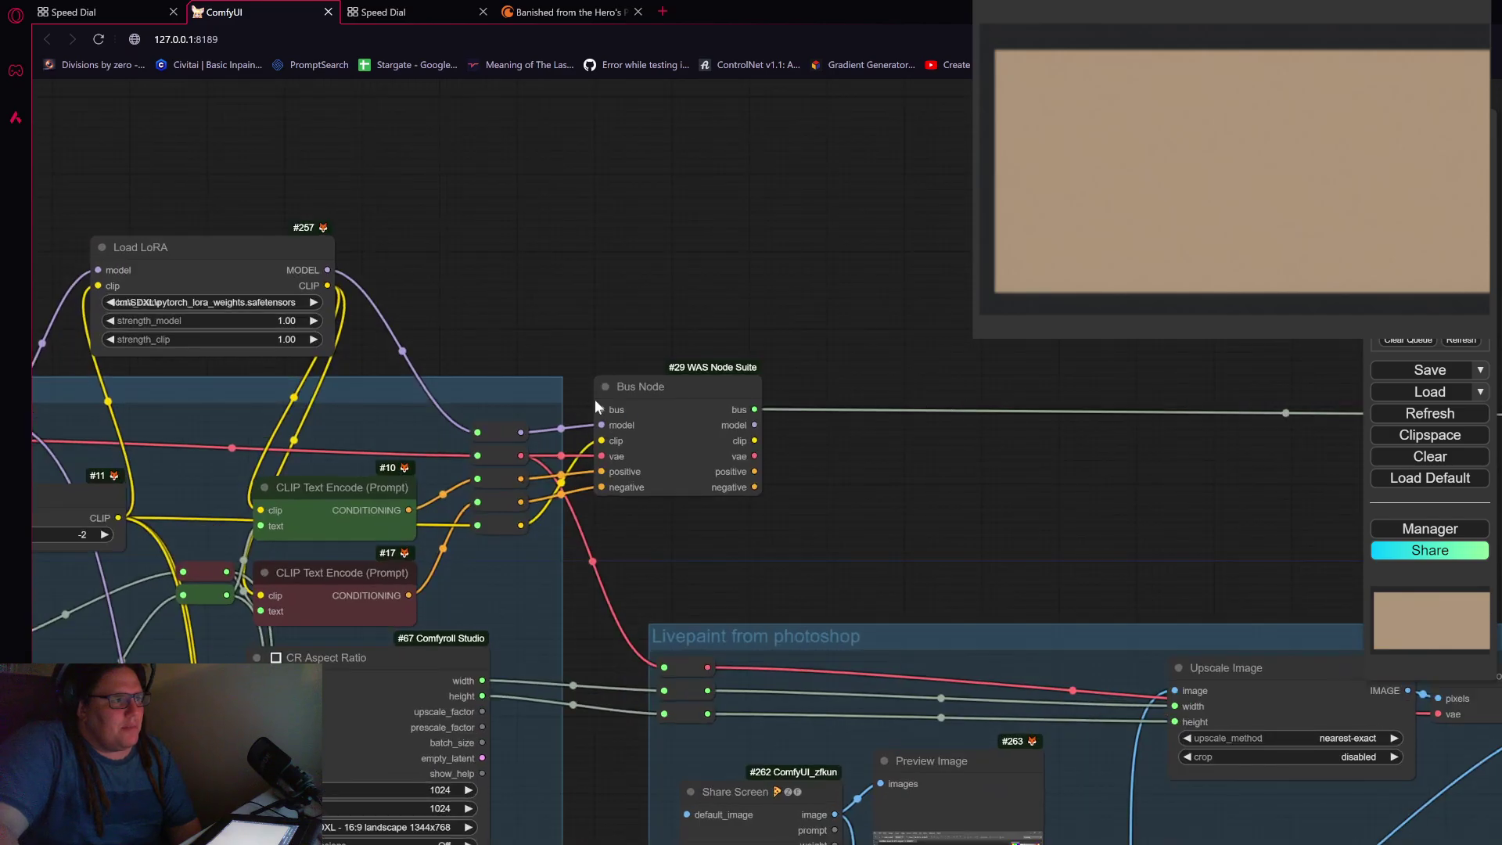
left_click(665, 388)
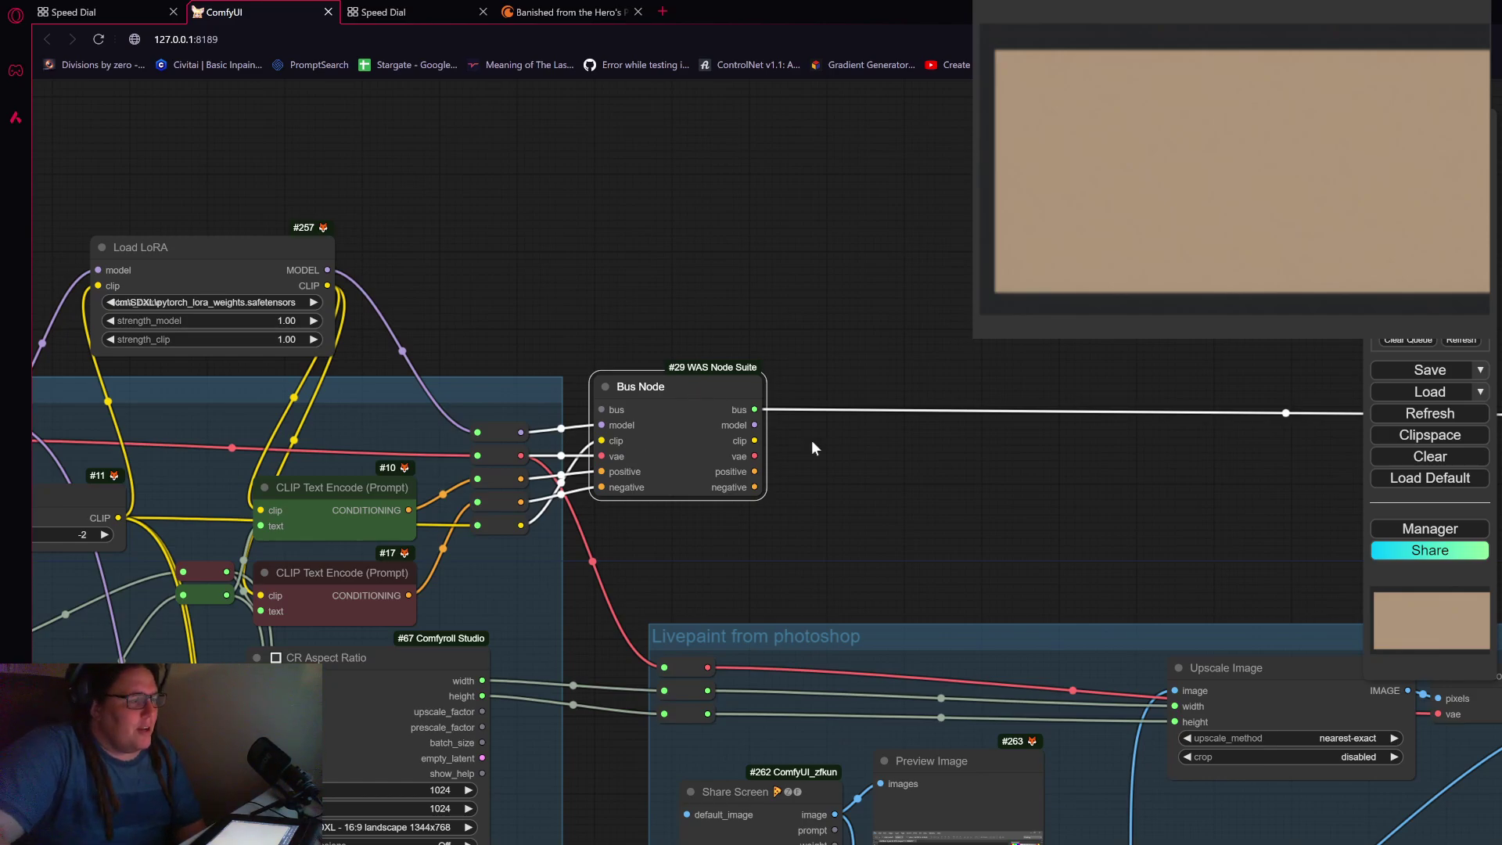
scroll(937, 477, "down", 2)
left_click_drag(998, 446, 260, 365)
left_click_drag(963, 256, 755, 247)
scroll(754, 247, "down", 11)
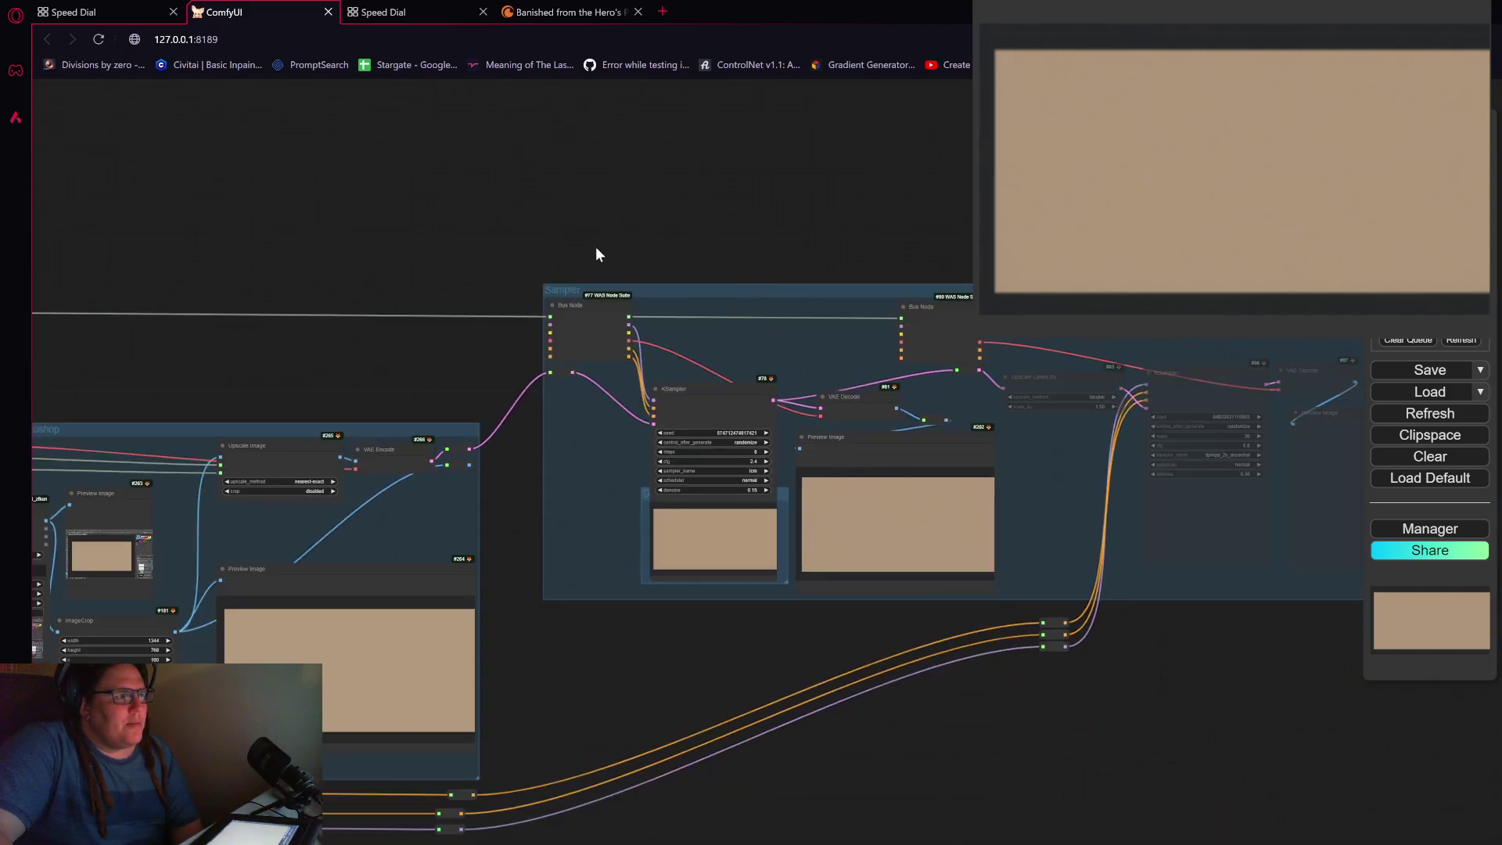
scroll(639, 271, "up", 15)
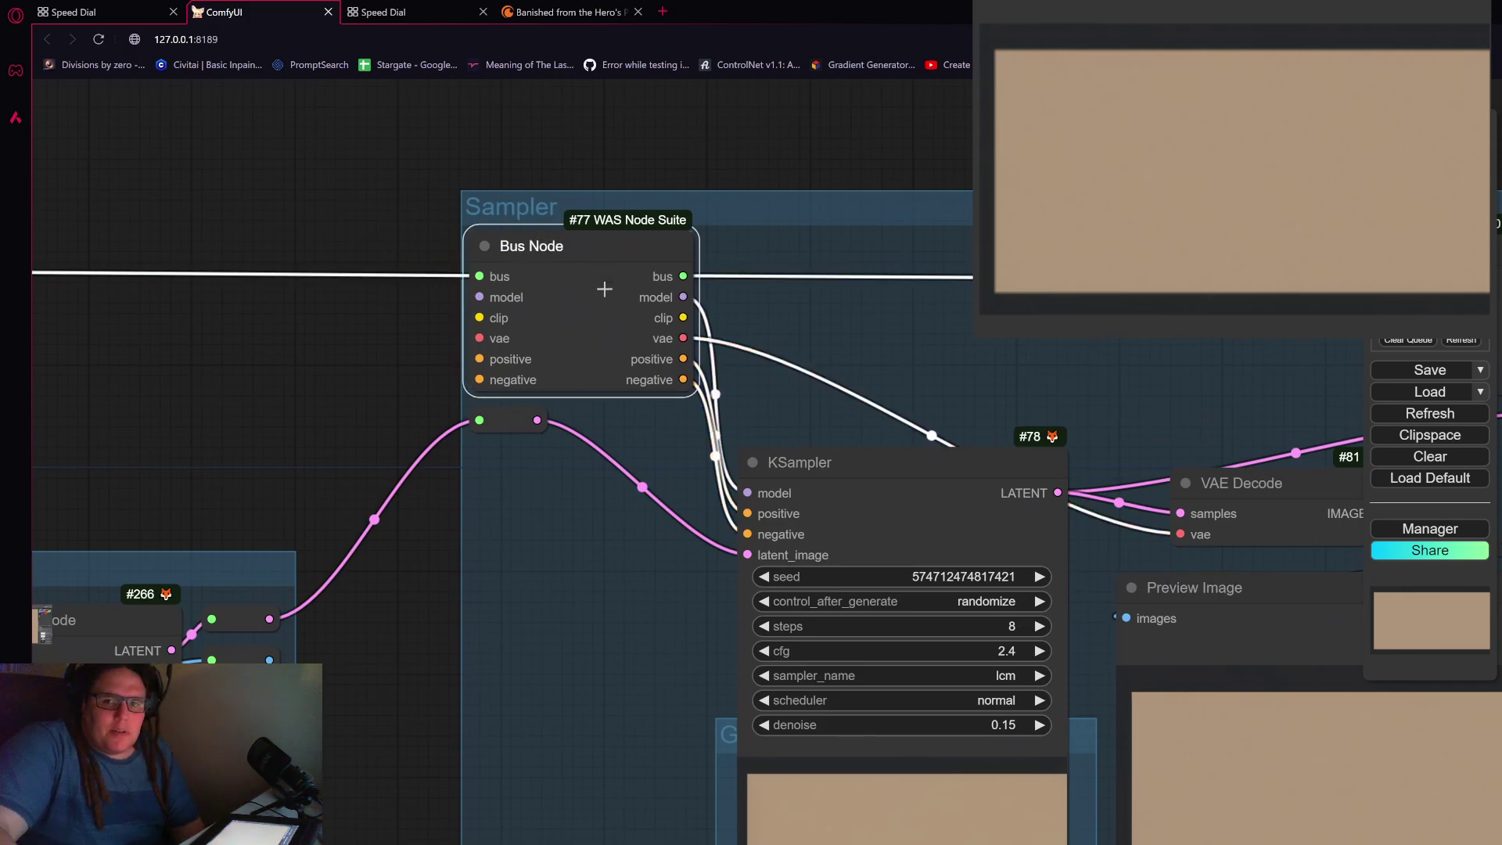
Step: Examine the Sampler group's KSampler node, including its bus connections and its steps, cfg, sampler, scheduler and denoise settings
scroll(541, 270, "down", 3)
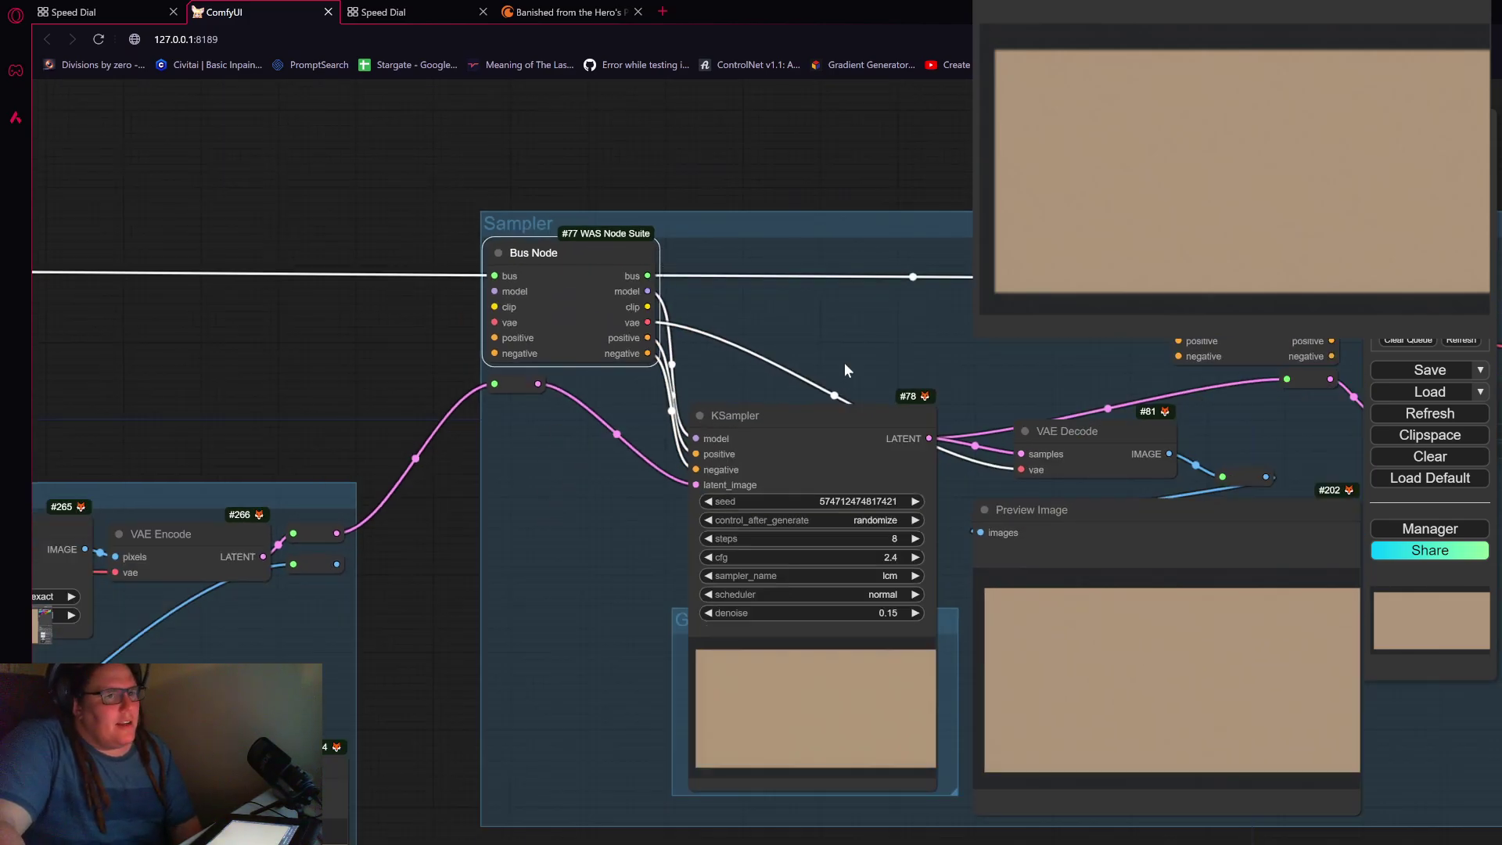
scroll(1061, 400, "down", 2)
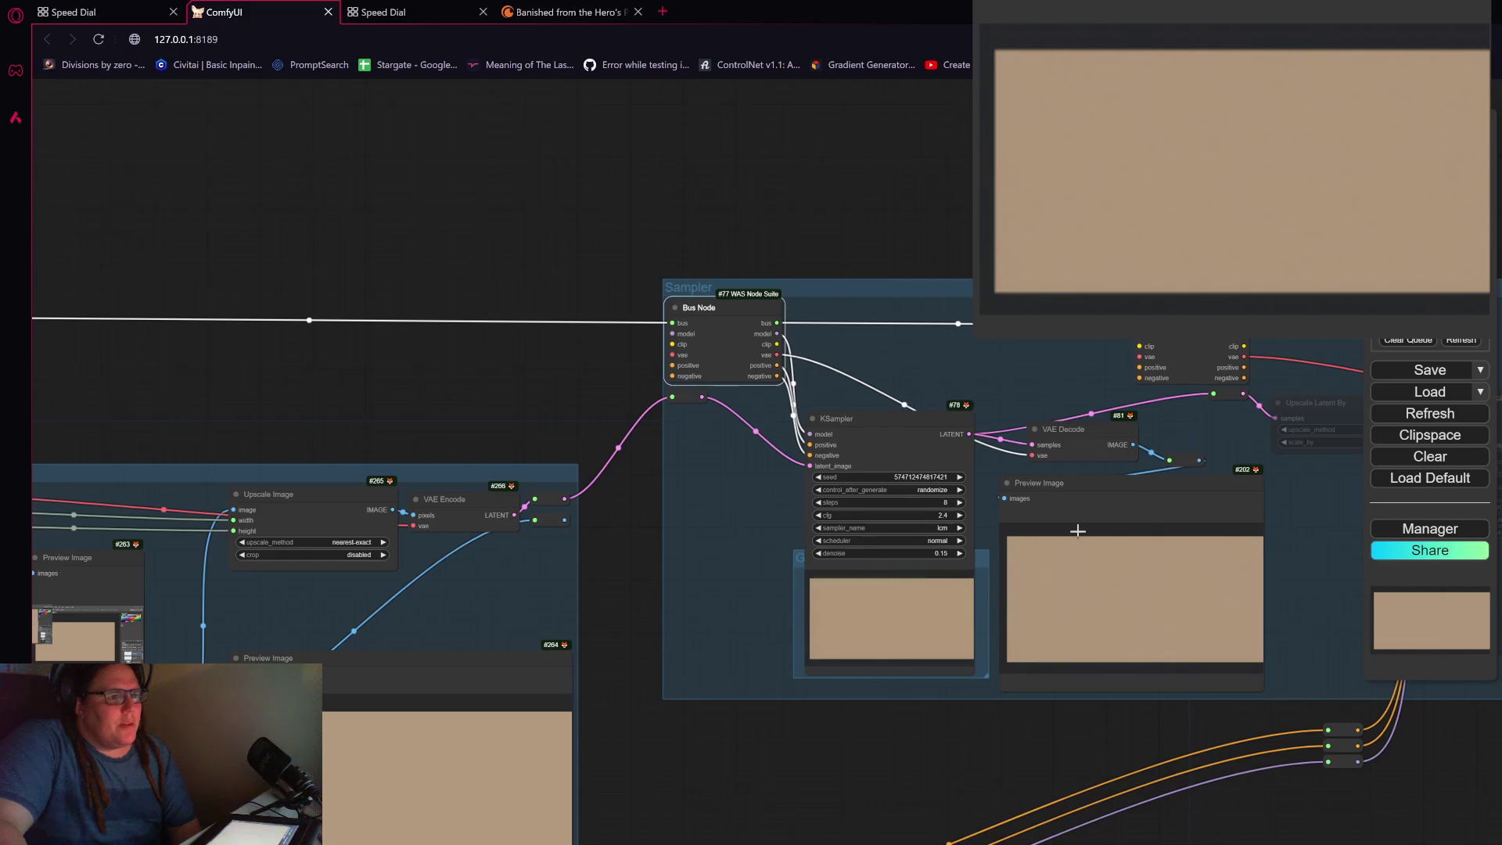
left_click_drag(939, 787, 781, 734)
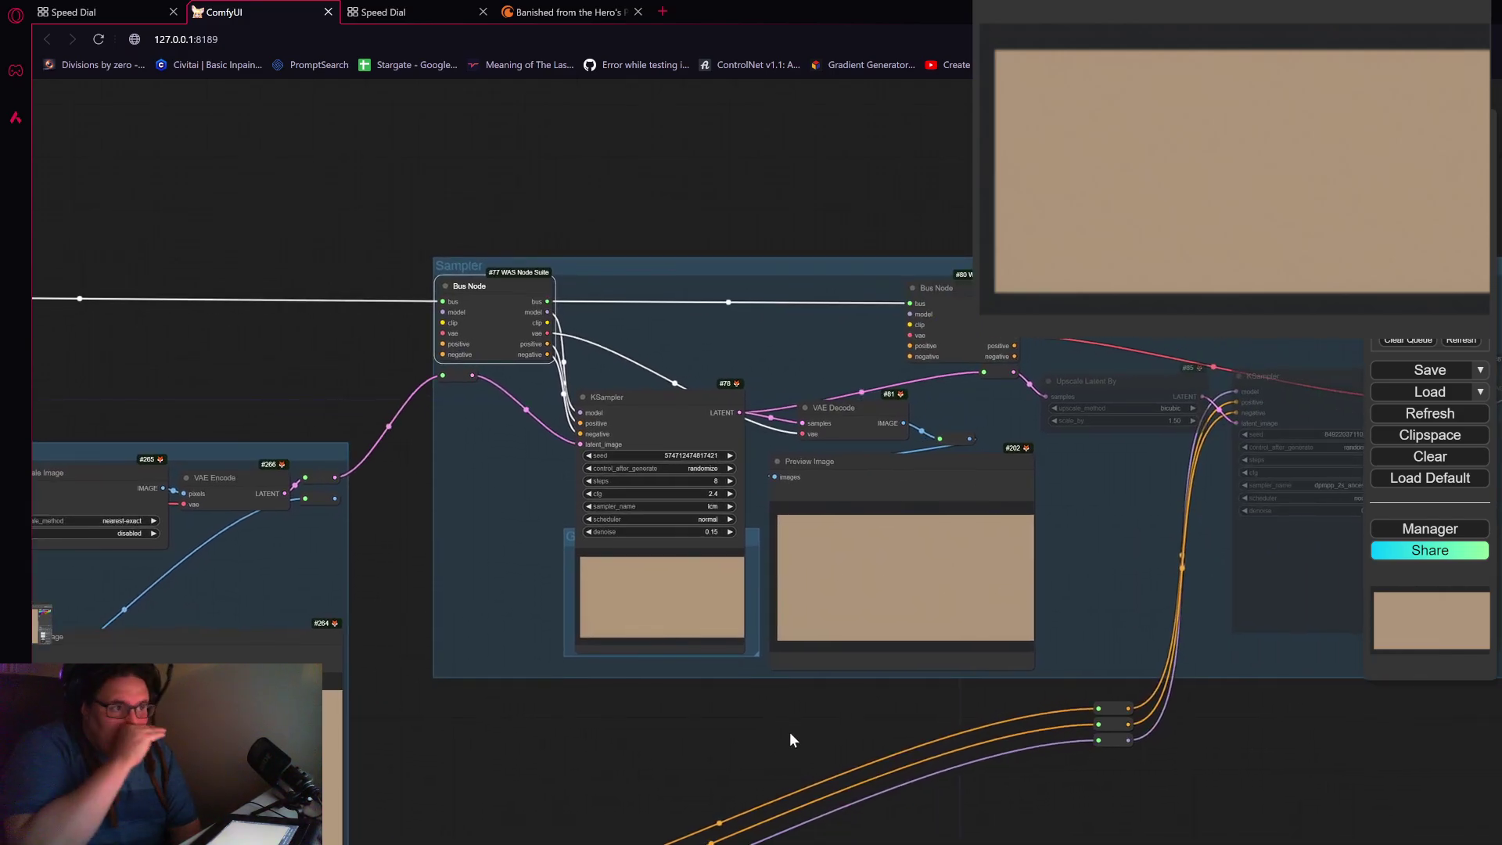
scroll(682, 532, "up", 4)
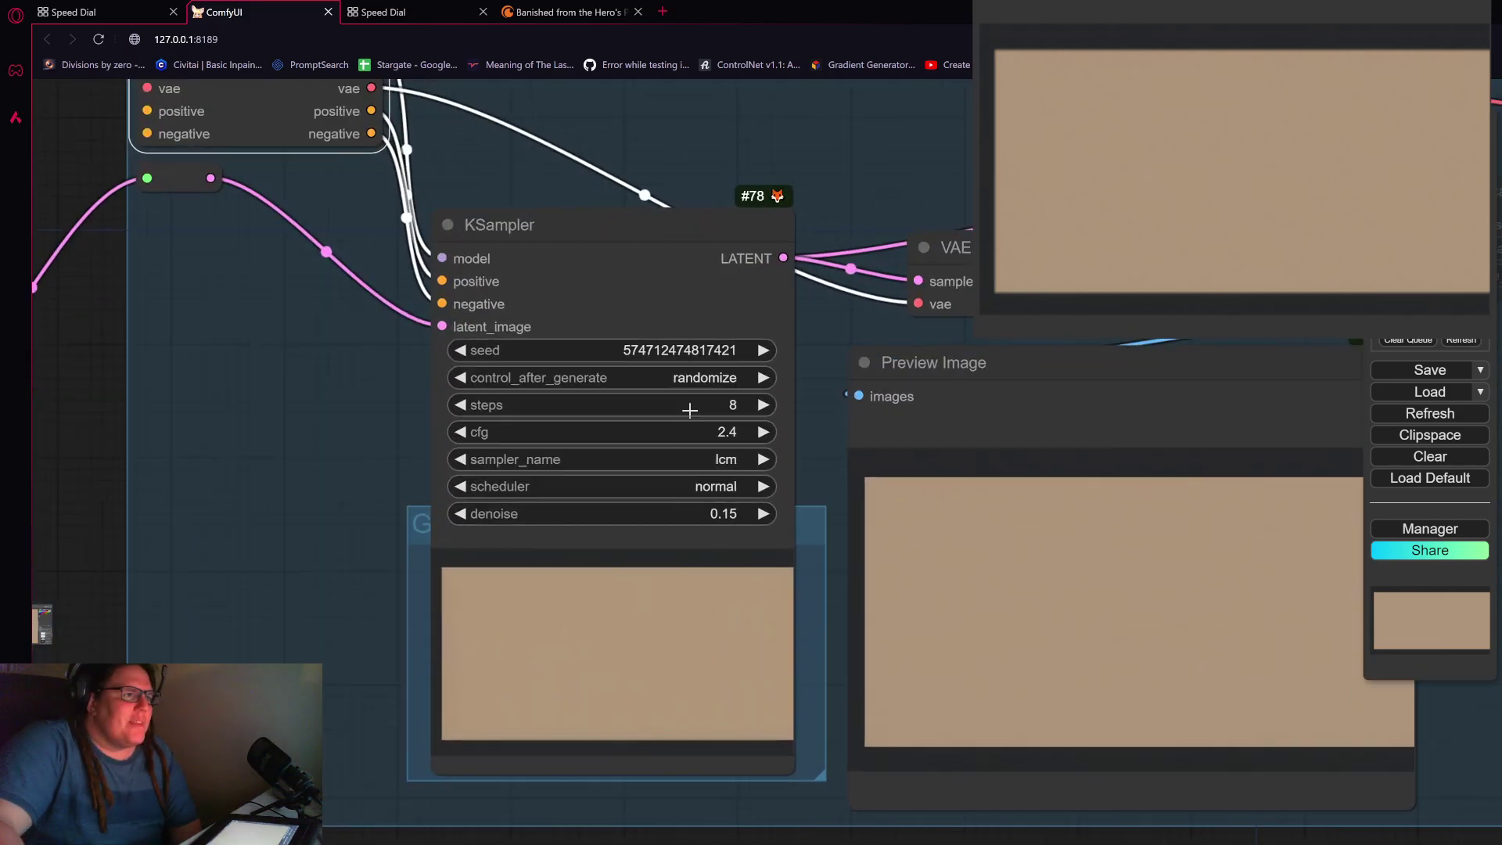
left_click(657, 280)
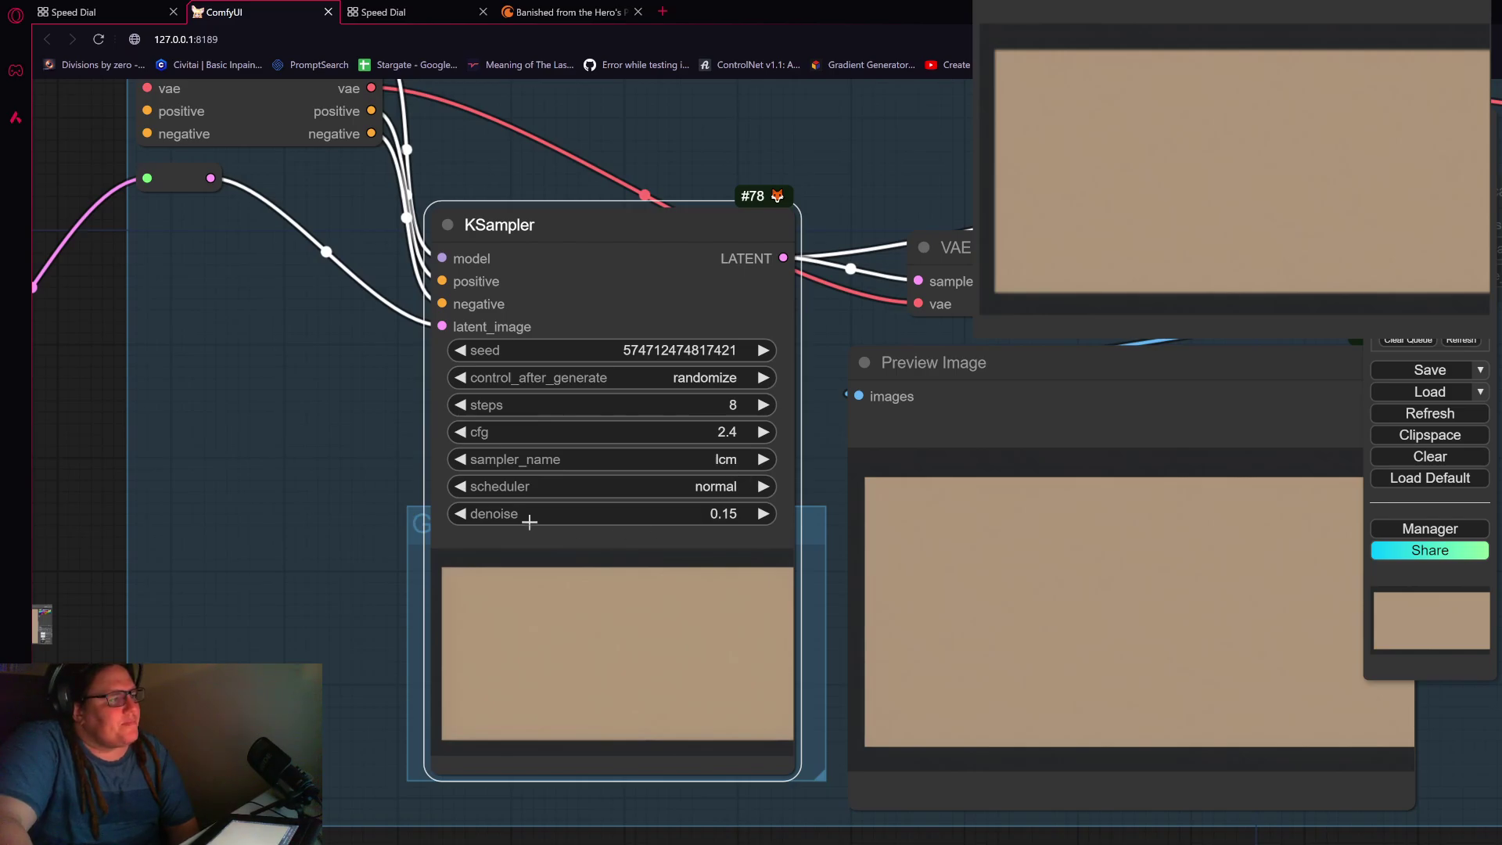
Step: Examine the denoise setting on the Sampler group's first KSampler node
scroll(500, 524, "down", 2)
scroll(485, 528, "up", 3)
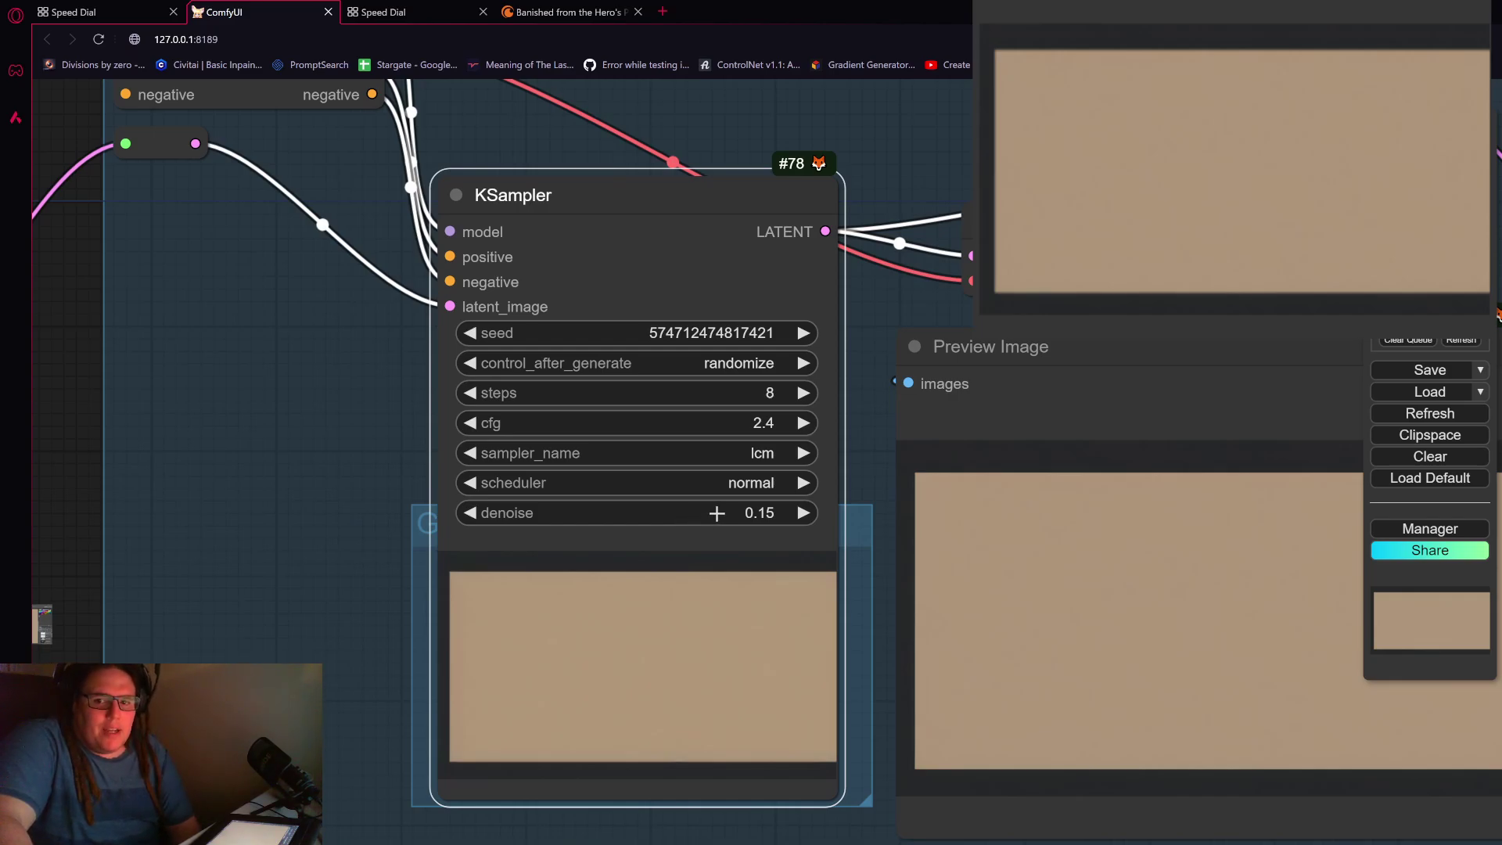
scroll(712, 516, "down", 1)
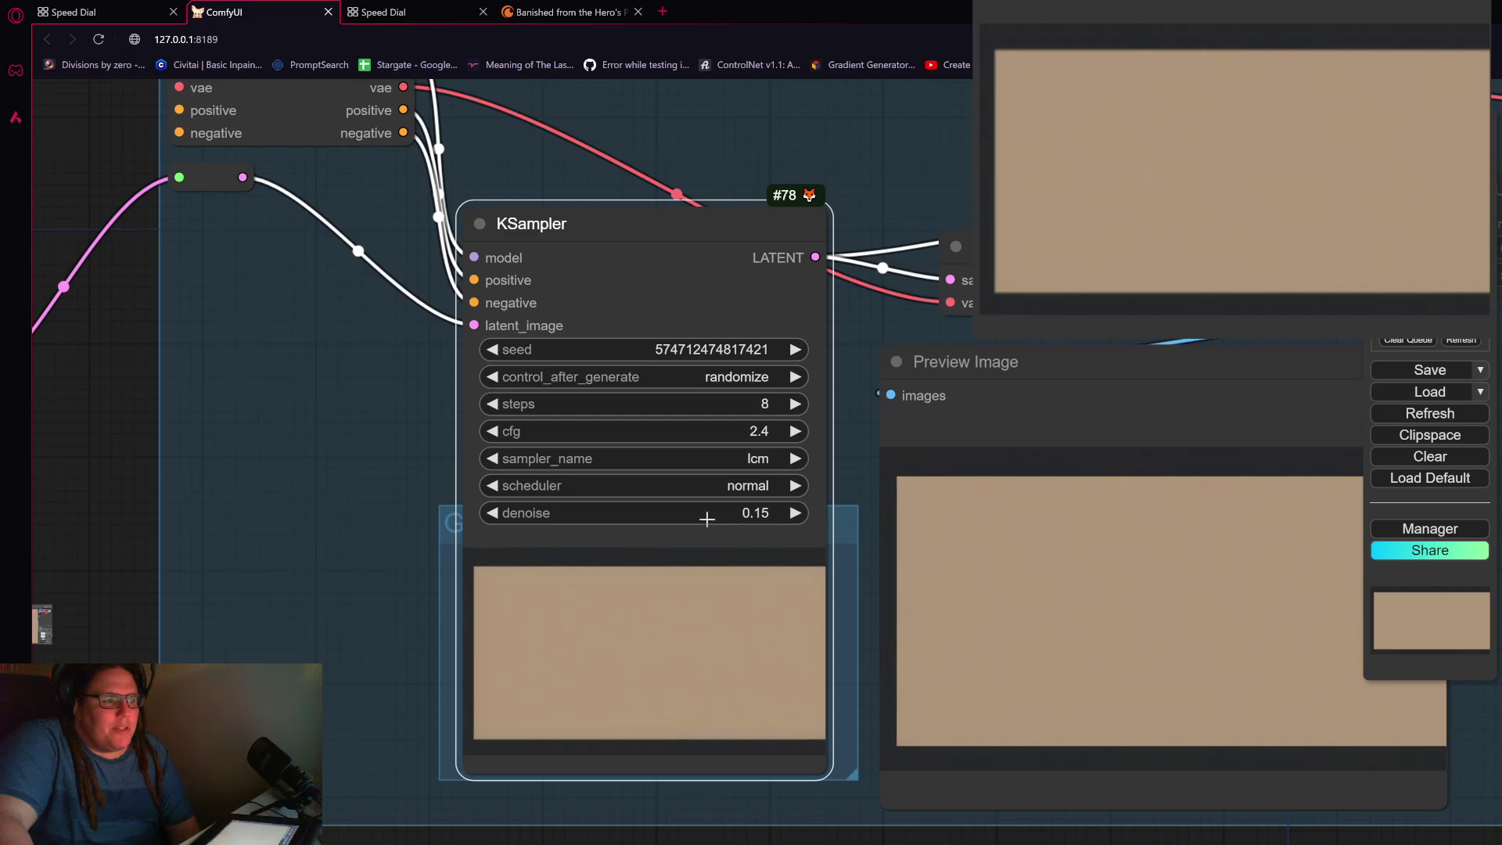
scroll(735, 518, "down", 2)
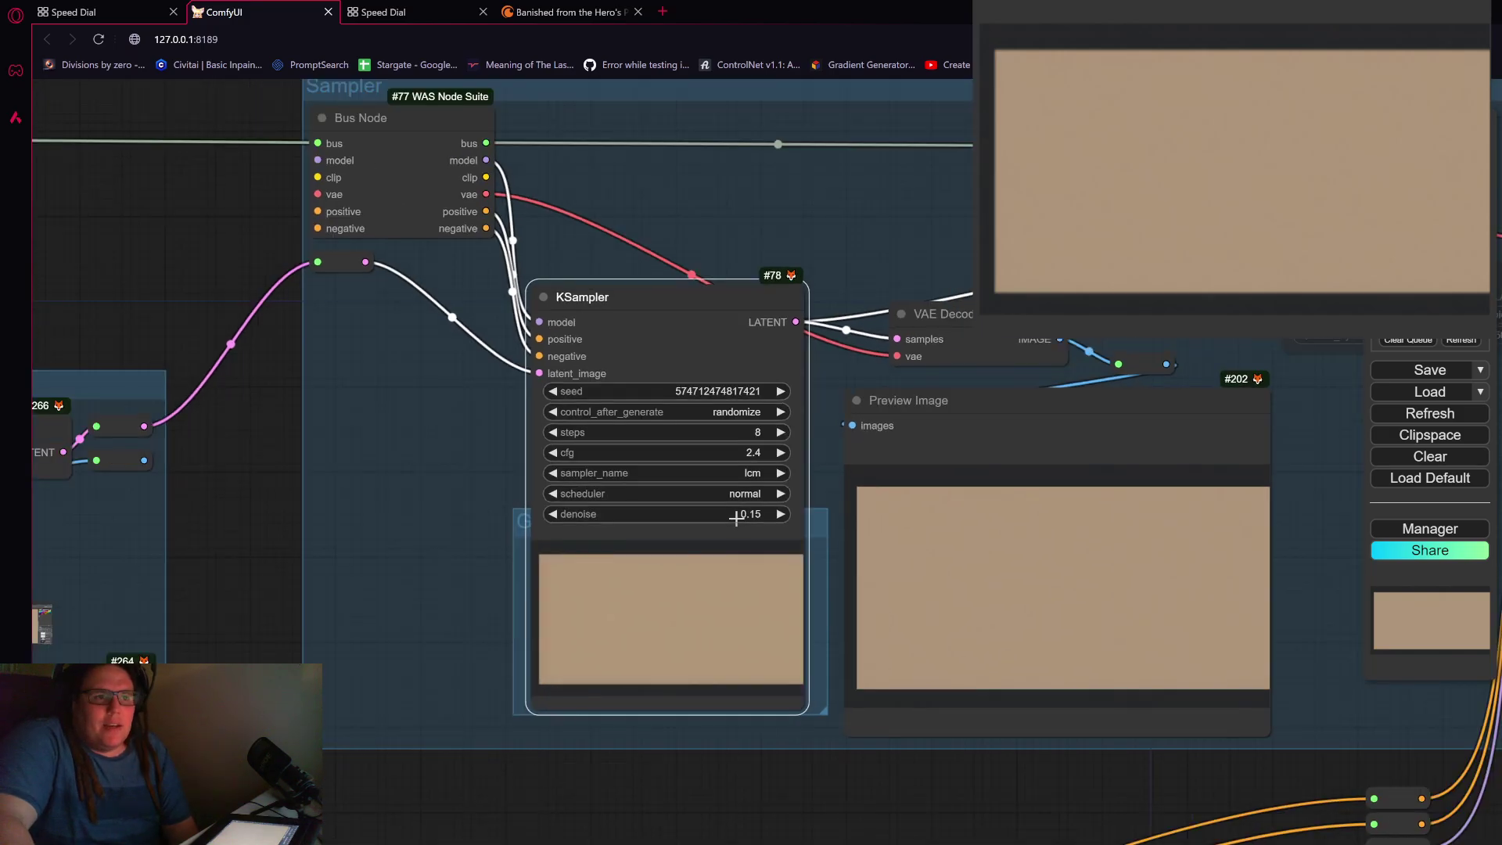
scroll(735, 519, "down", 2)
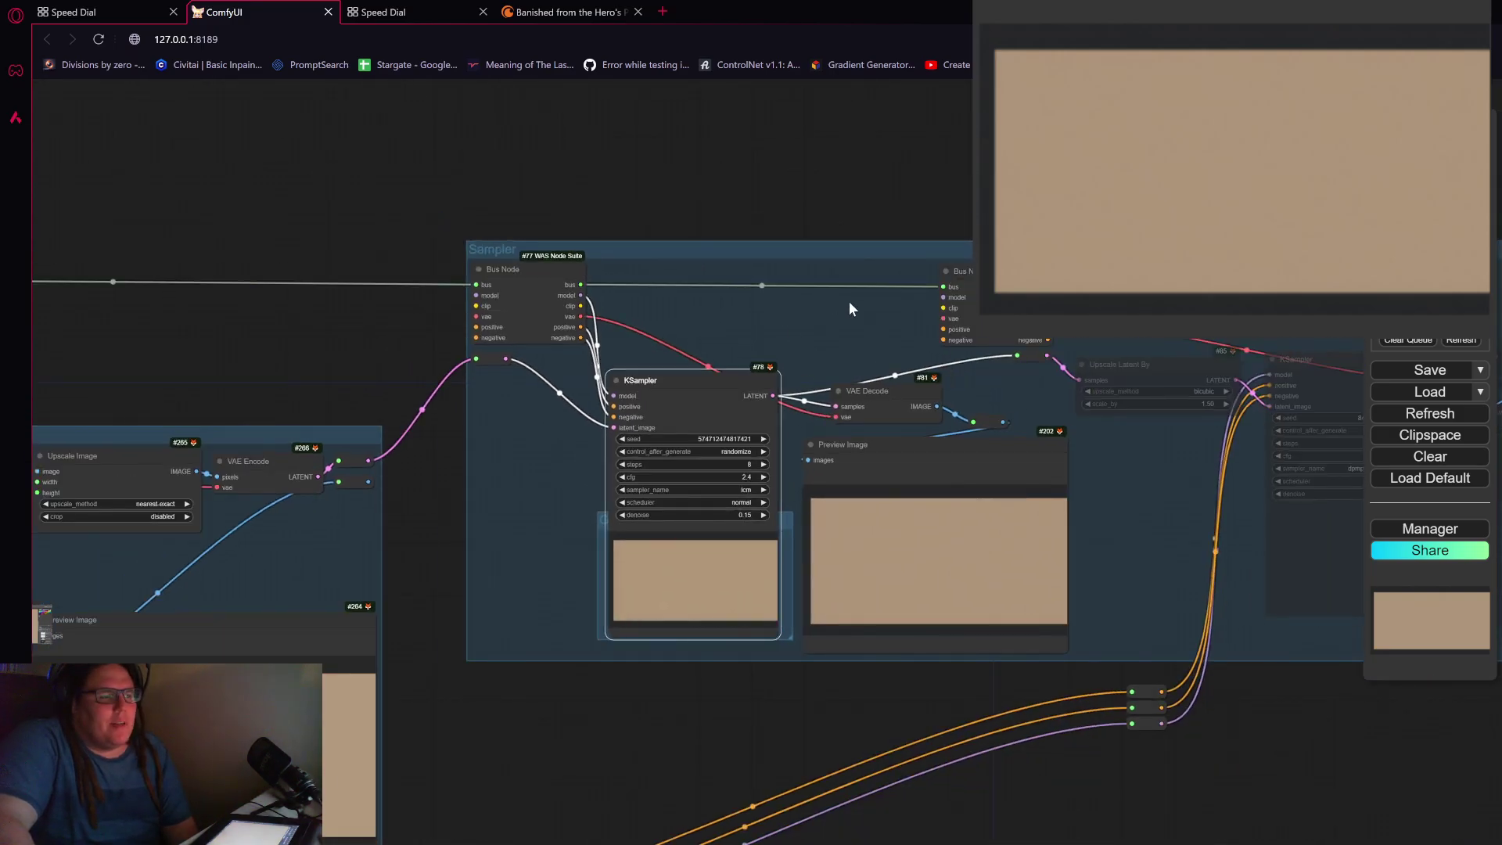
Step: Examine the VAE Decode and Preview Image nodes that follow the first KSampler in the Sampler group
left_click_drag(848, 302, 663, 413)
scroll(663, 413, "up", 4)
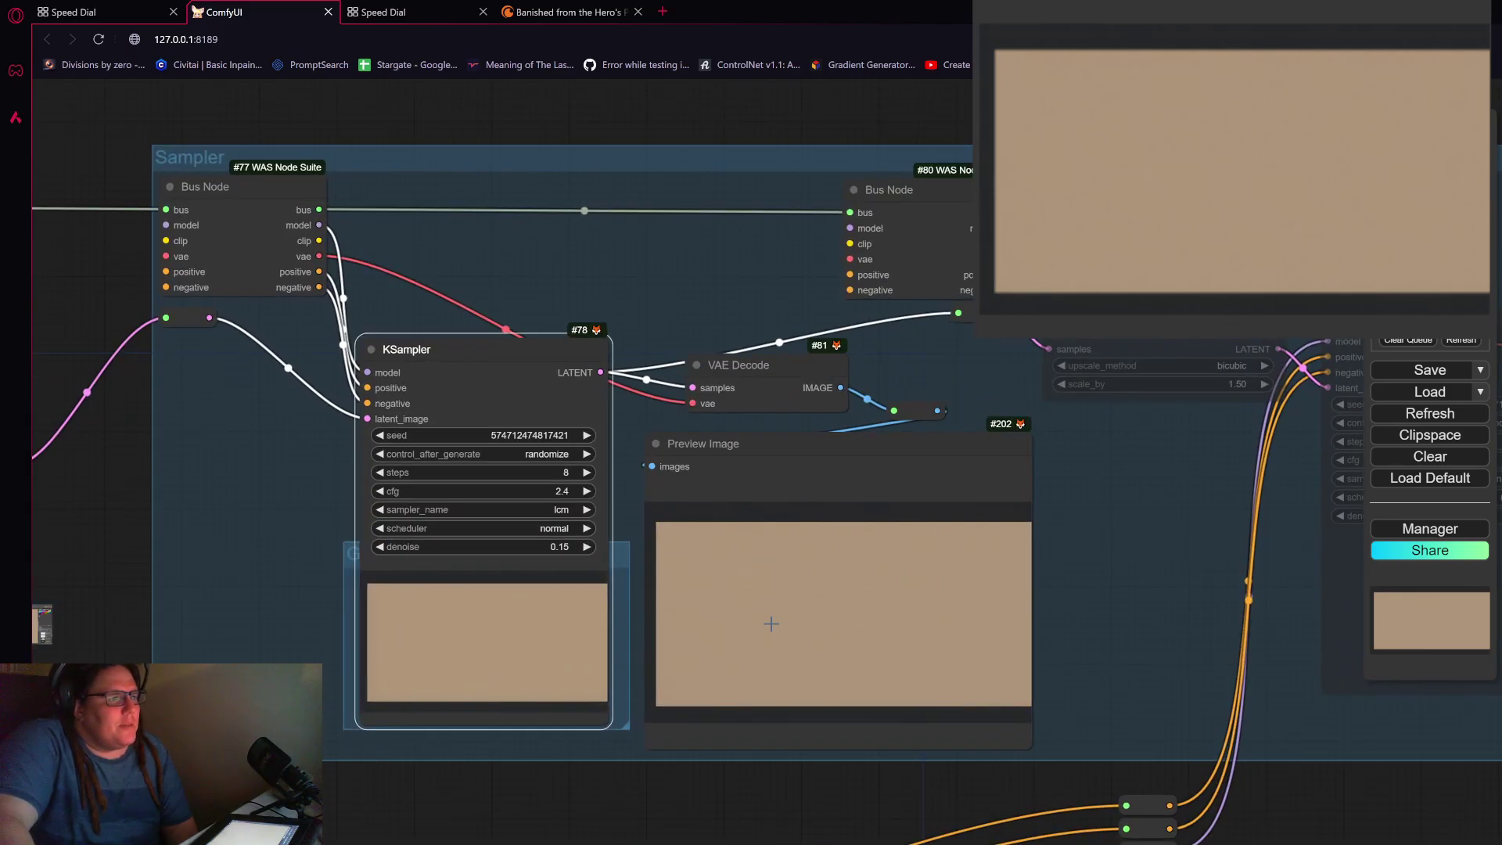
scroll(821, 603, "up", 3)
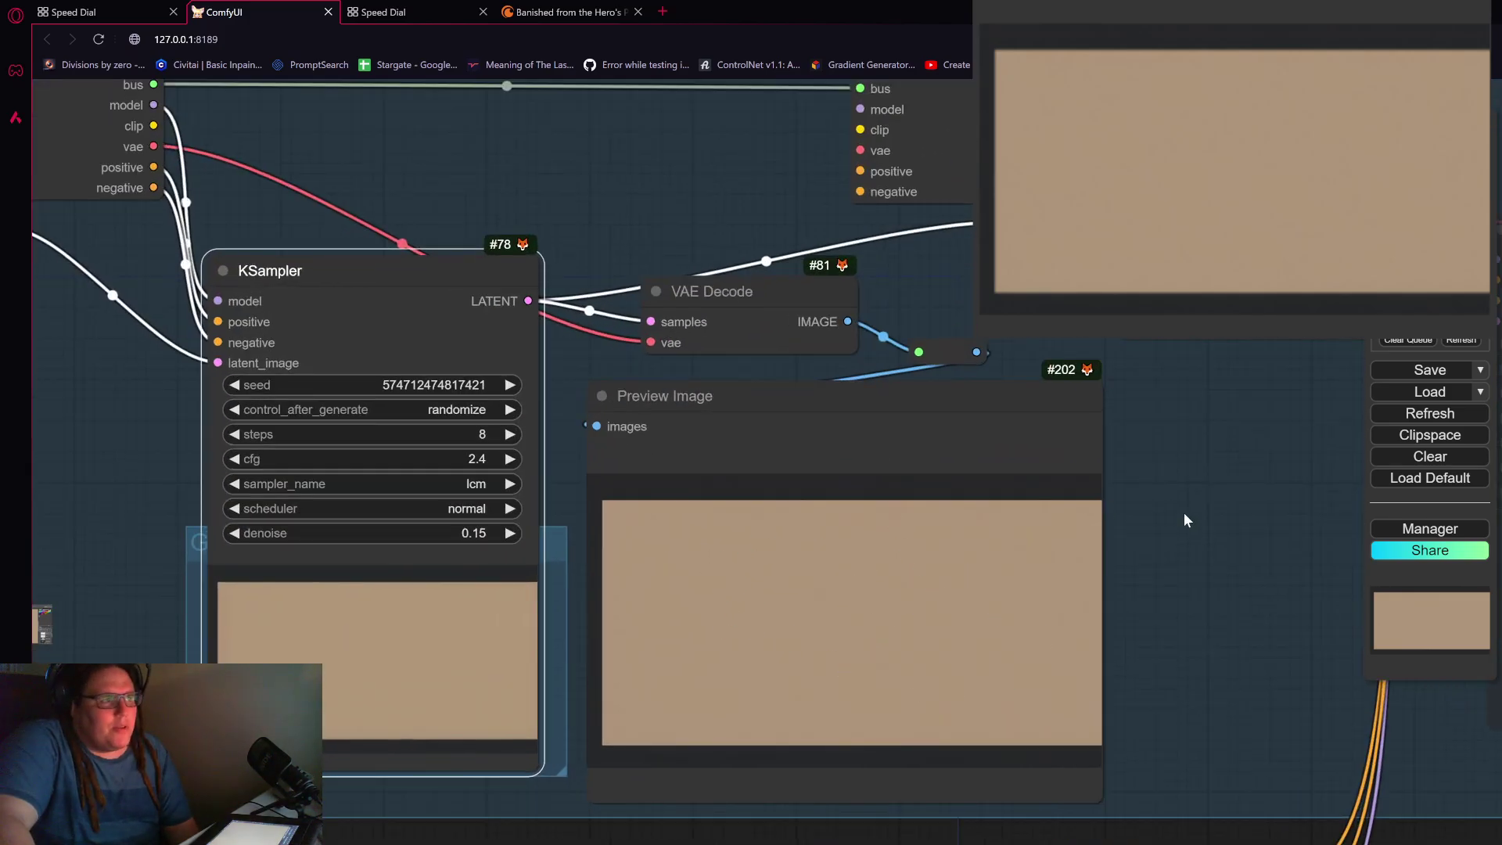
scroll(1173, 516, "down", 3)
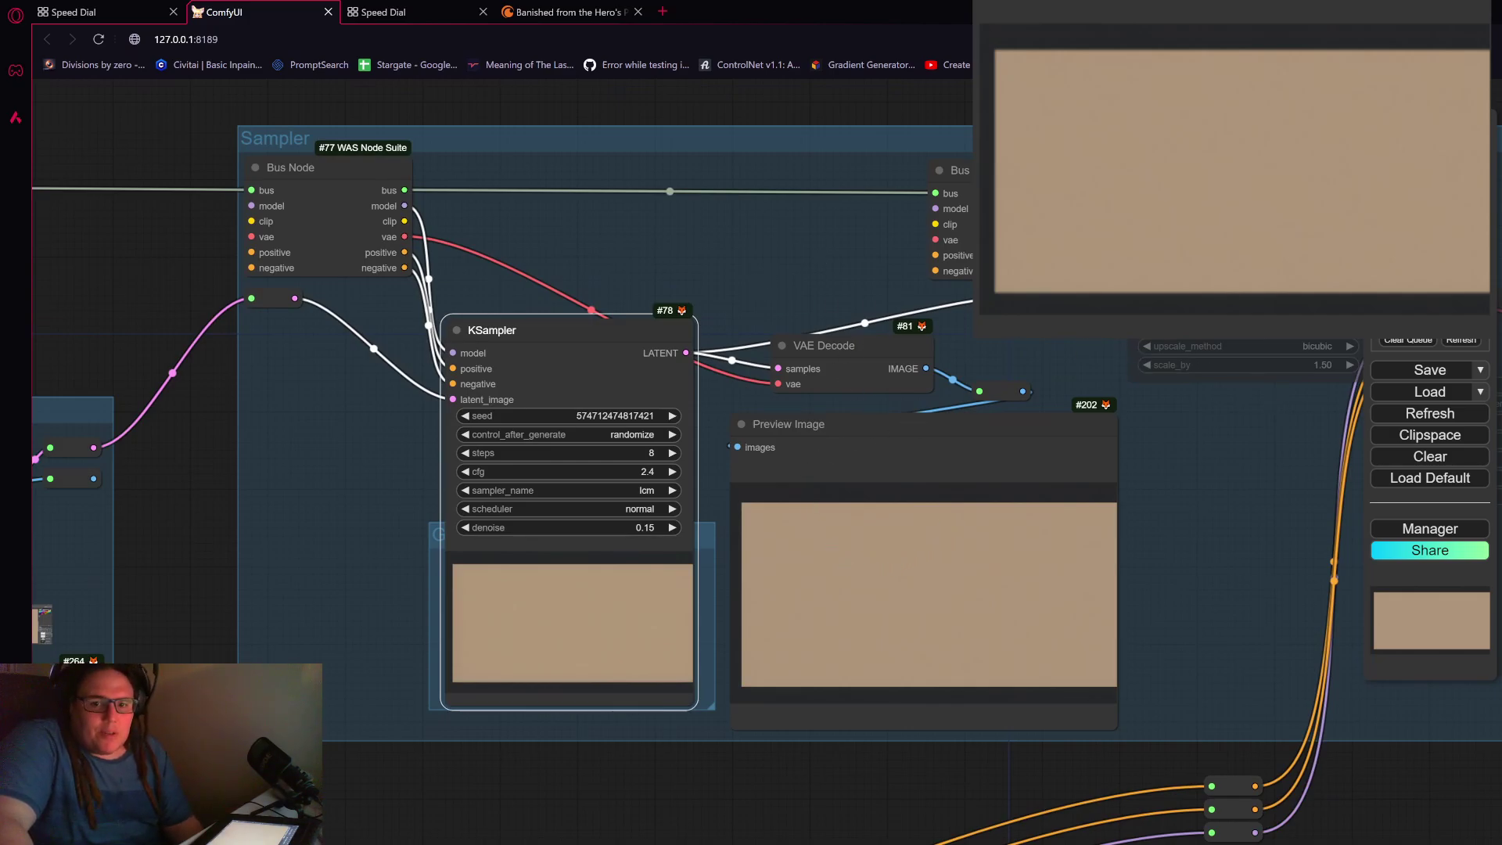
scroll(1267, 528, "down", 4)
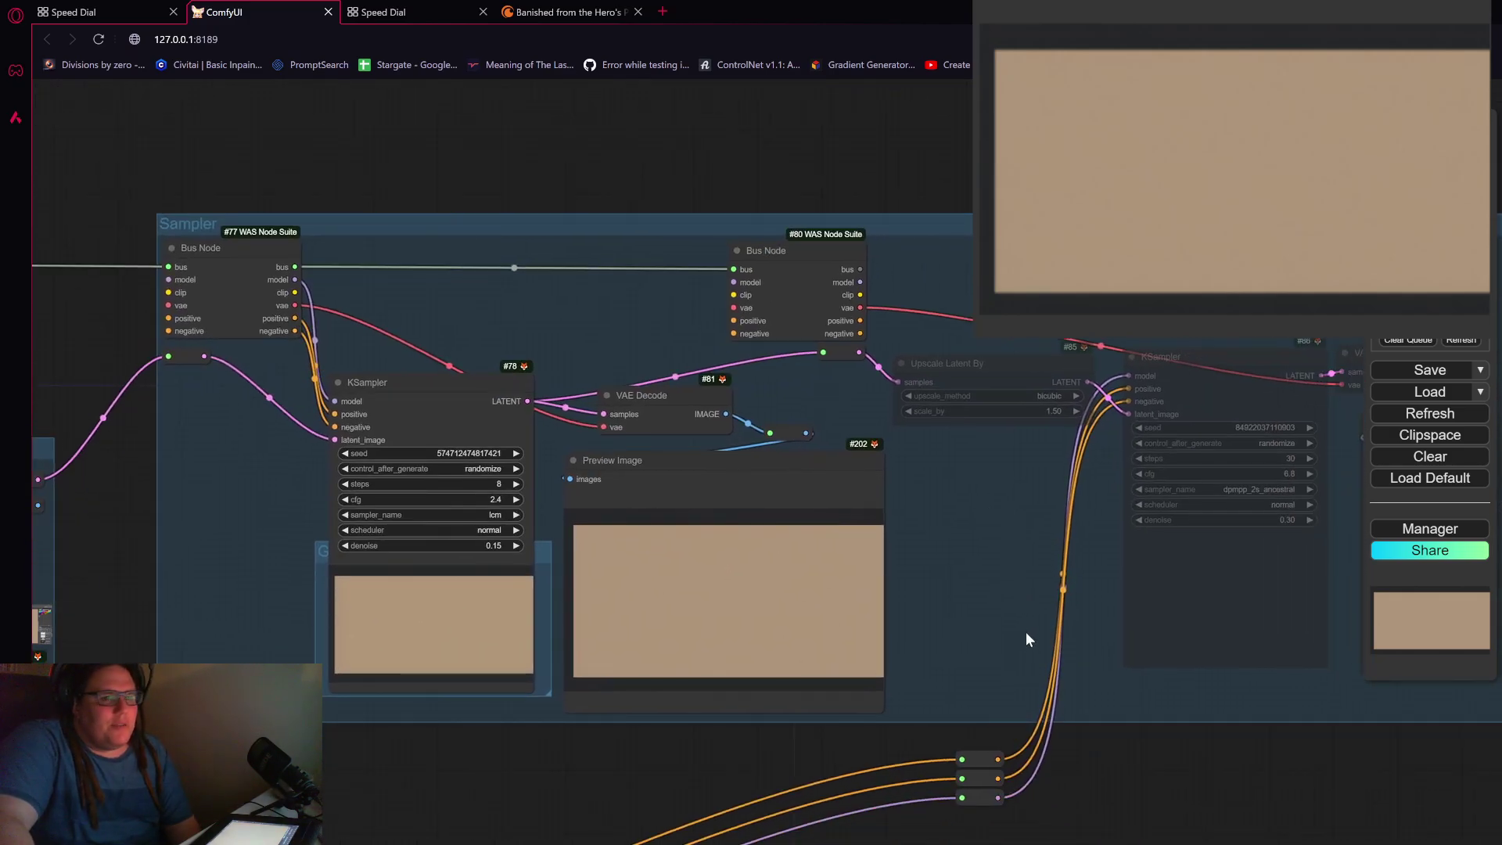
Step: Examine the greyed-out upscale branch of the Sampler group, checking the Upscale Latent By node and the second KSampler's settings and links
left_click_drag(1002, 621, 853, 595)
scroll(966, 618, "down", 2)
scroll(851, 588, "up", 3)
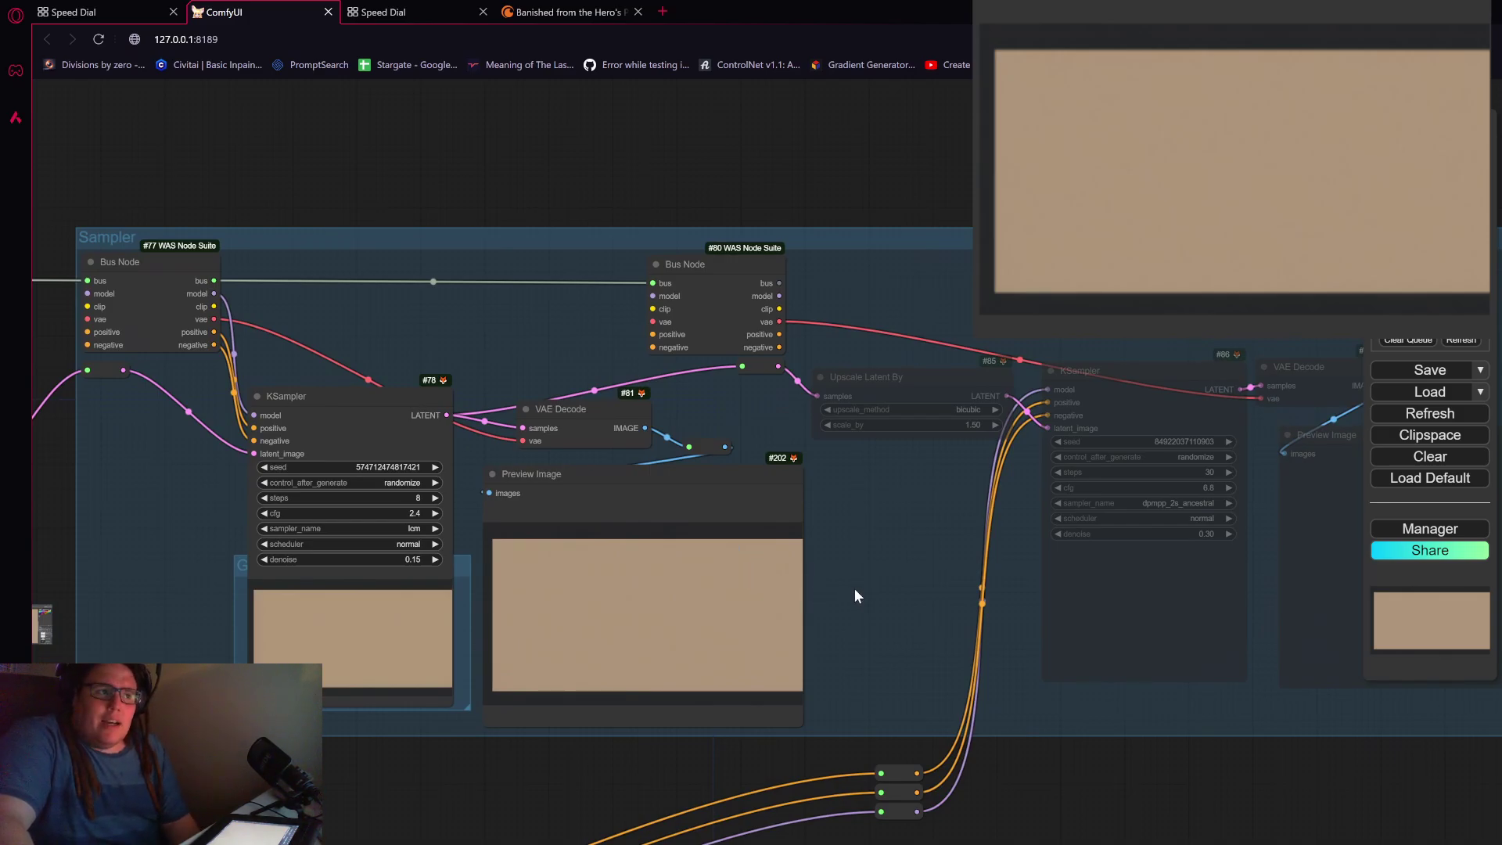
left_click_drag(881, 530, 709, 526)
scroll(708, 526, "down", 2)
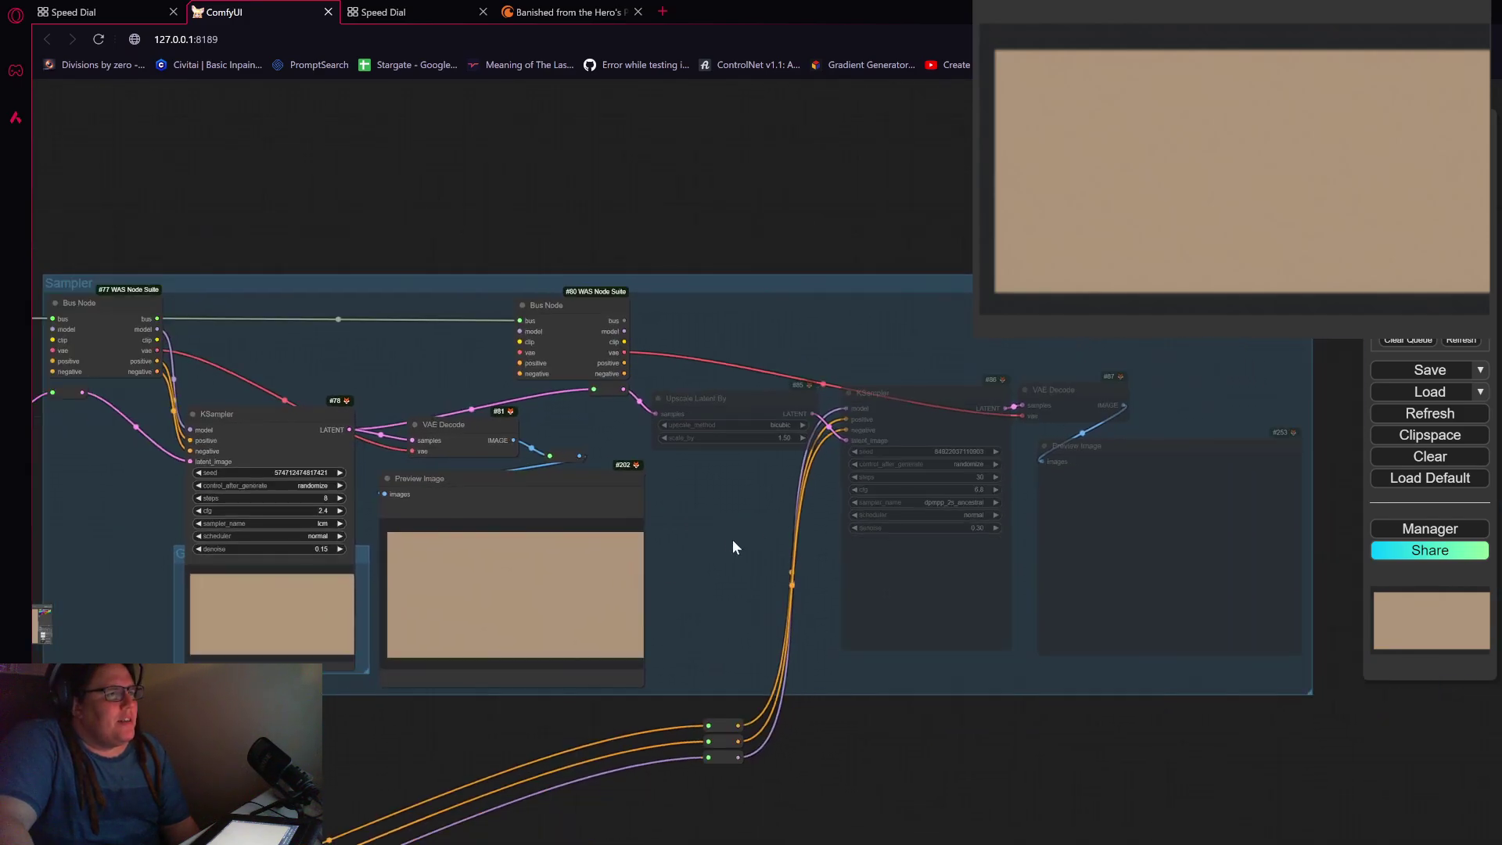
left_click(678, 393)
scroll(725, 387, "up", 5)
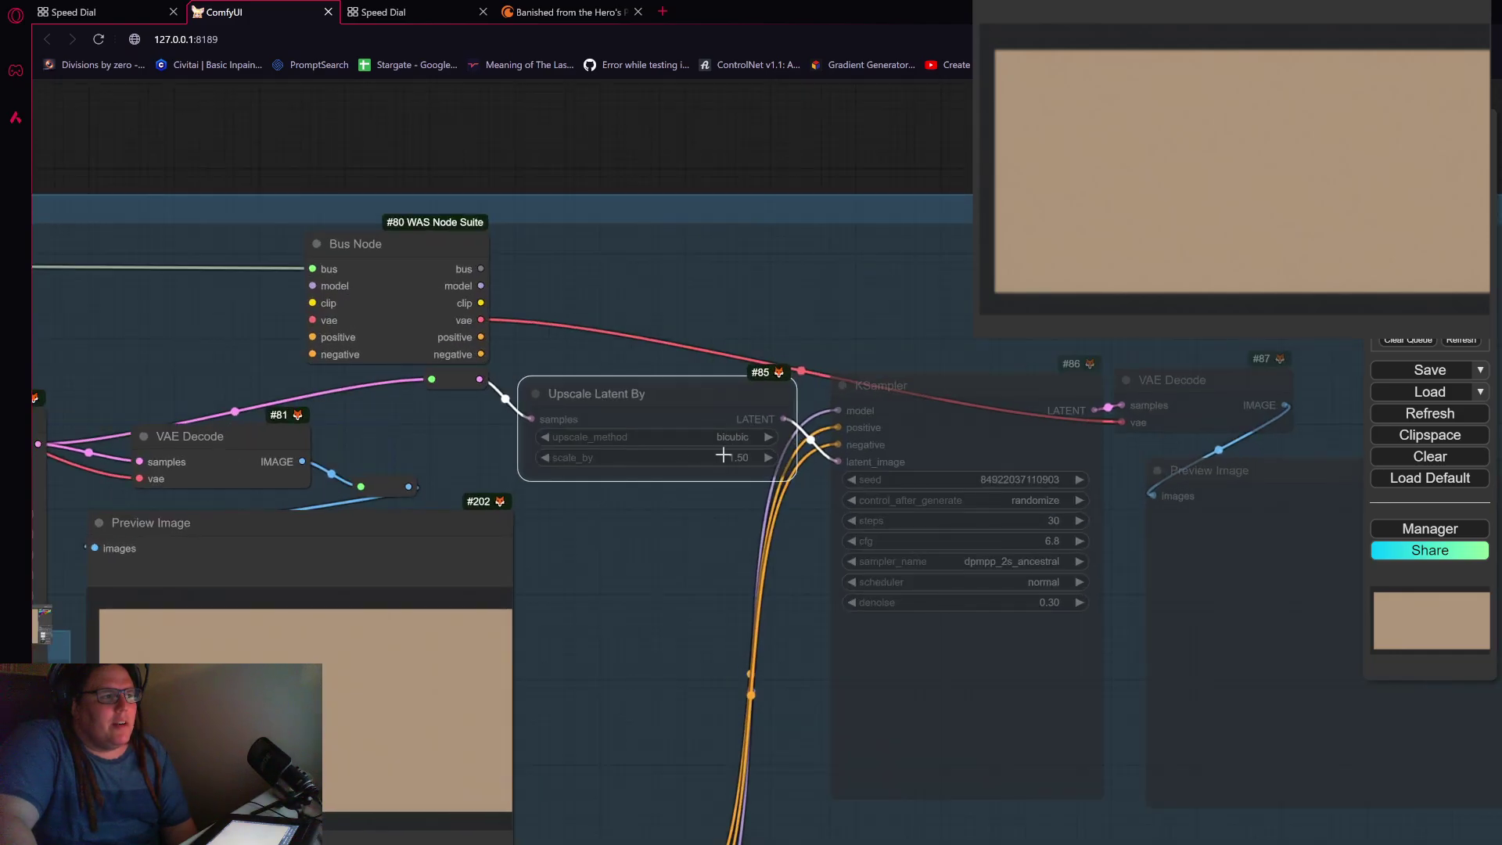
left_click(1005, 380)
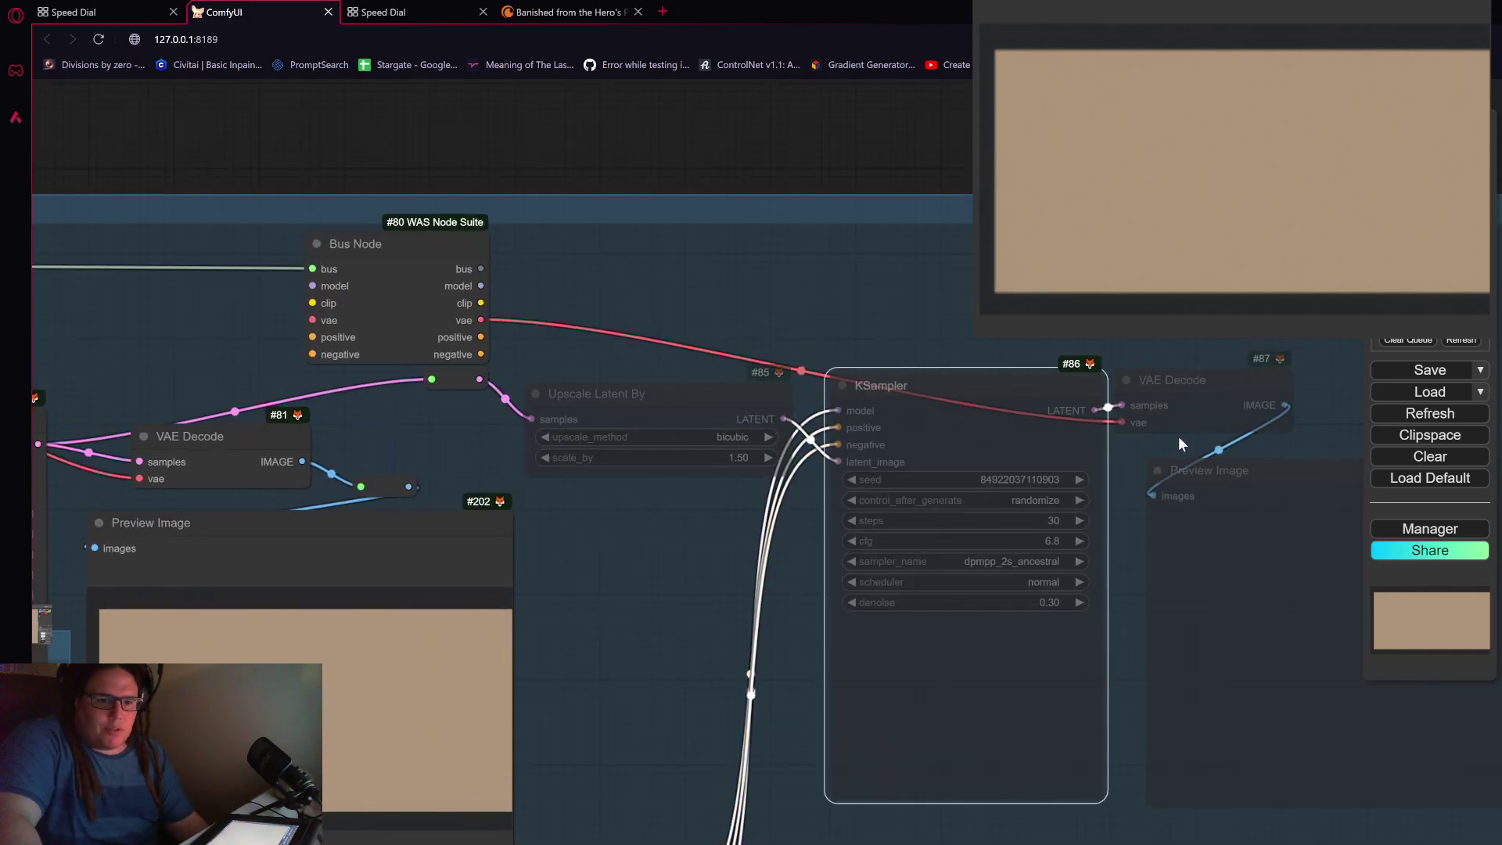
scroll(1178, 435, "down", 3)
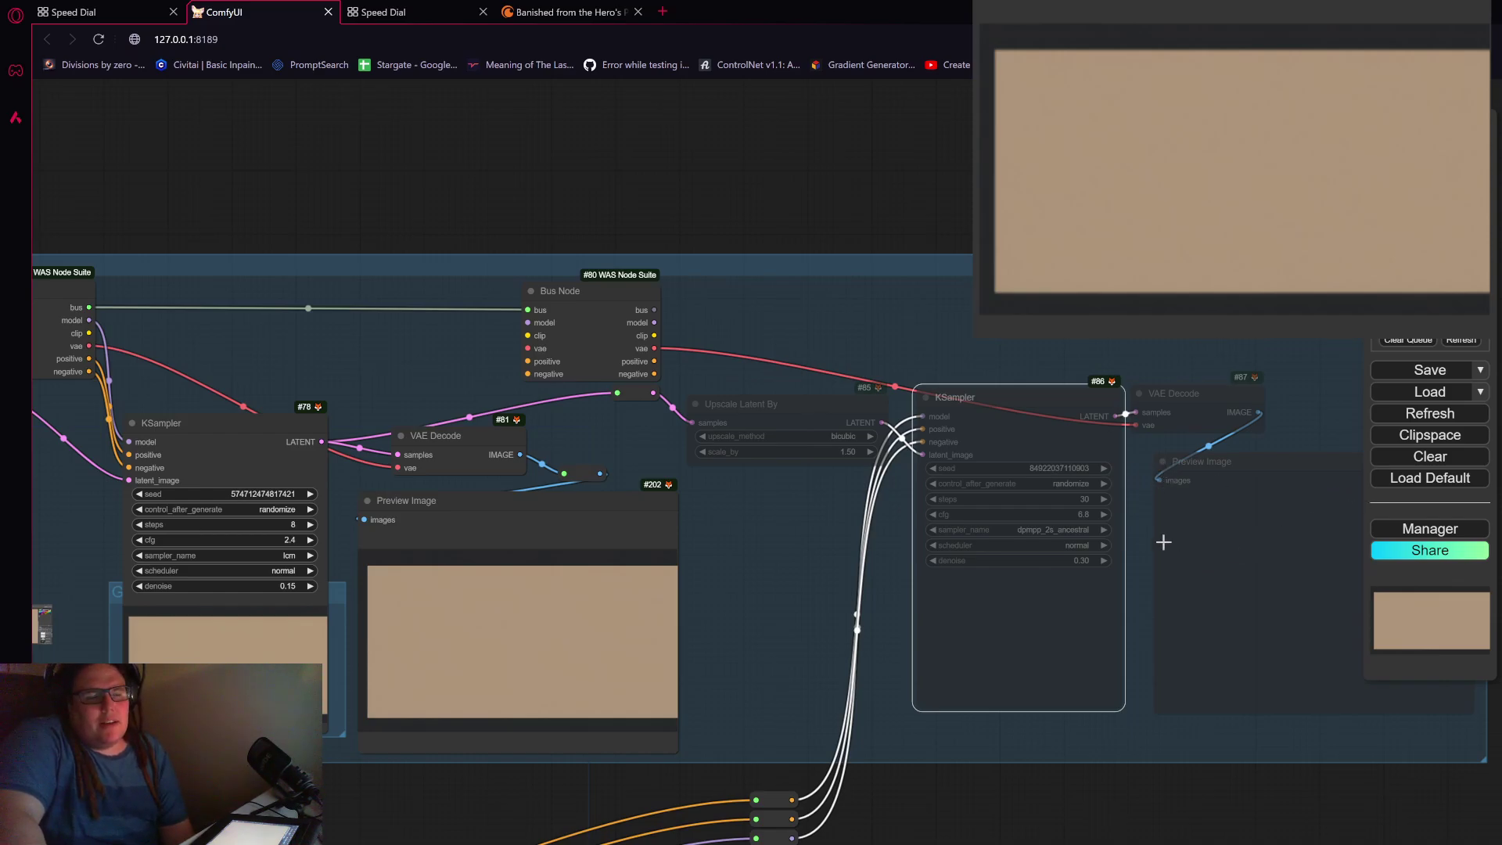
Step: Trace the links from the Sampler group back to the Livepaint from photoshop group and examine that group's nodes
scroll(978, 511, "down", 5)
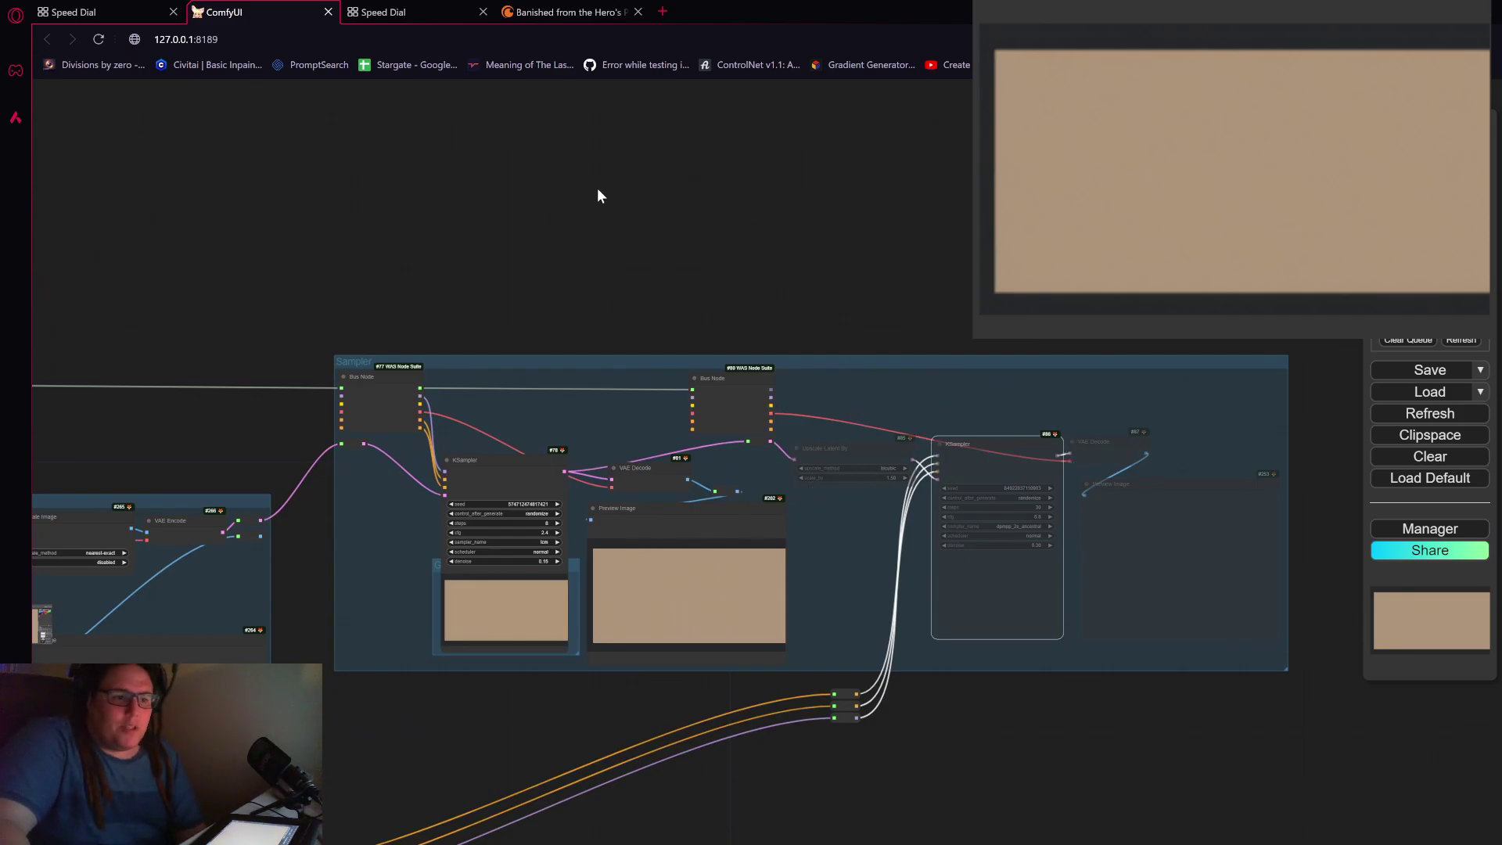
scroll(1021, 613, "up", 4)
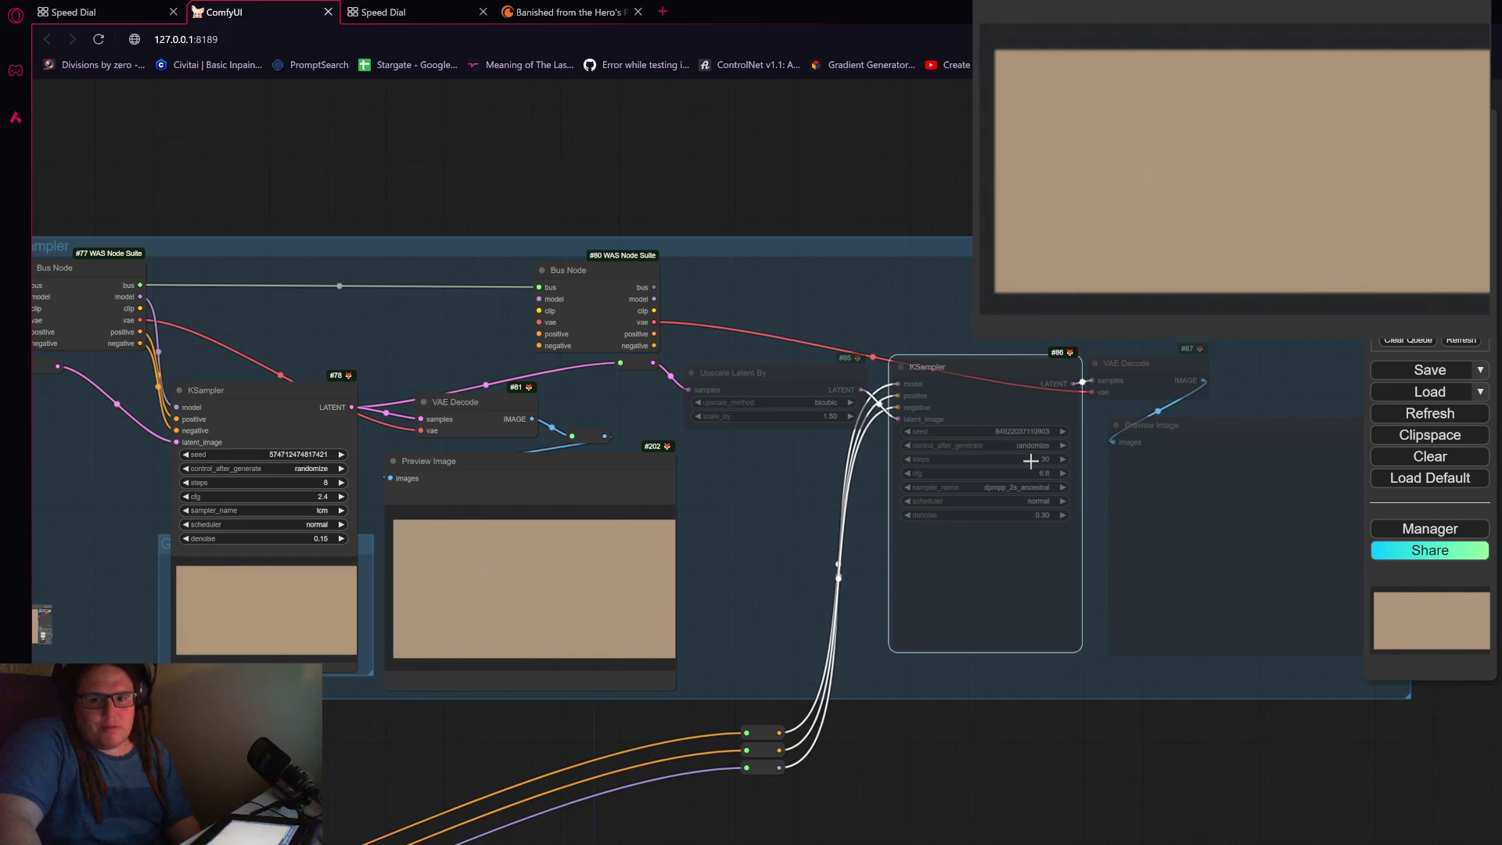
left_click_drag(661, 123, 833, 100)
scroll(637, 177, "down", 1)
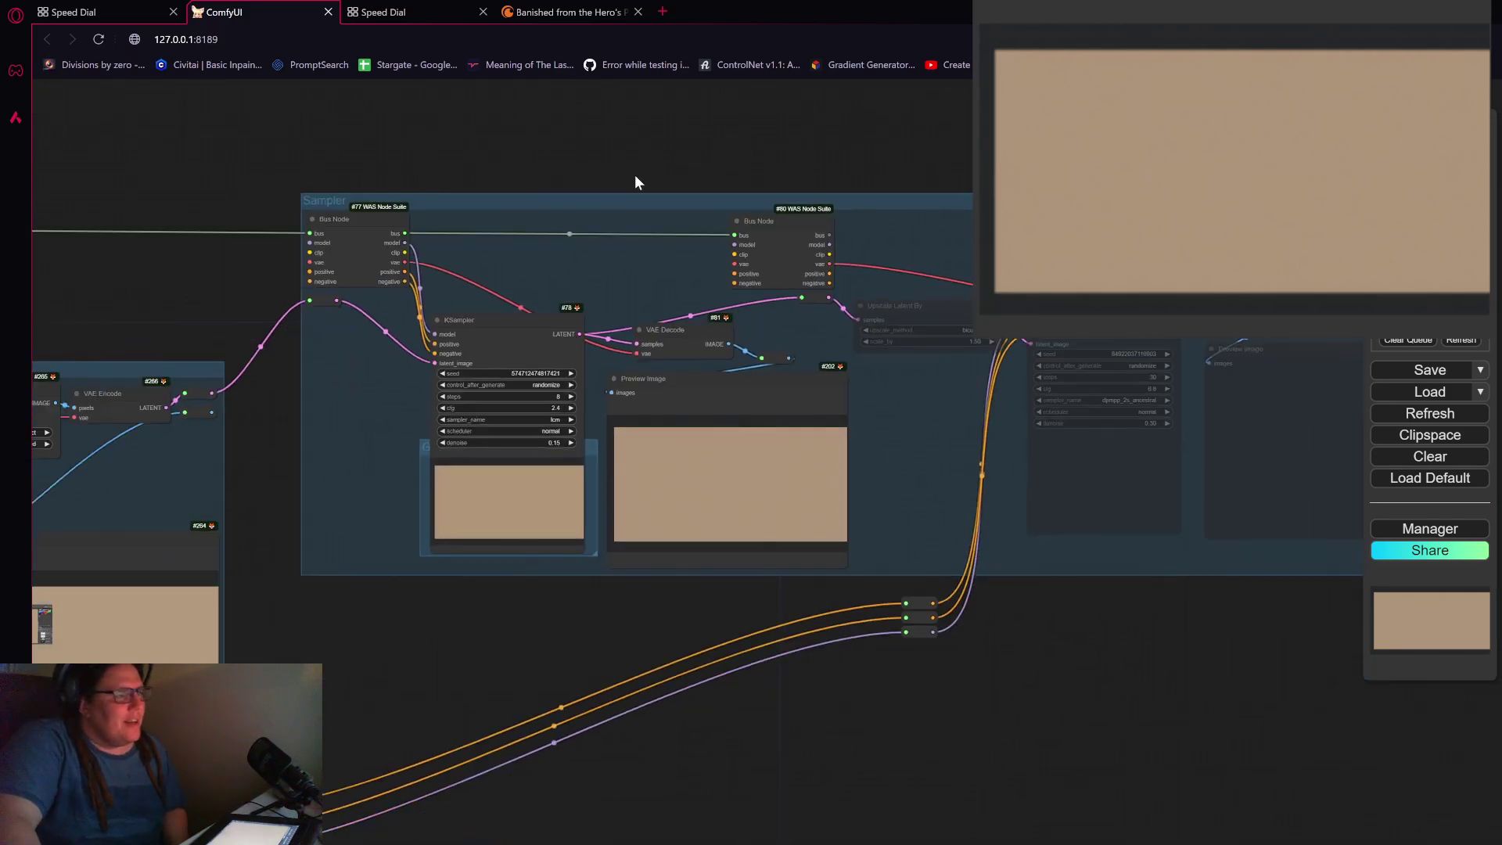
left_click_drag(637, 178, 873, 190)
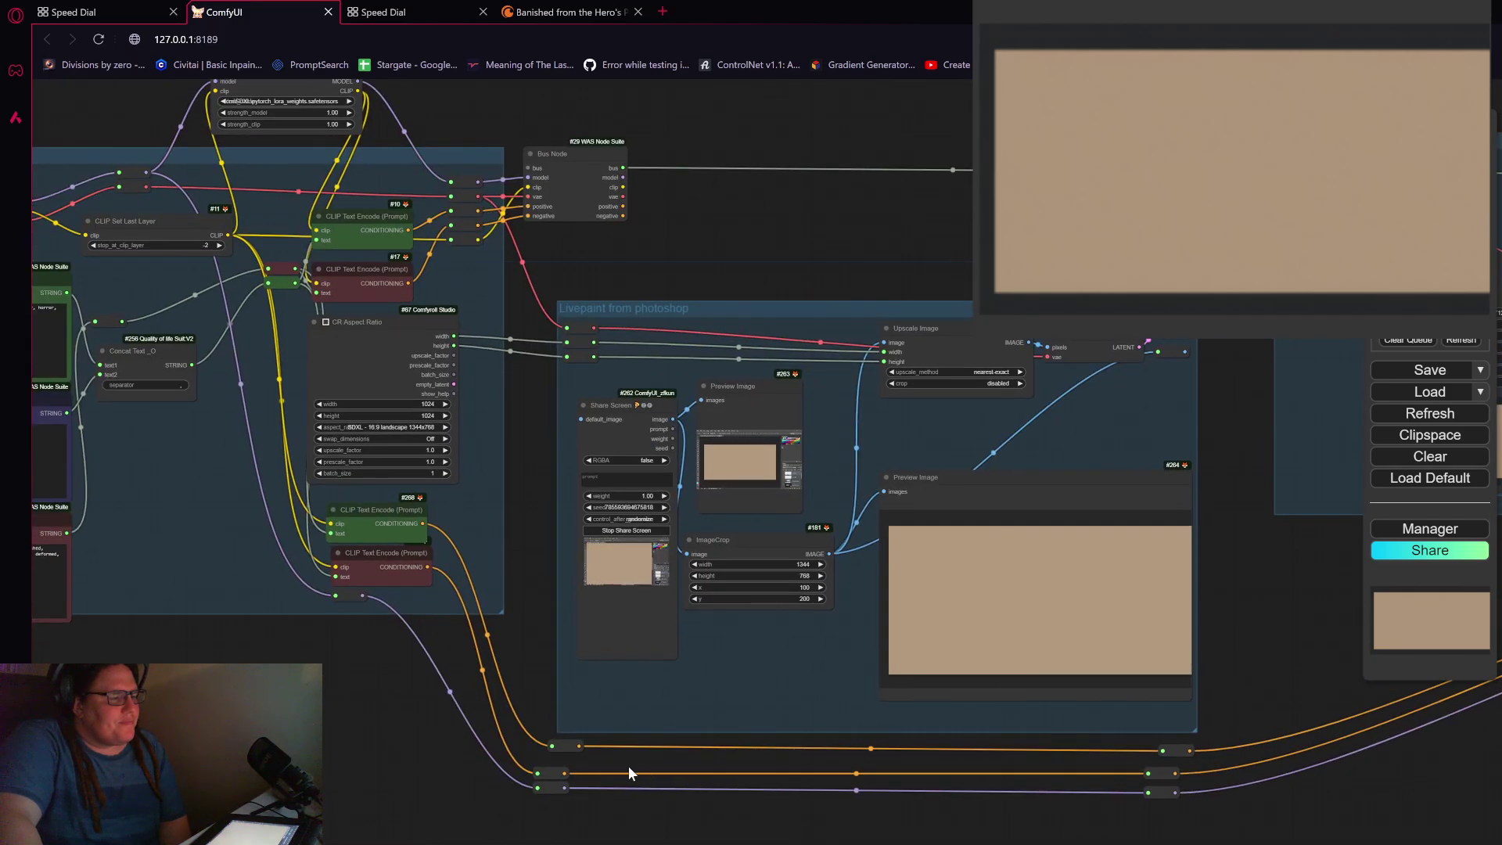
scroll(837, 516, "up", 2)
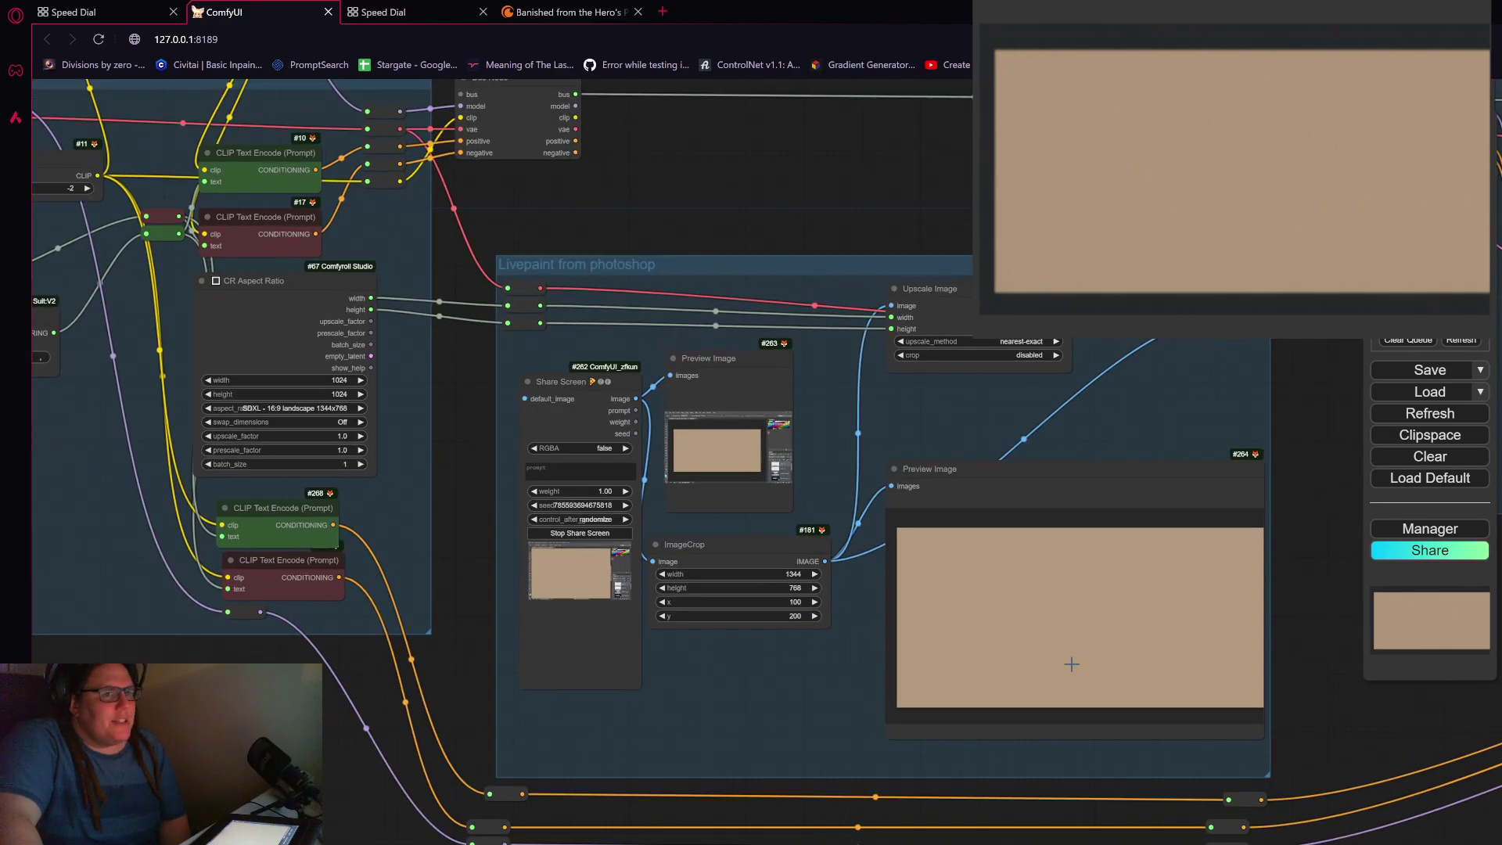
scroll(1072, 663, "up", 2)
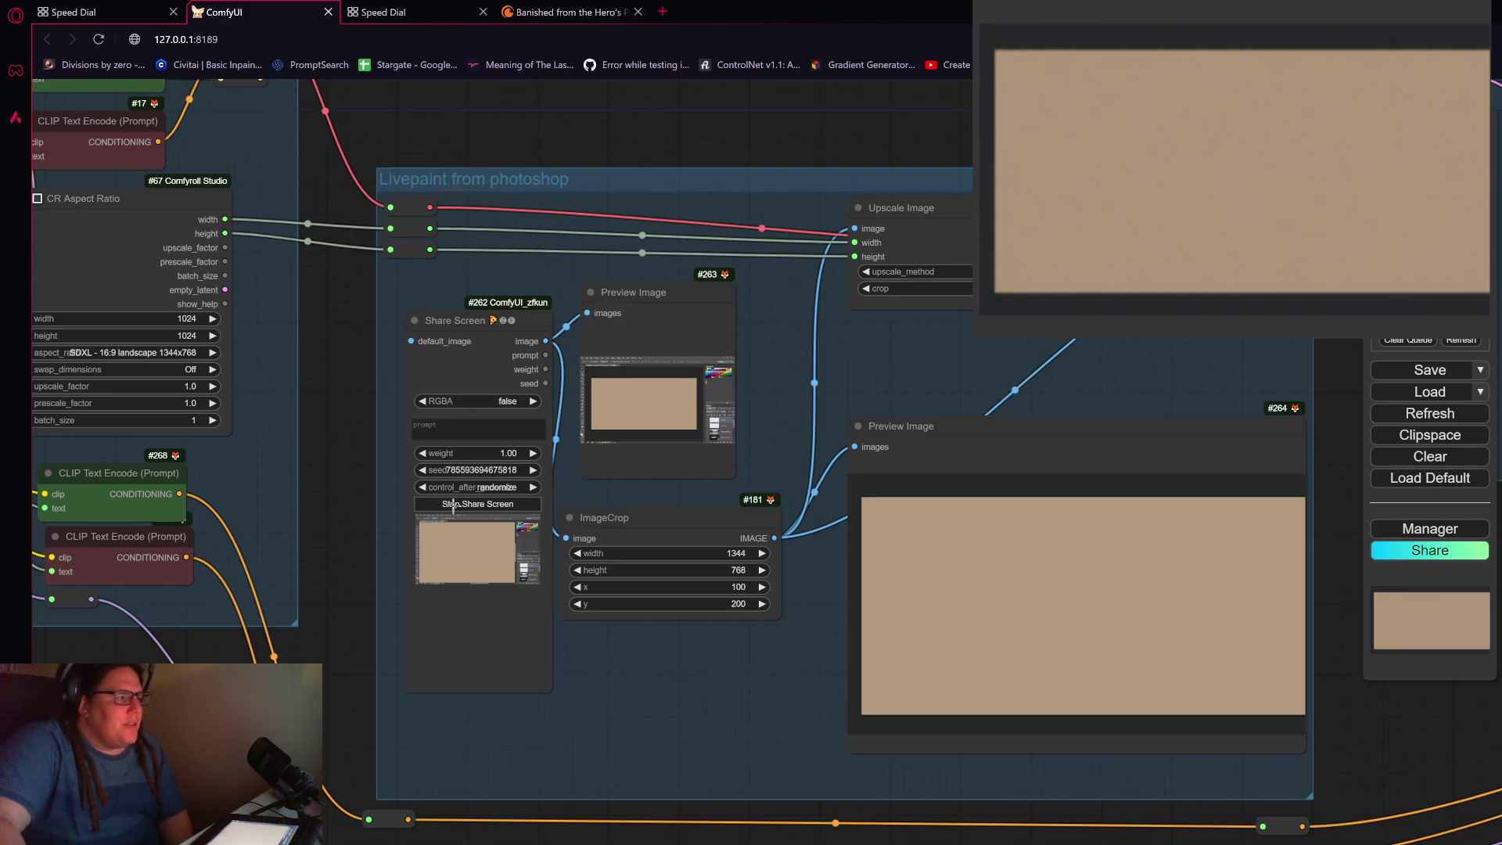
Step: Examine the Share Screen node's ComfyUI_zfkun source label and its image links to the Preview Image and ImageCrop nodes
mouse_move(537, 565)
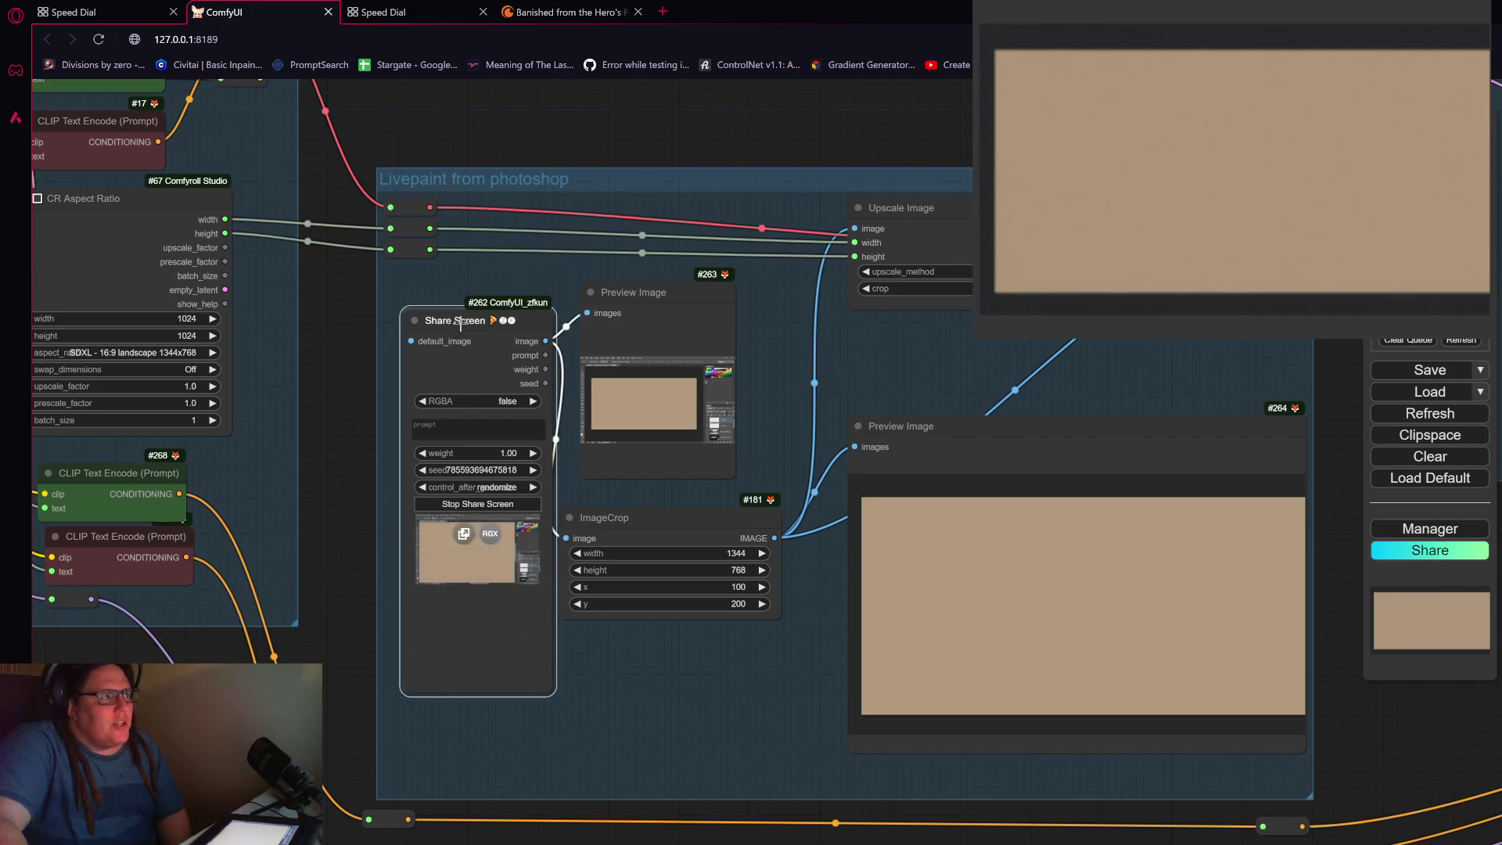
left_click_drag(456, 321, 456, 313)
scroll(529, 308, "up", 8)
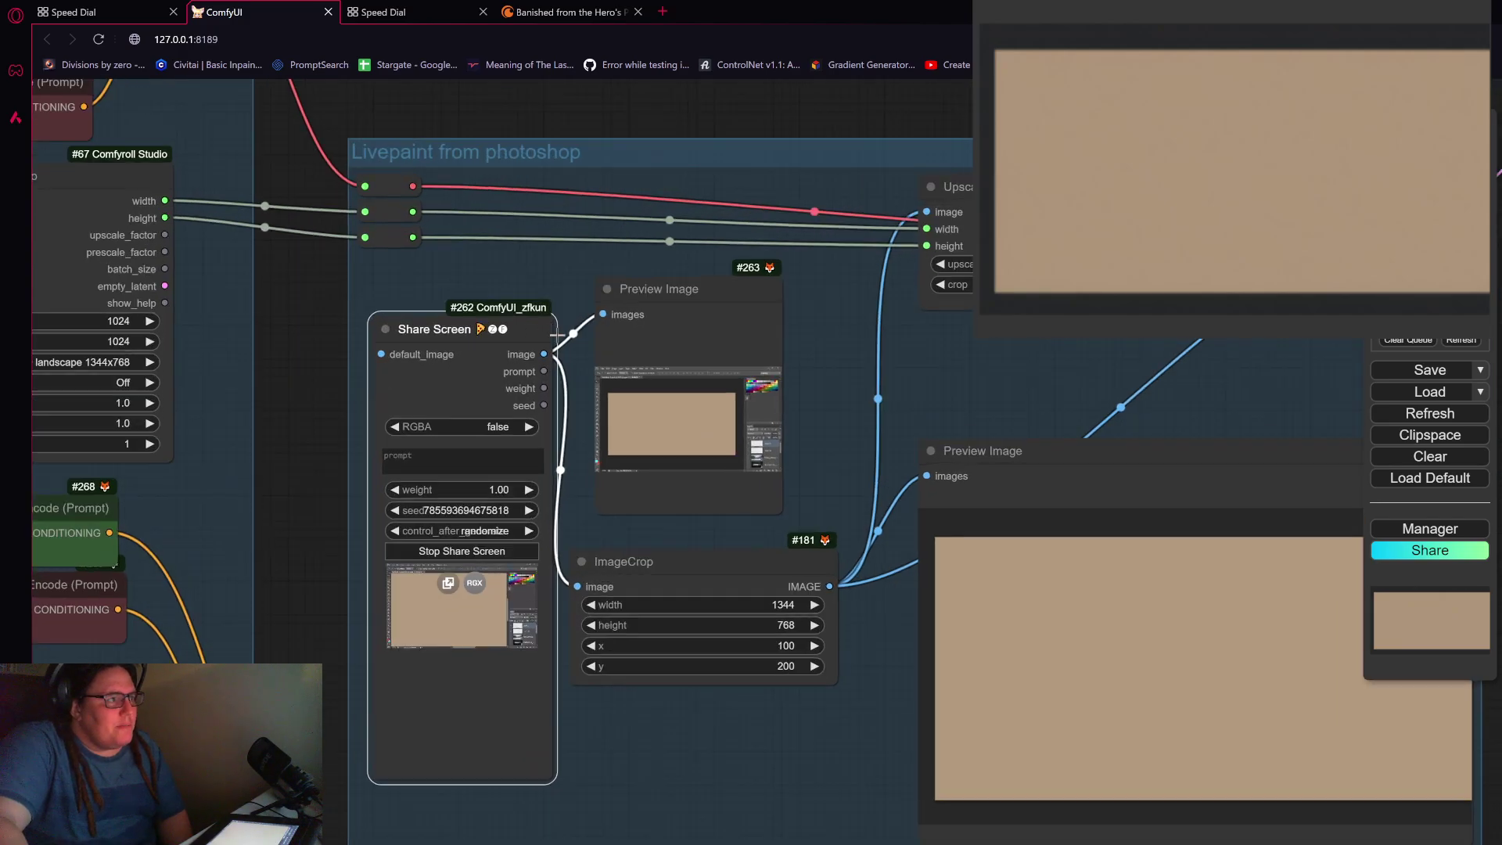
scroll(529, 308, "up", 3)
scroll(532, 303, "up", 1)
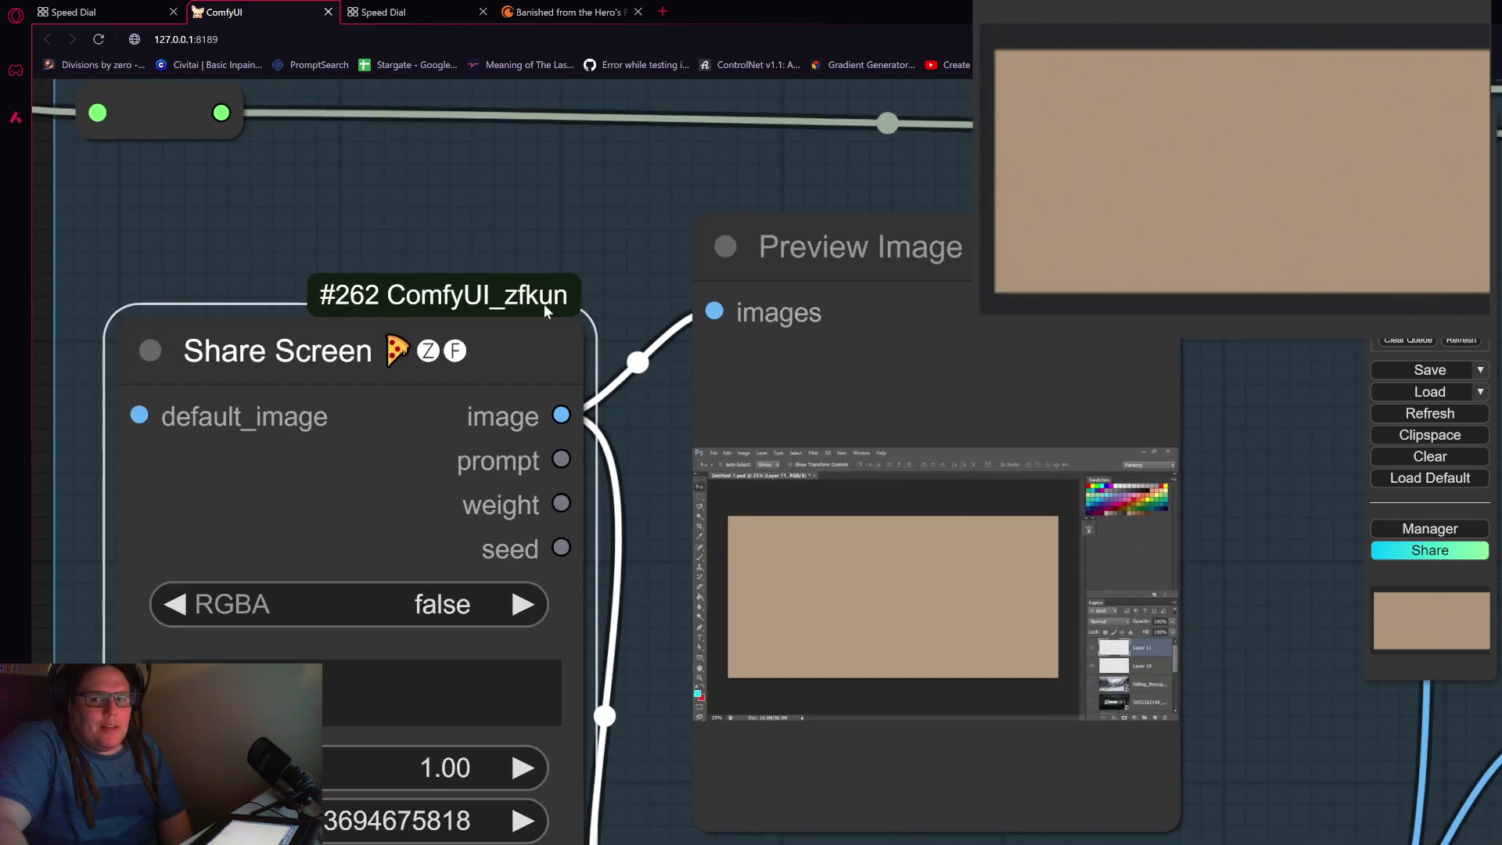
scroll(543, 304, "down", 4)
scroll(544, 363, "down", 3)
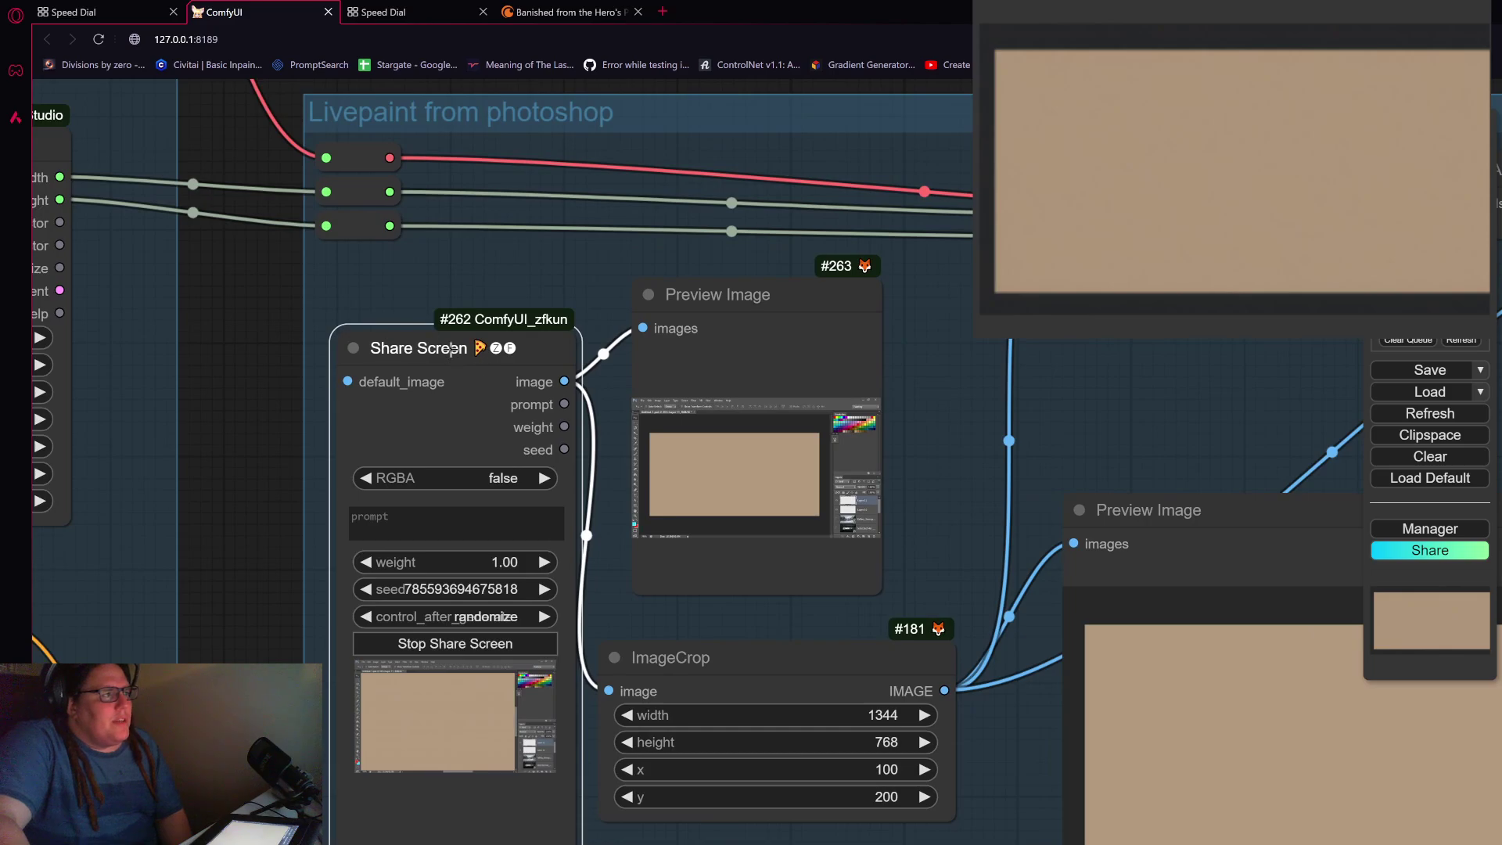
scroll(414, 351, "down", 2)
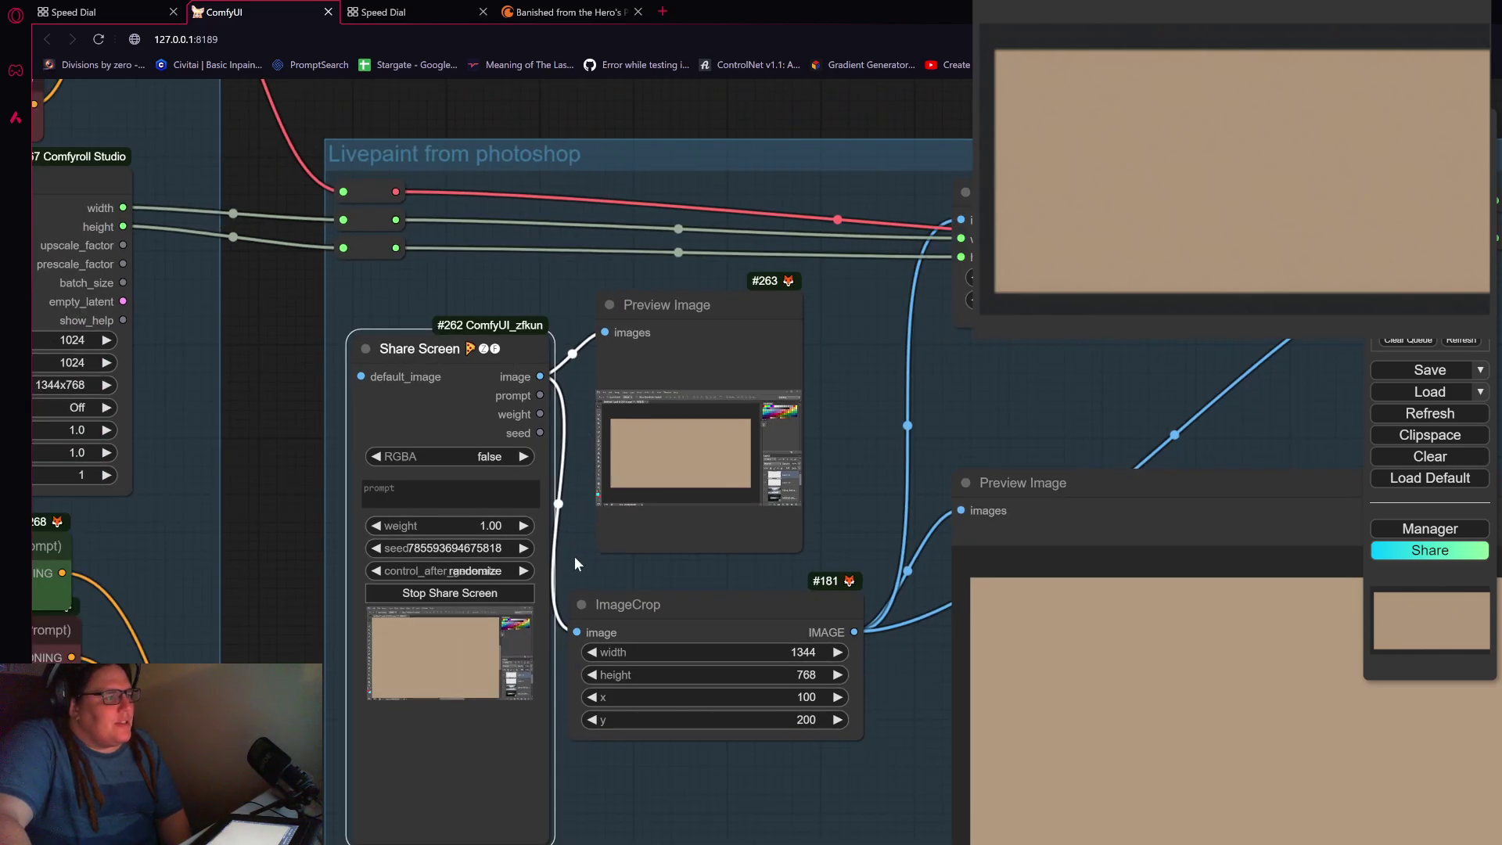
left_click_drag(574, 551, 575, 492)
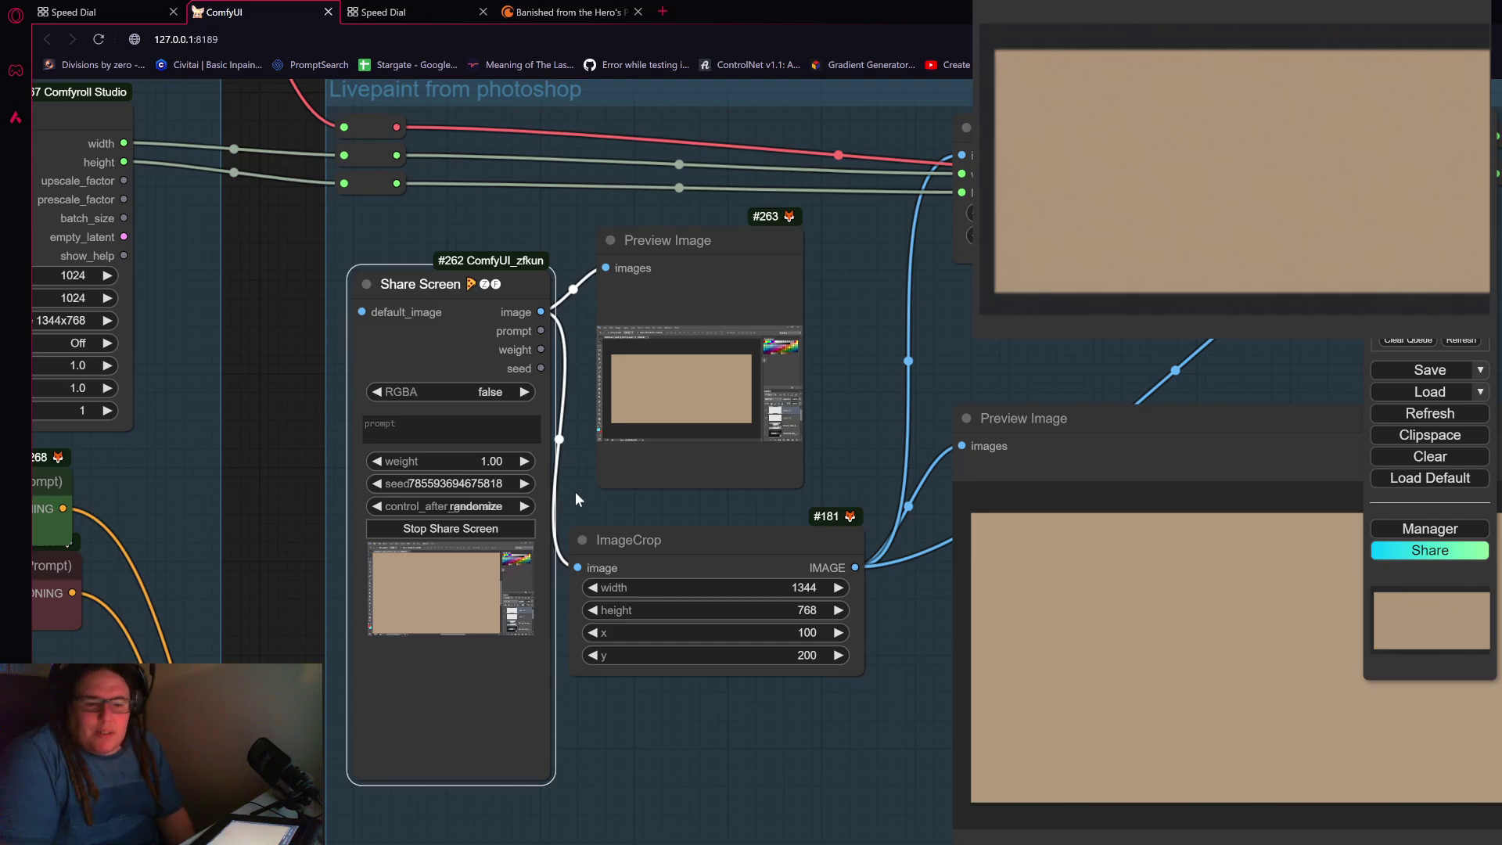
Step: Examine the Share Screen node's outputs, its RGBA, prompt, weight and seed fields, and its captured screen preview
left_click(430, 287)
scroll(422, 457, "up", 3)
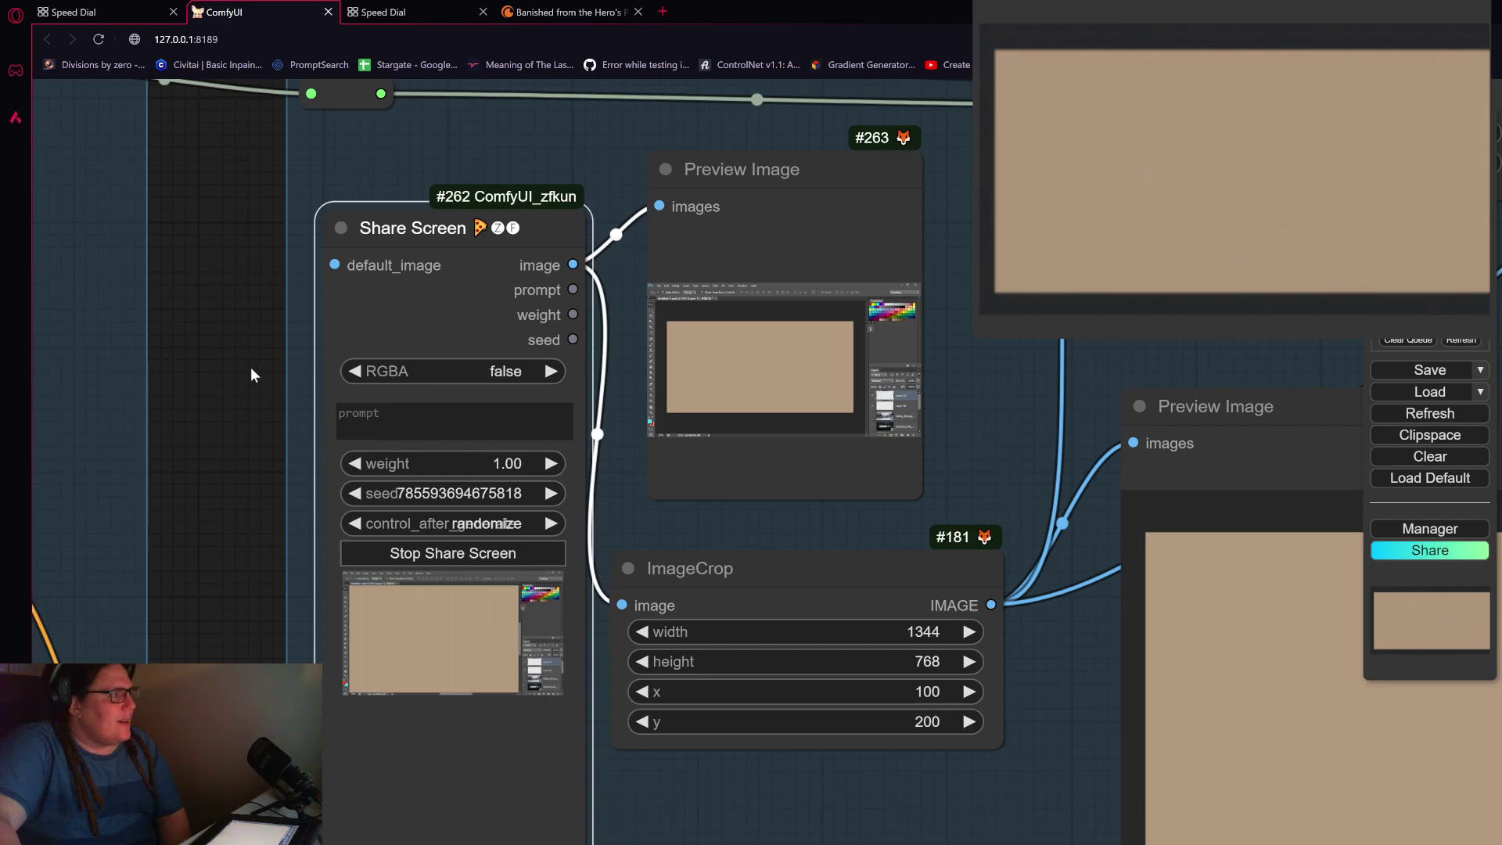
left_click_drag(250, 368, 283, 329)
scroll(373, 312, "up", 2)
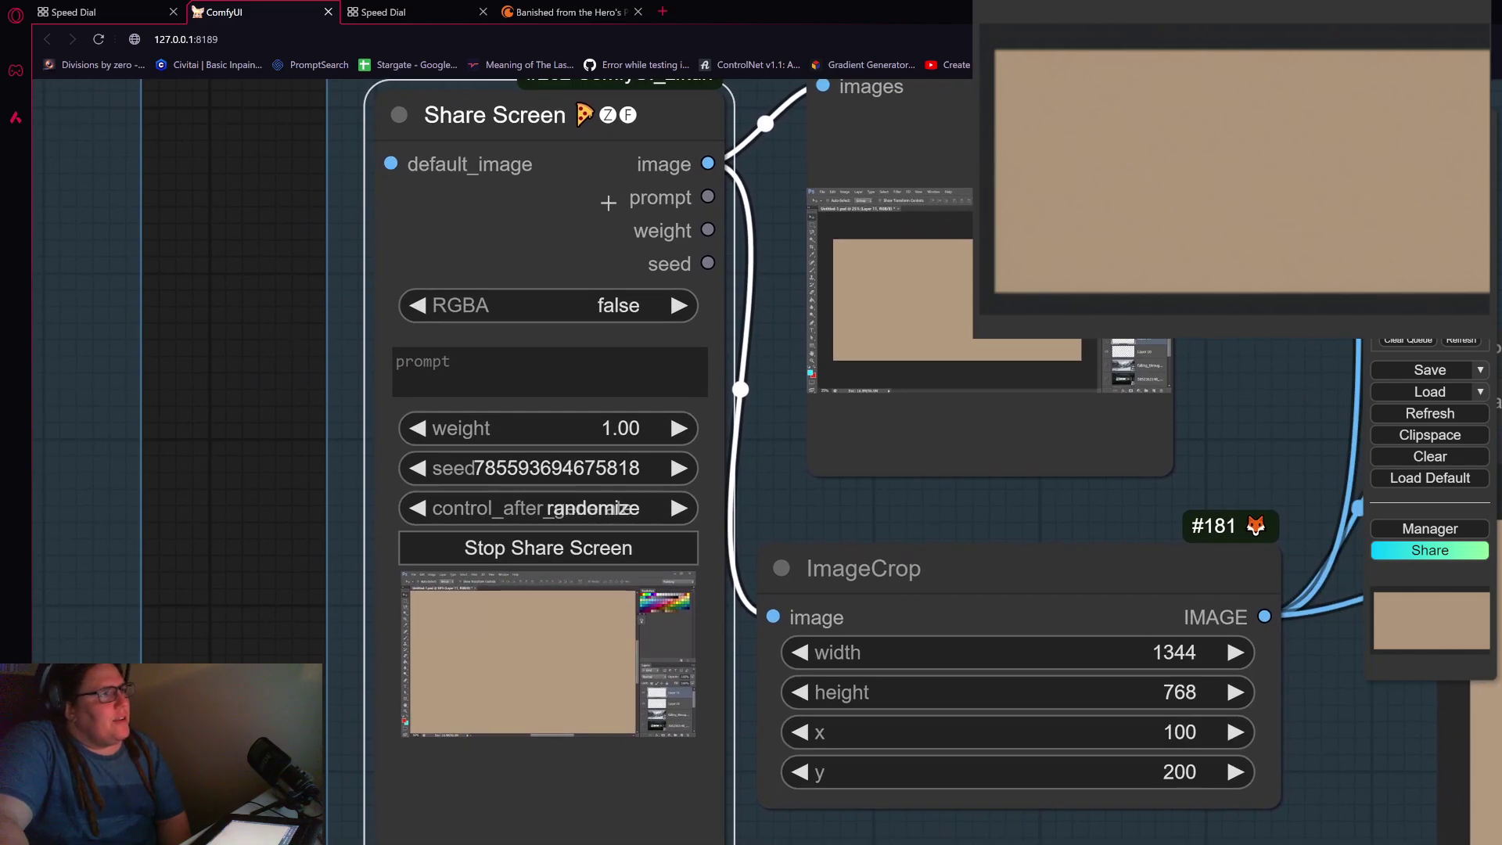
left_click_drag(353, 191, 369, 242)
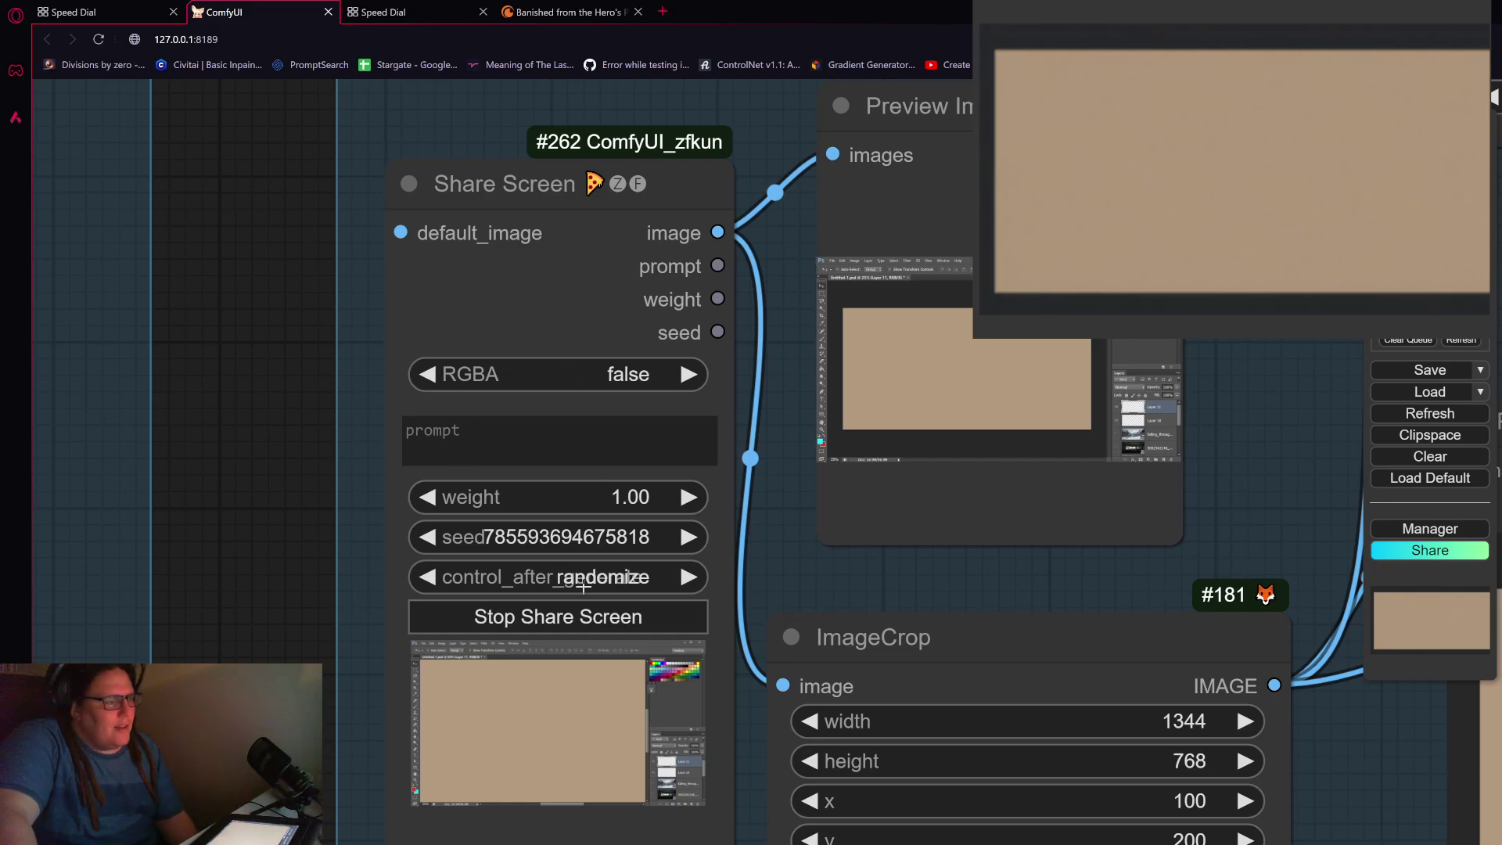
mouse_move(571, 661)
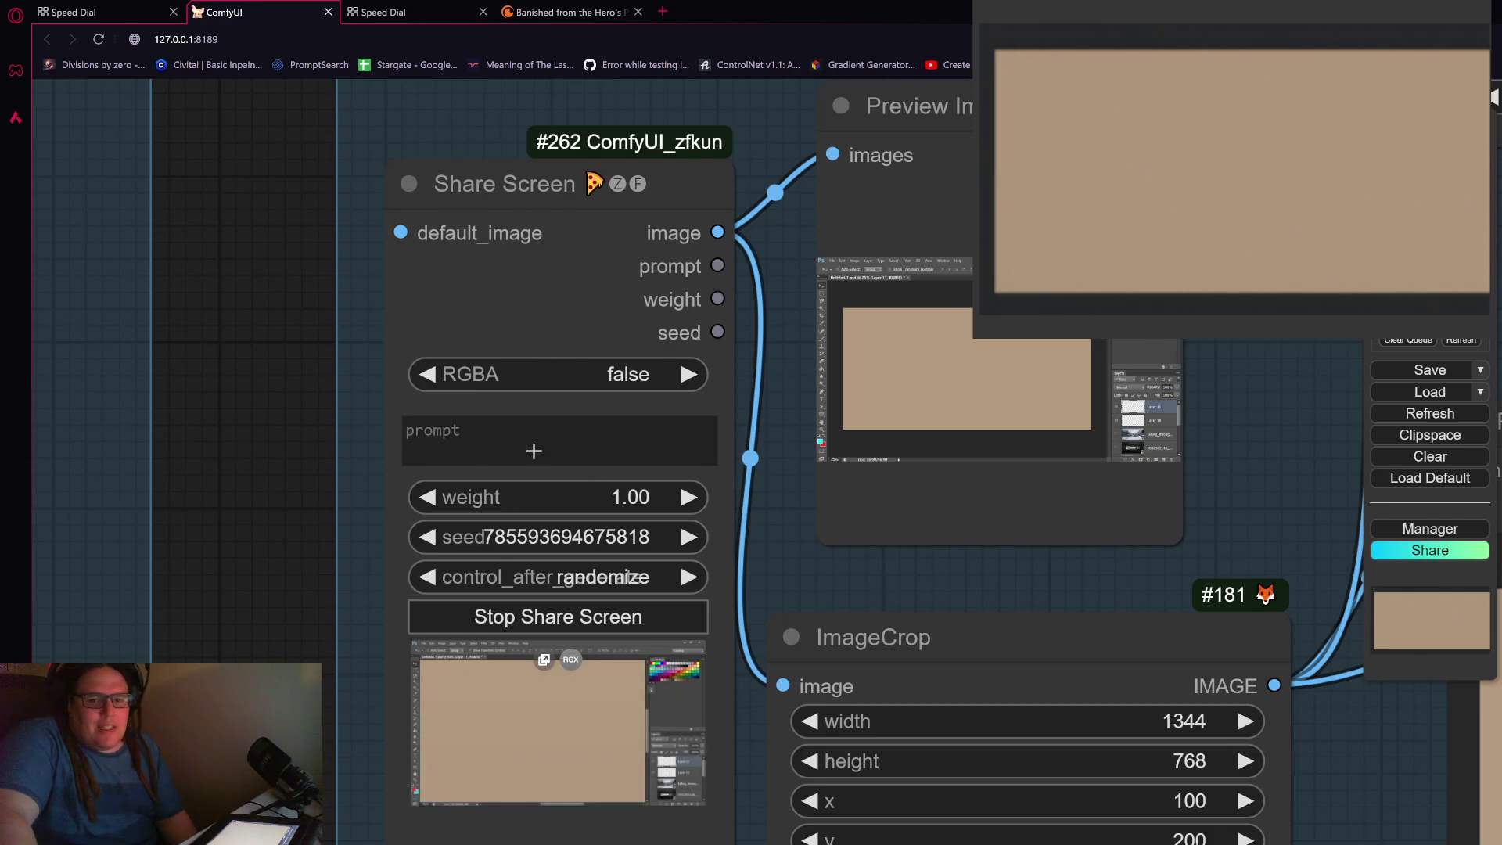
scroll(482, 603, "down", 4)
left_click_drag(712, 598, 731, 432)
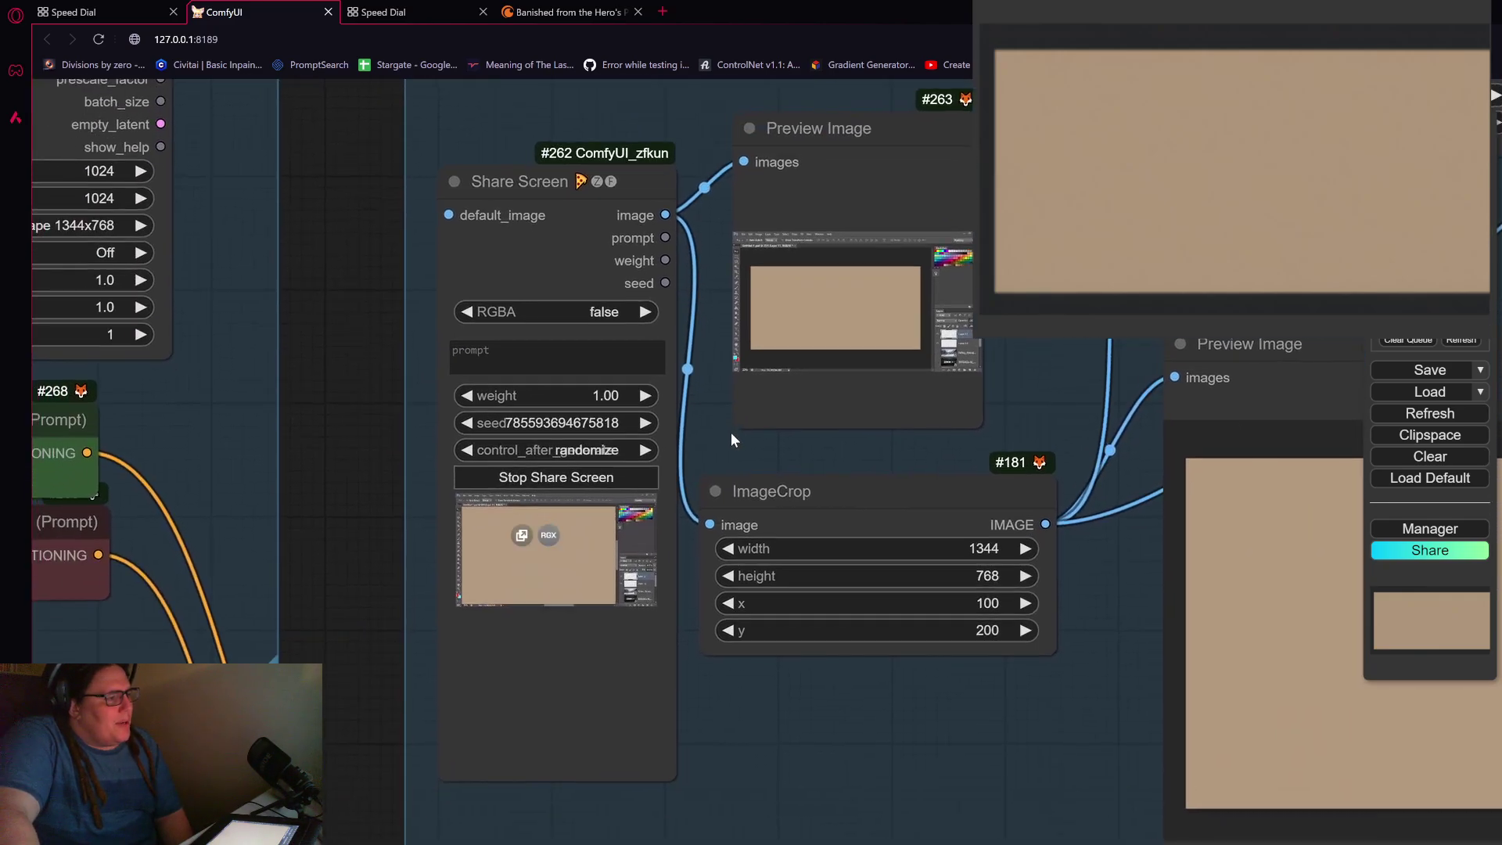
Step: Stop the running screen capture on the Share Screen node
scroll(575, 485, "up", 5)
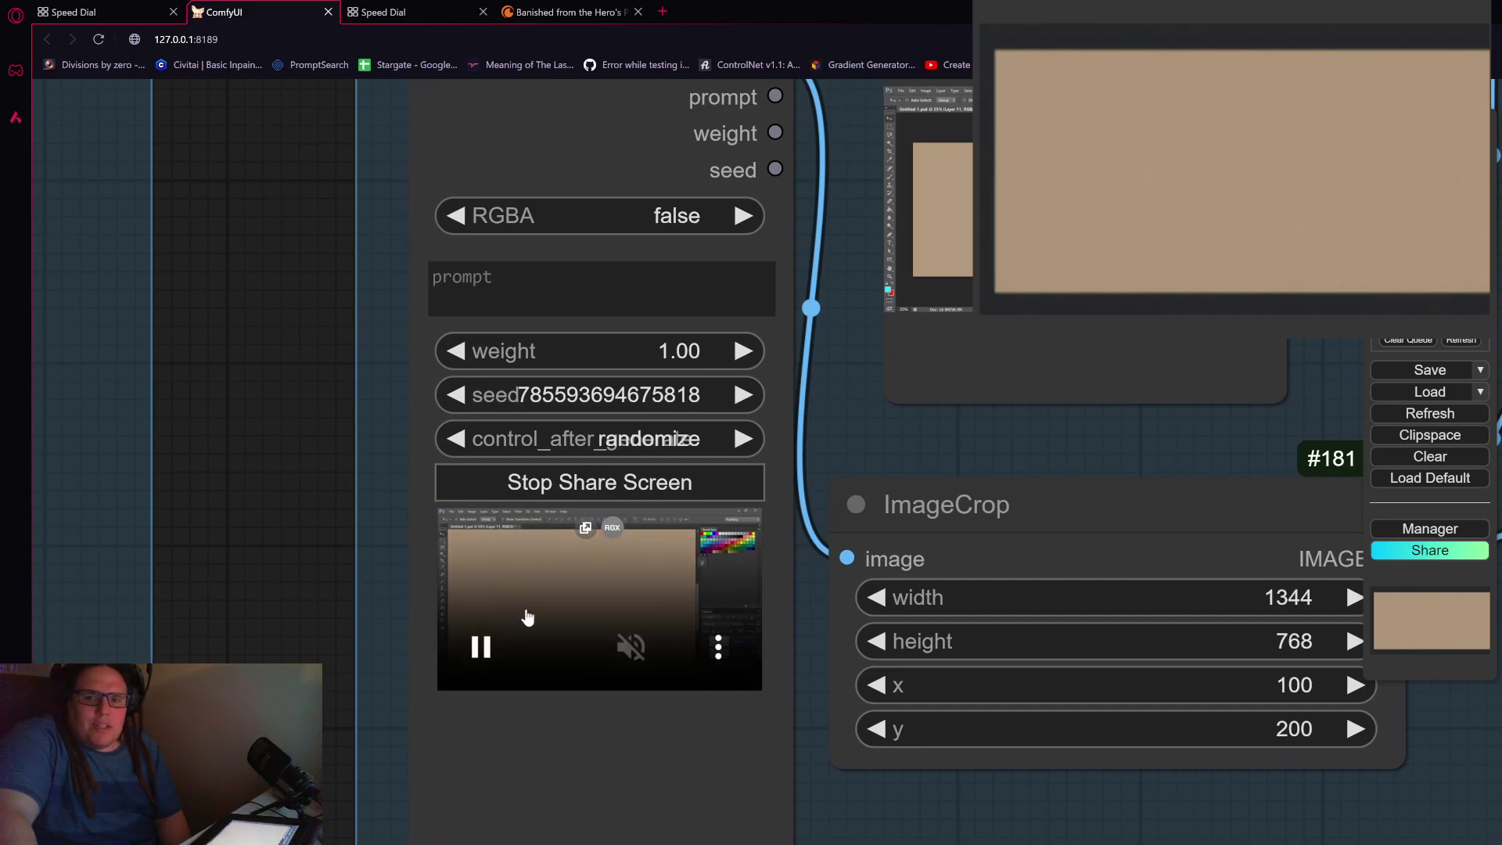
left_click(589, 485)
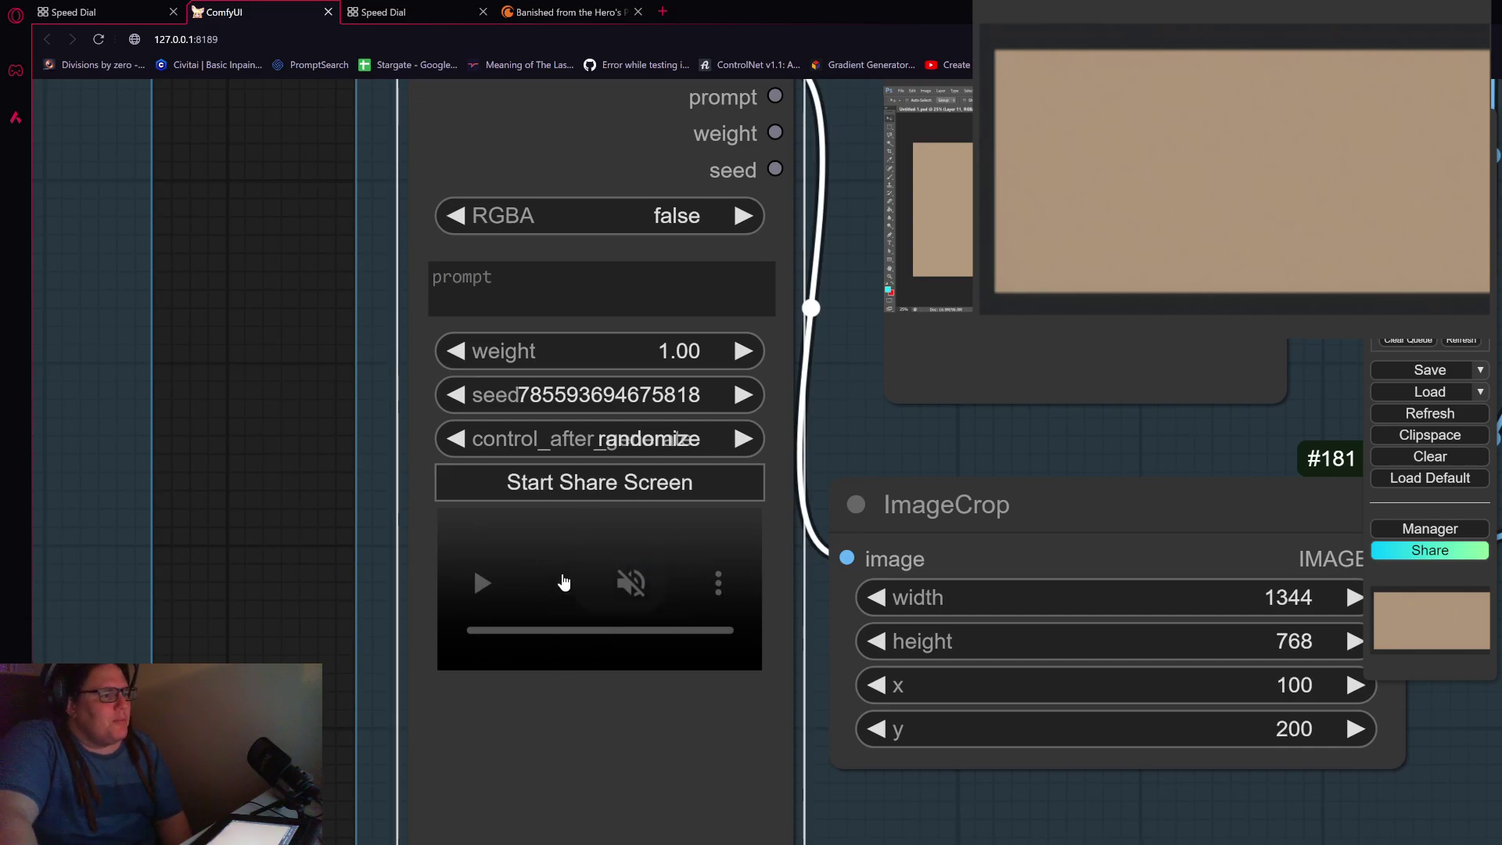
scroll(475, 607, "down", 4)
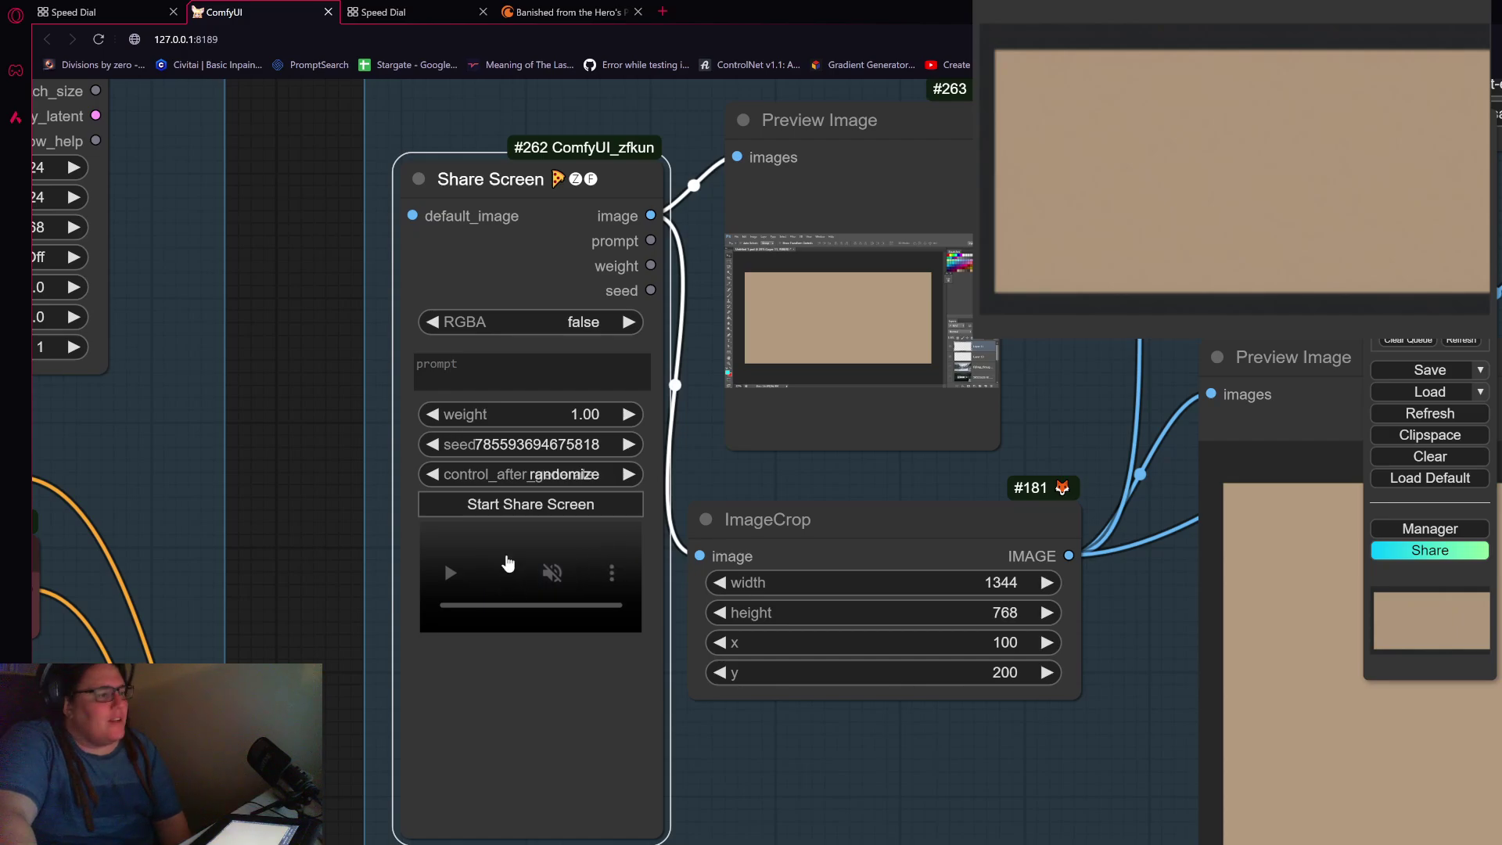
Step: Restart the Share Screen node's capture, sharing the entire Screen 1 that displays the Photoshop canvas
left_click(569, 505)
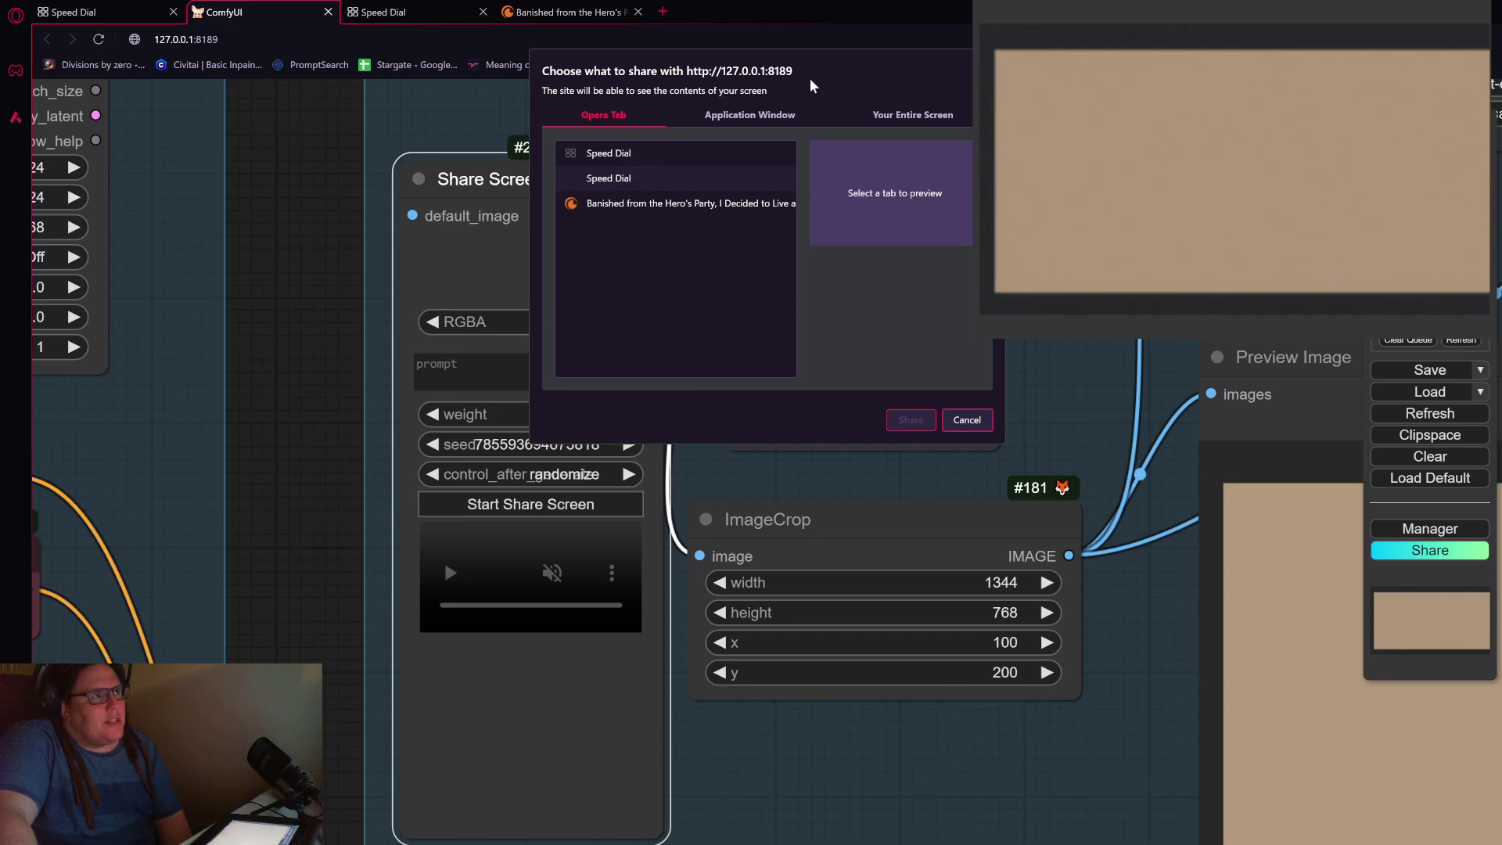
left_click(757, 117)
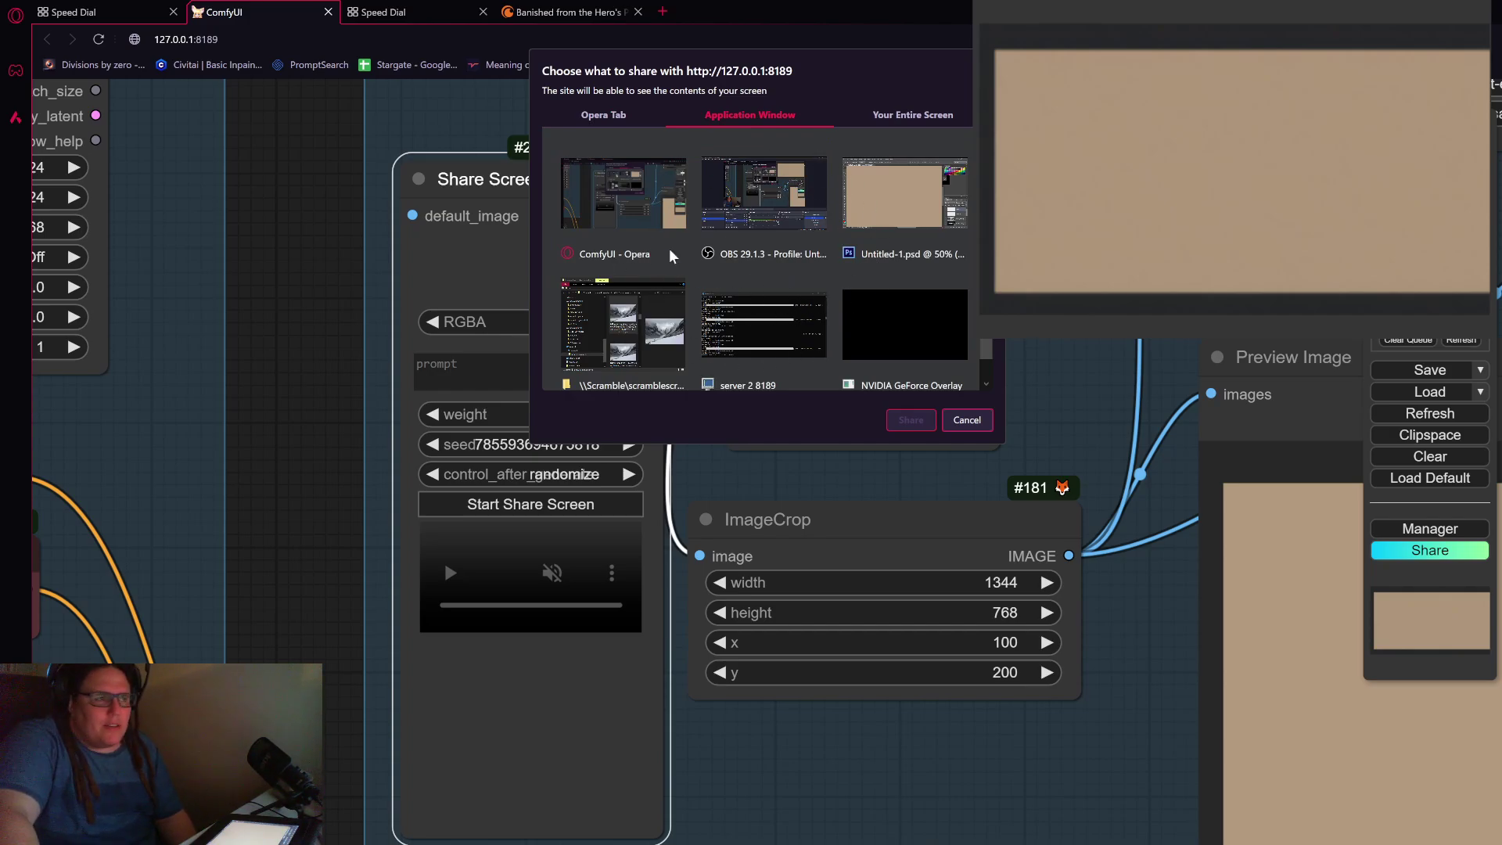
left_click(889, 117)
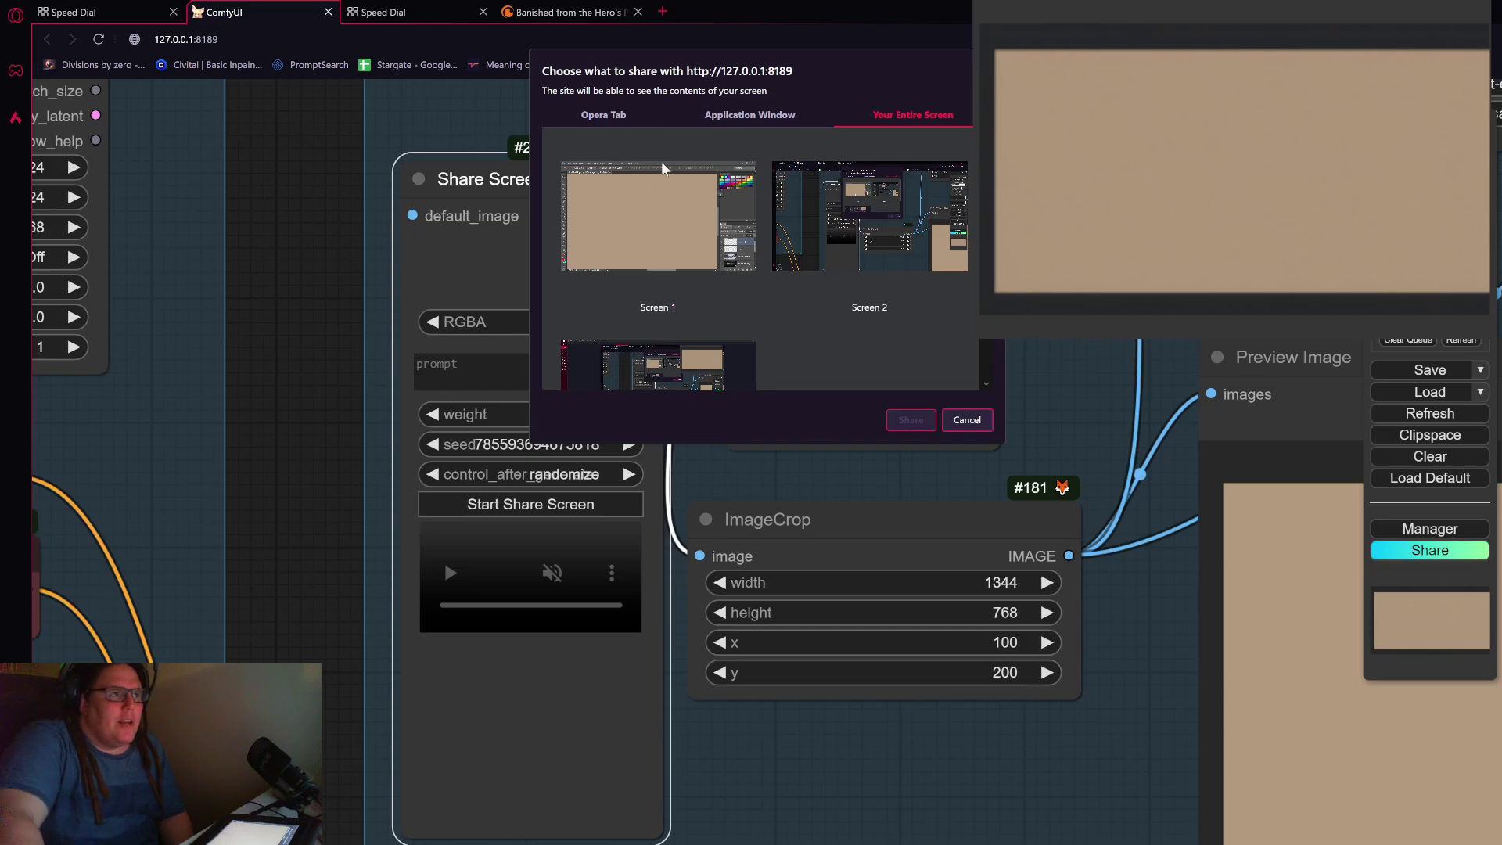
left_click(657, 211)
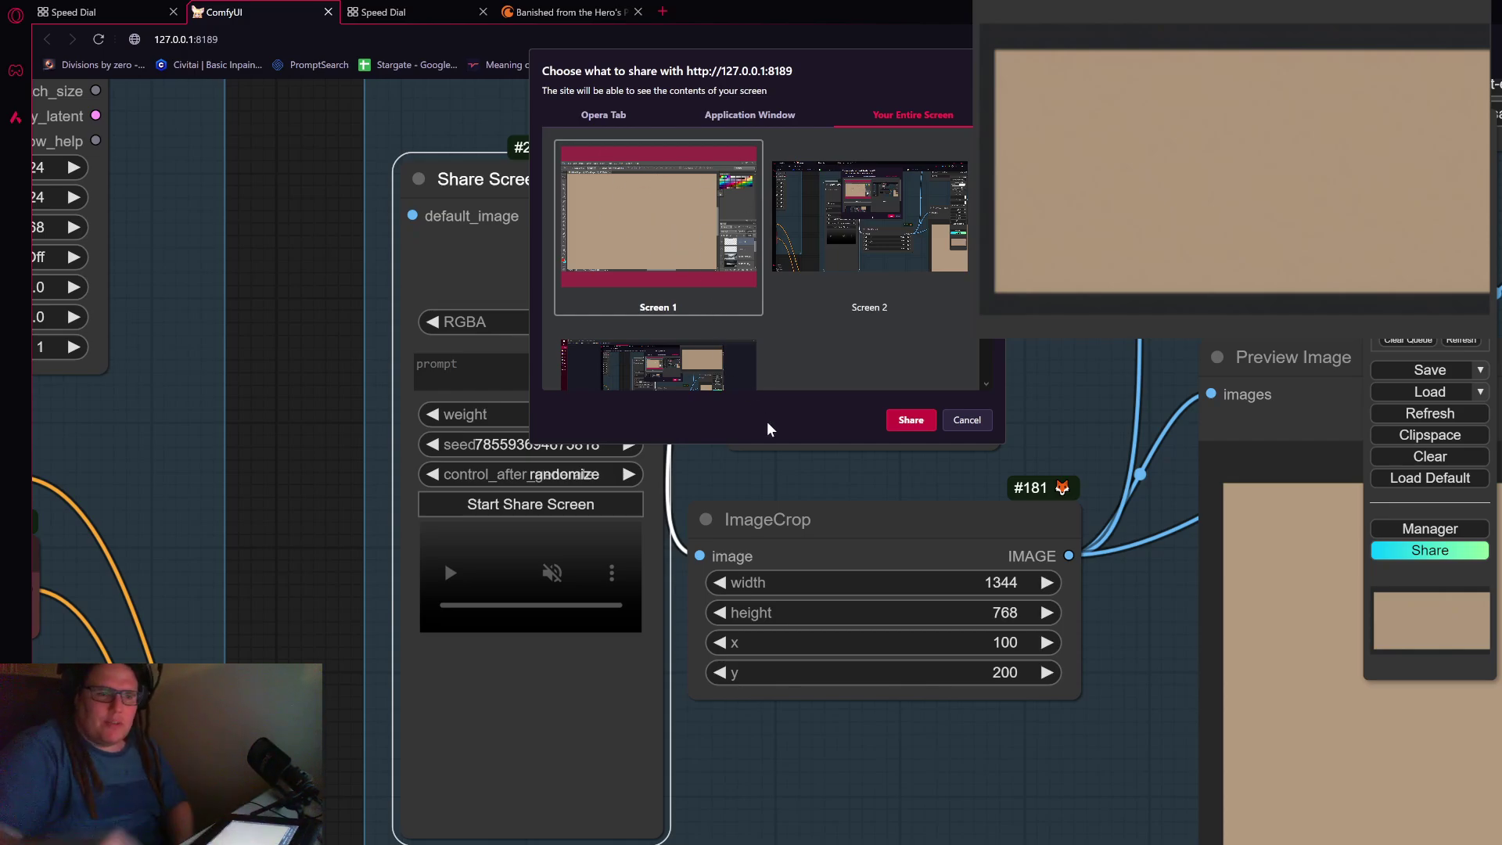
left_click(909, 421)
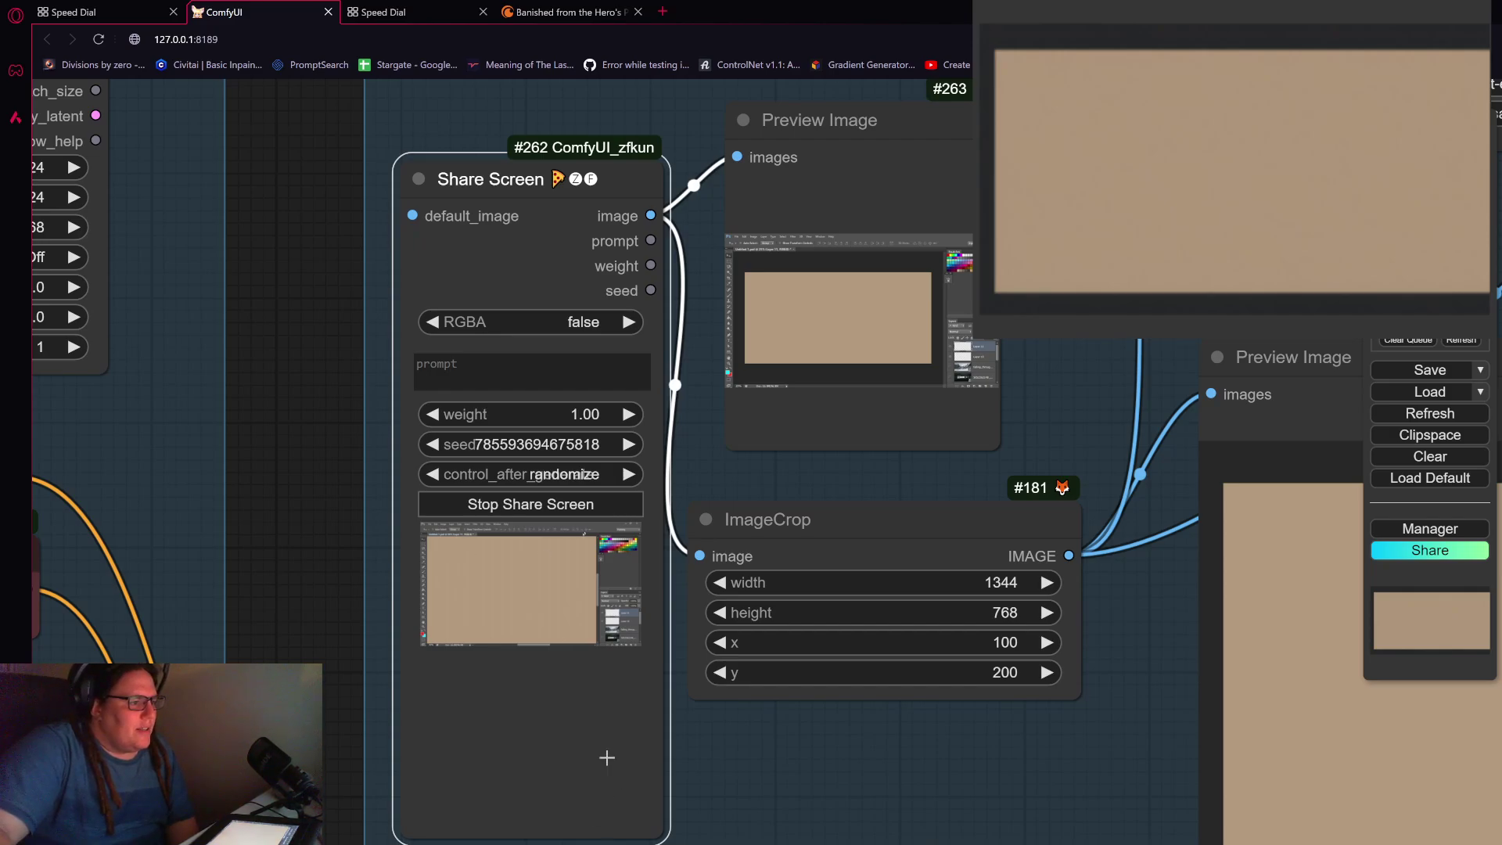
Step: Check the restarted capture preview in the Share Screen node at close range
mouse_move(634, 569)
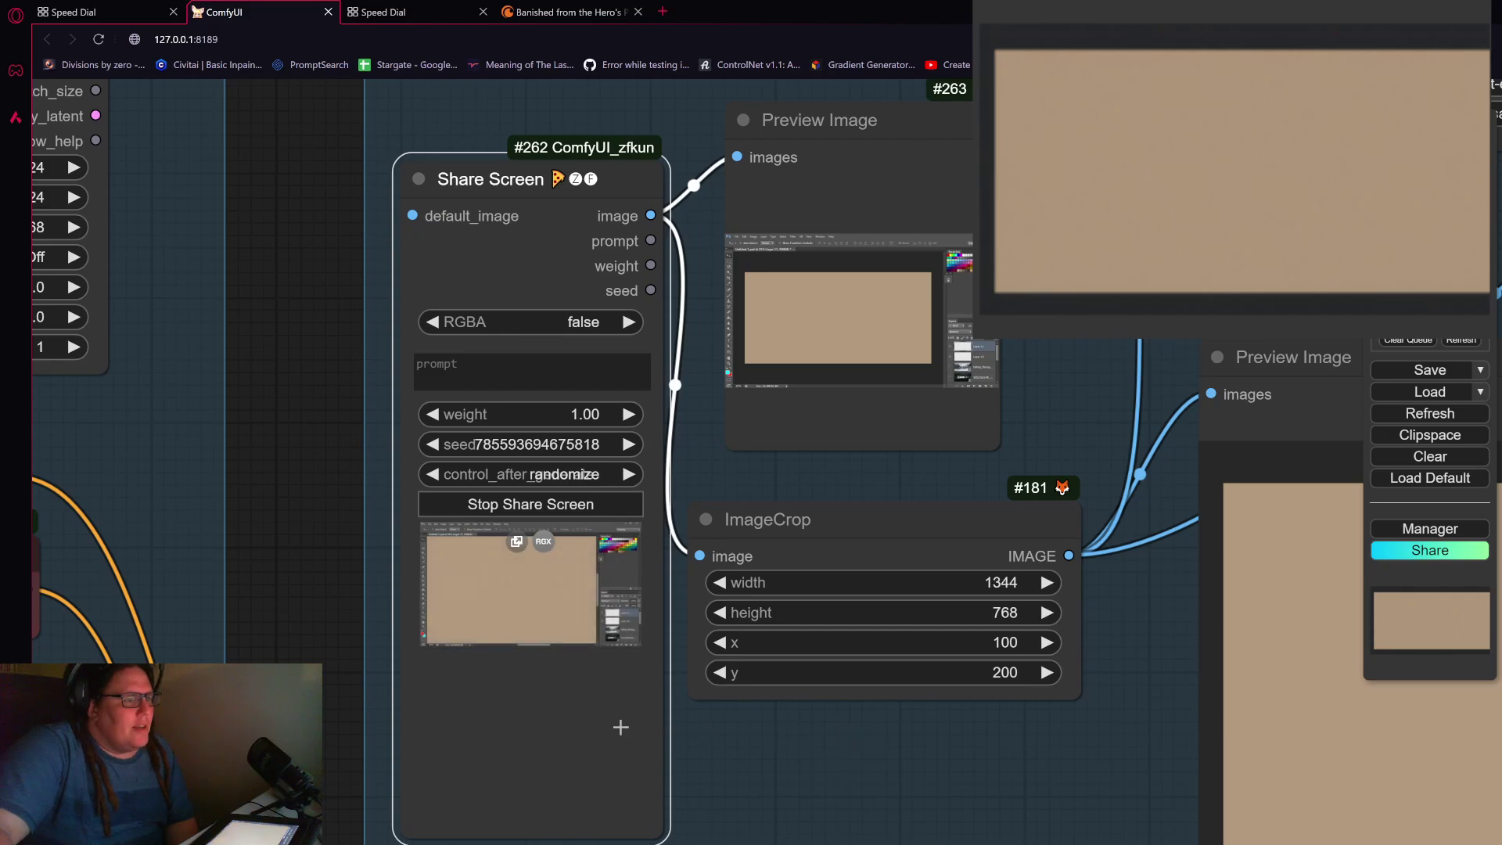
mouse_move(480, 569)
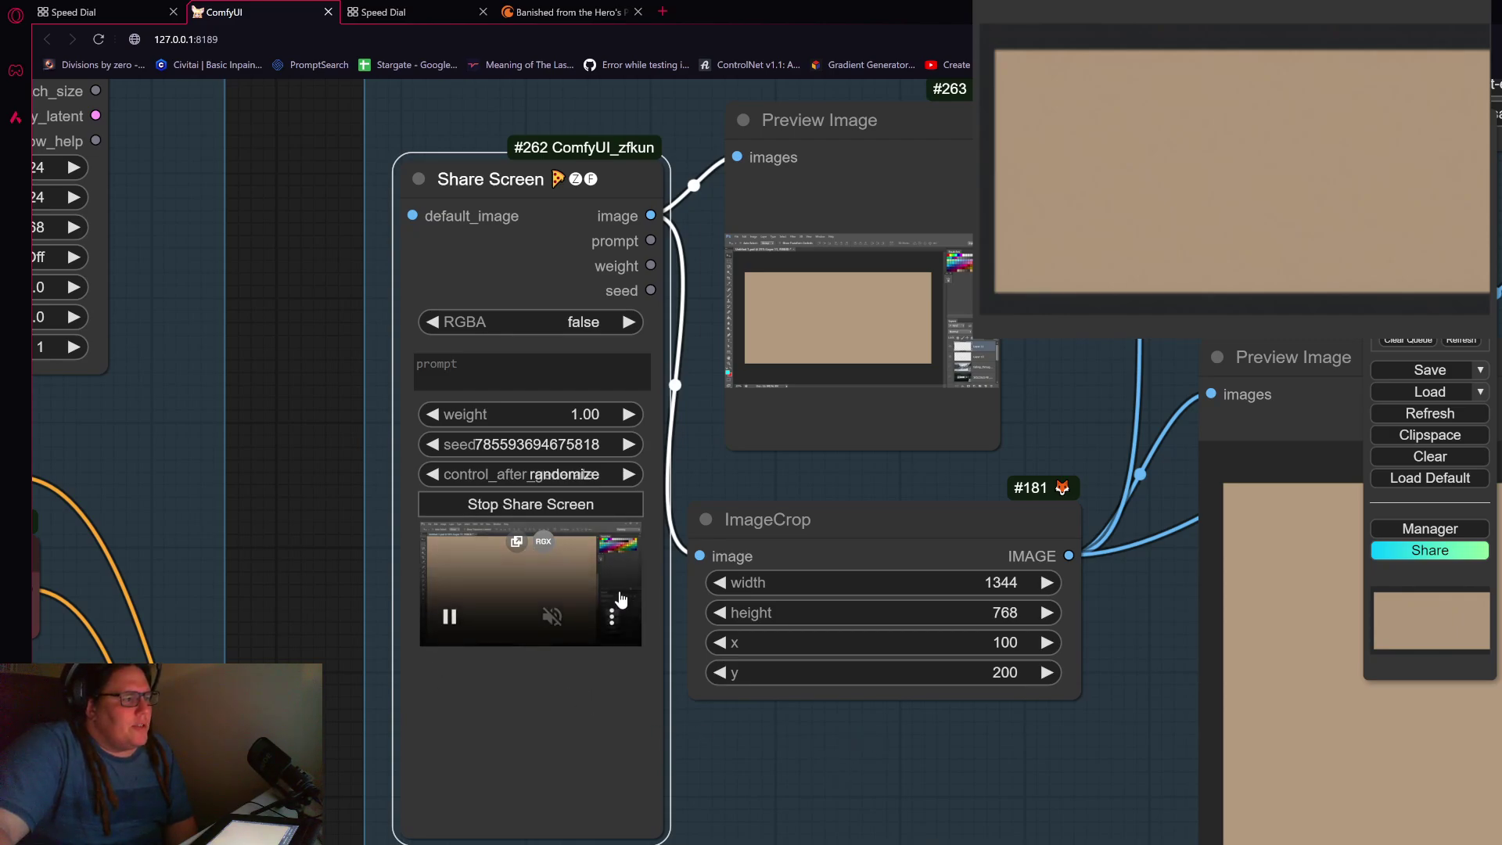
scroll(378, 580, "up", 6)
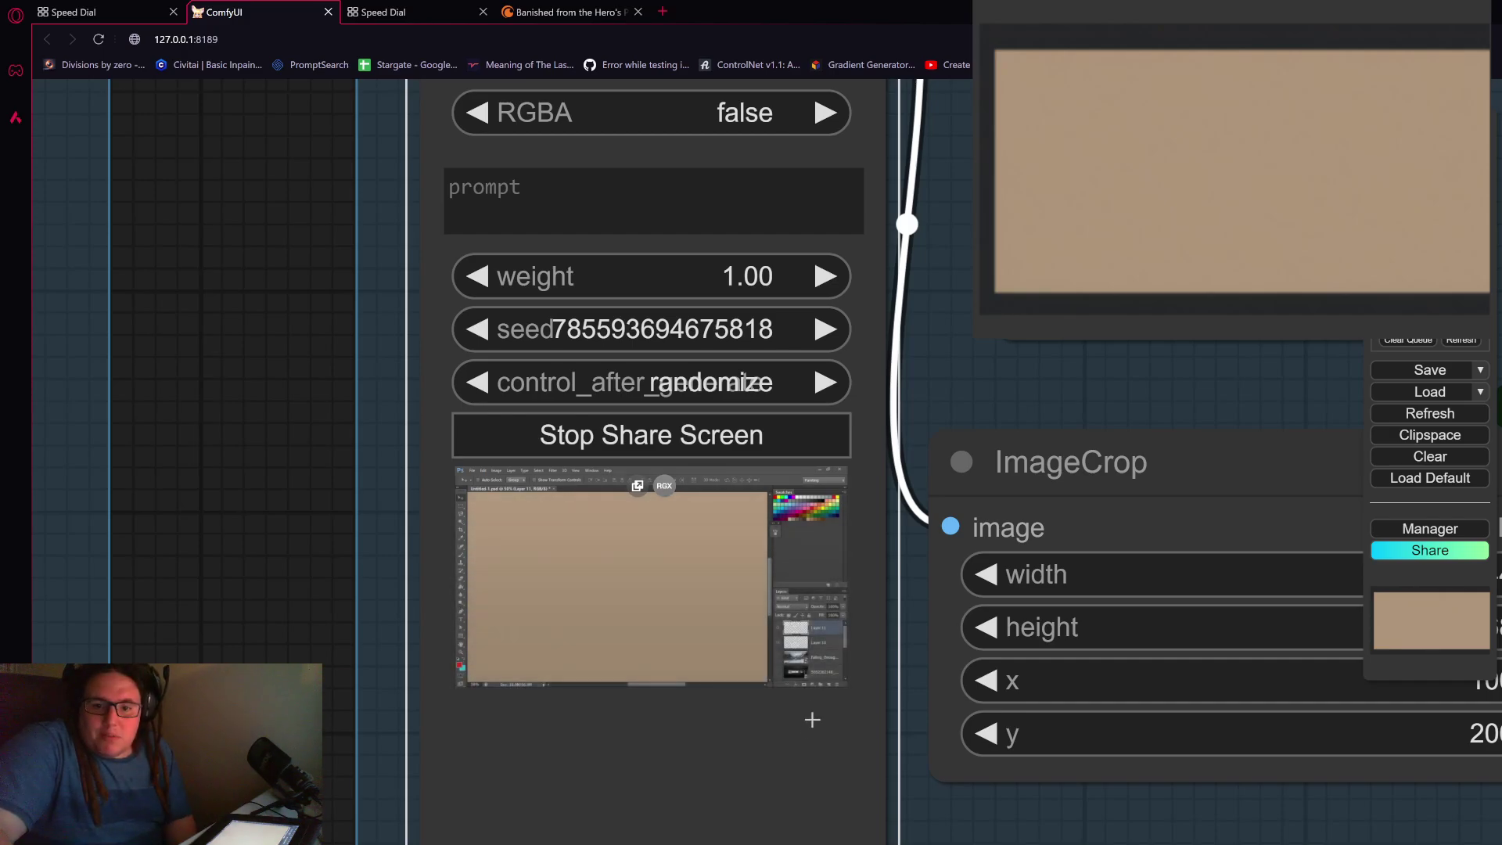
scroll(962, 597, "down", 3)
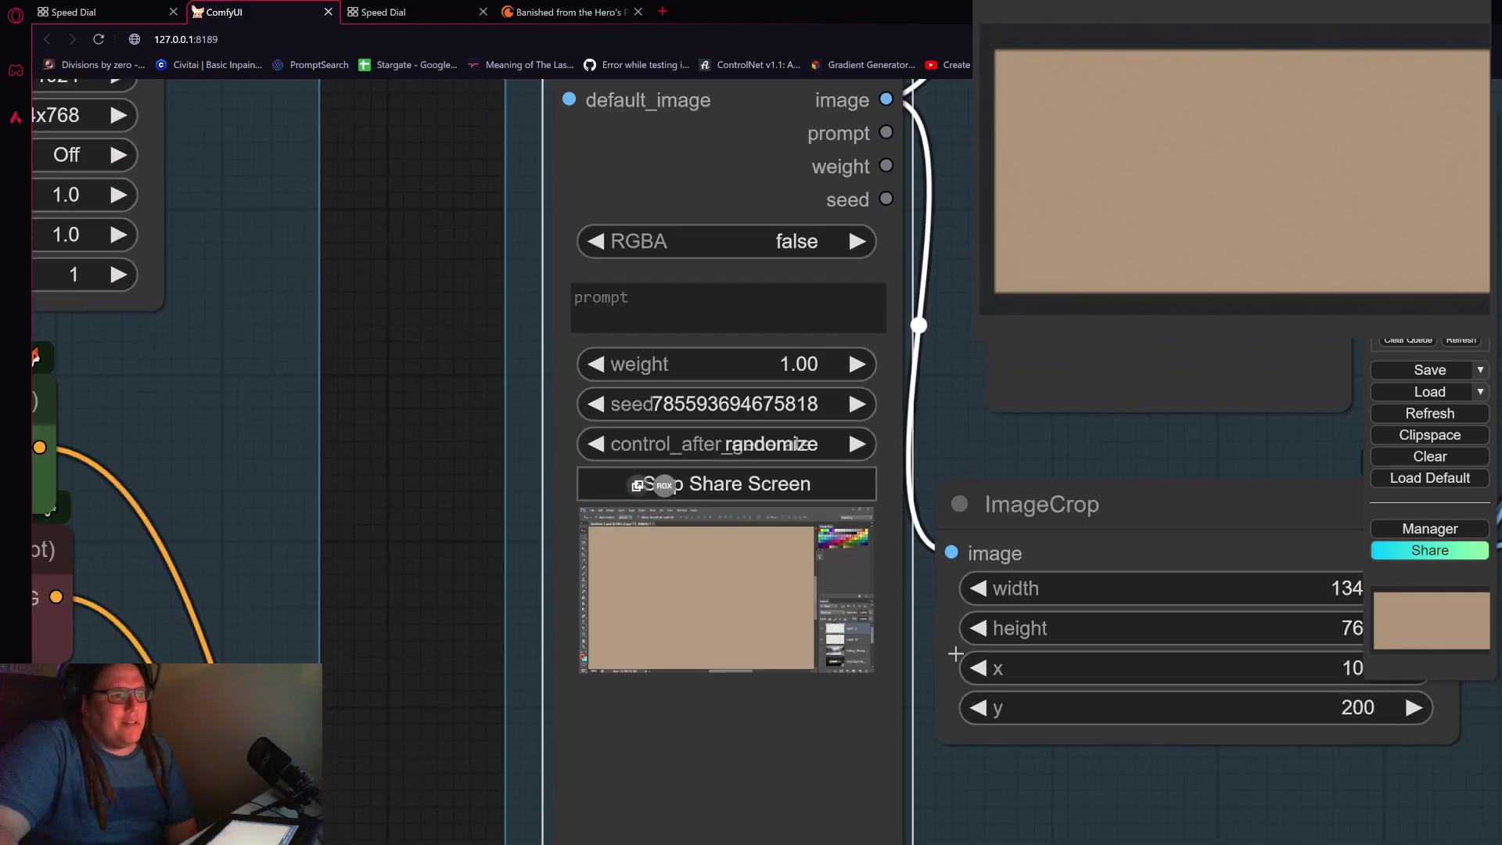
Step: Nudge the ImageCrop node slightly upward below the Preview Image node and inspect its width, height, x and y fields
left_click_drag(1081, 458, 692, 321)
scroll(692, 328, "down", 2)
scroll(845, 446, "down", 3)
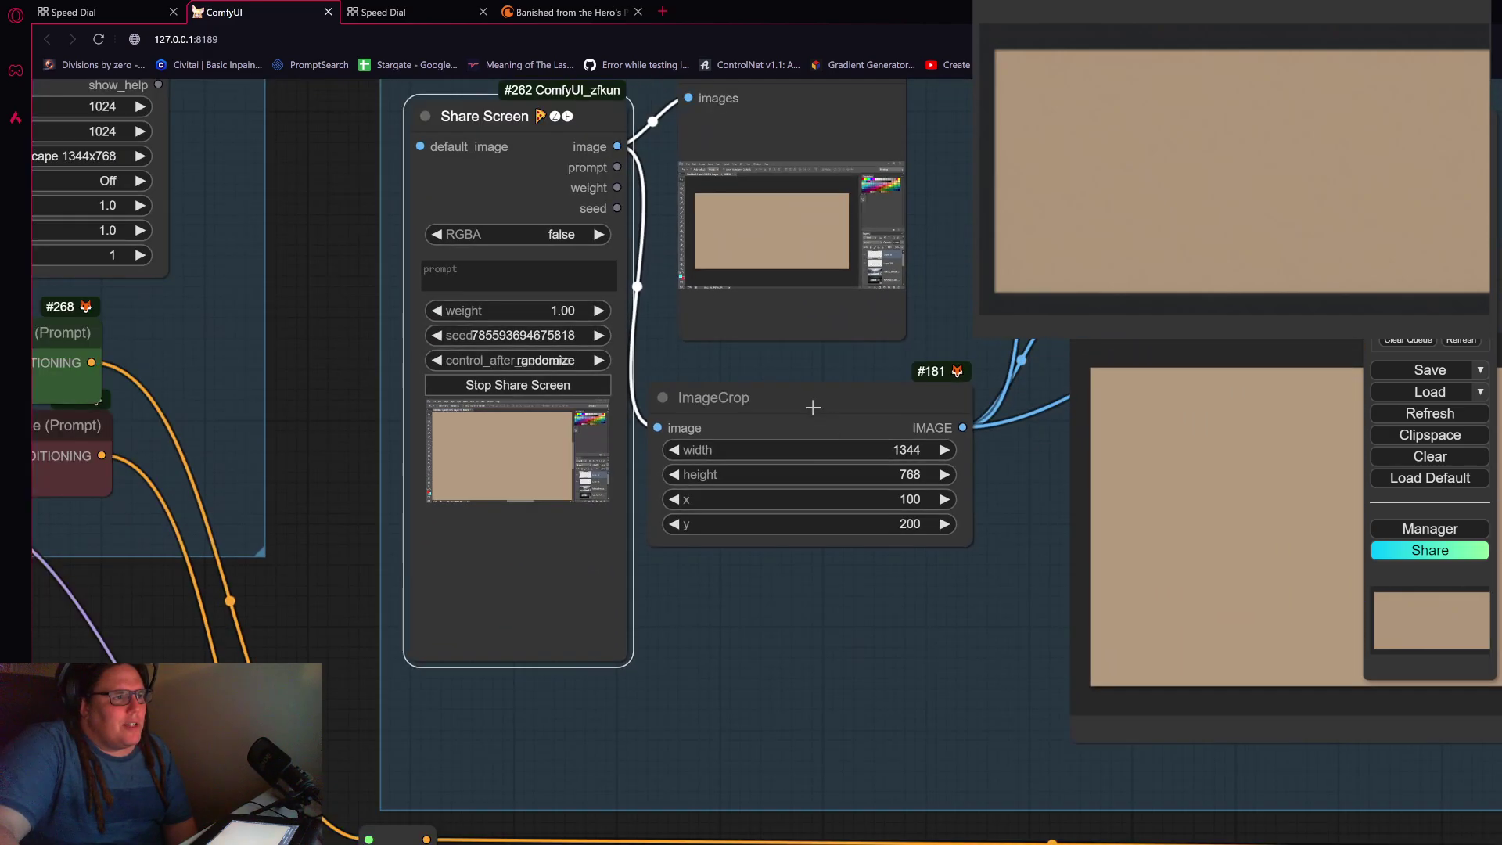
mouse_move(815, 406)
left_mouse_down()
mouse_move(848, 385)
mouse_move(818, 382)
left_mouse_up()
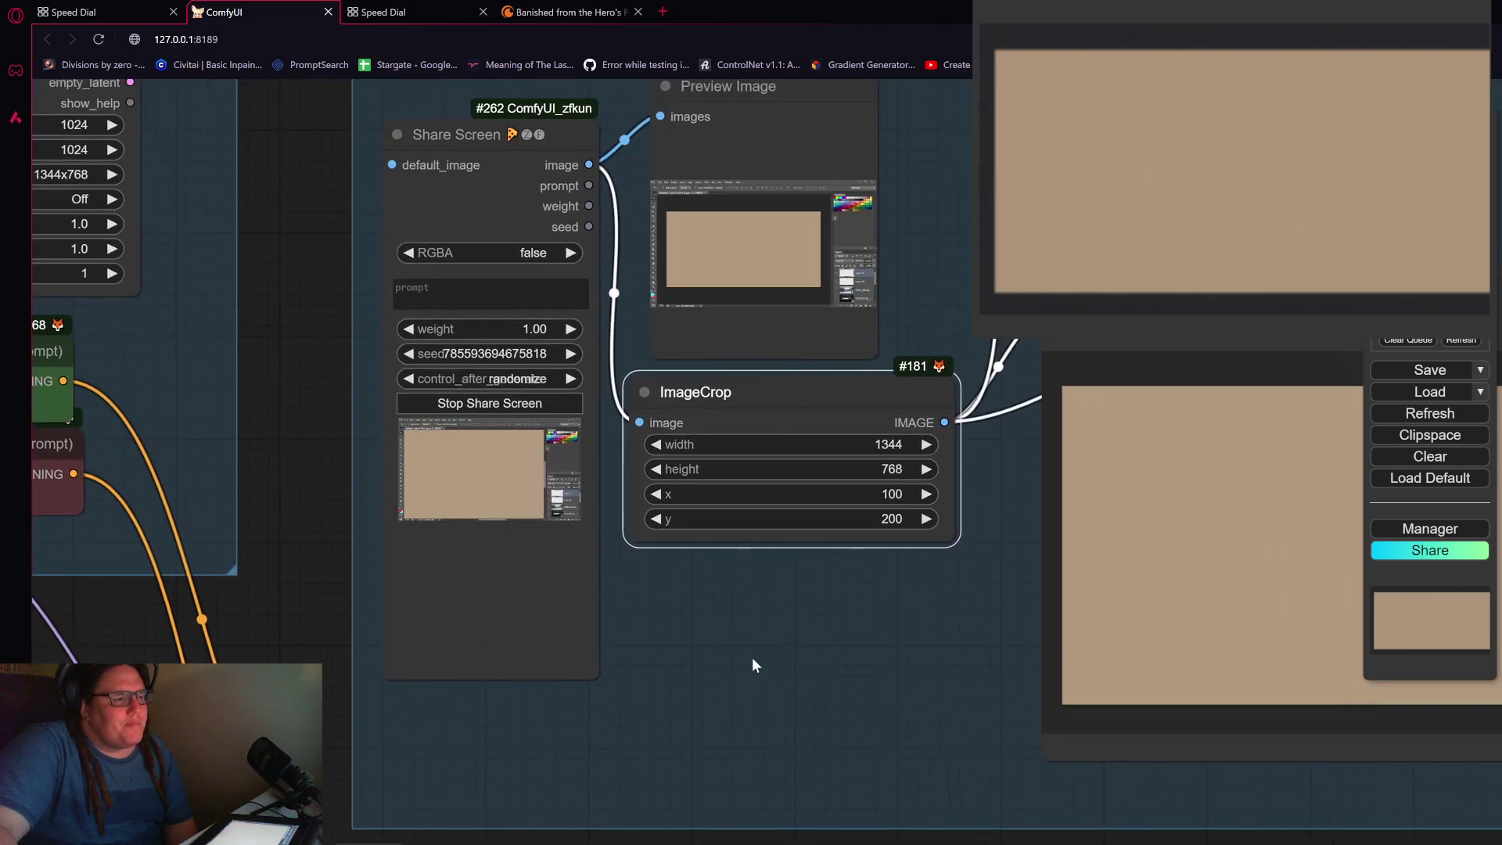
scroll(752, 657, "up", 3)
left_click_drag(759, 654, 789, 706)
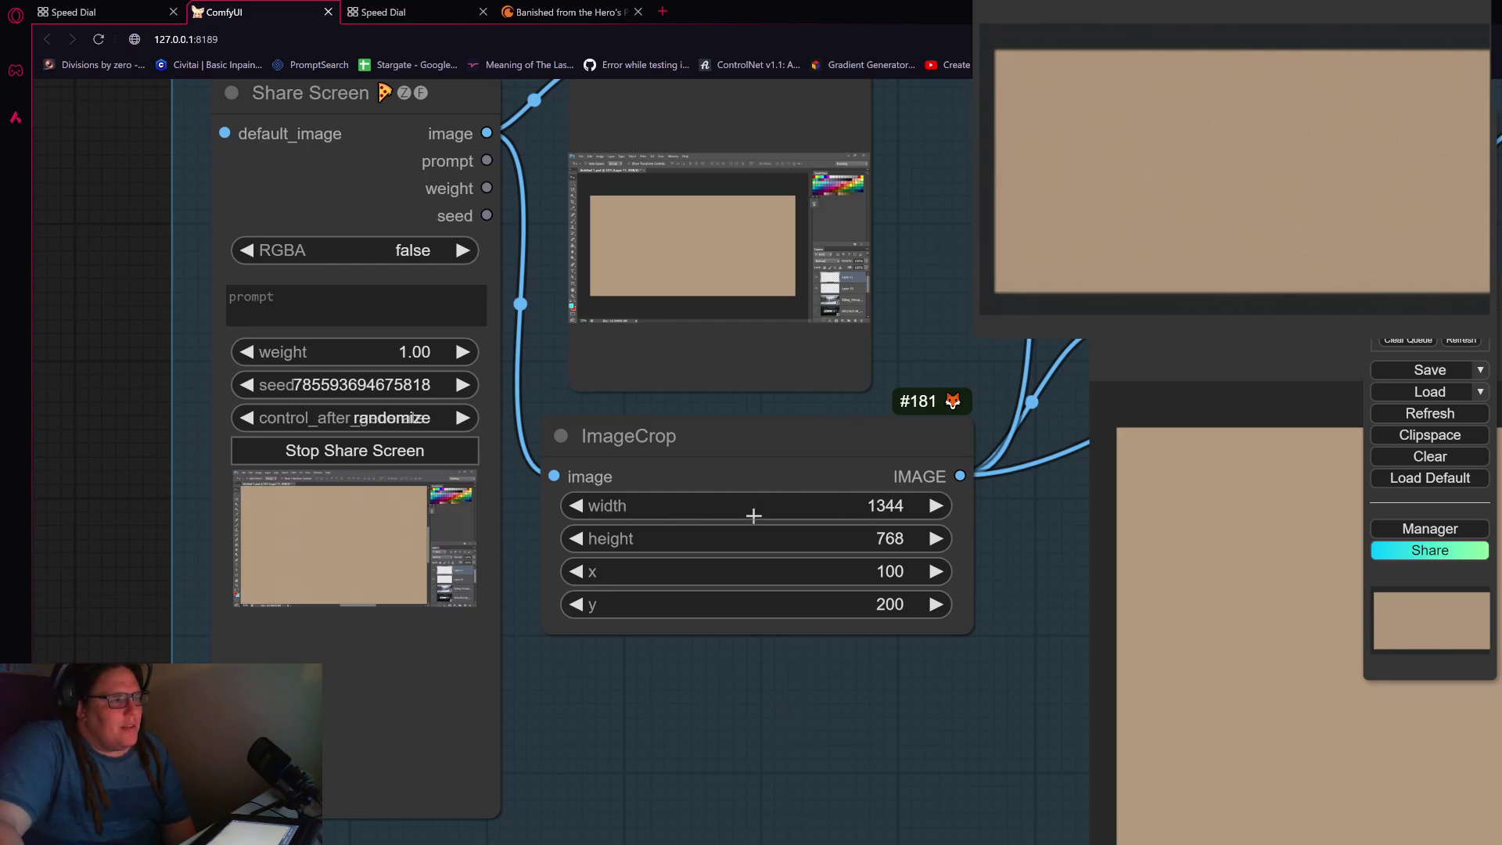
scroll(864, 775, "down", 5)
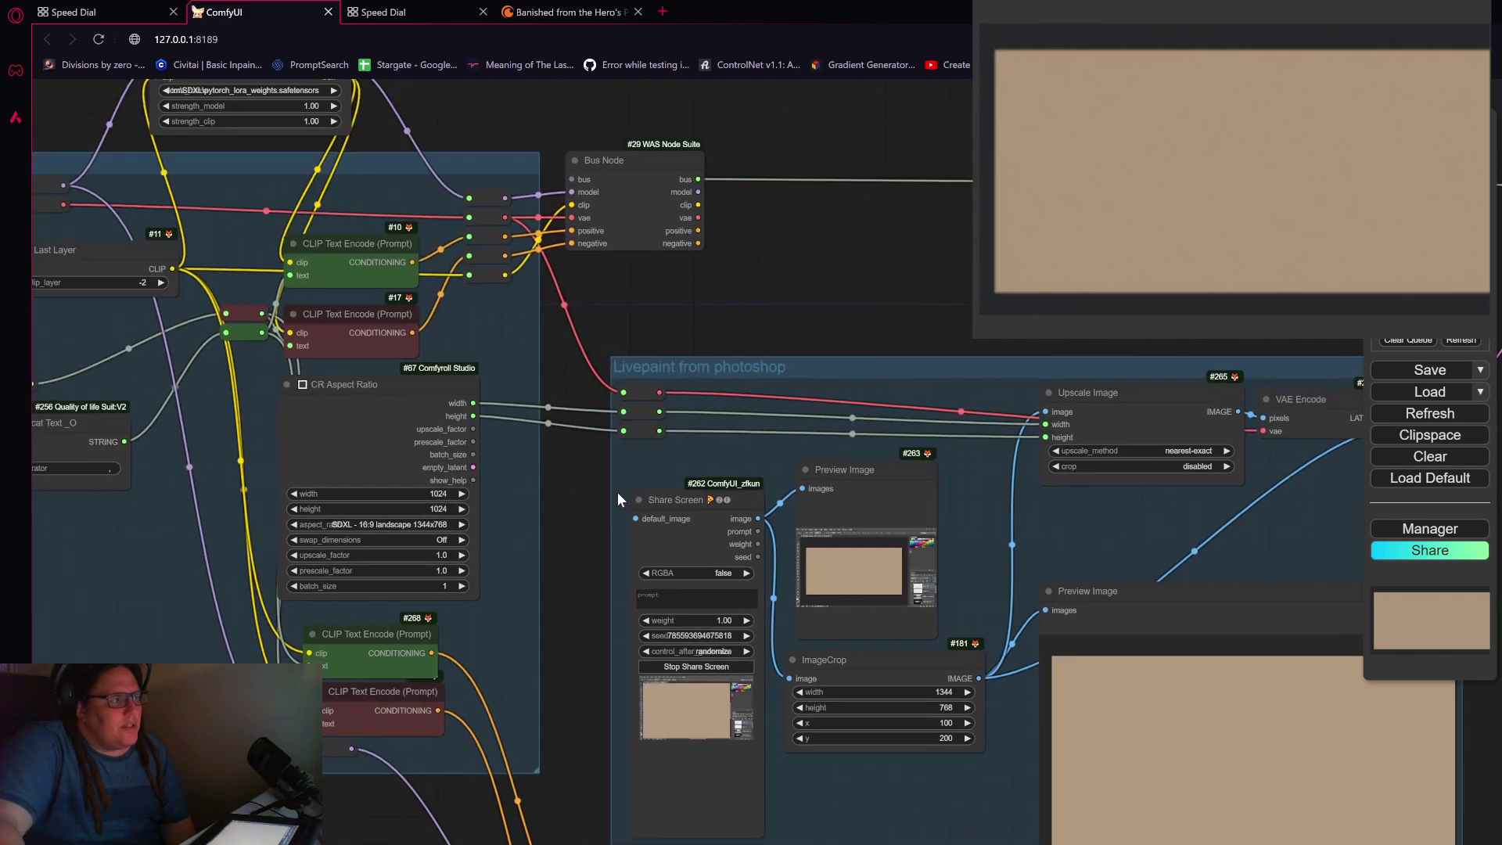
Step: Examine the CR Aspect Ratio node's aspect ratio setting and its width and height outputs
left_click_drag(616, 499, 812, 460)
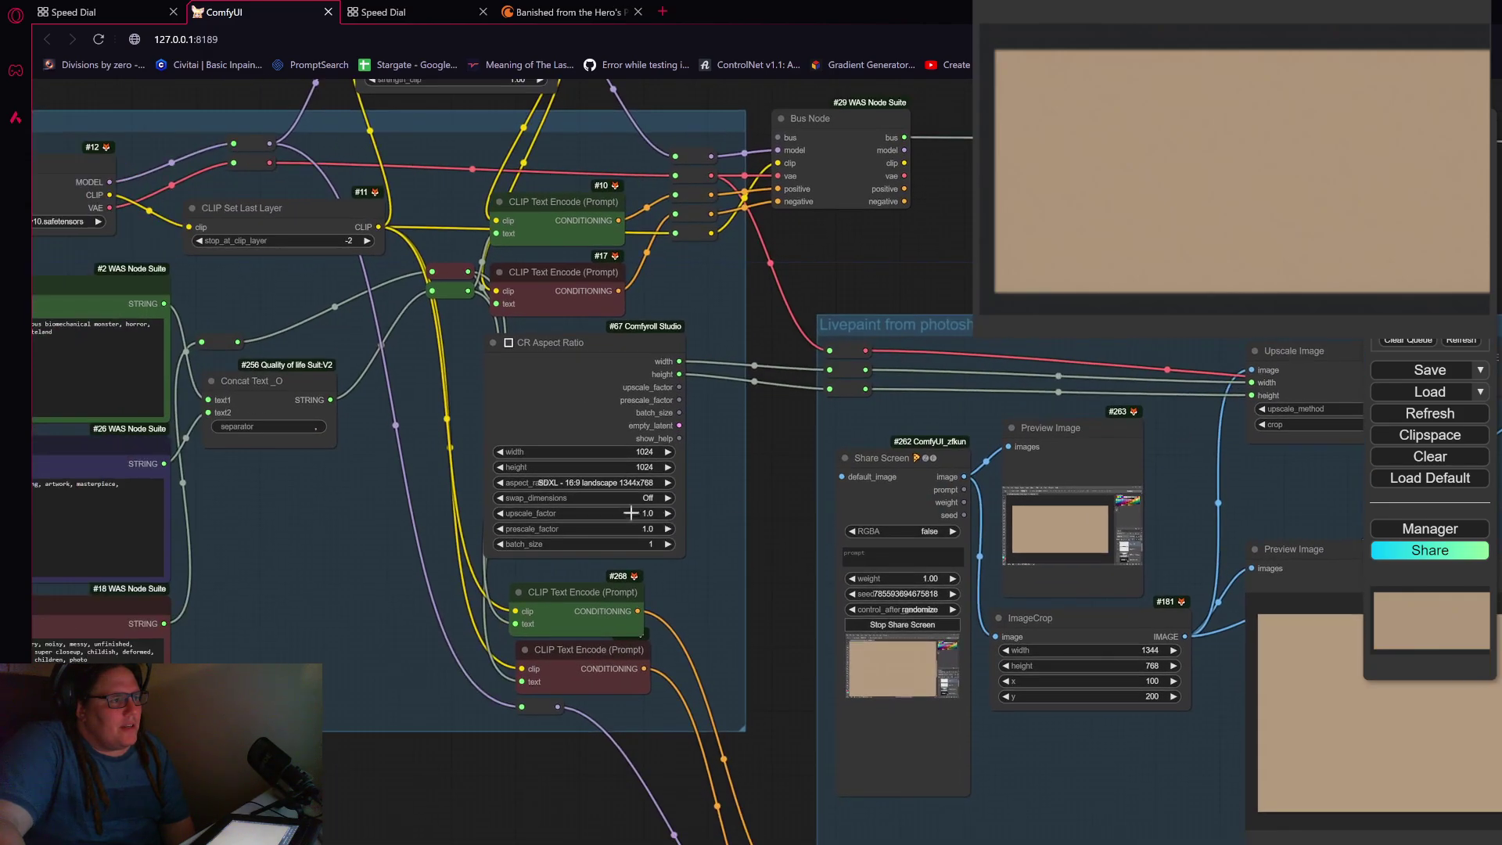
scroll(509, 494, "up", 6)
scroll(565, 489, "up", 3)
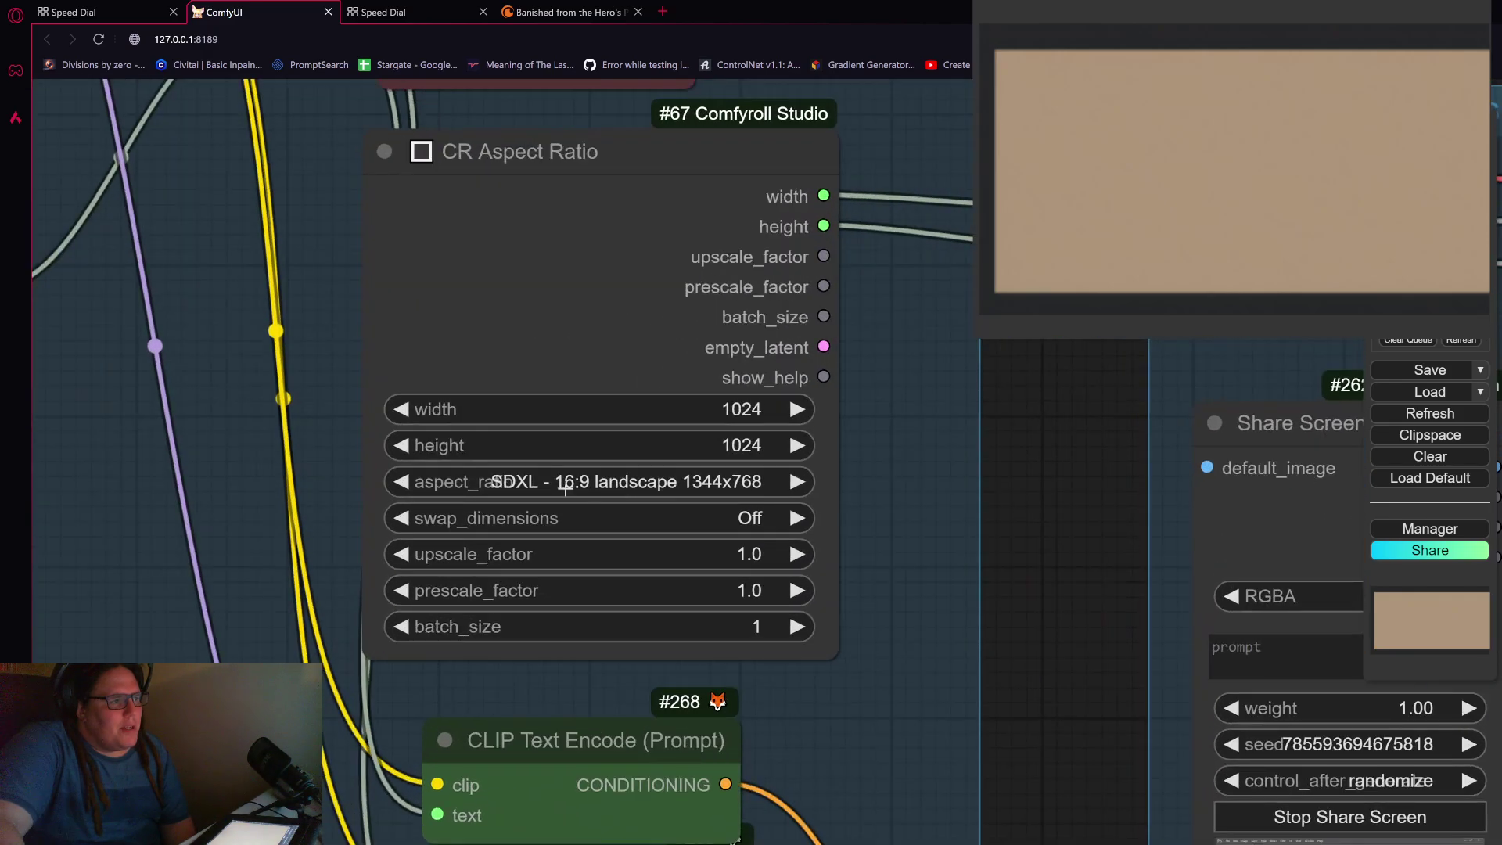
scroll(630, 486, "down", 5)
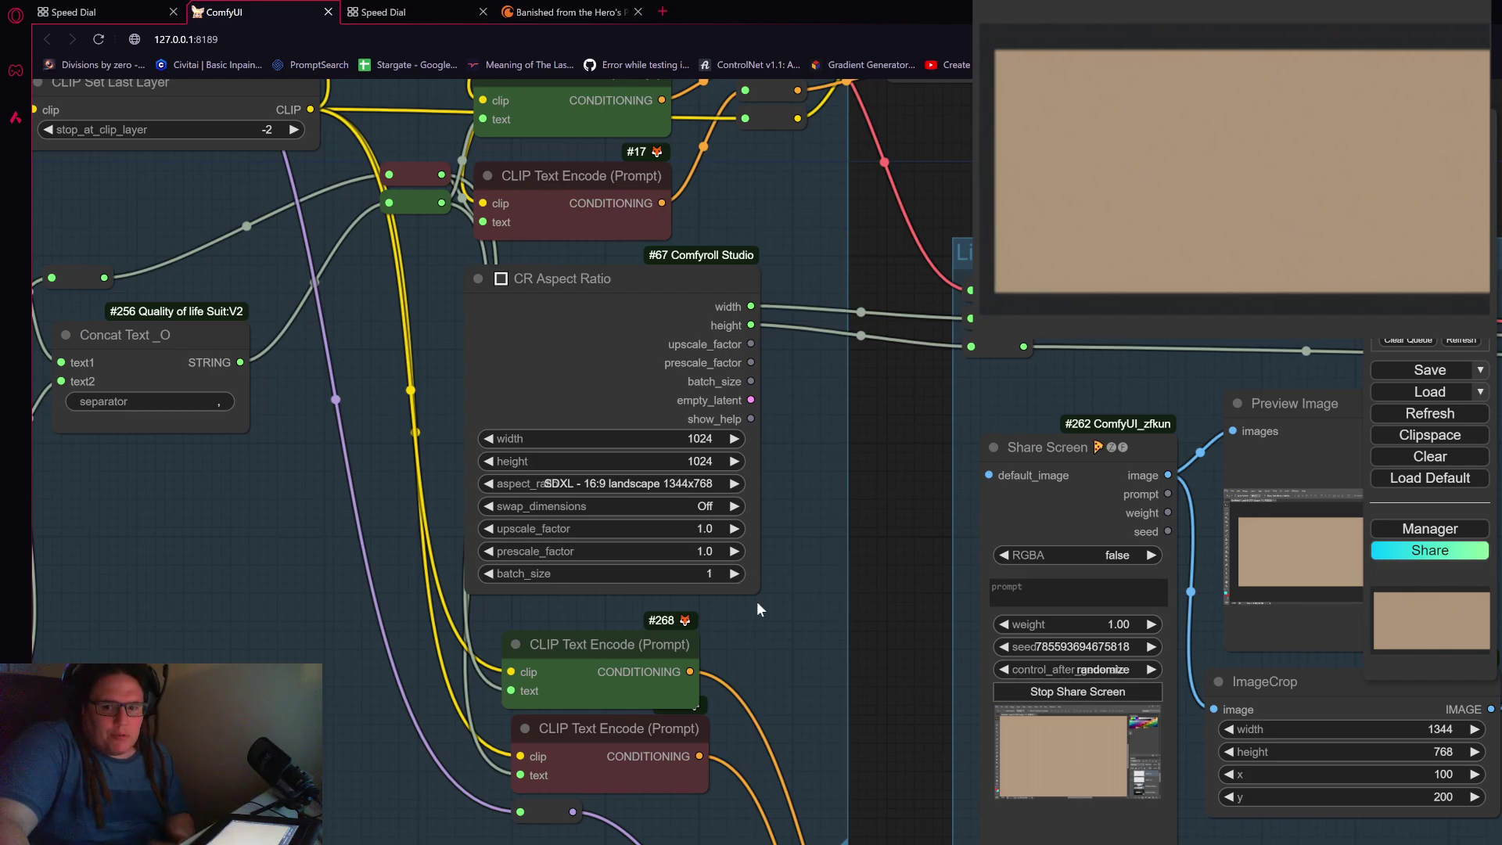
Step: Compare the Share Screen capture preview with the ImageCrop node's width and height fields
left_click_drag(829, 594, 361, 348)
scroll(915, 513, "up", 3)
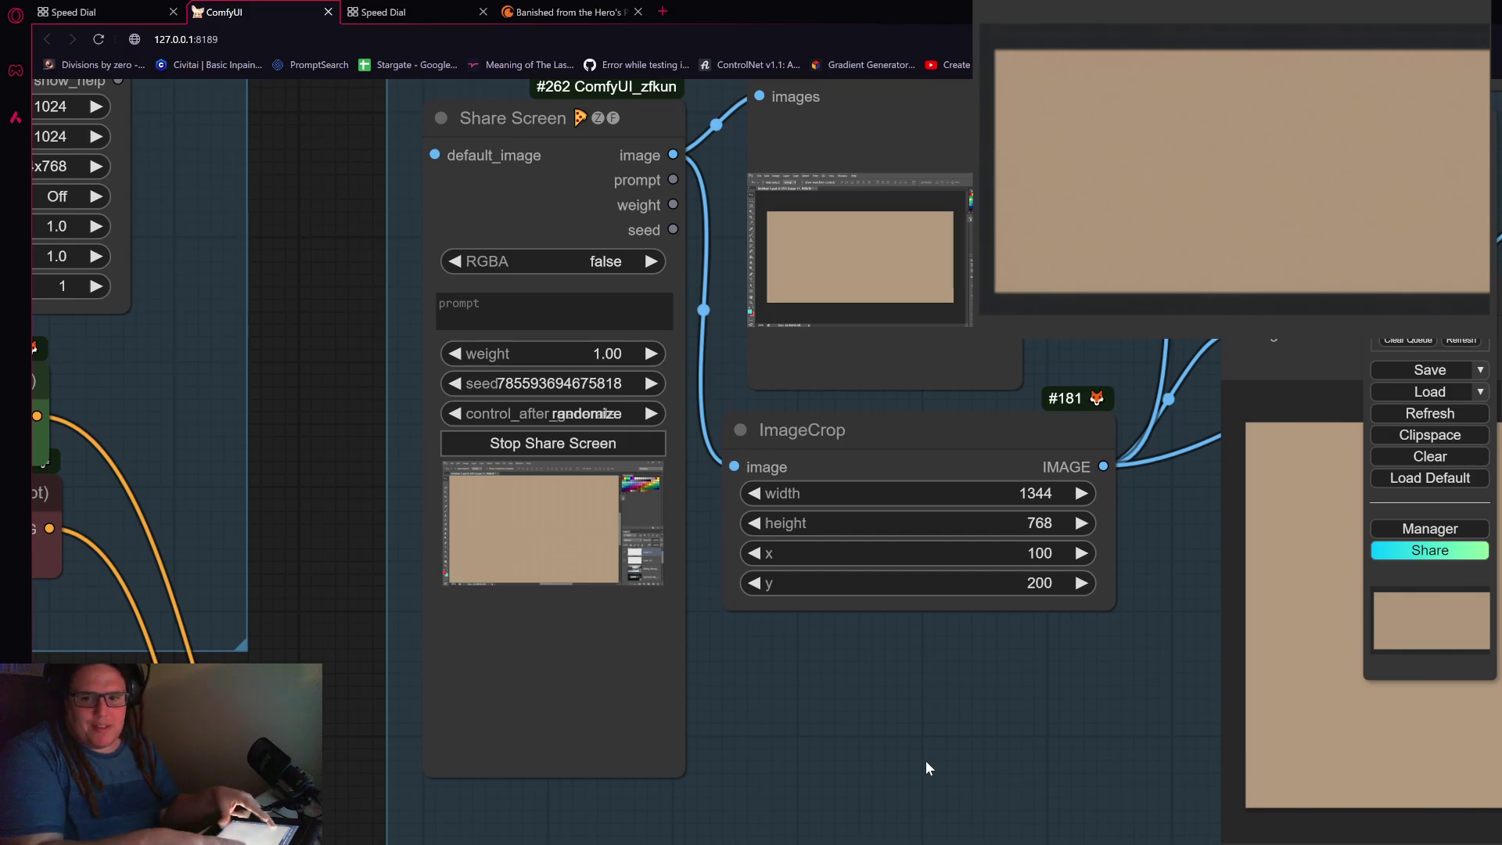
mouse_move(563, 502)
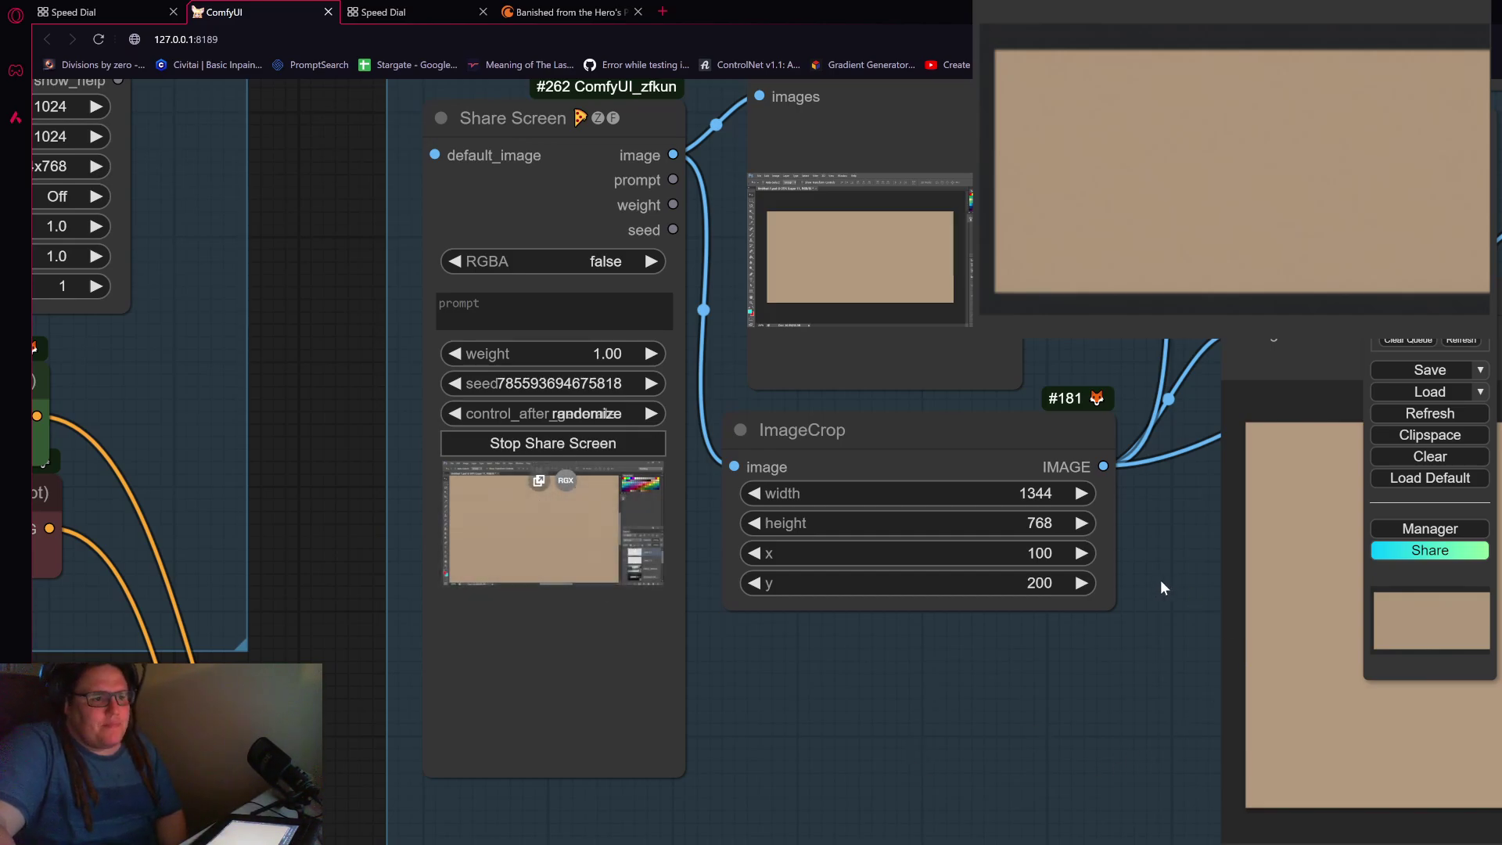
scroll(1048, 499, "up", 3)
scroll(1048, 499, "up", 2)
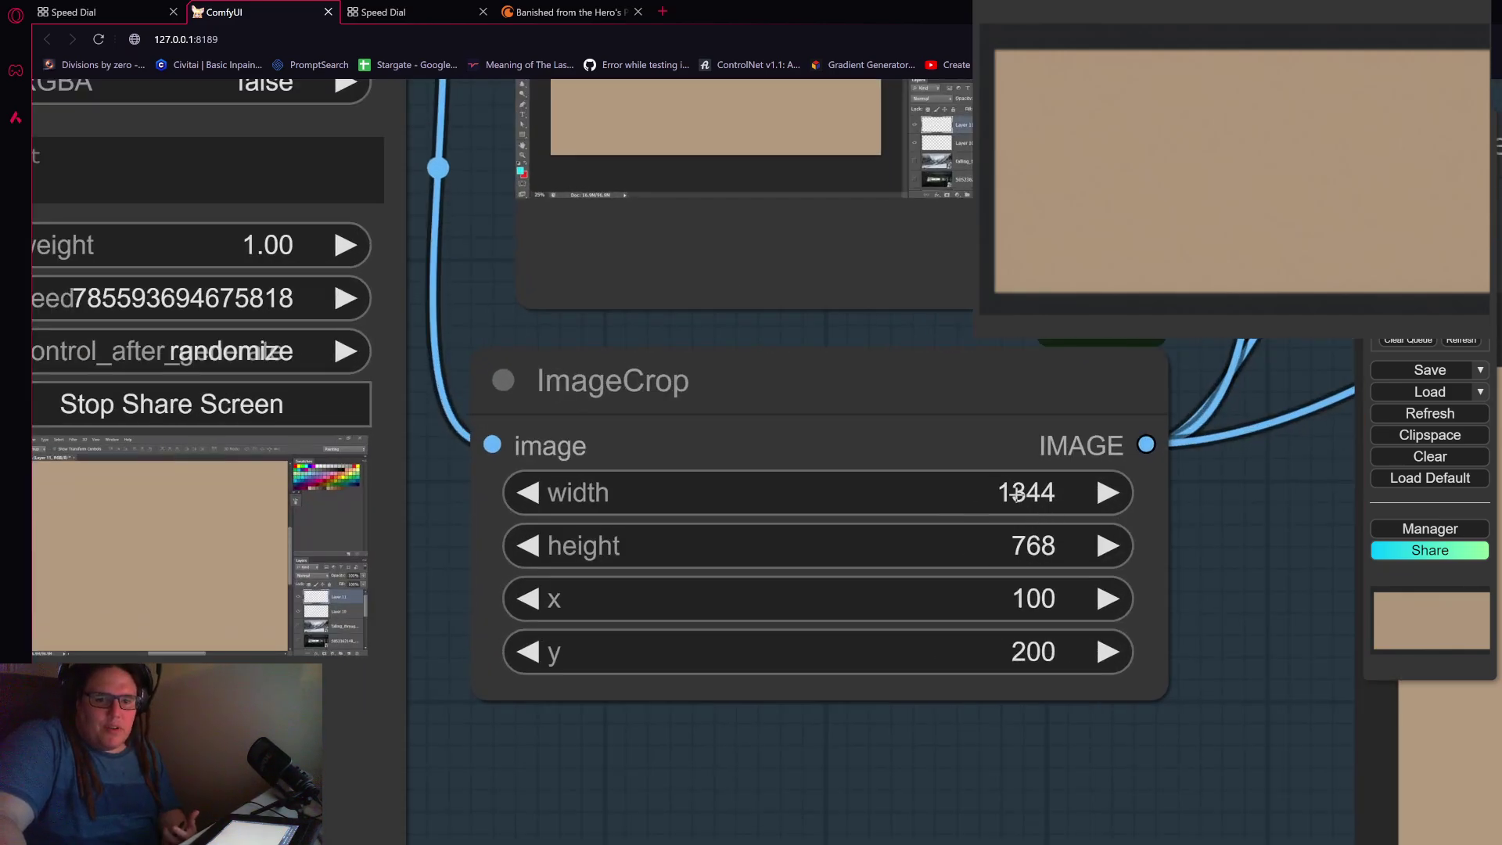
scroll(1017, 489, "down", 5)
scroll(1021, 478, "up", 2)
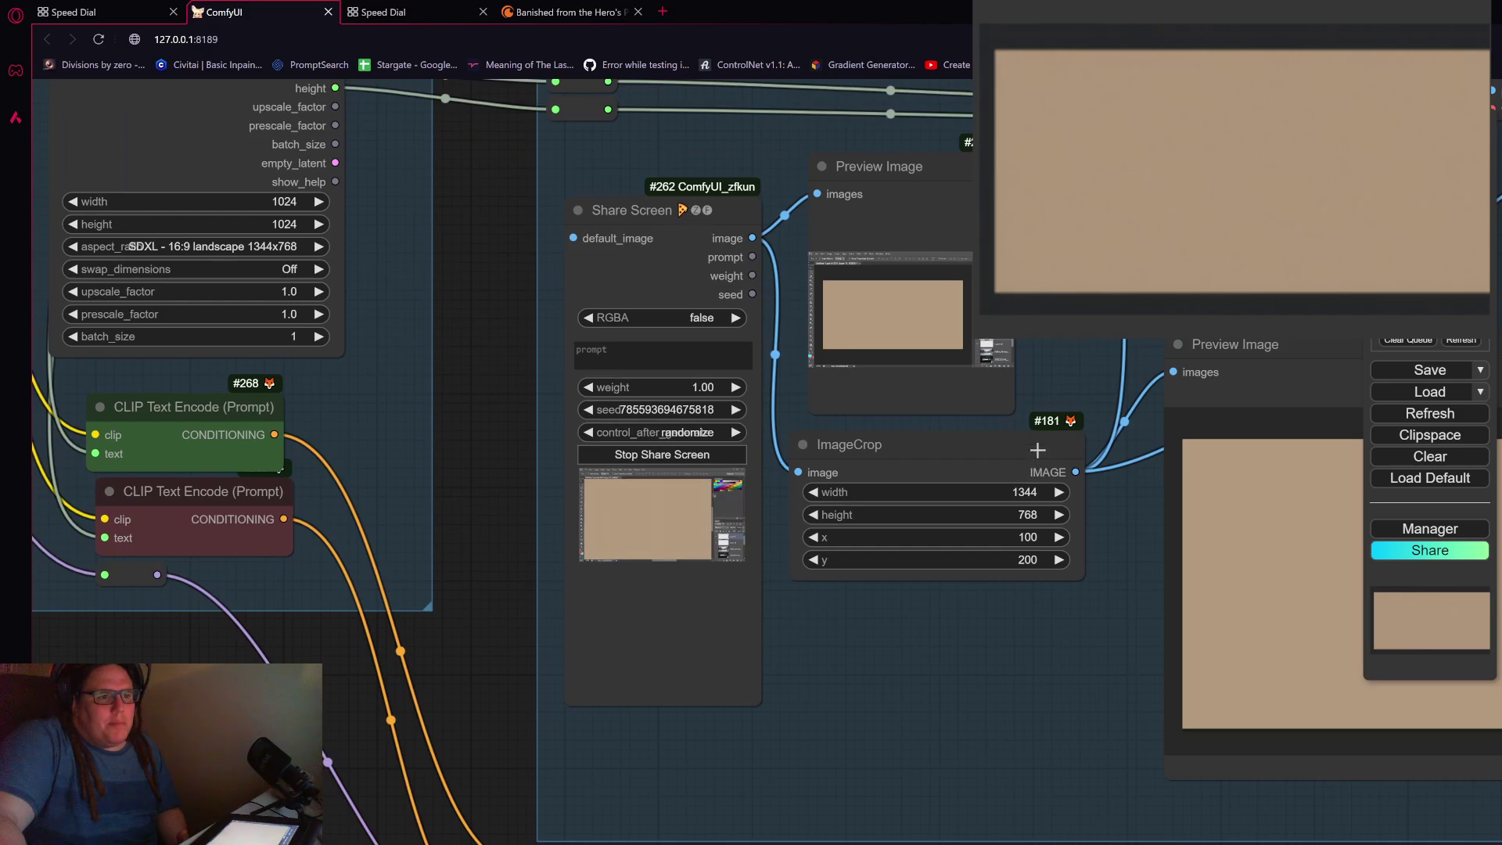
Step: Nudge the Upscale Image node slightly upward in the Livepaint from photoshop group and inspect its inputs
left_click_drag(1060, 374, 974, 474)
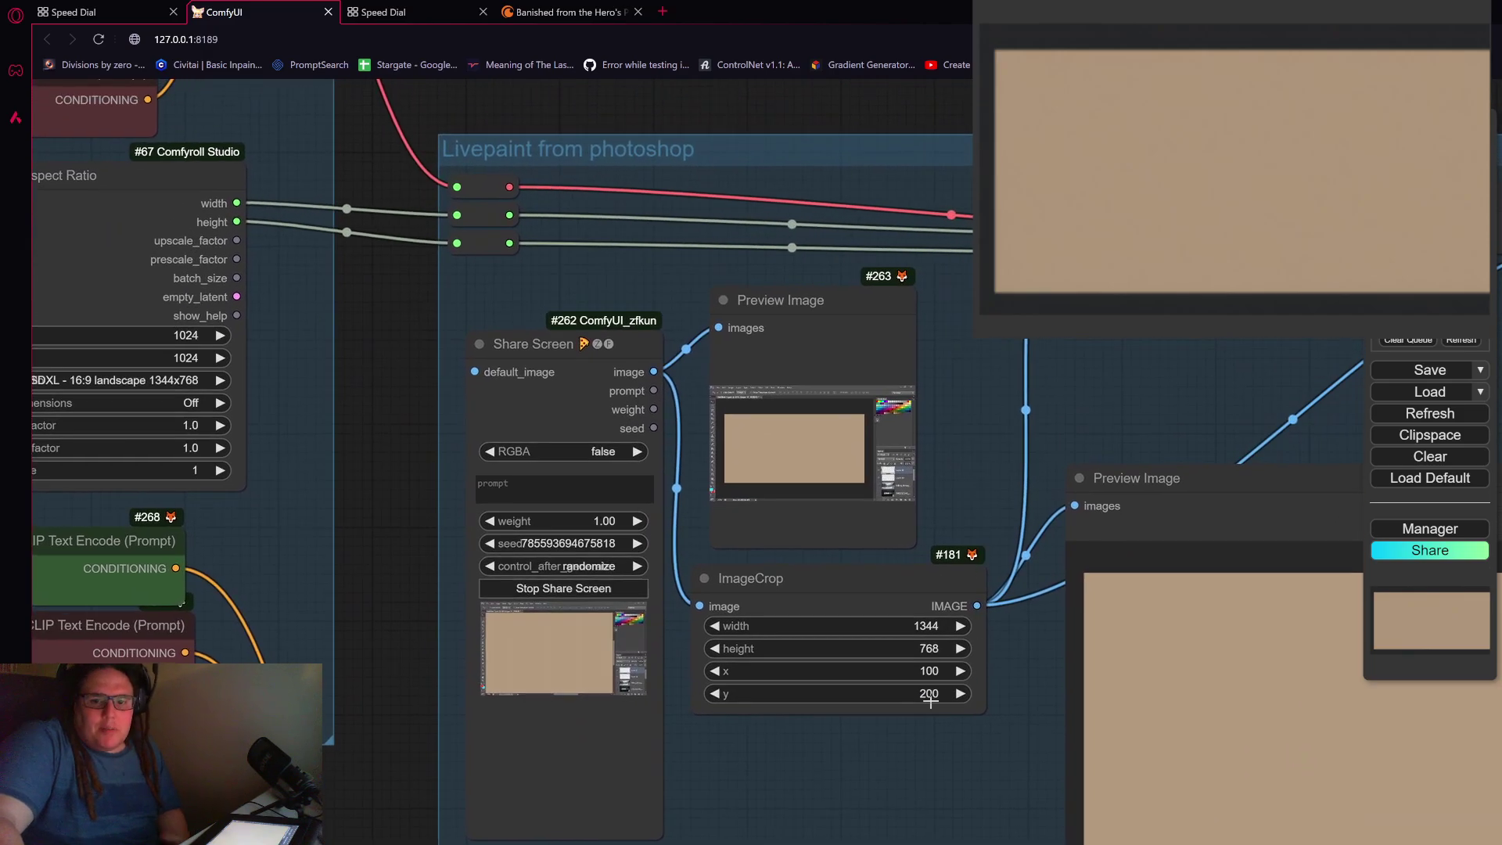
left_click_drag(1049, 374, 862, 500)
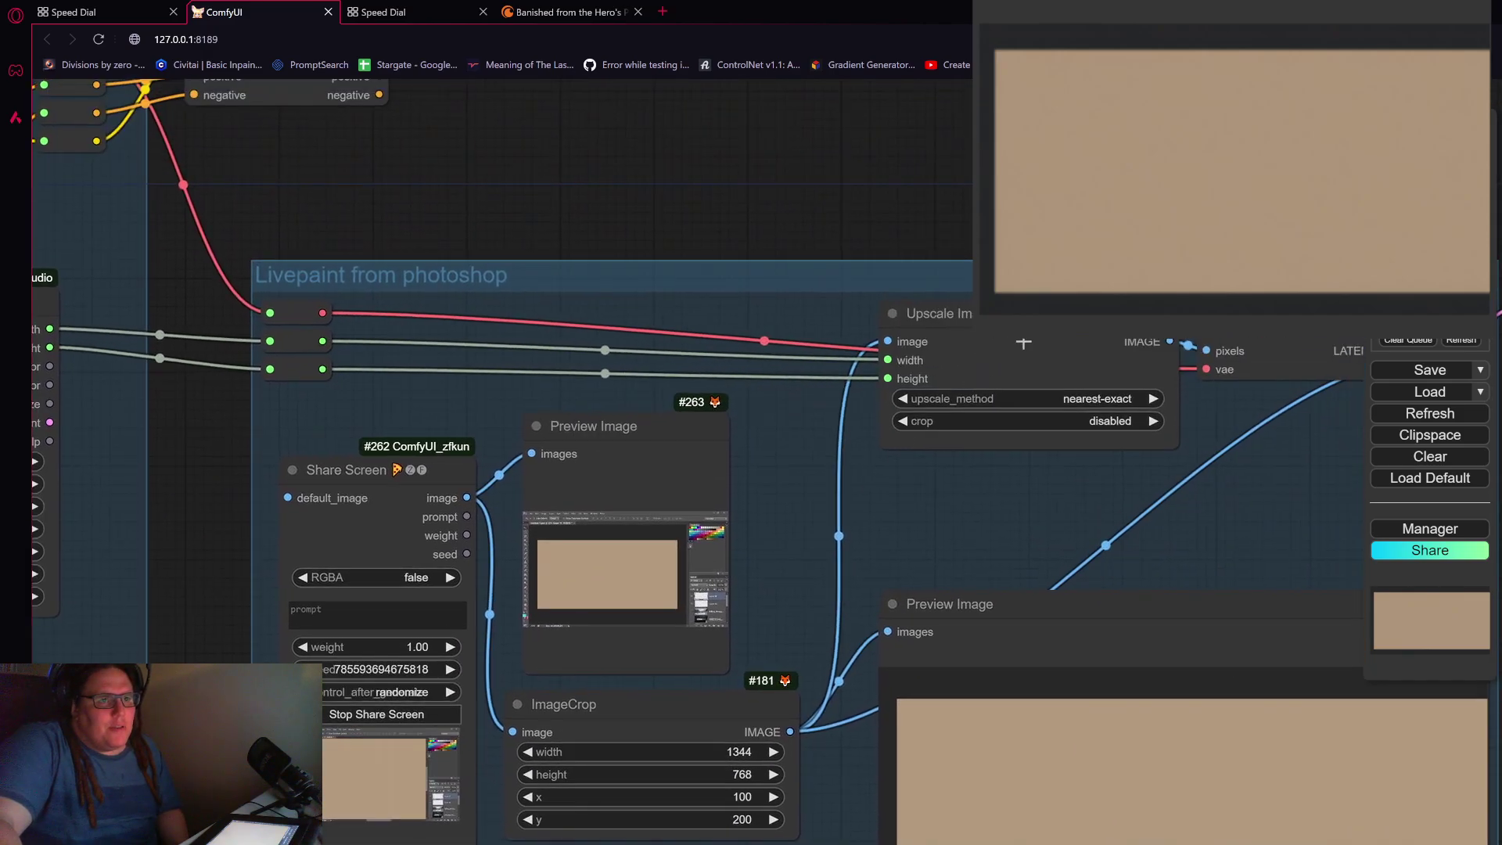
left_click(1184, 331)
left_click_drag(1013, 376, 1009, 373)
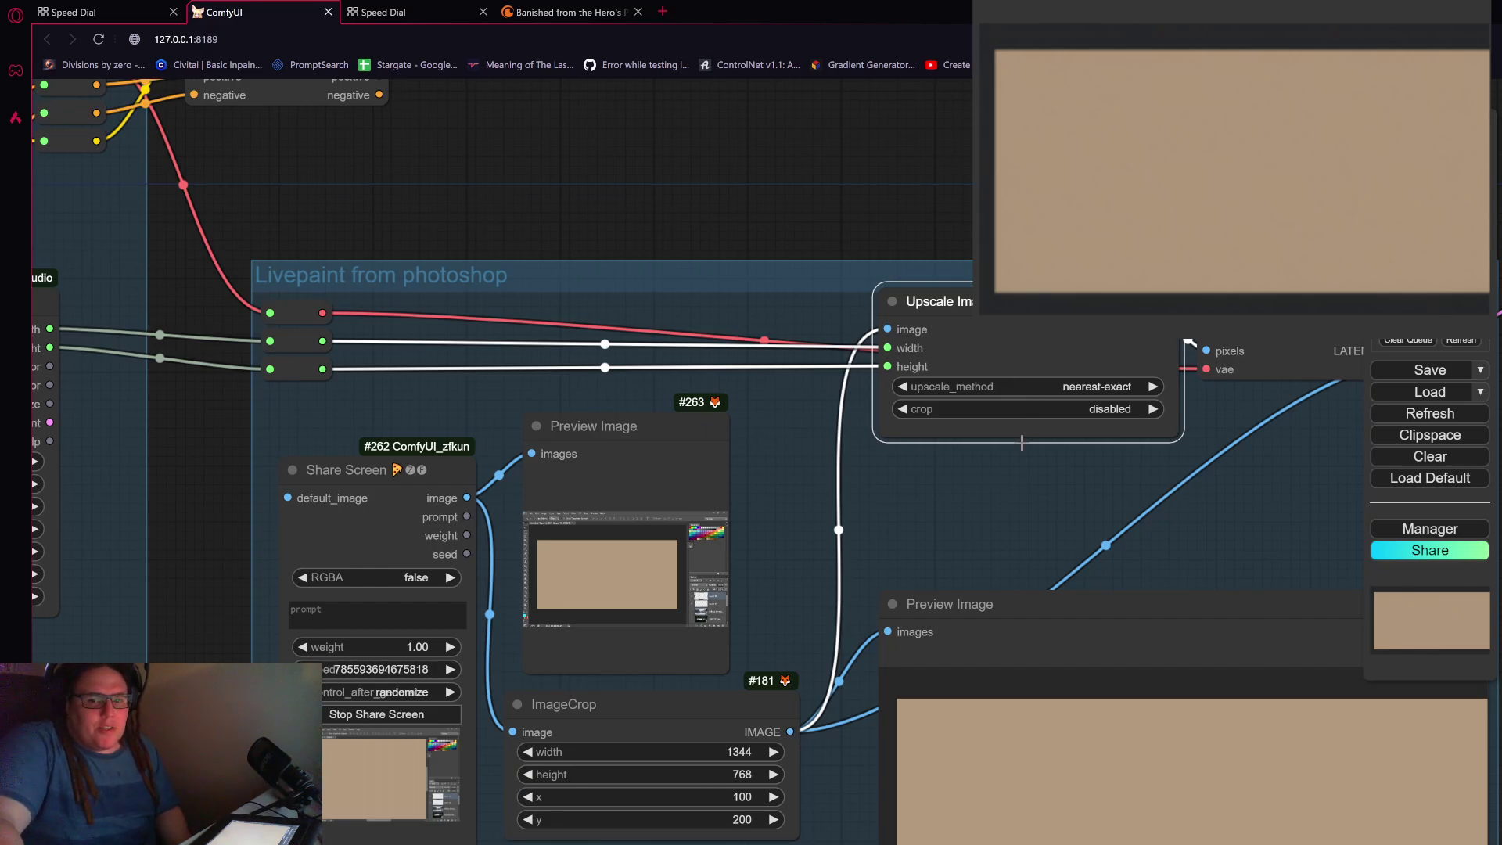
Step: Trace the width and height links from the CR Aspect Ratio node through the reroutes into the Upscale Image node
left_click_drag(1042, 485, 1338, 526)
scroll(1048, 485, "down", 2)
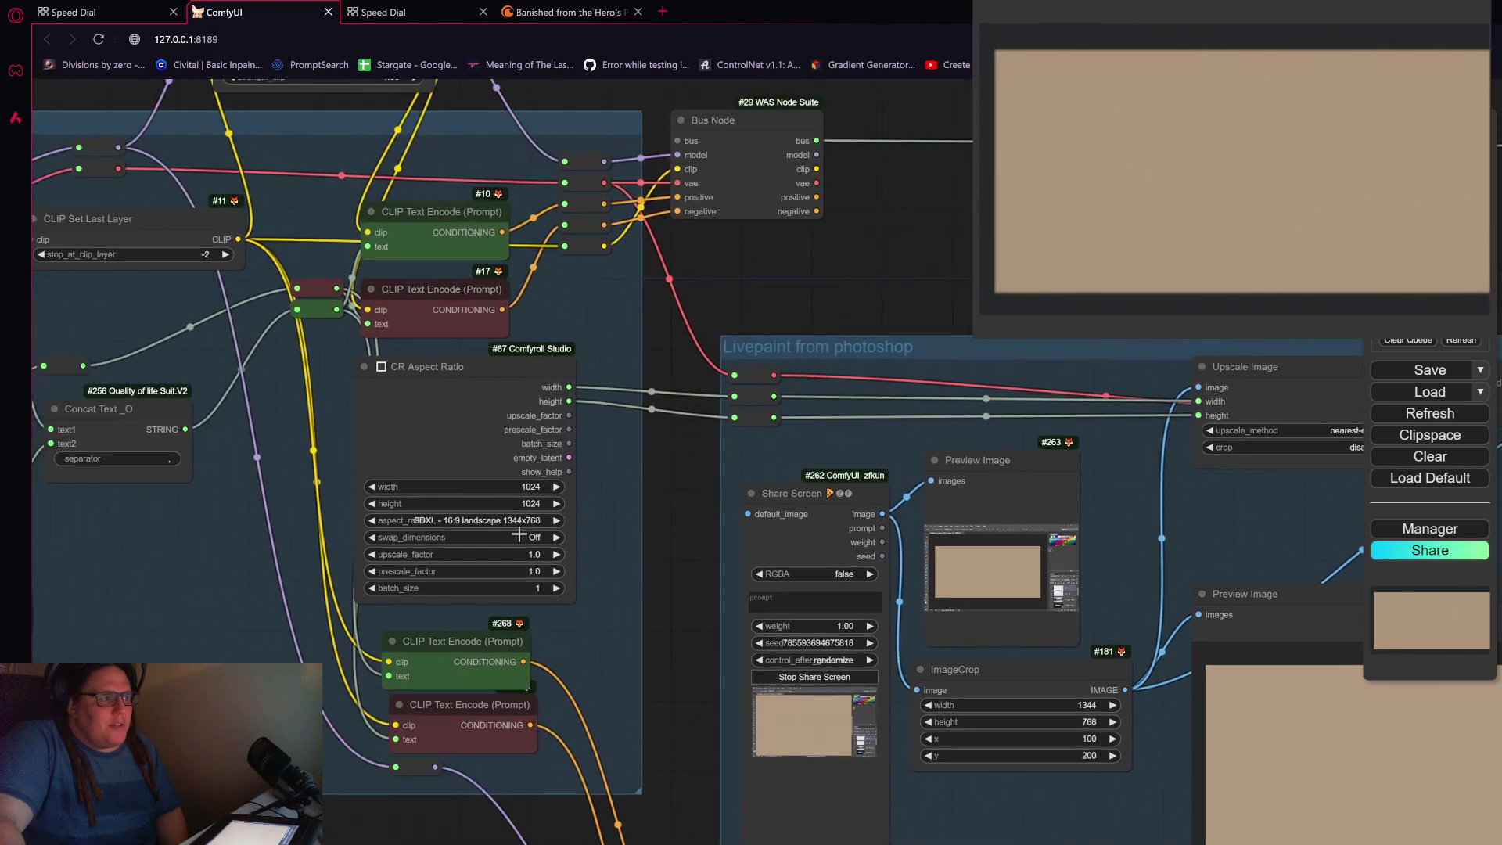
left_click(1261, 380)
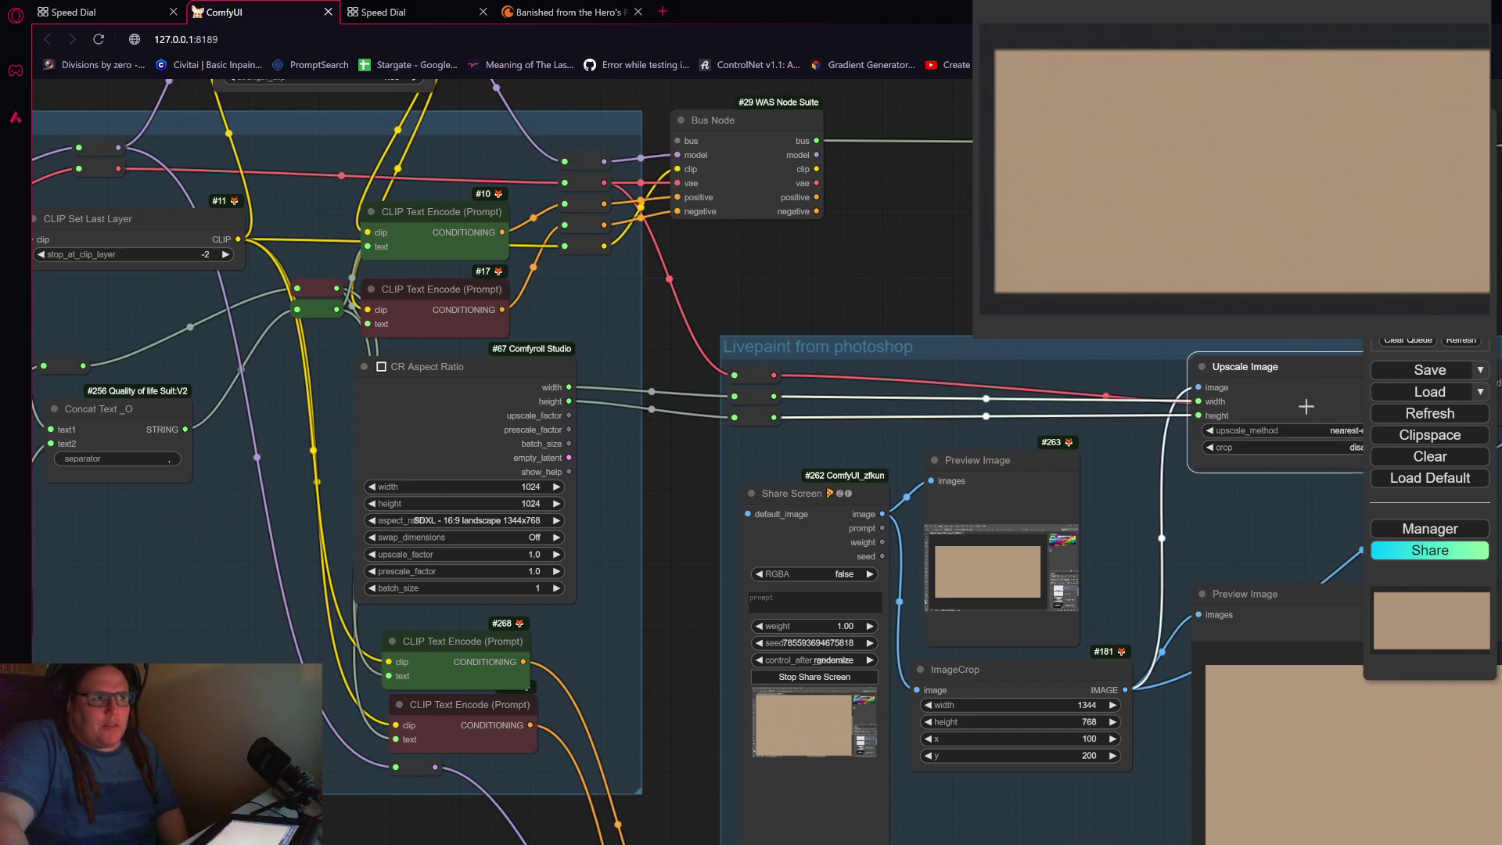
left_click(491, 406)
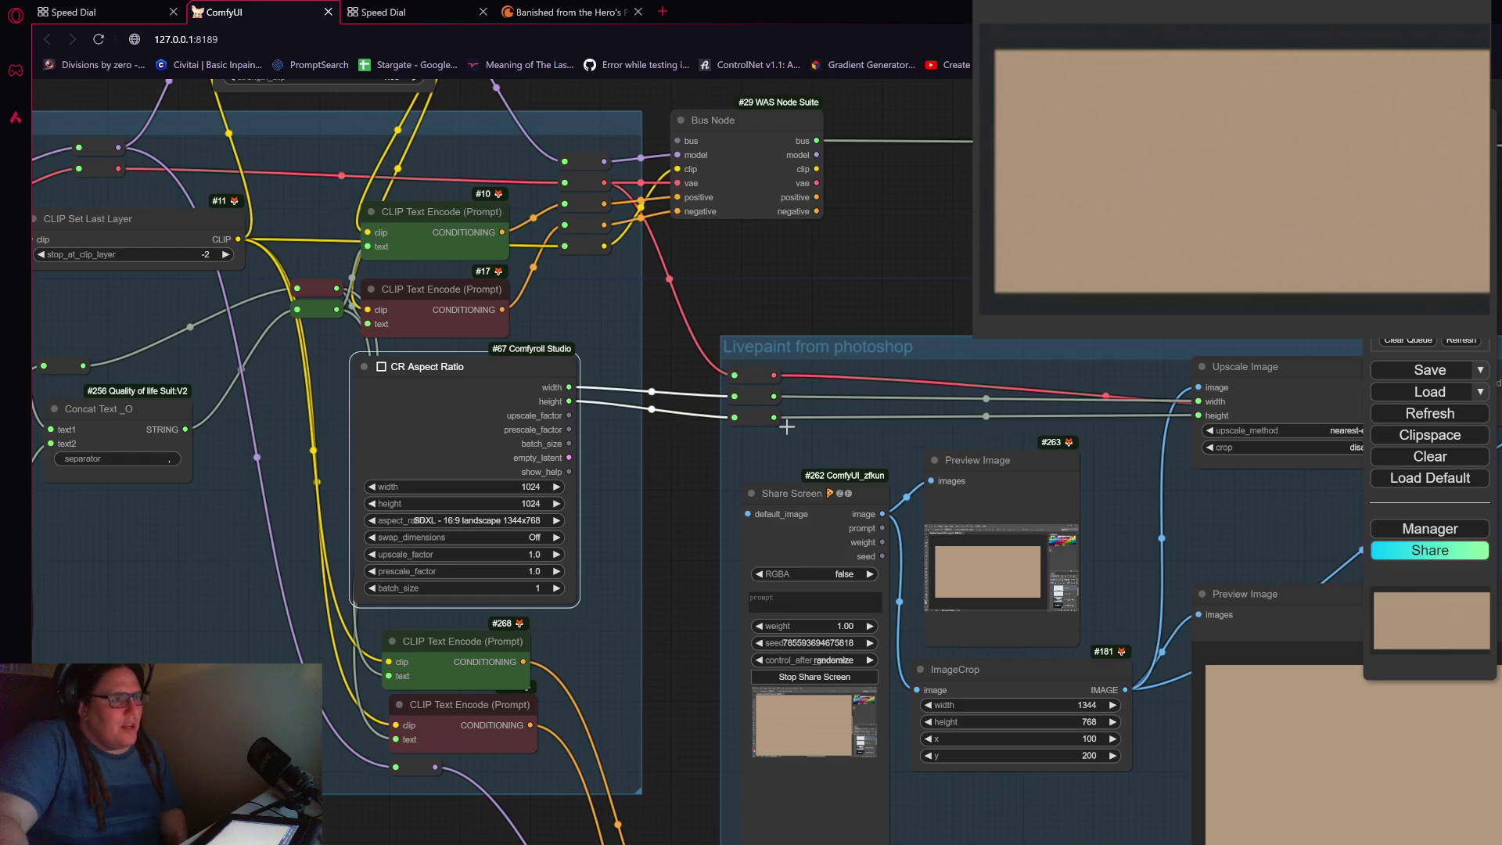
scroll(750, 396, "up", 6)
scroll(960, 434, "down", 3)
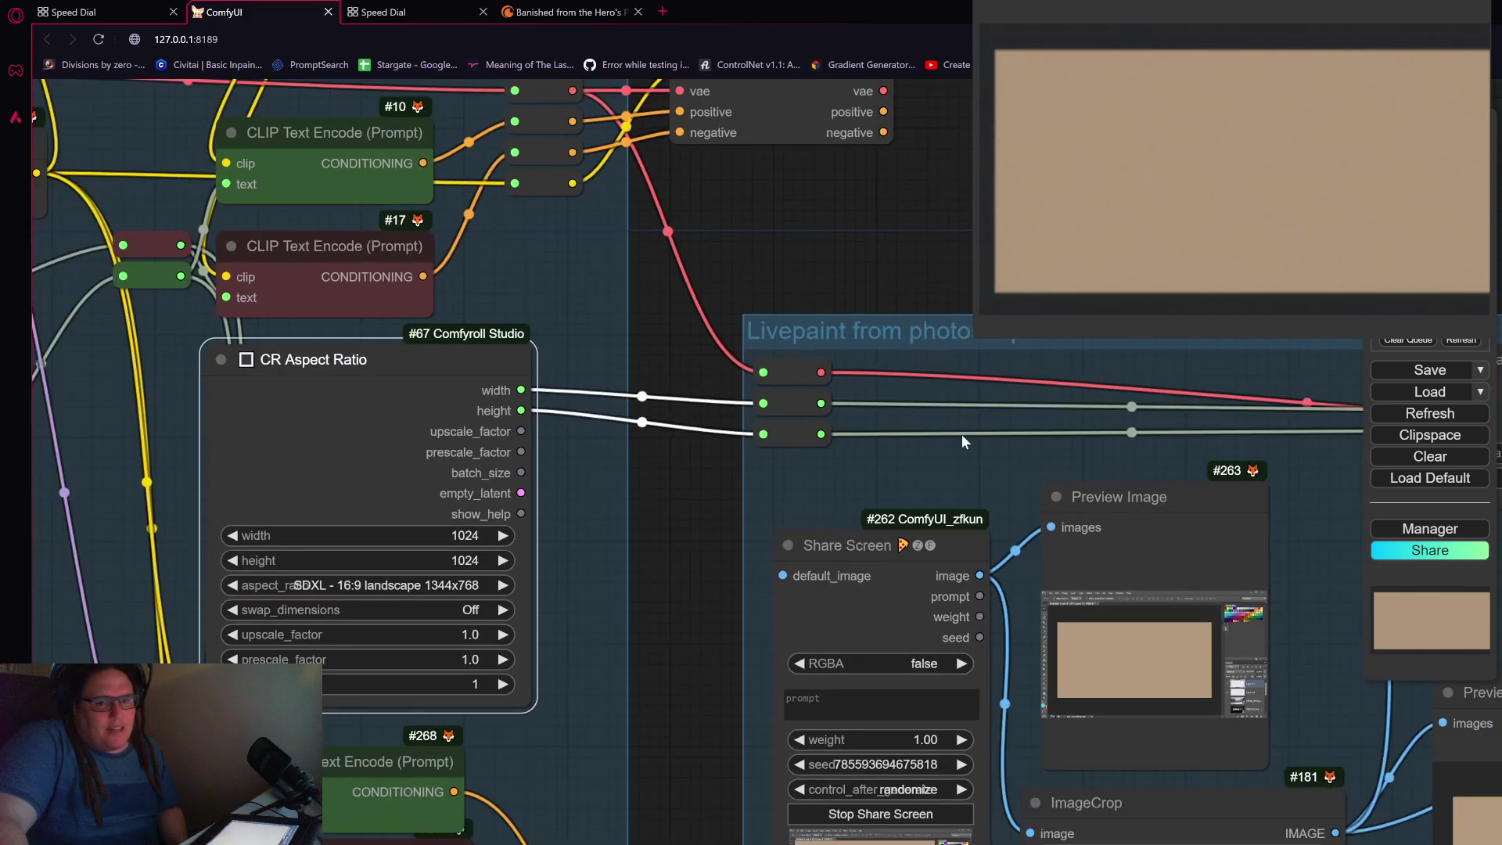
left_click_drag(961, 435, 568, 227)
left_click(1052, 343)
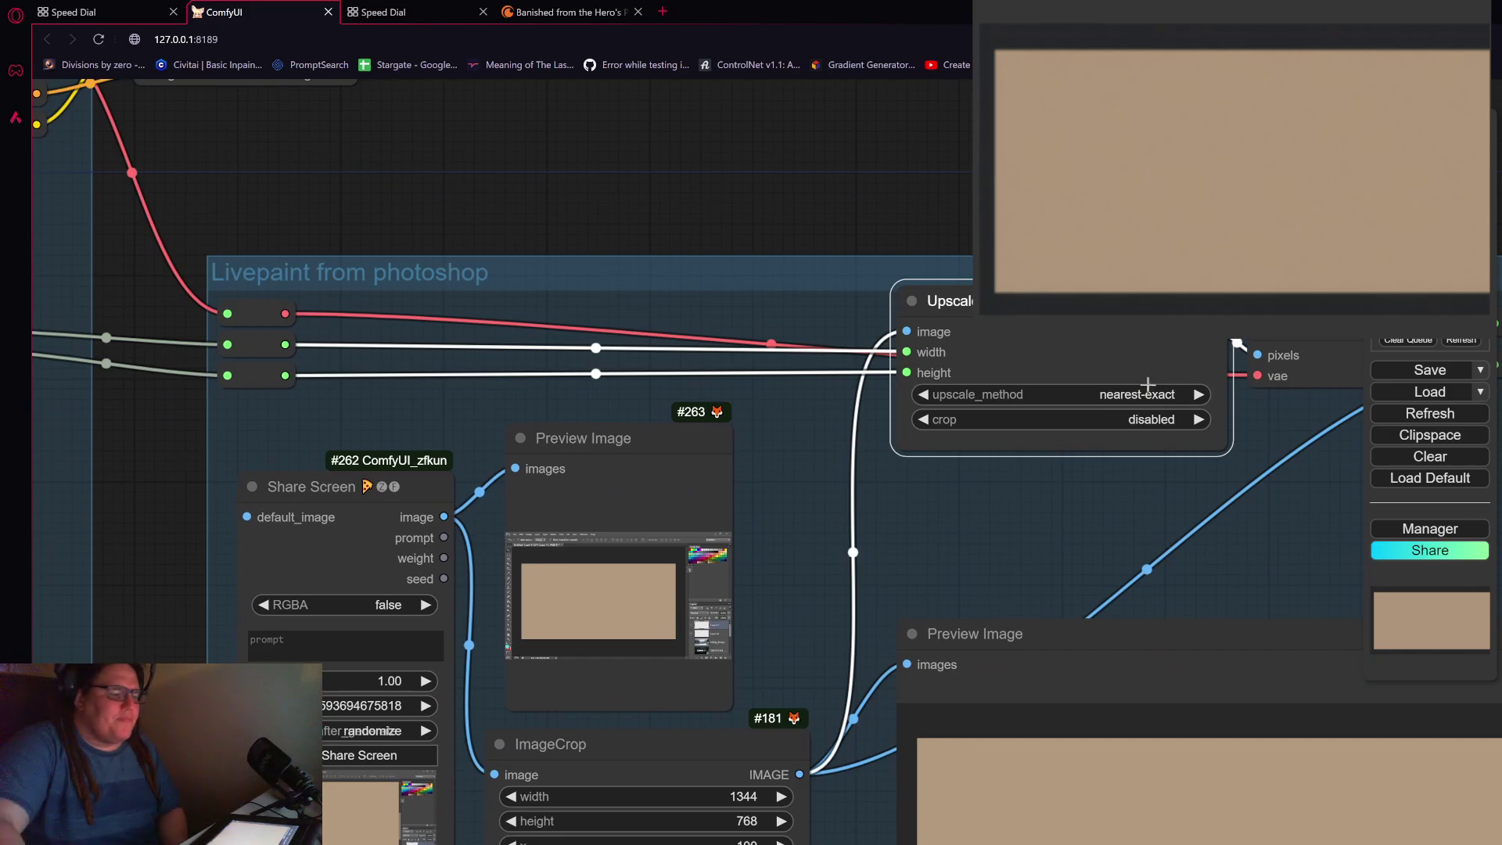
Step: Examine the ImageCrop node's x and y offset fields beside the shared screen preview
left_click_drag(824, 641, 878, 345)
scroll(682, 563, "up", 4)
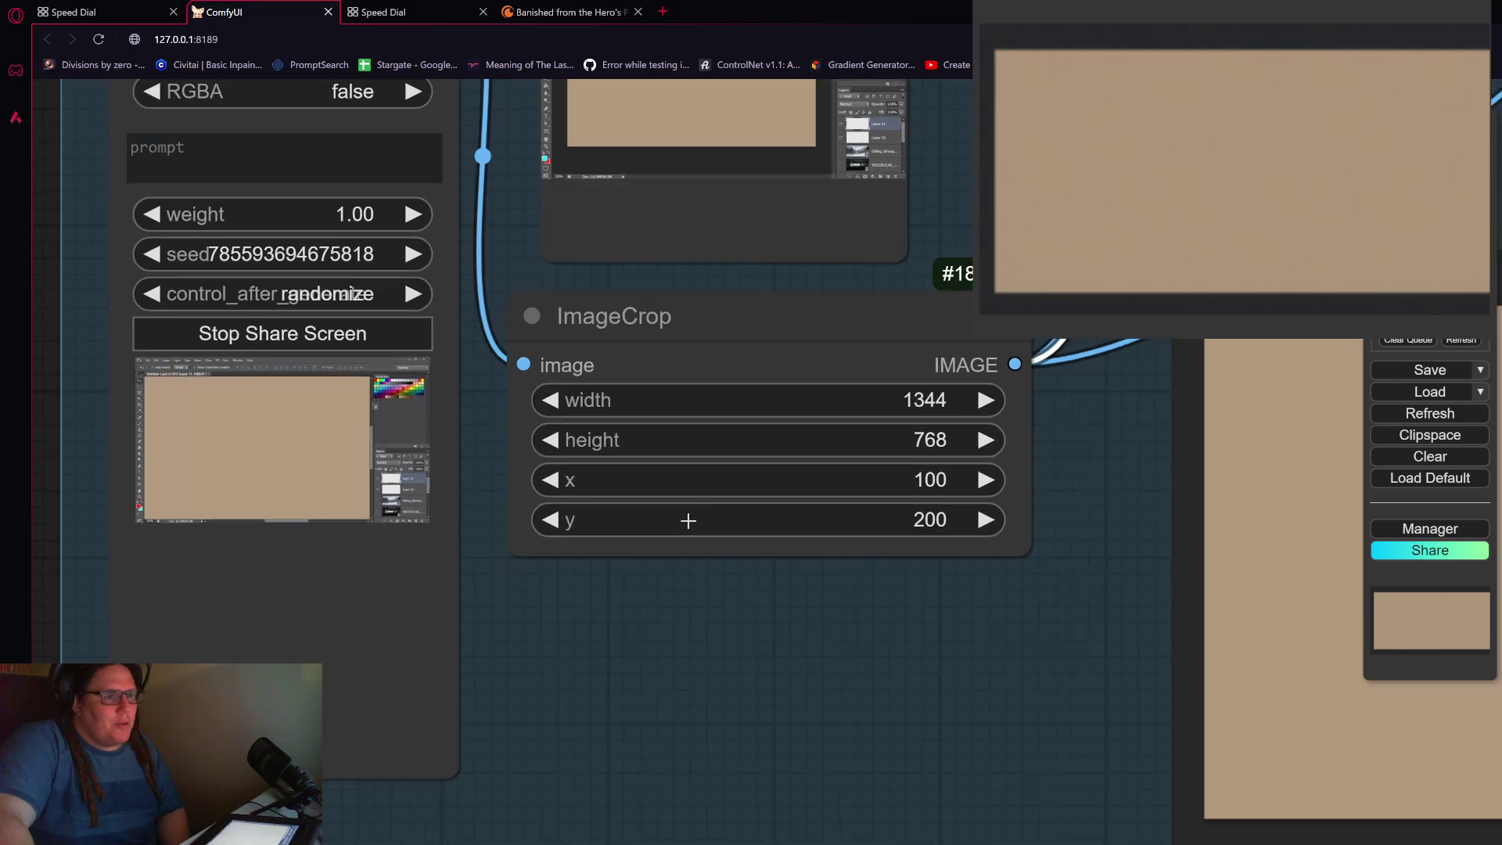
scroll(667, 553, "up", 2)
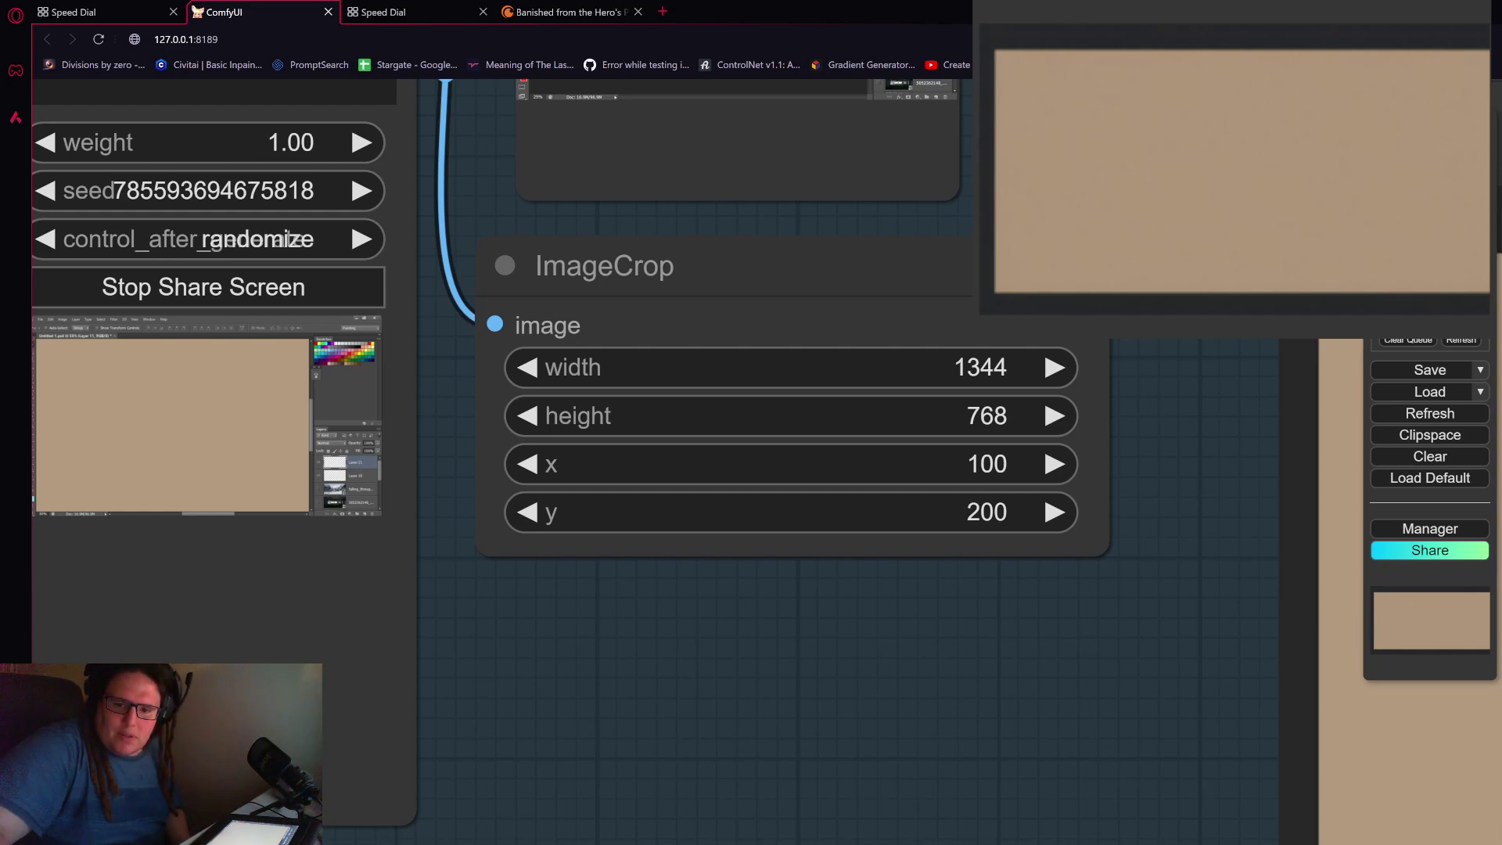
Step: Switch to Photoshop and paint a rough red rectangle with the Brush tool on Layer 11 to represent the capture area
key("alt+Tab")
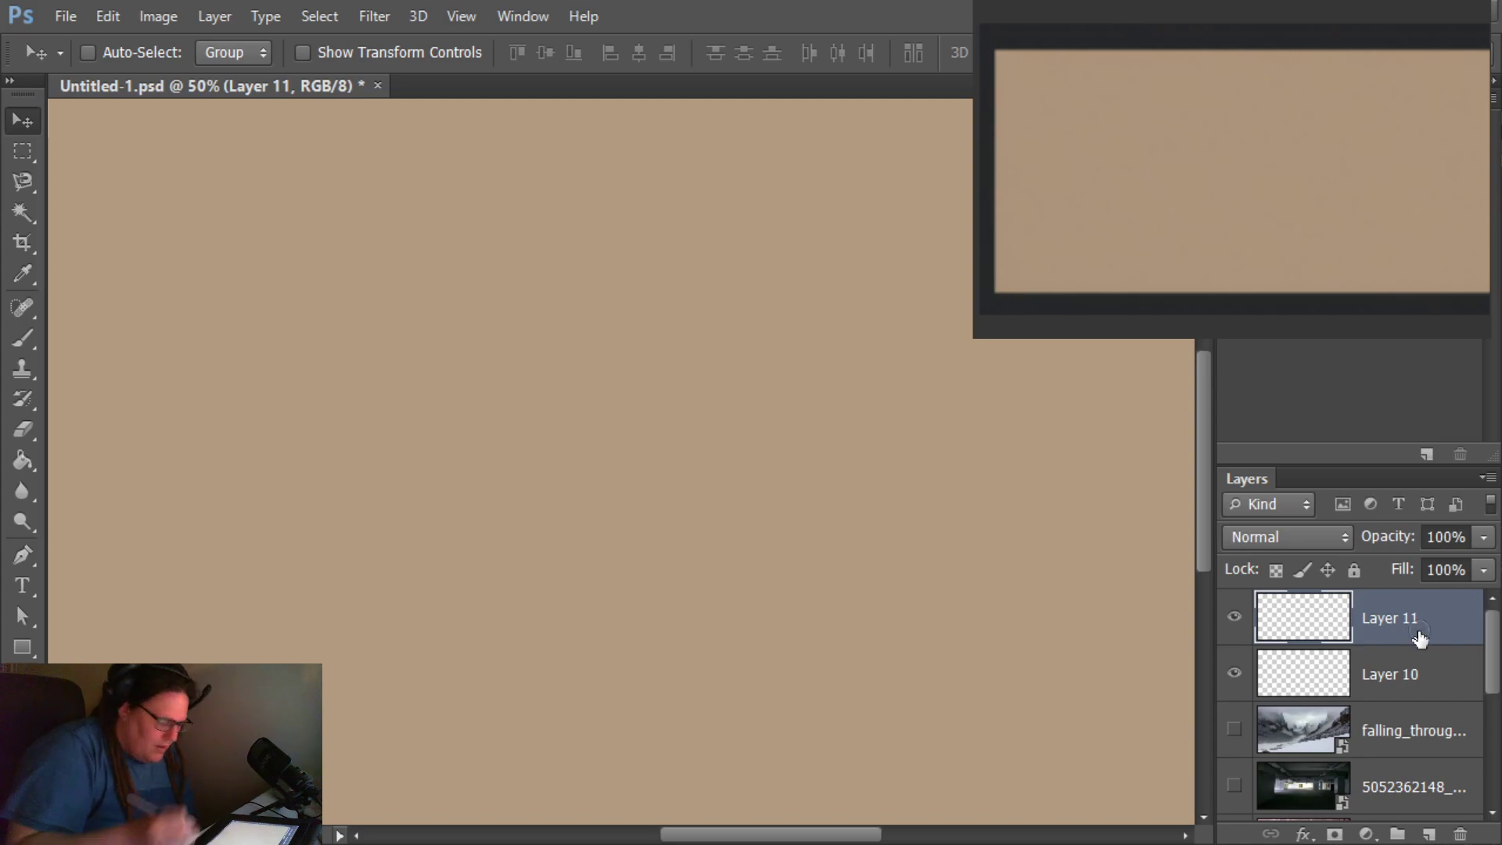
left_click(23, 338)
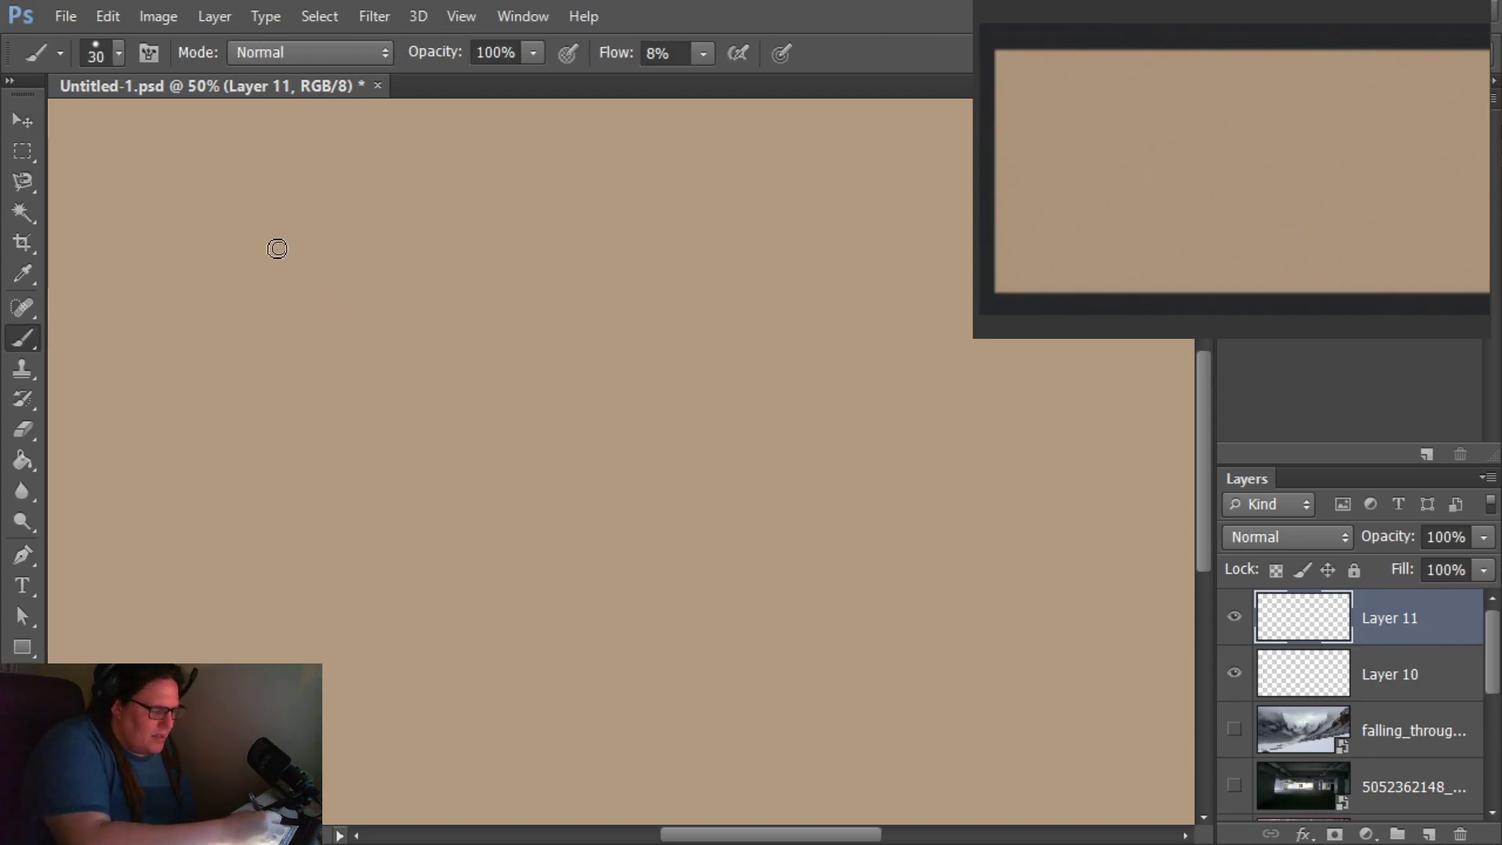
left_click_drag(184, 188, 201, 607)
mouse_move(183, 196)
left_mouse_down()
mouse_move(190, 654)
mouse_move(347, 209)
mouse_move(973, 223)
mouse_move(942, 611)
mouse_move(883, 687)
left_mouse_up()
left_click_drag(179, 648, 890, 683)
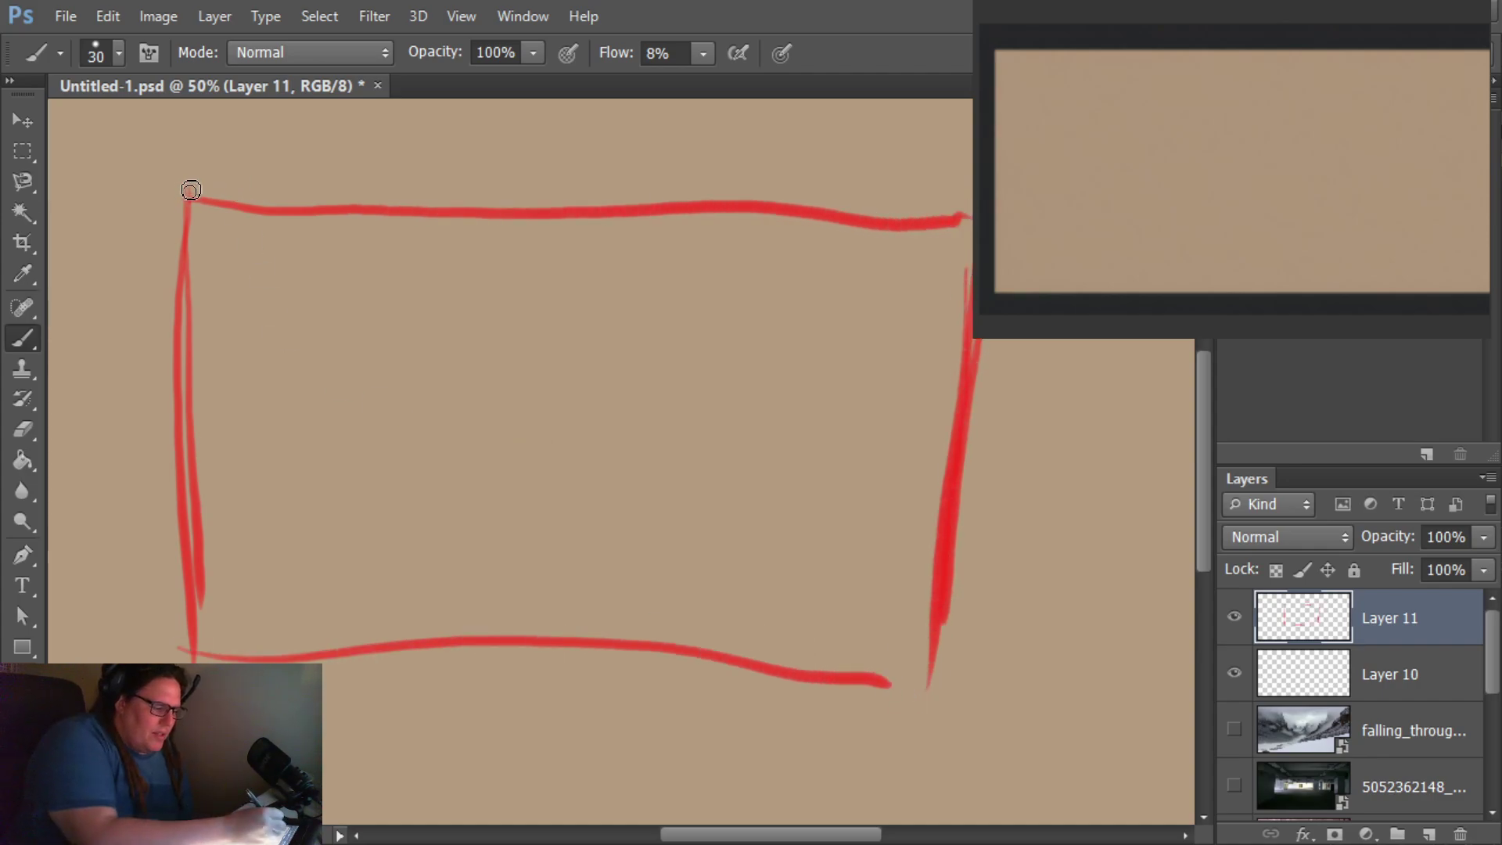
Step: Mark the rectangle's upper-left corner with a circled cross and two red arrows pointing into it from above and from the side
mouse_move(161, 226)
left_mouse_down()
mouse_move(216, 170)
mouse_move(197, 213)
mouse_move(159, 177)
left_mouse_up()
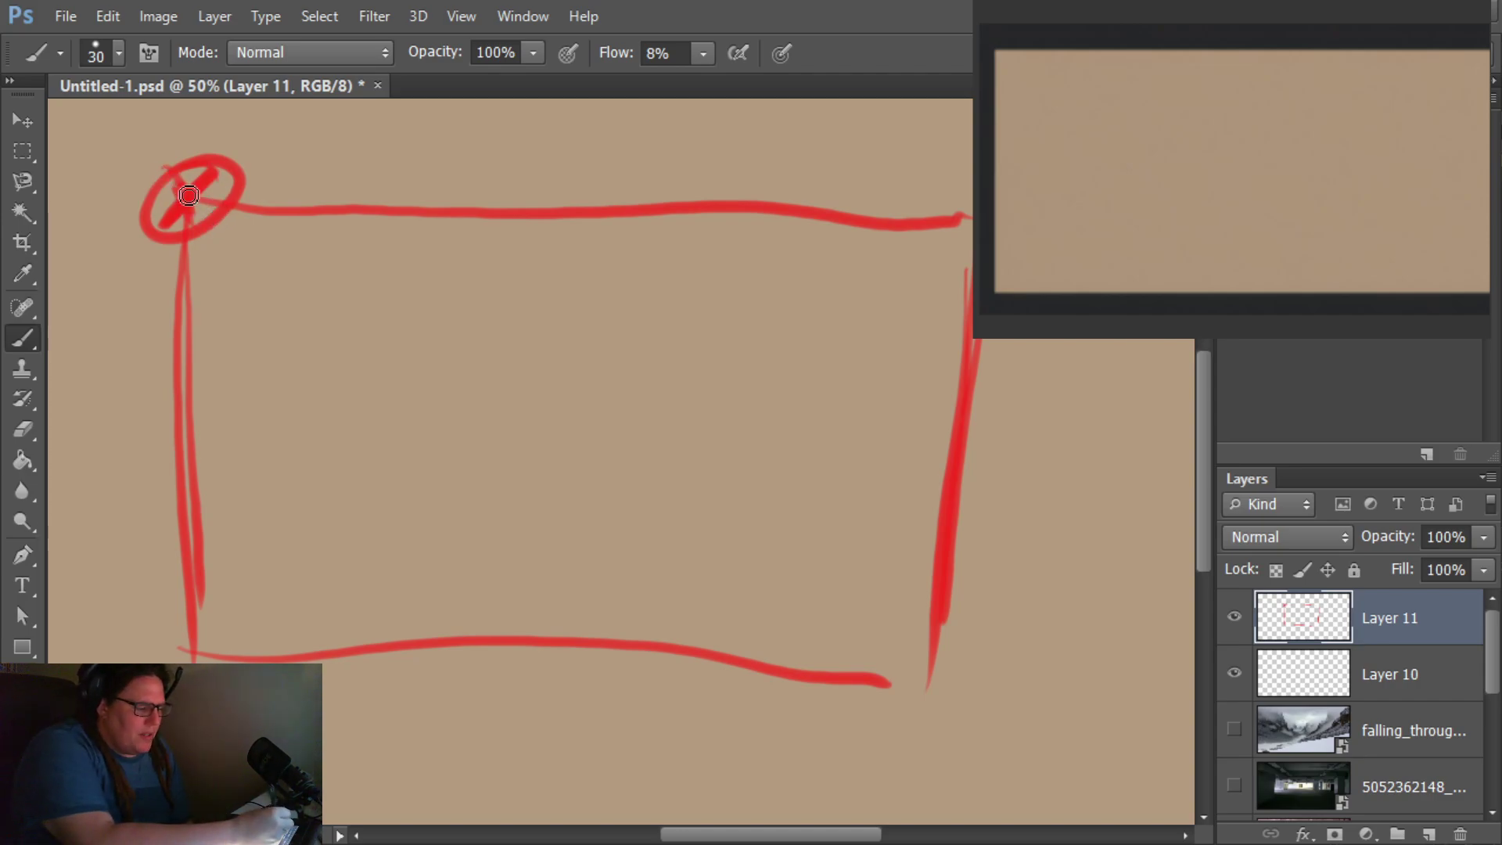
left_click_drag(191, 110, 194, 152)
left_click_drag(62, 208, 143, 211)
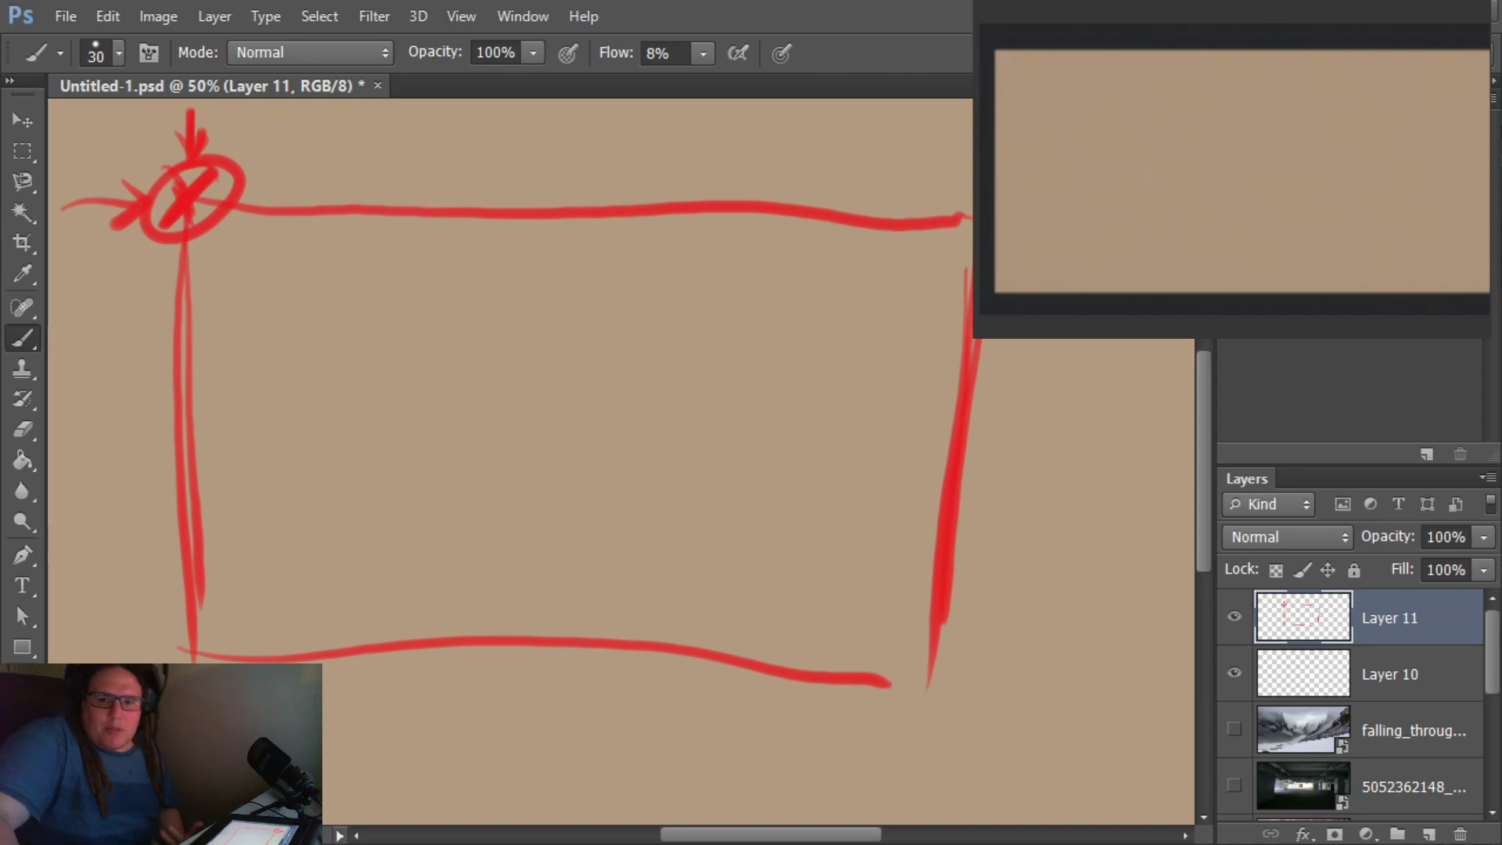
Step: Paint a horizontal width arrow along the rectangle's upper edge and a downward height arrow beside its left edge
left_click_drag(272, 185, 978, 187)
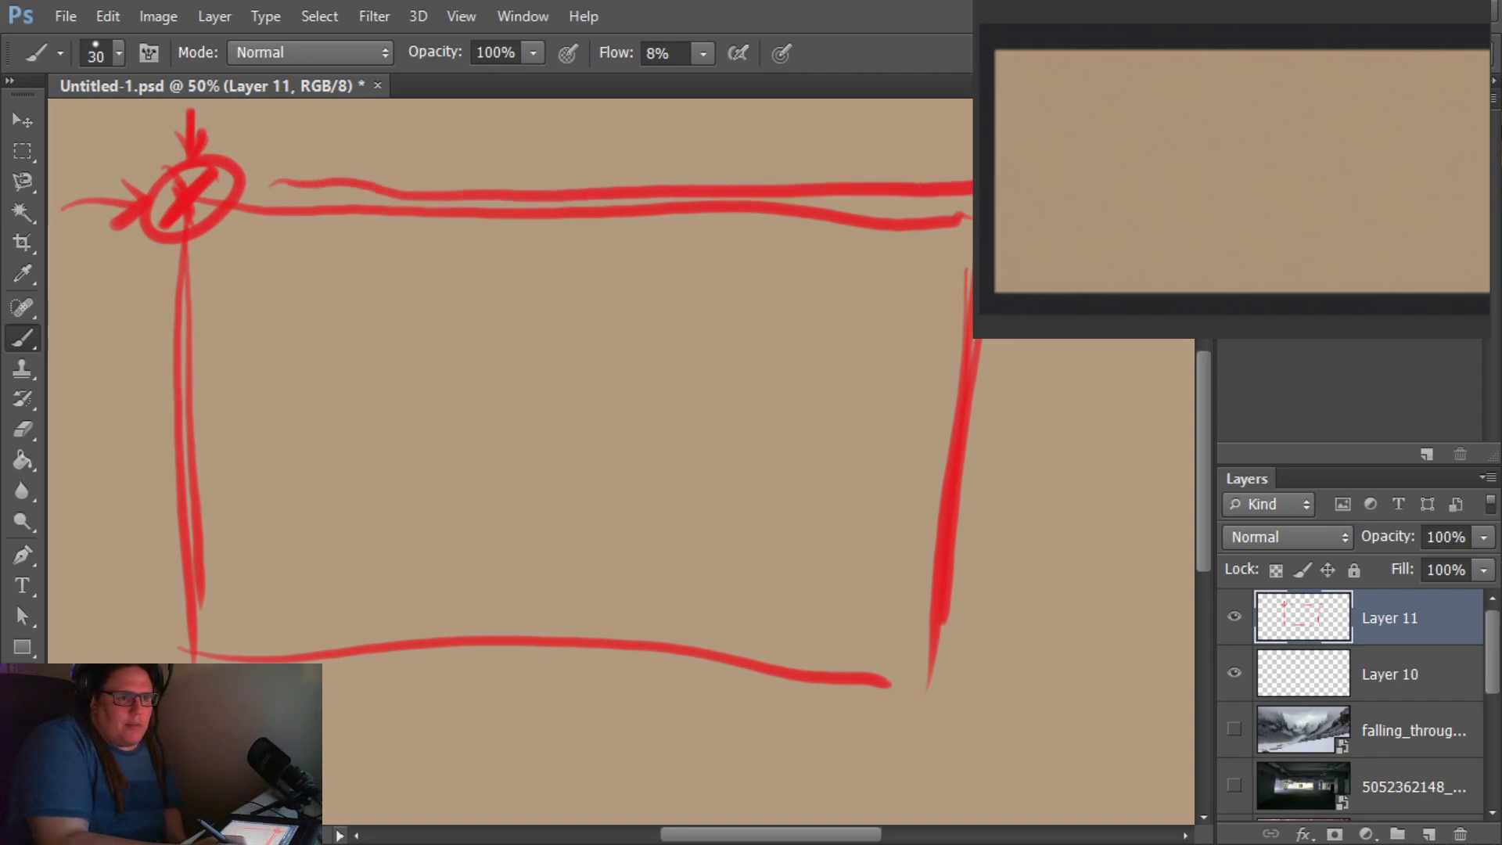
mouse_move(154, 270)
left_mouse_down()
mouse_move(144, 661)
mouse_move(157, 599)
mouse_move(138, 658)
left_mouse_up()
left_click_drag(161, 601, 141, 659)
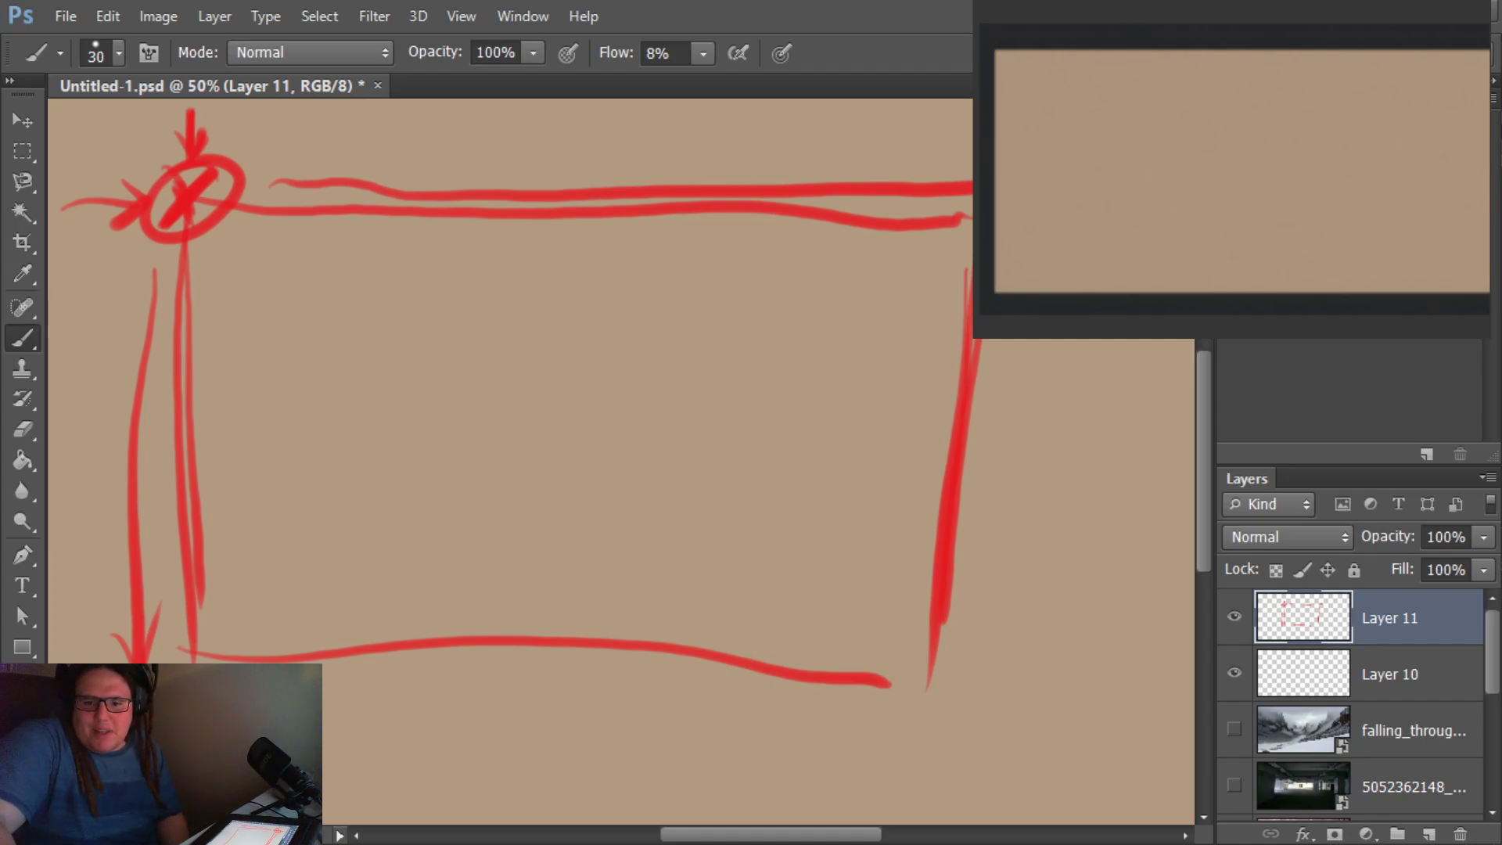
Step: Switch back to ComfyUI and compare the red sketch in the Share Screen preview with the ImageCrop node's size and offset fields
key("alt+Tab")
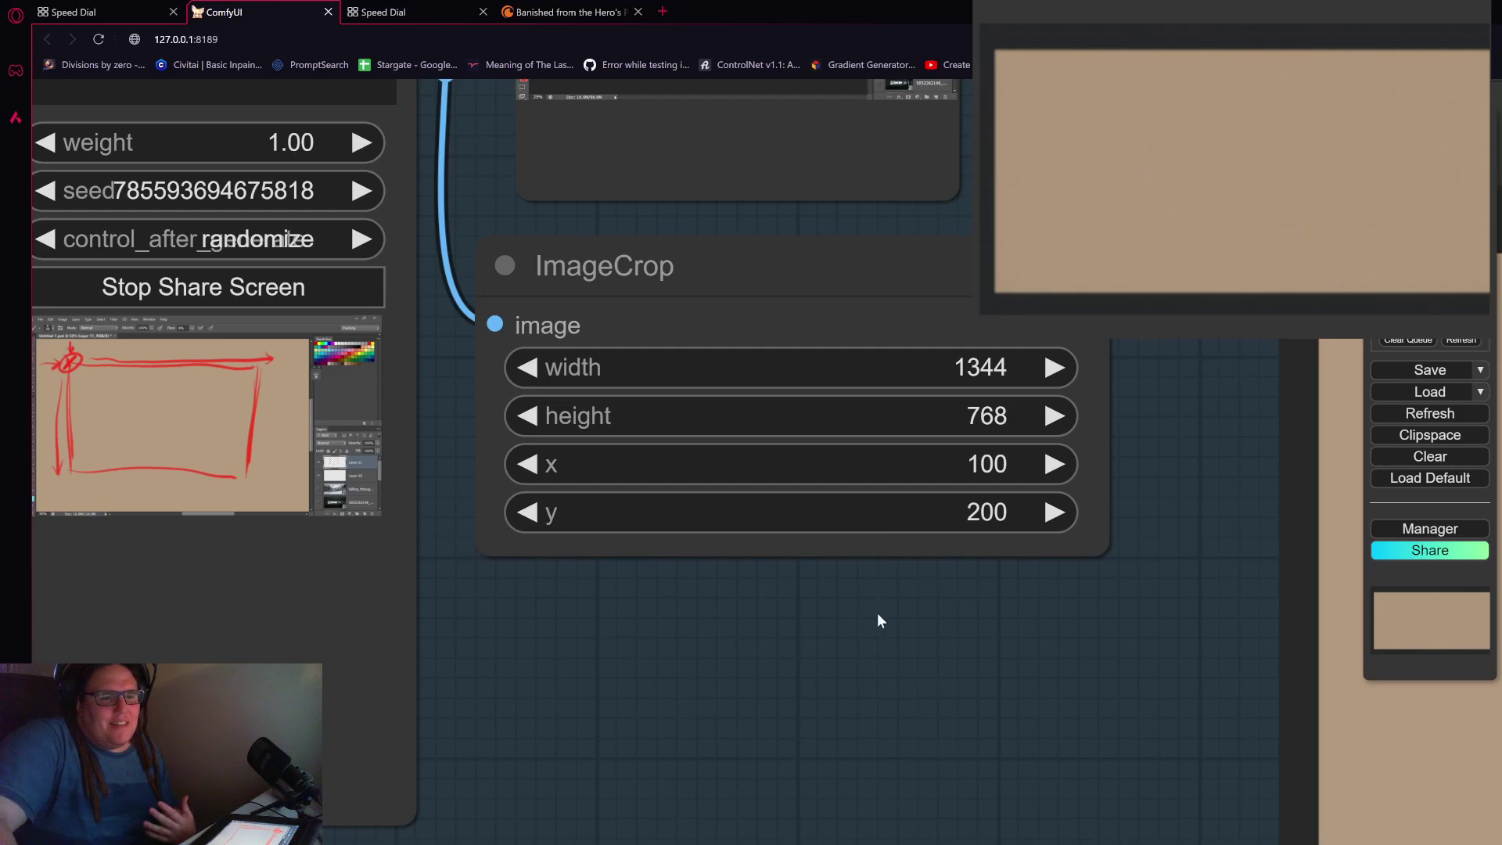
left_click_drag(876, 612, 972, 643)
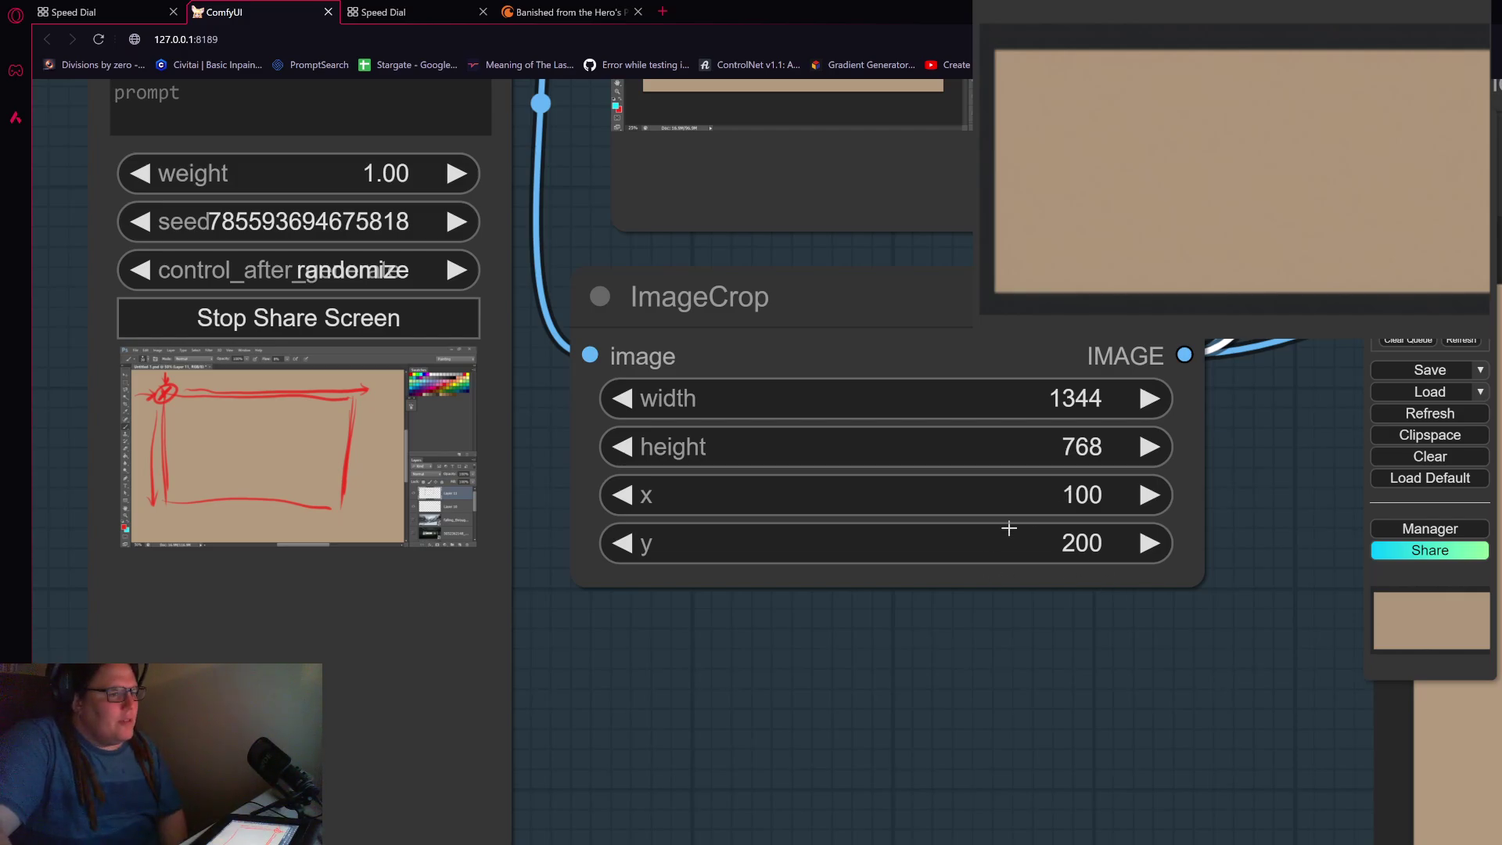
left_click_drag(798, 684, 588, 732)
scroll(914, 754, "down", 2)
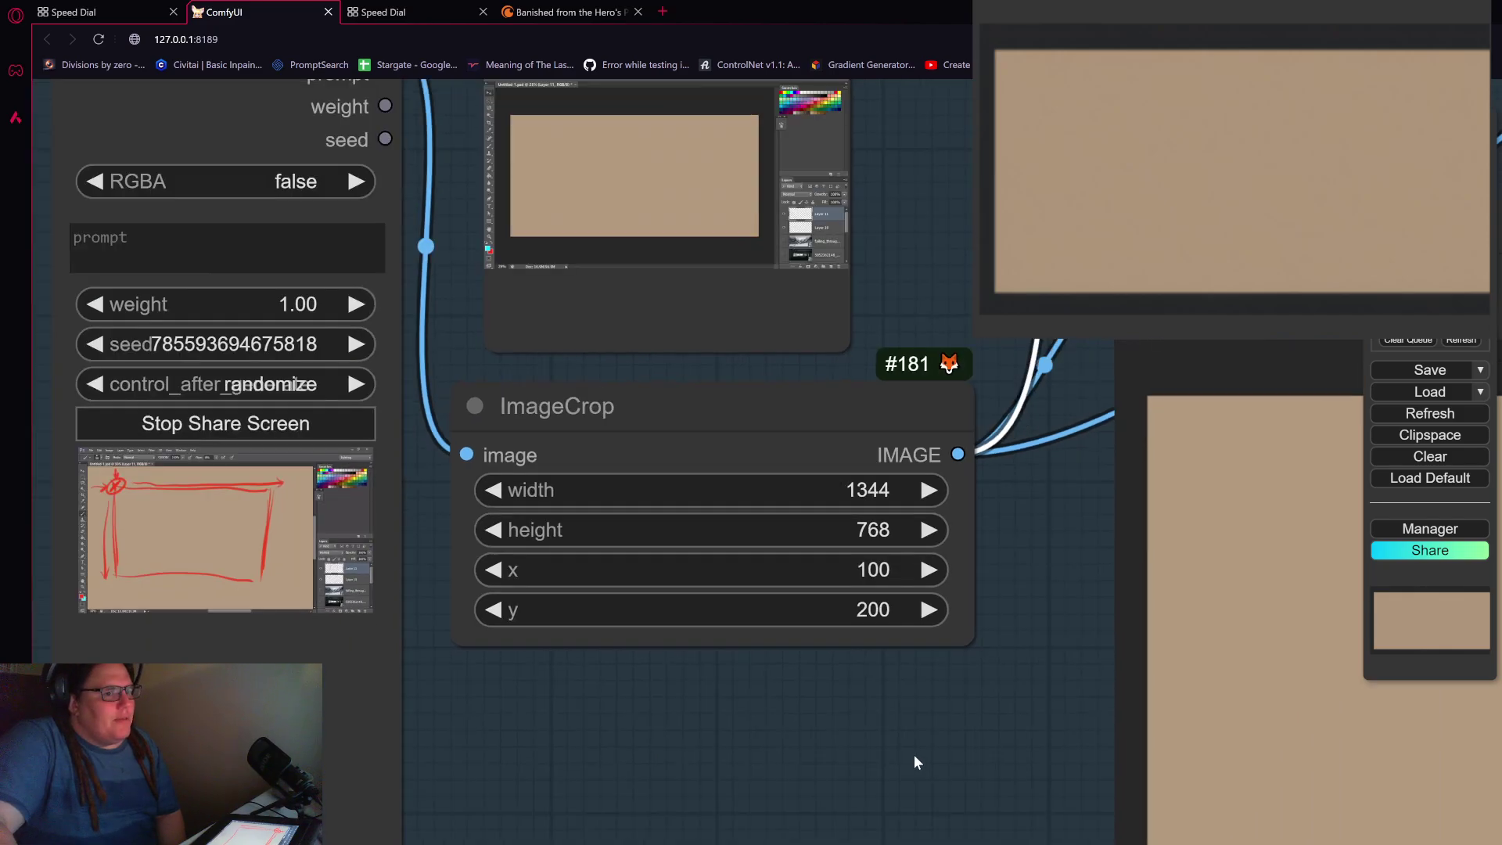
scroll(914, 762, "down", 2)
left_click_drag(914, 761, 510, 571)
scroll(510, 570, "down", 1)
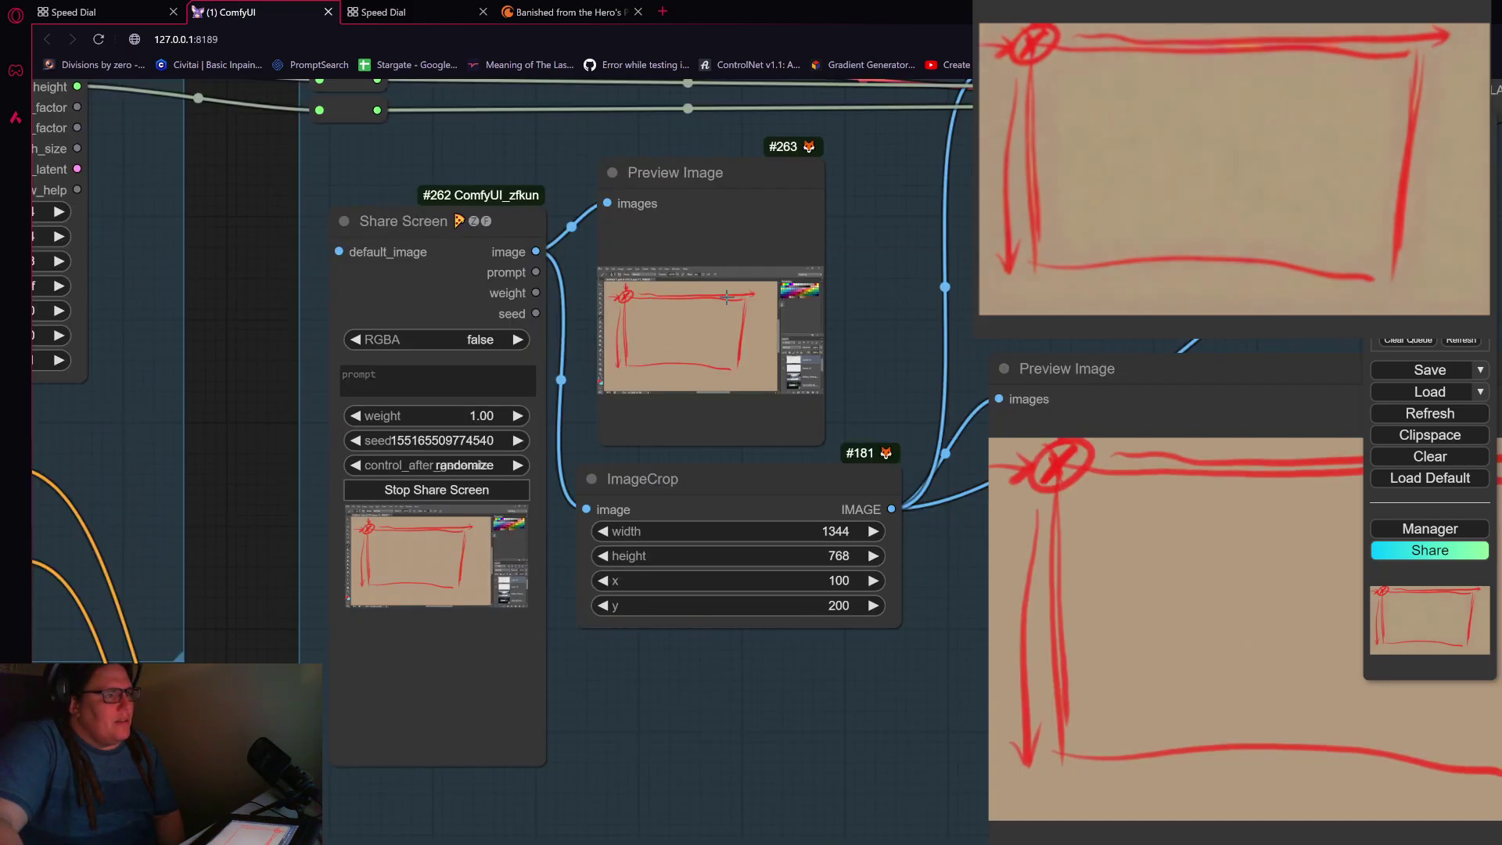
Step: Examine the full Photoshop capture in the Preview Image node above ImageCrop, focusing on the marked corner and canvas edges
scroll(685, 305, "up", 3)
scroll(676, 356, "up", 3)
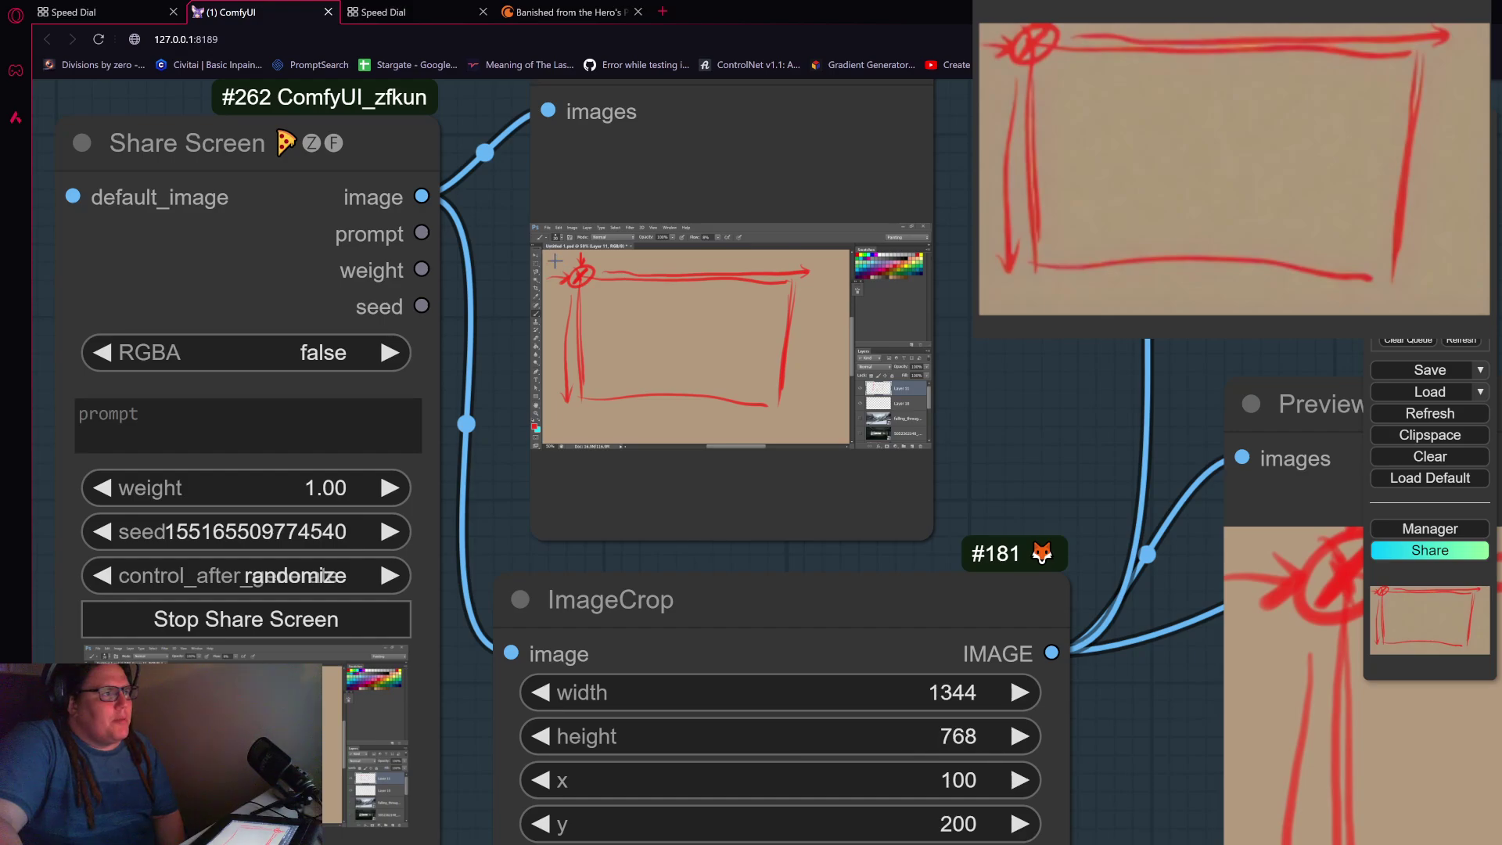
scroll(547, 258, "up", 2)
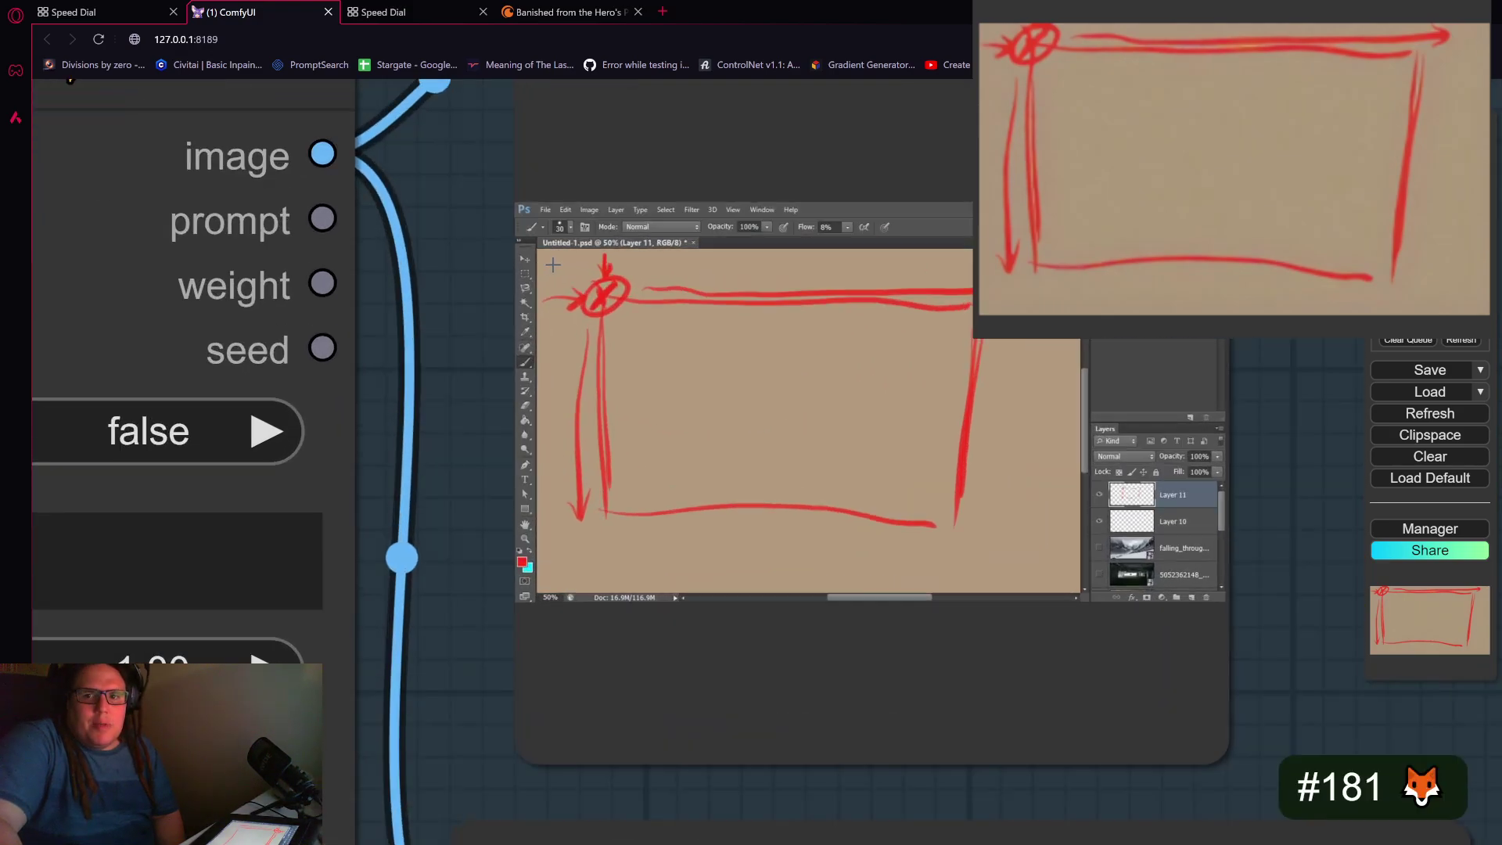
scroll(614, 302, "down", 5)
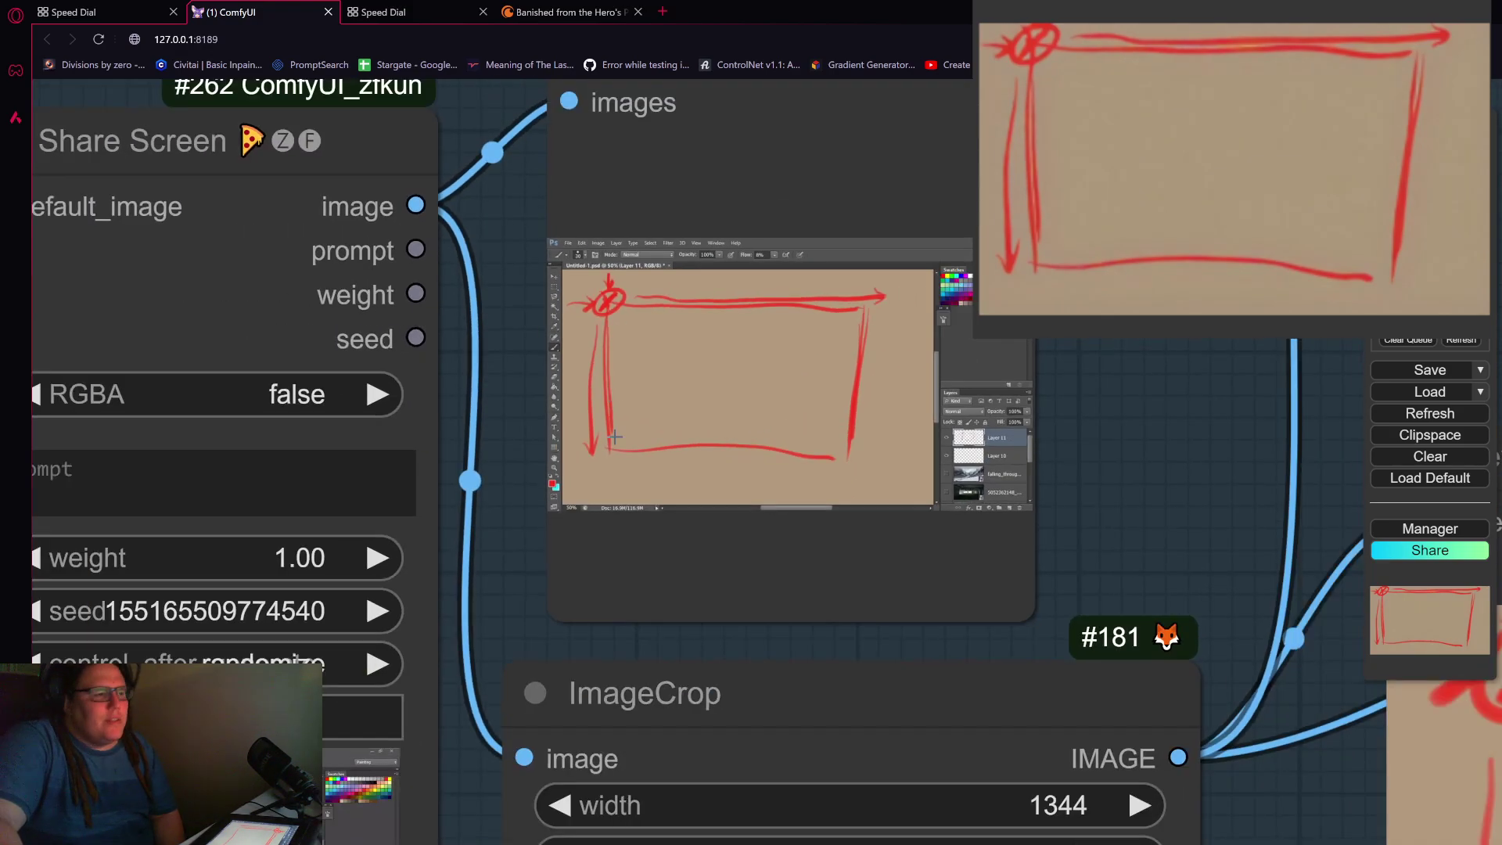
scroll(881, 232, "up", 3)
left_click_drag(881, 233, 838, 272)
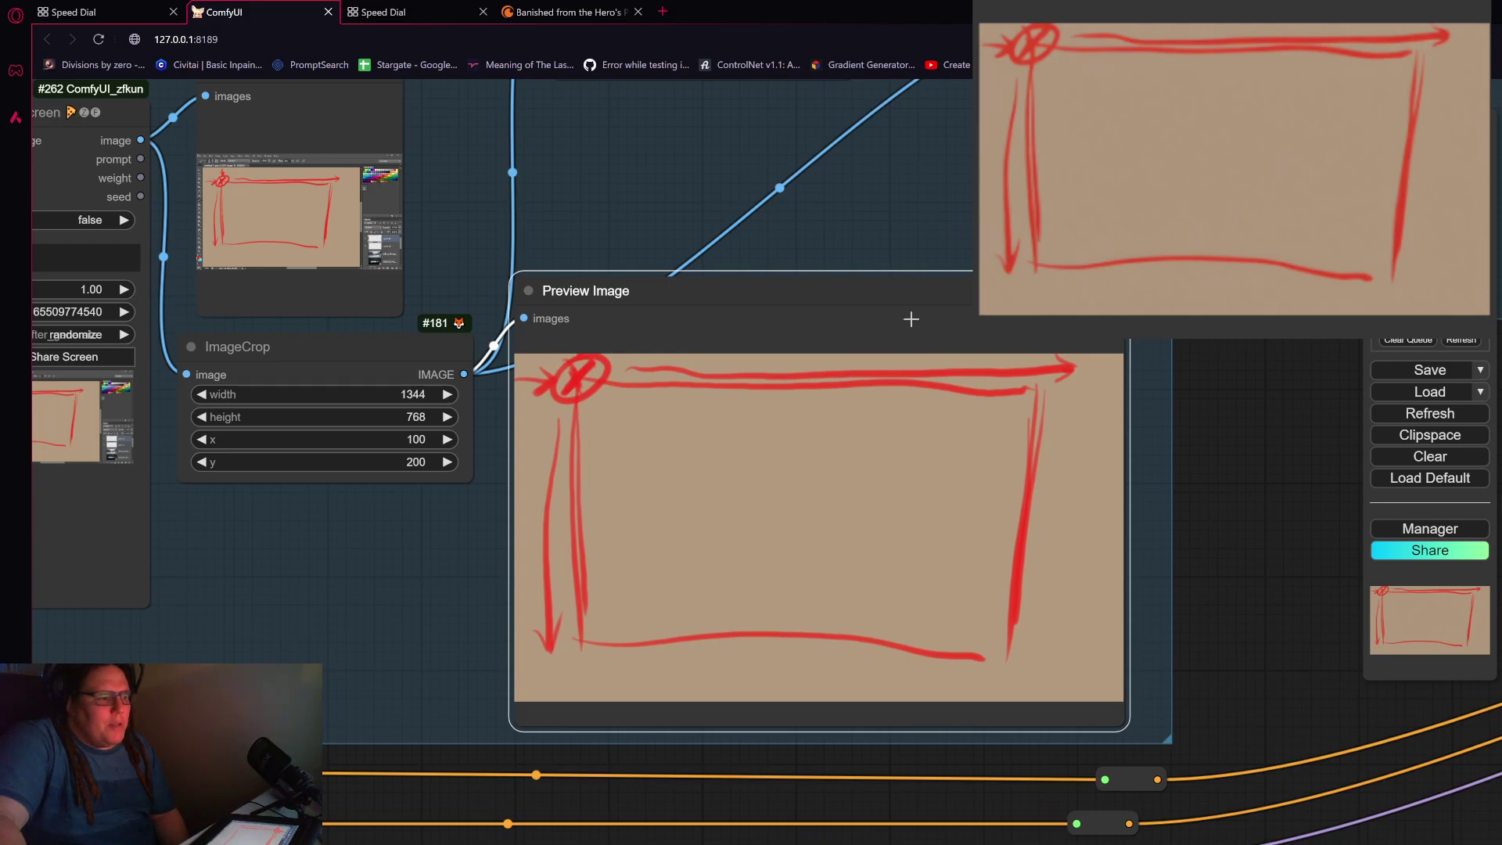
Step: Inspect the cropped image preview and follow its path through the Upscale Image and VAE Encode nodes
scroll(911, 318, "down", 2)
left_click_drag(917, 167, 883, 487)
left_click(678, 283)
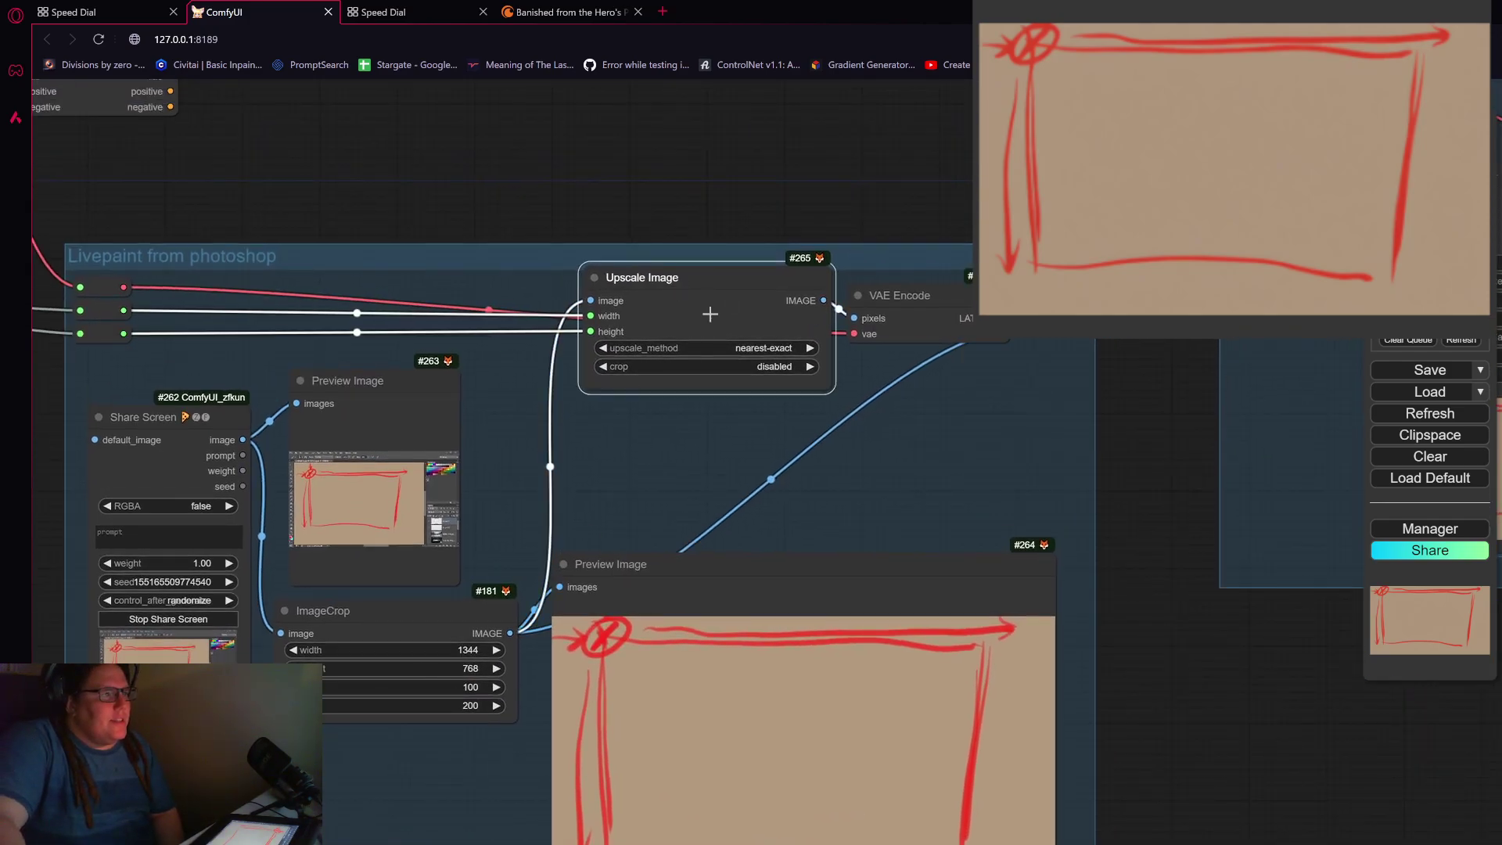
left_click(937, 301)
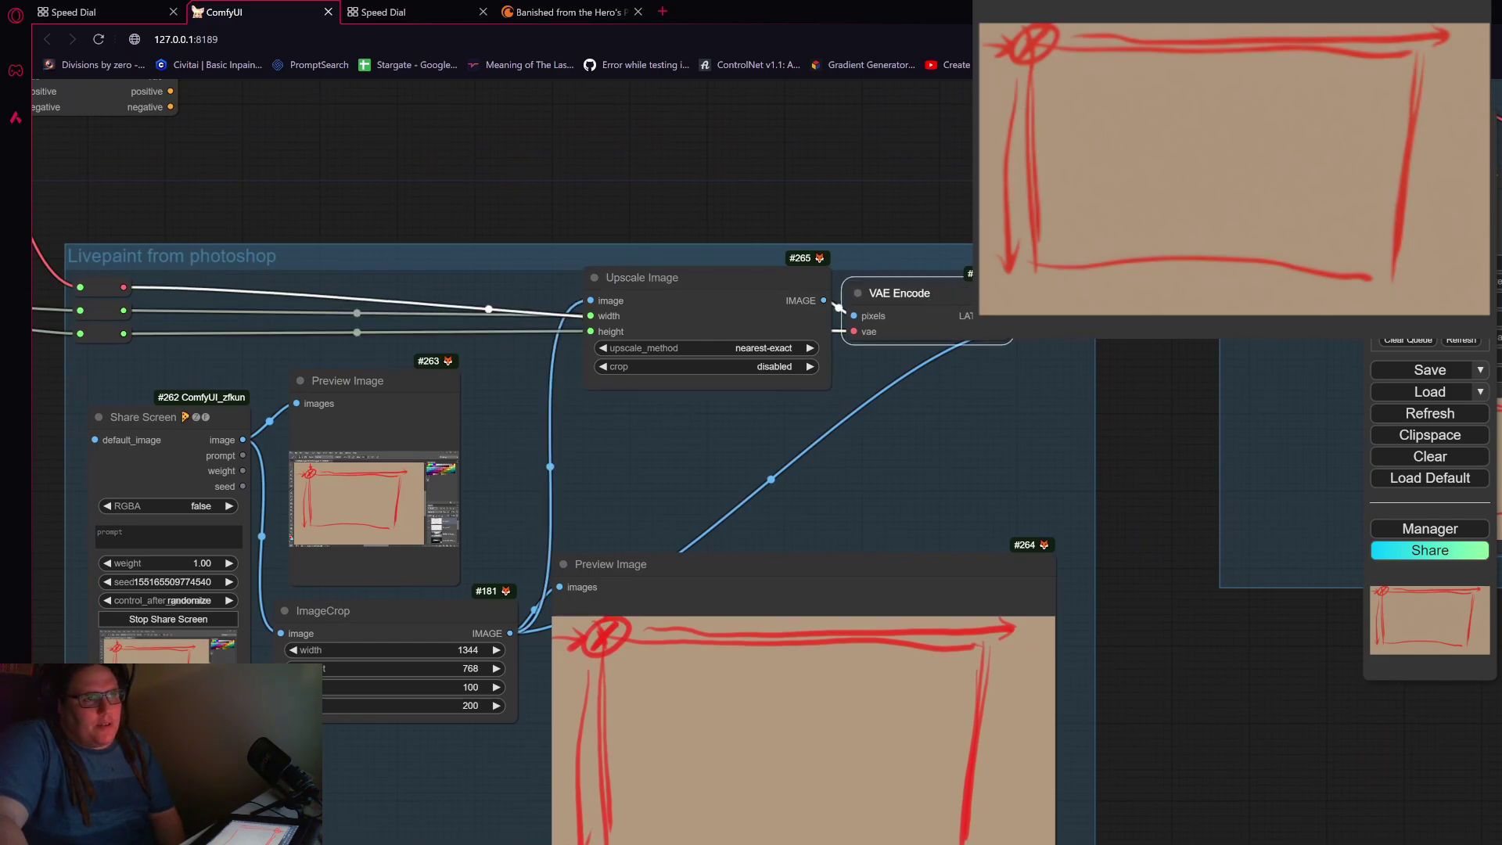
key("Escape")
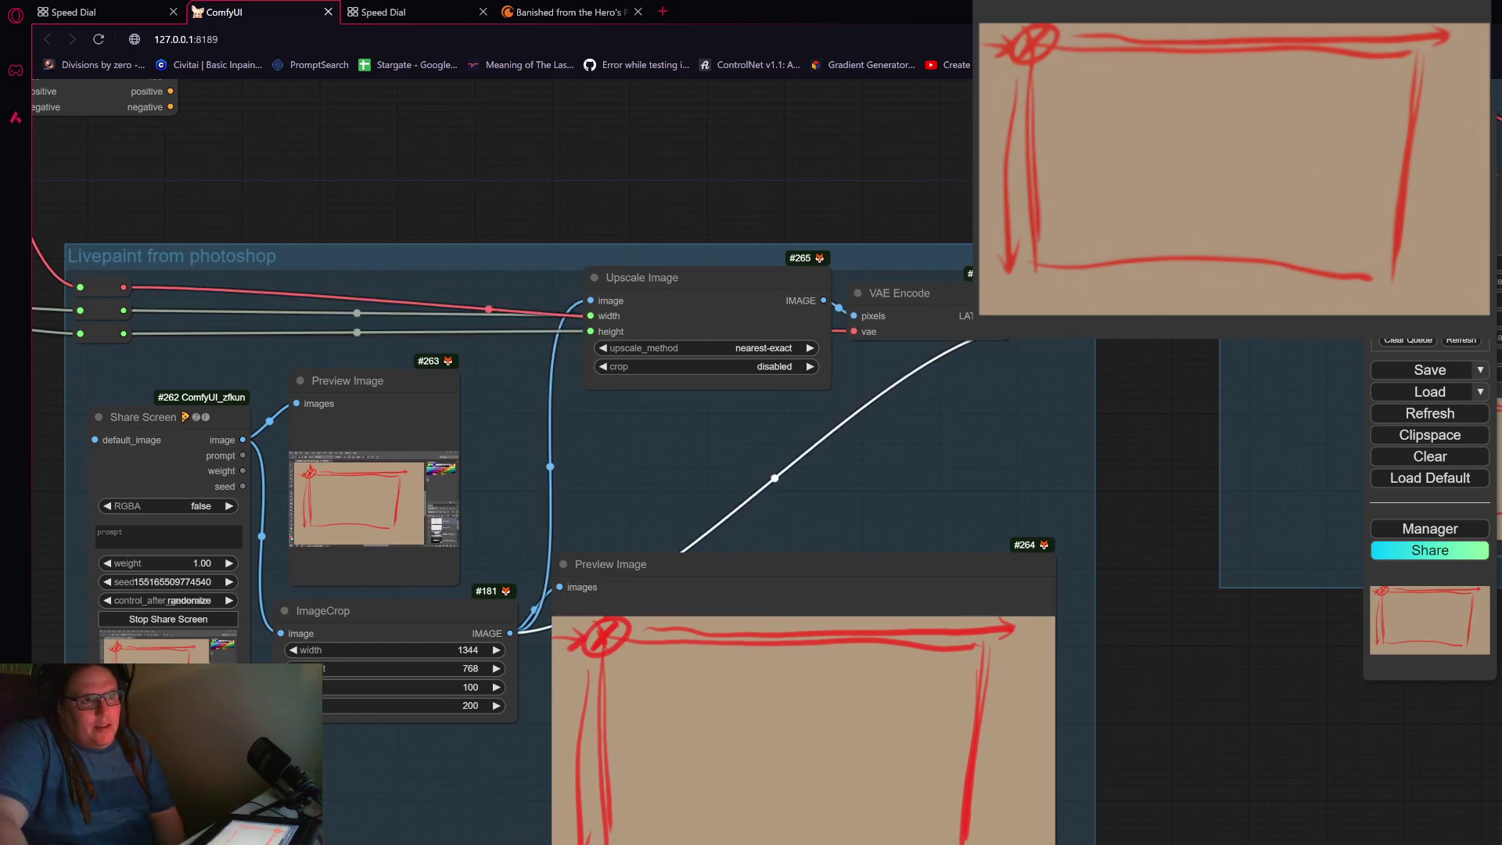
Step: Move the two reroutes beside the VAE Encode node slightly, bringing the lower image reroute closer beneath the latent one
left_click_drag(1042, 468, 652, 528)
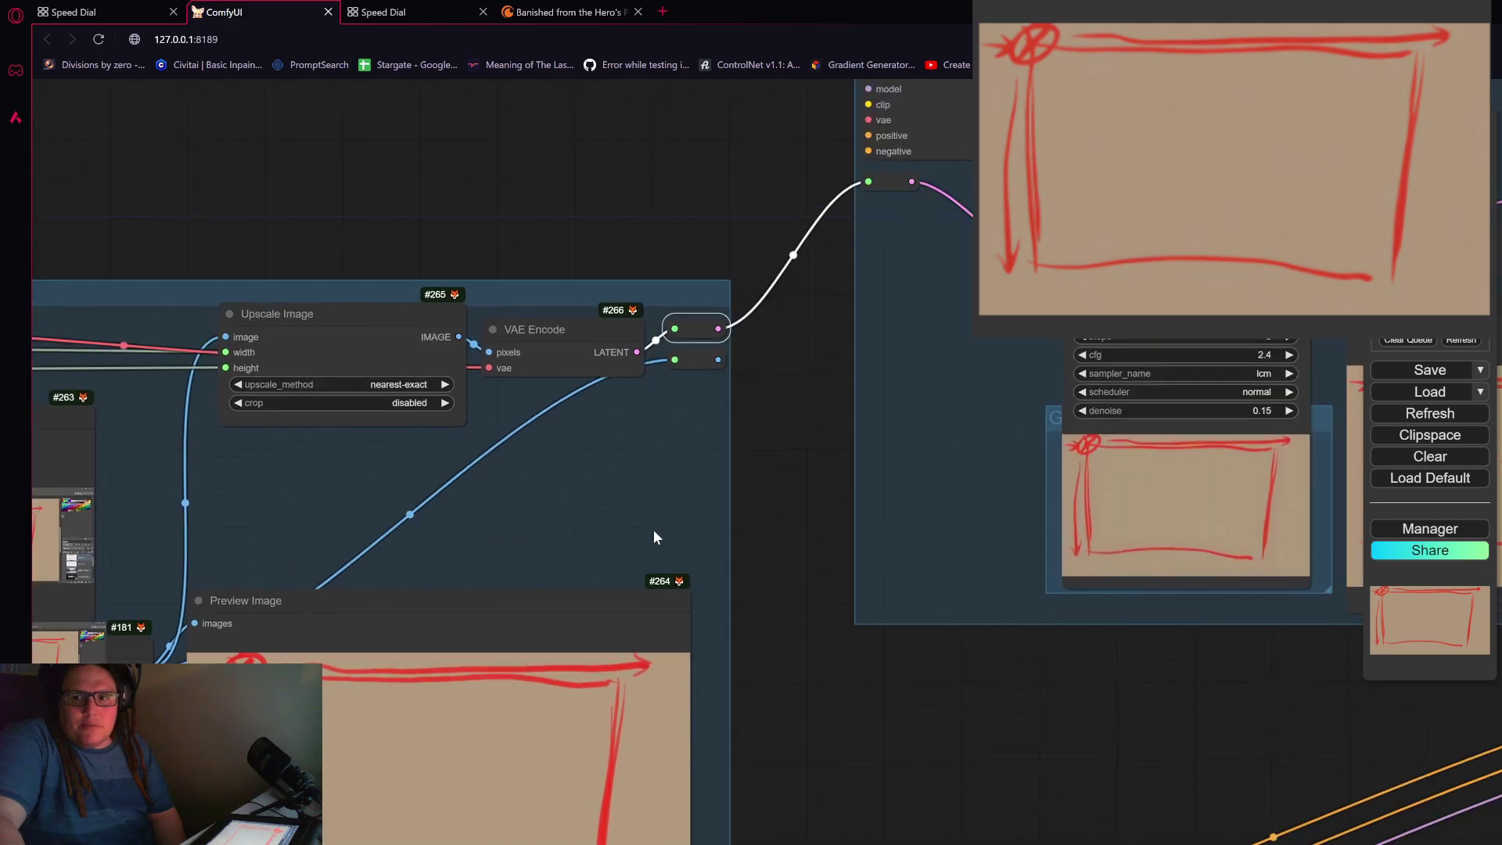
scroll(648, 316, "up", 7)
mouse_move(677, 346)
left_mouse_down()
mouse_move(678, 359)
mouse_move(681, 342)
left_mouse_up()
left_click_drag(679, 431, 681, 411)
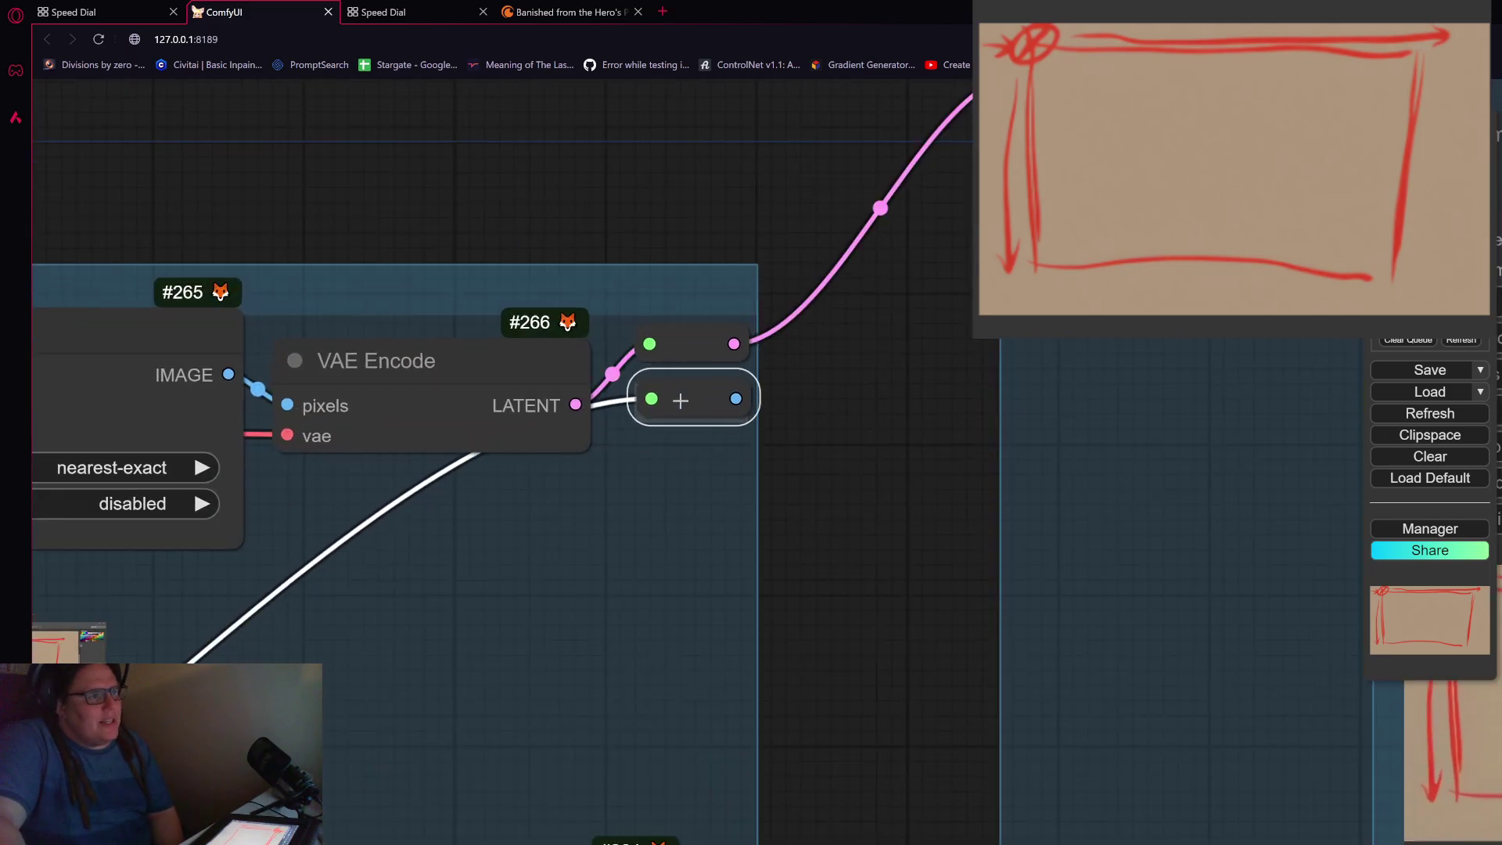
Step: Nudge the width and height reroutes between CR Aspect Ratio and Upscale Image slightly upward to tidy their spacing
scroll(673, 444, "down", 2)
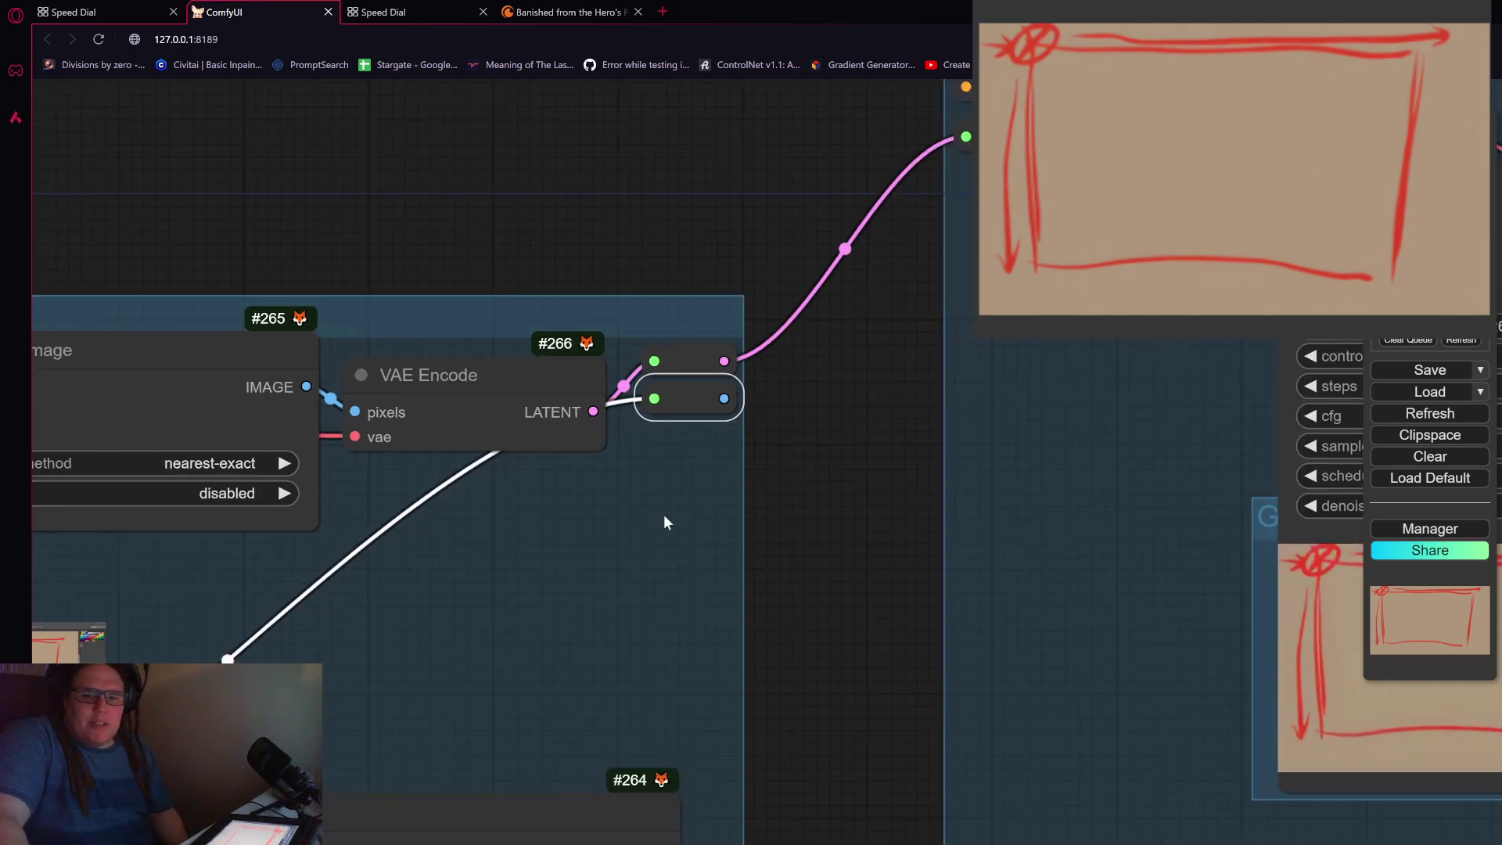
scroll(590, 518, "down", 3)
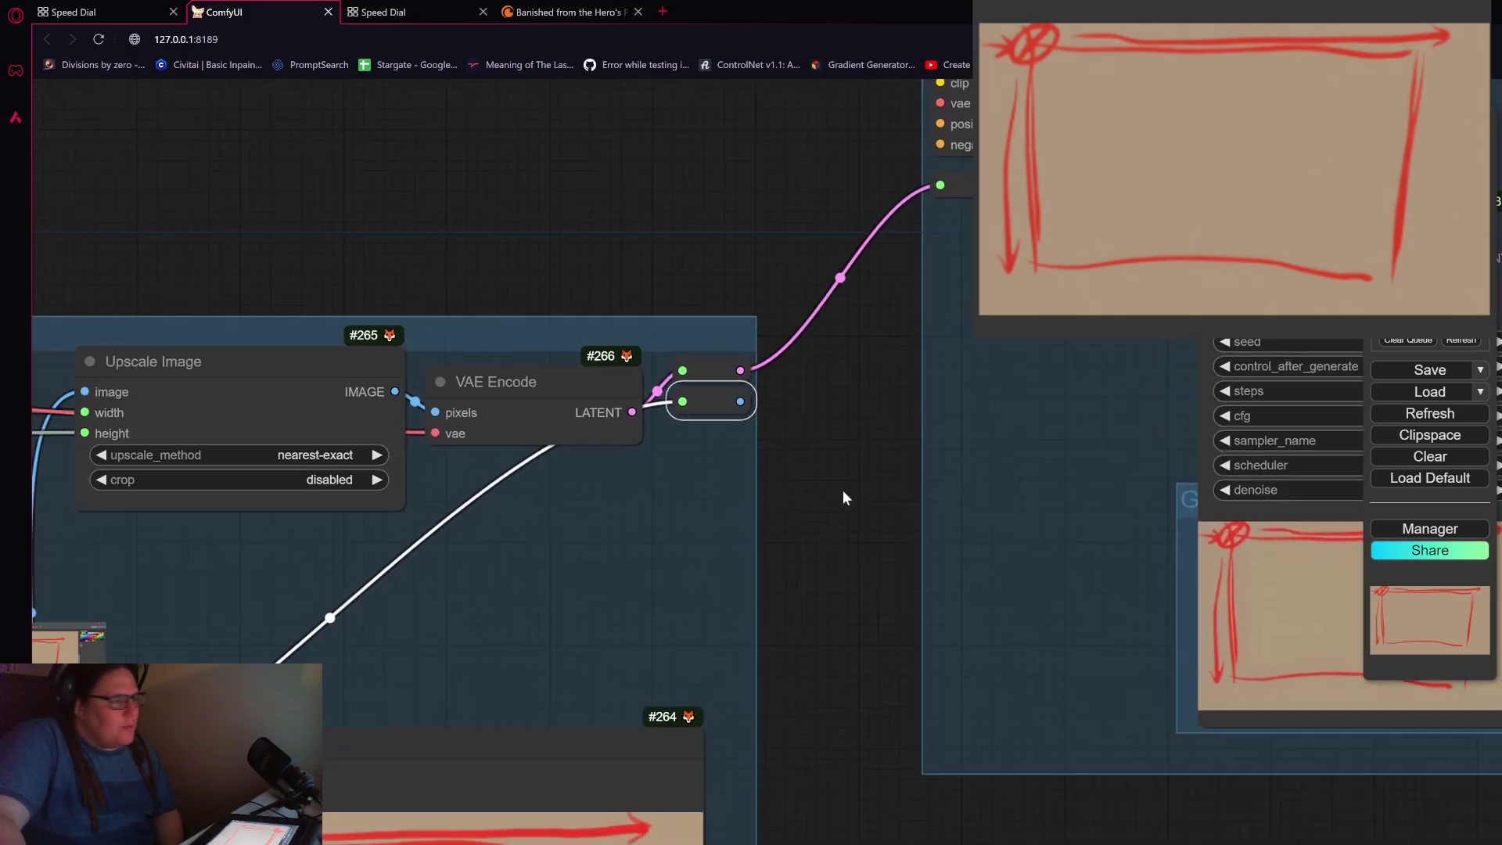
left_click_drag(255, 539, 842, 549)
left_click_drag(235, 407, 511, 415)
scroll(709, 369, "down", 4)
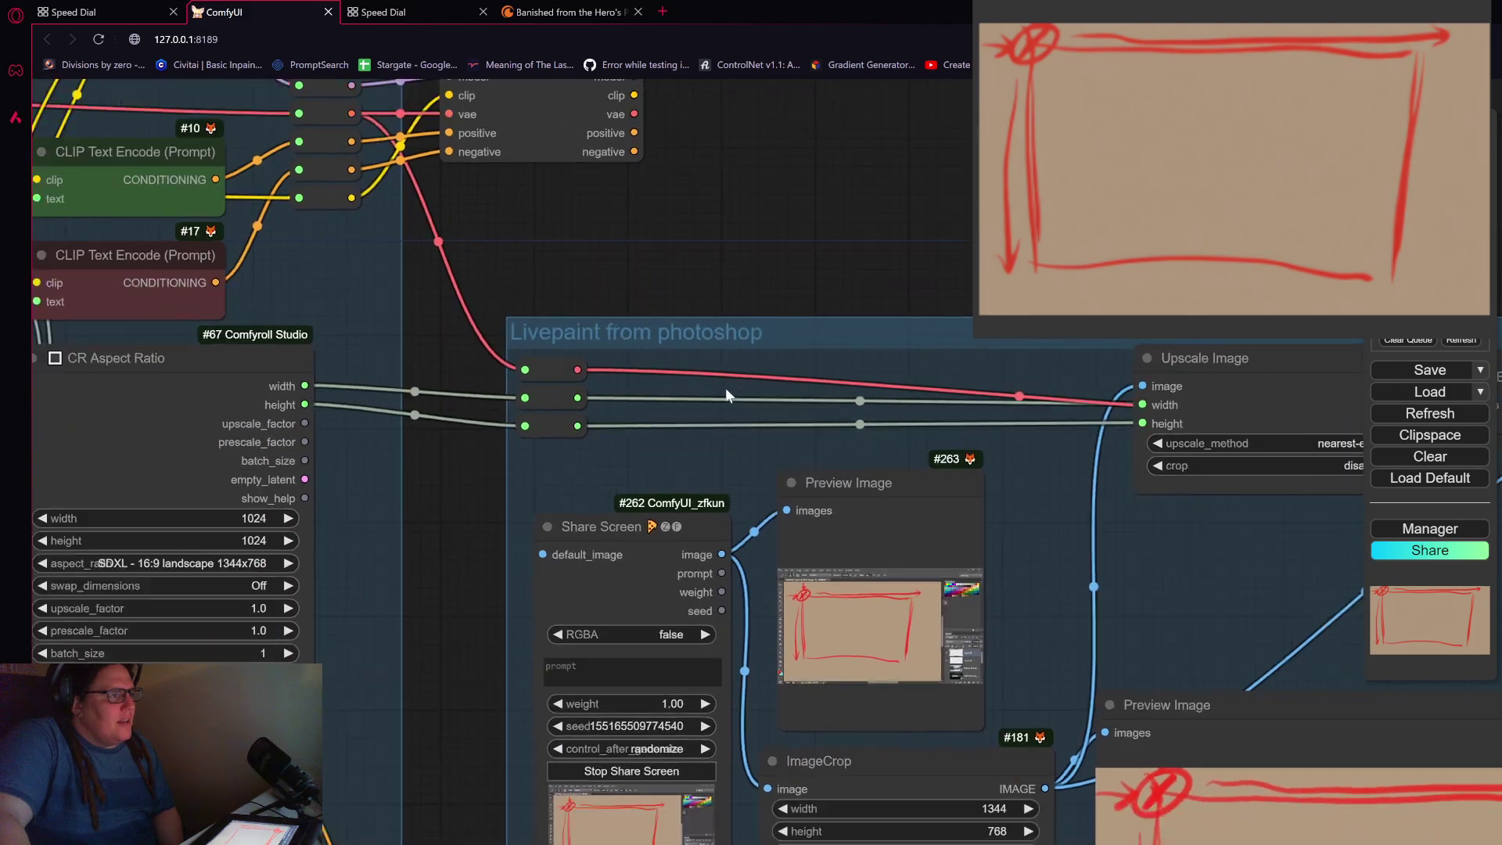
scroll(627, 394, "up", 5)
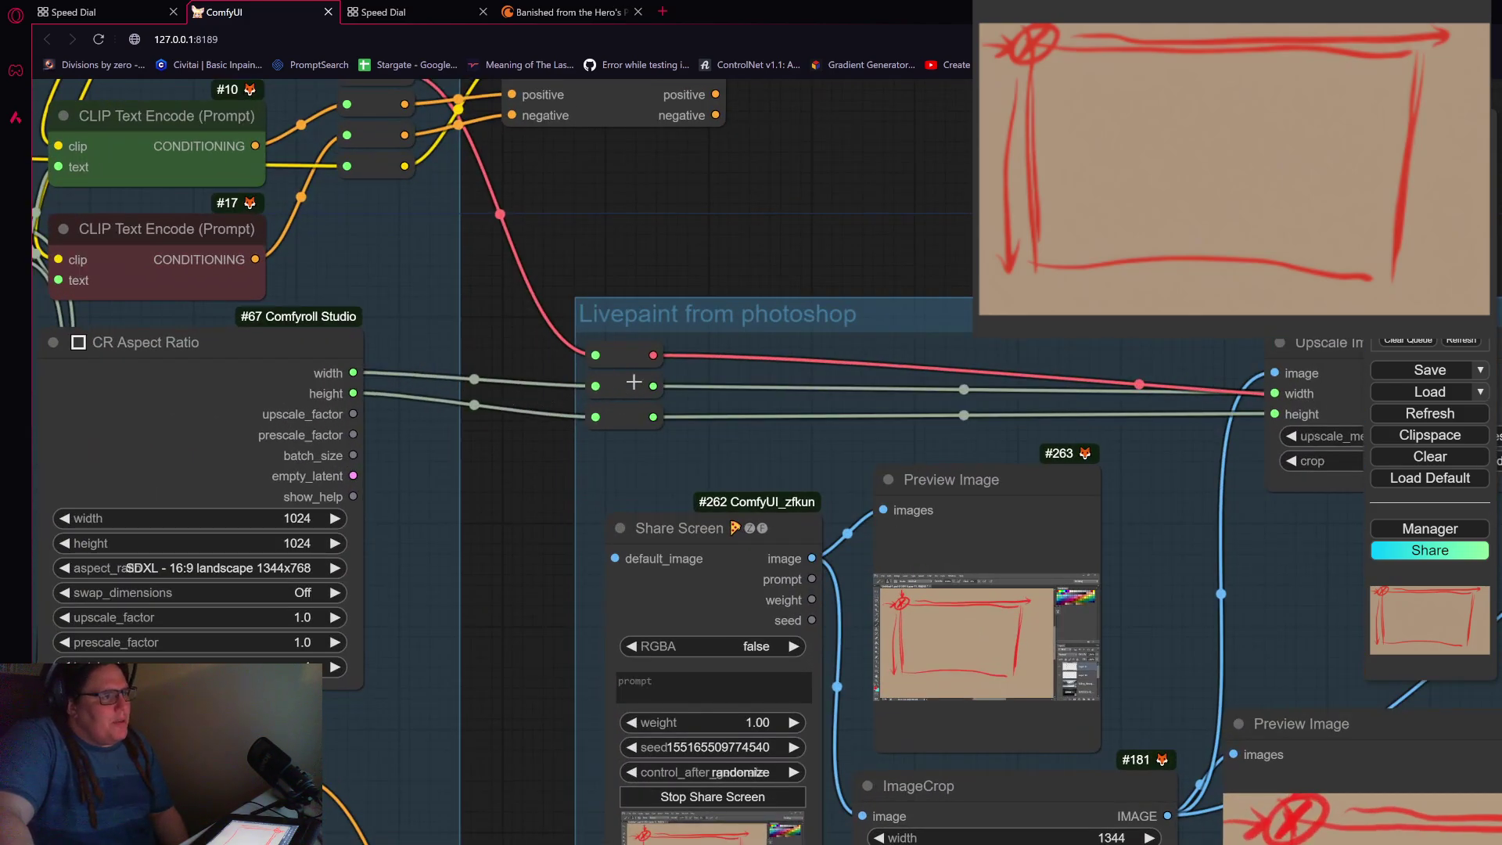
left_click_drag(634, 386, 637, 428)
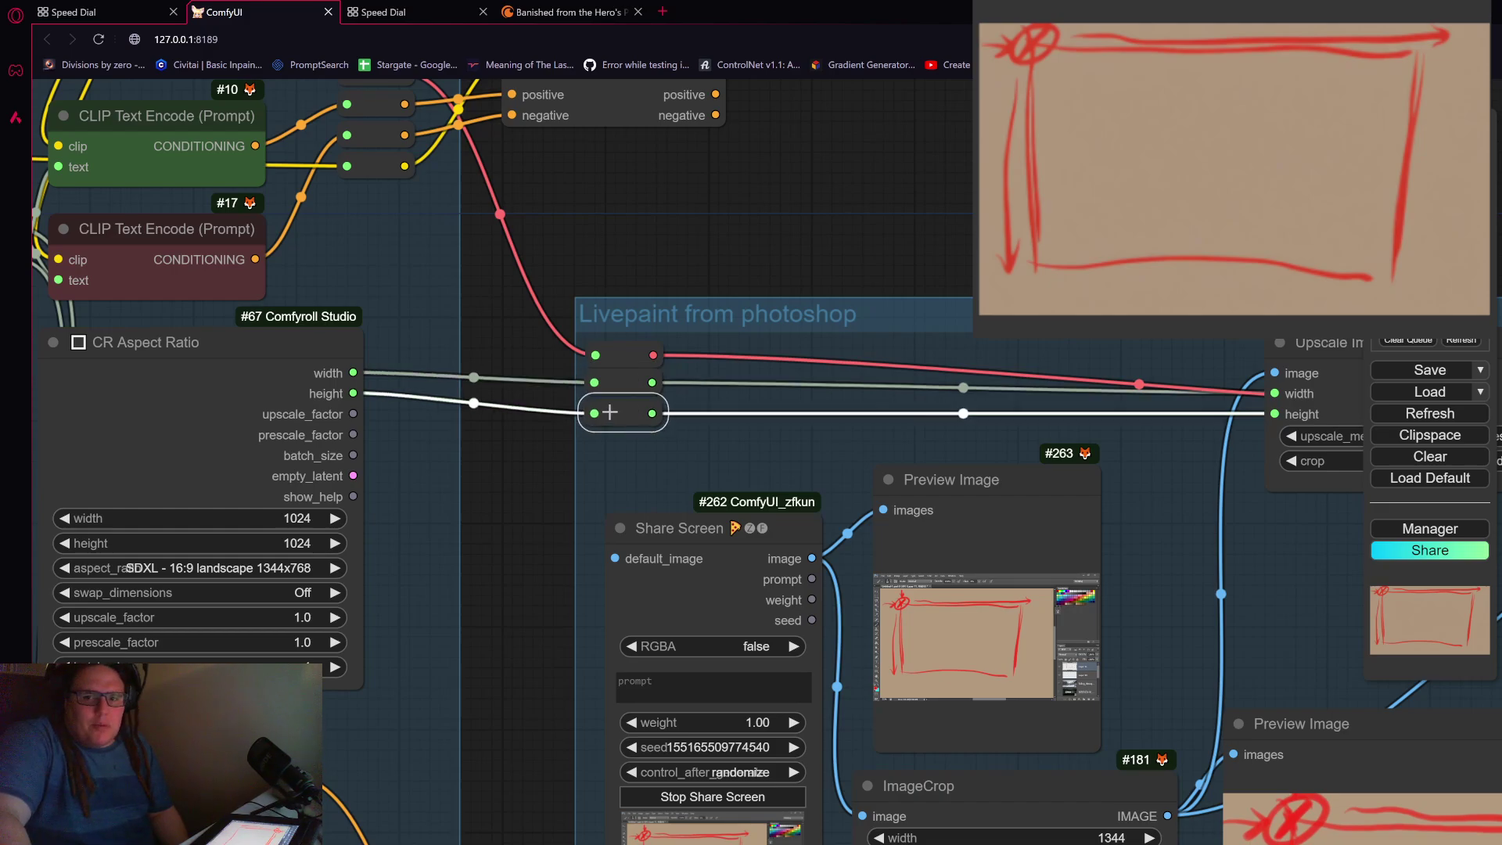
Step: Survey the whole workflow from the loader through the Livepaint from photoshop group to the sampler group
scroll(732, 356, "down", 2)
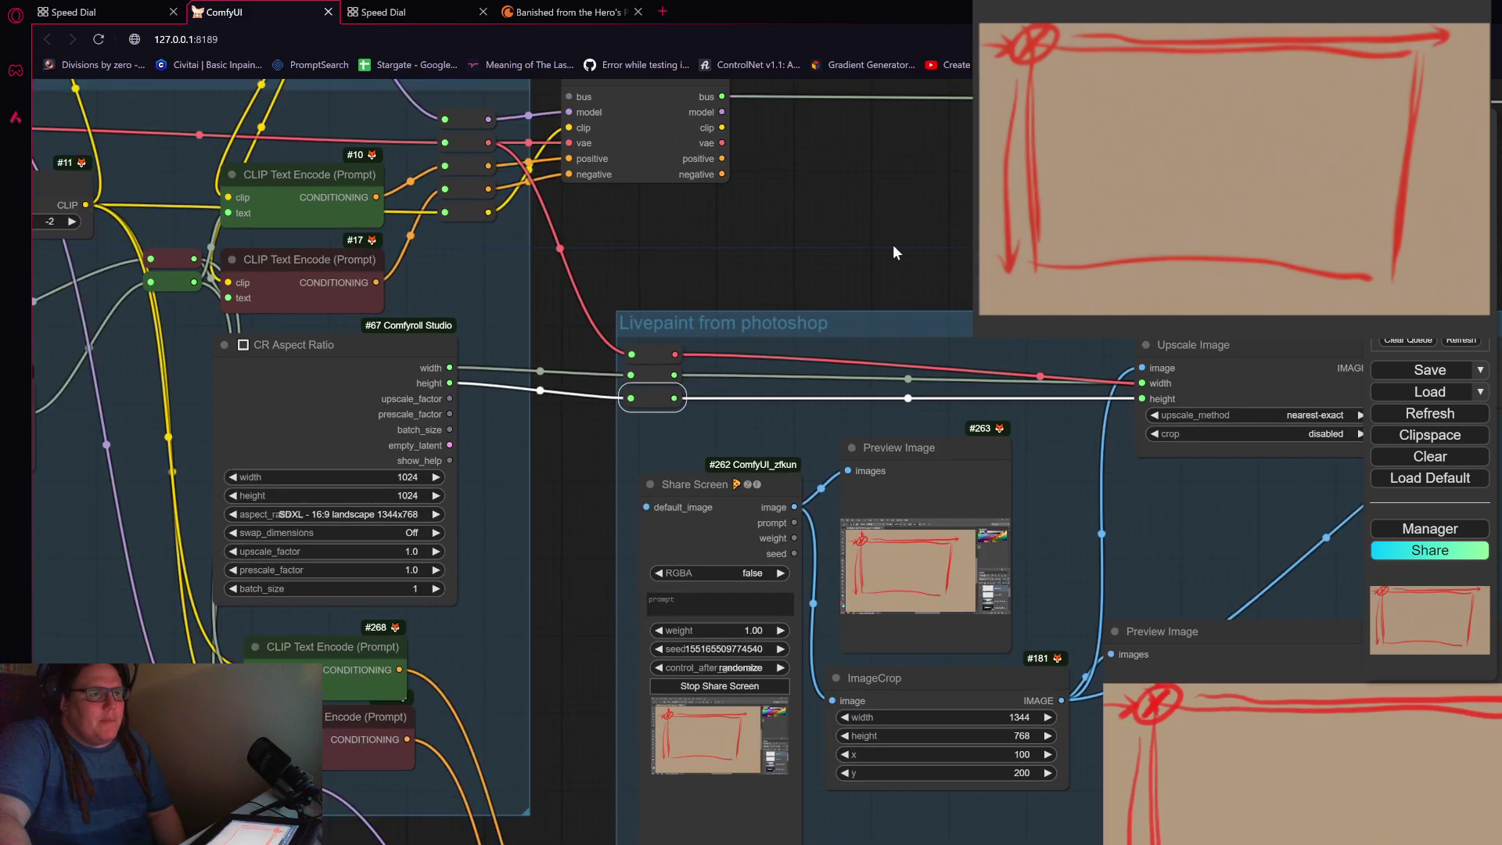
scroll(896, 252, "down", 2)
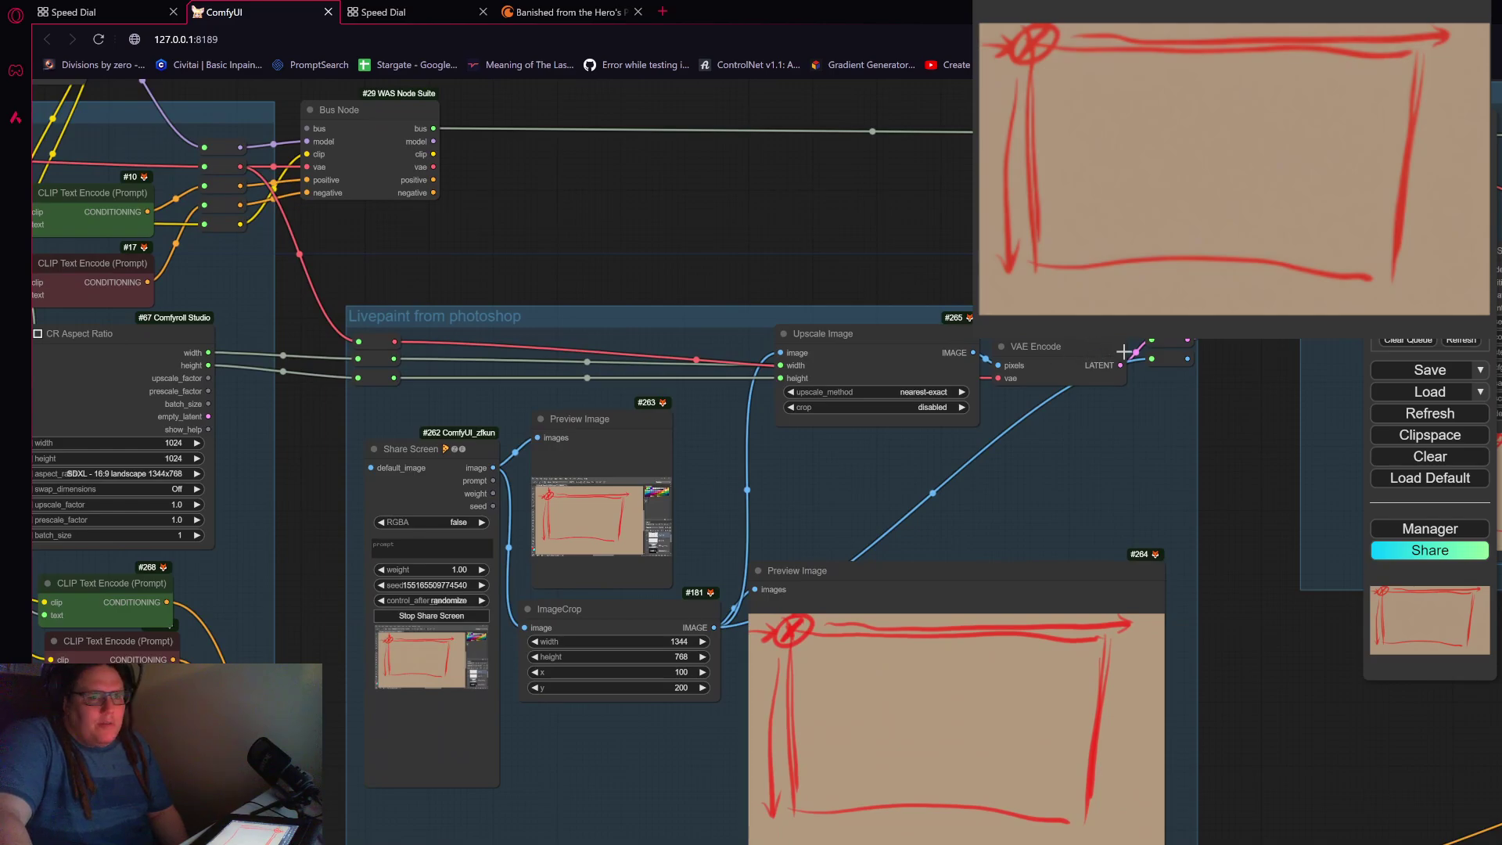
scroll(805, 570, "down", 4)
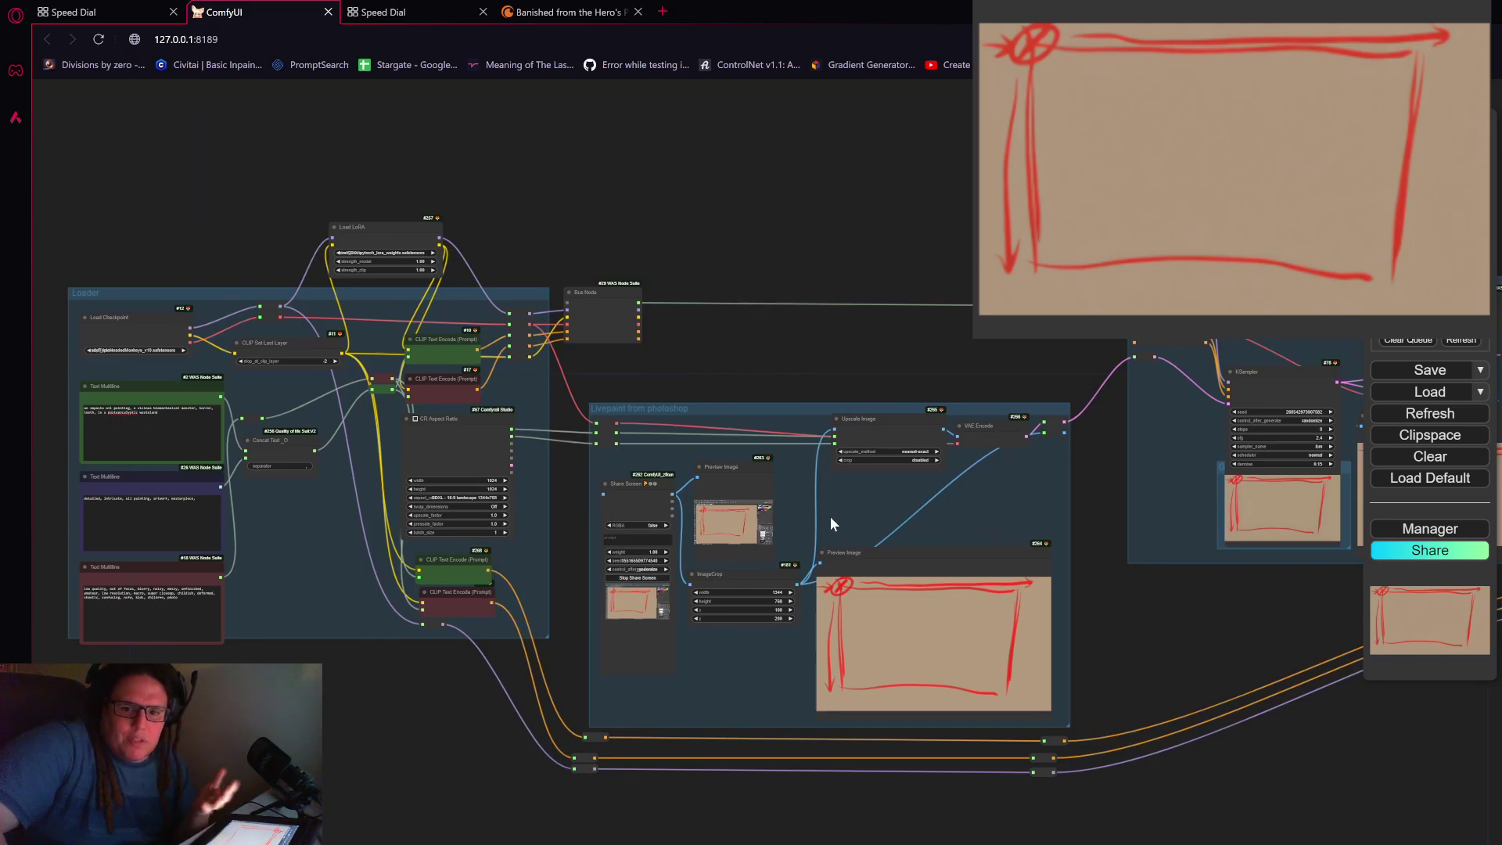
left_click_drag(907, 376, 782, 348)
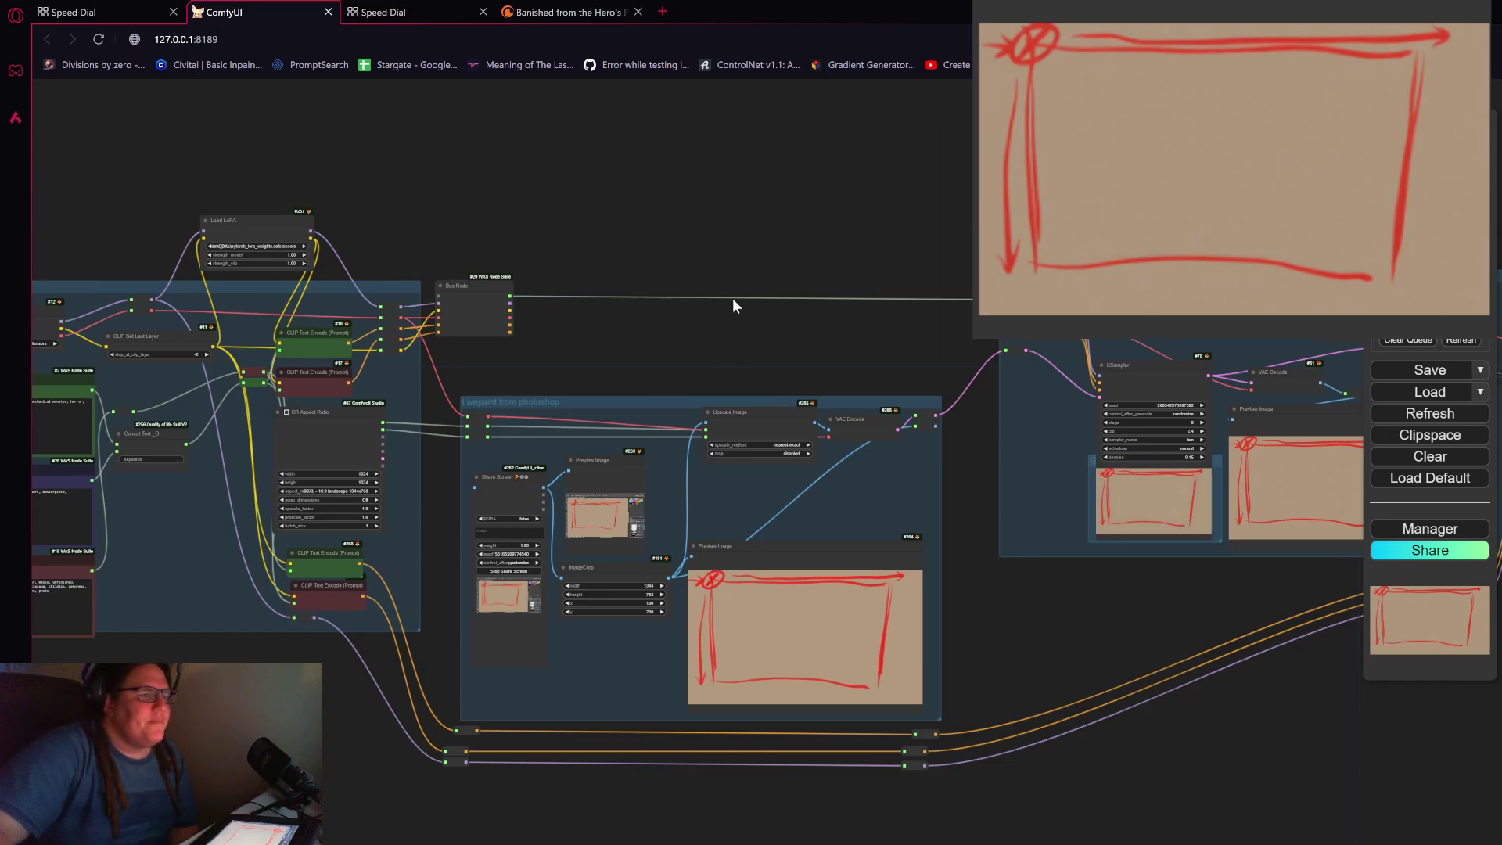
left_click_drag(725, 345, 545, 317)
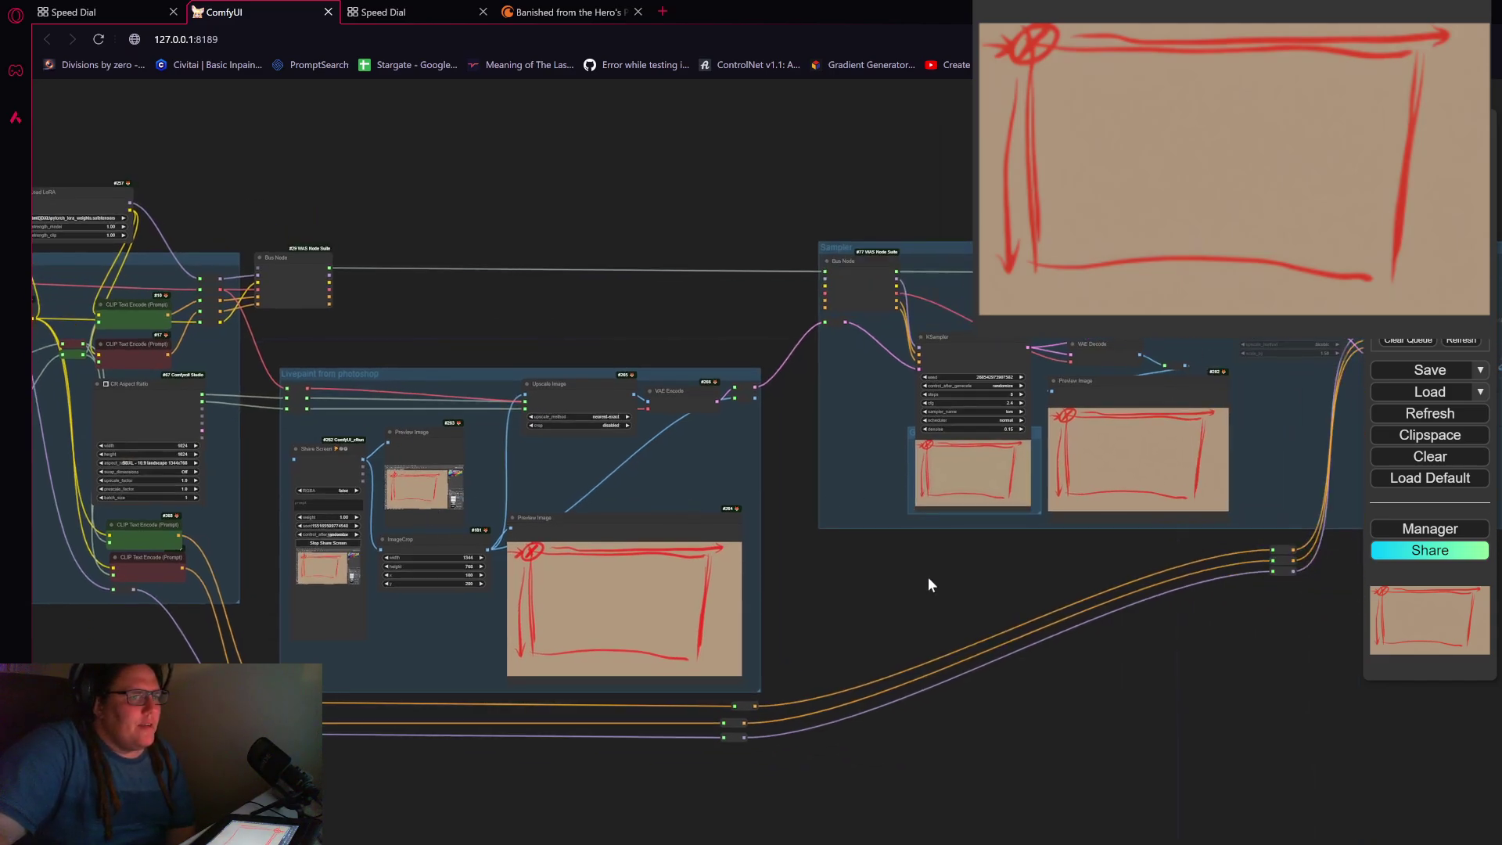
left_click_drag(929, 583, 694, 599)
Step: Examine the KSampler node's seed, steps, cfg, sampler, scheduler and denoise settings together with its generated preview
scroll(792, 344, "up", 8)
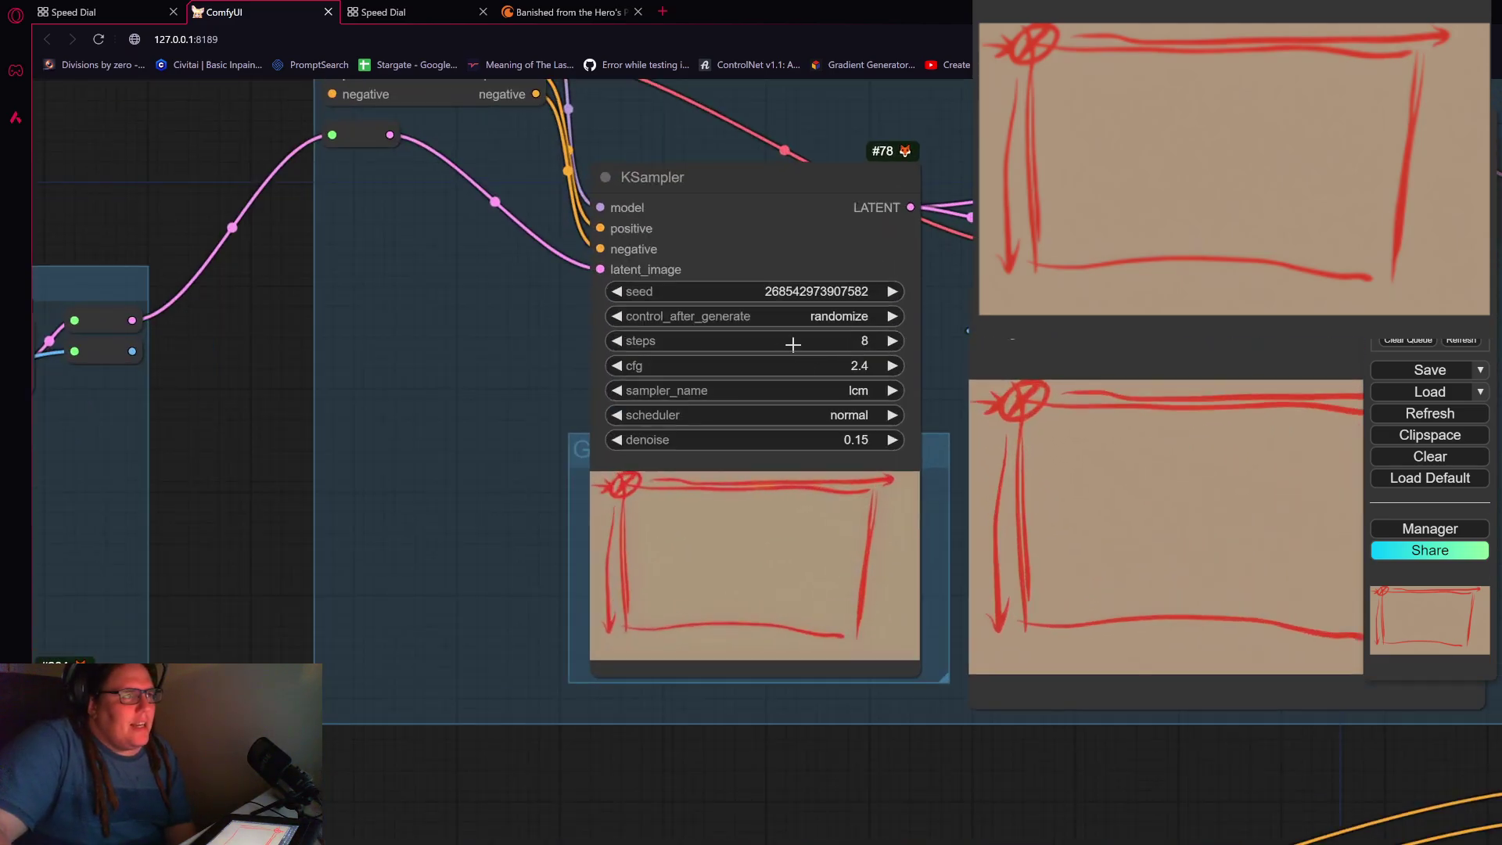
scroll(798, 524, "up", 1)
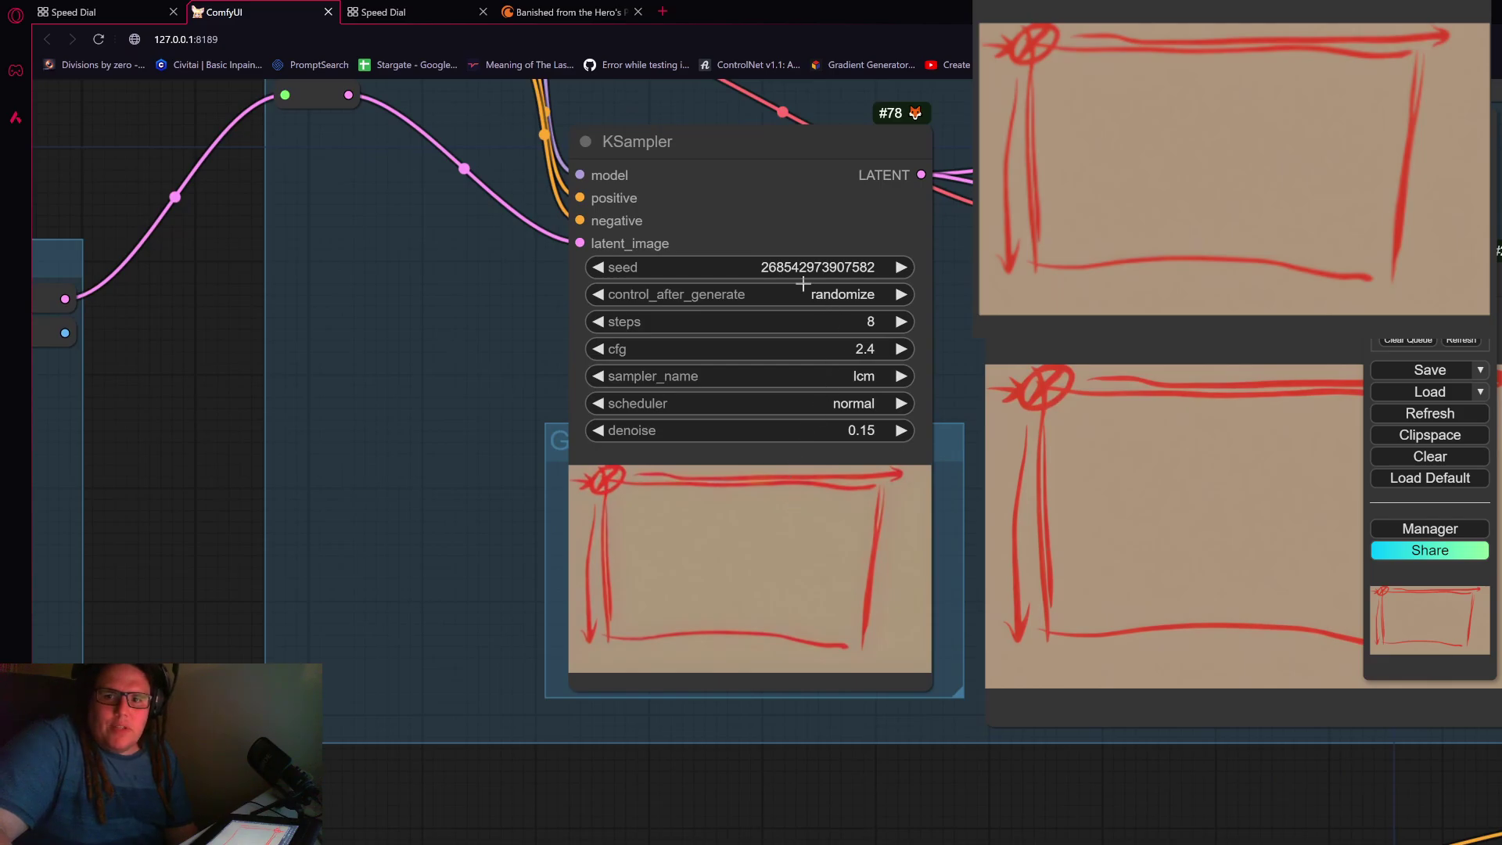
left_click_drag(481, 351, 296, 390)
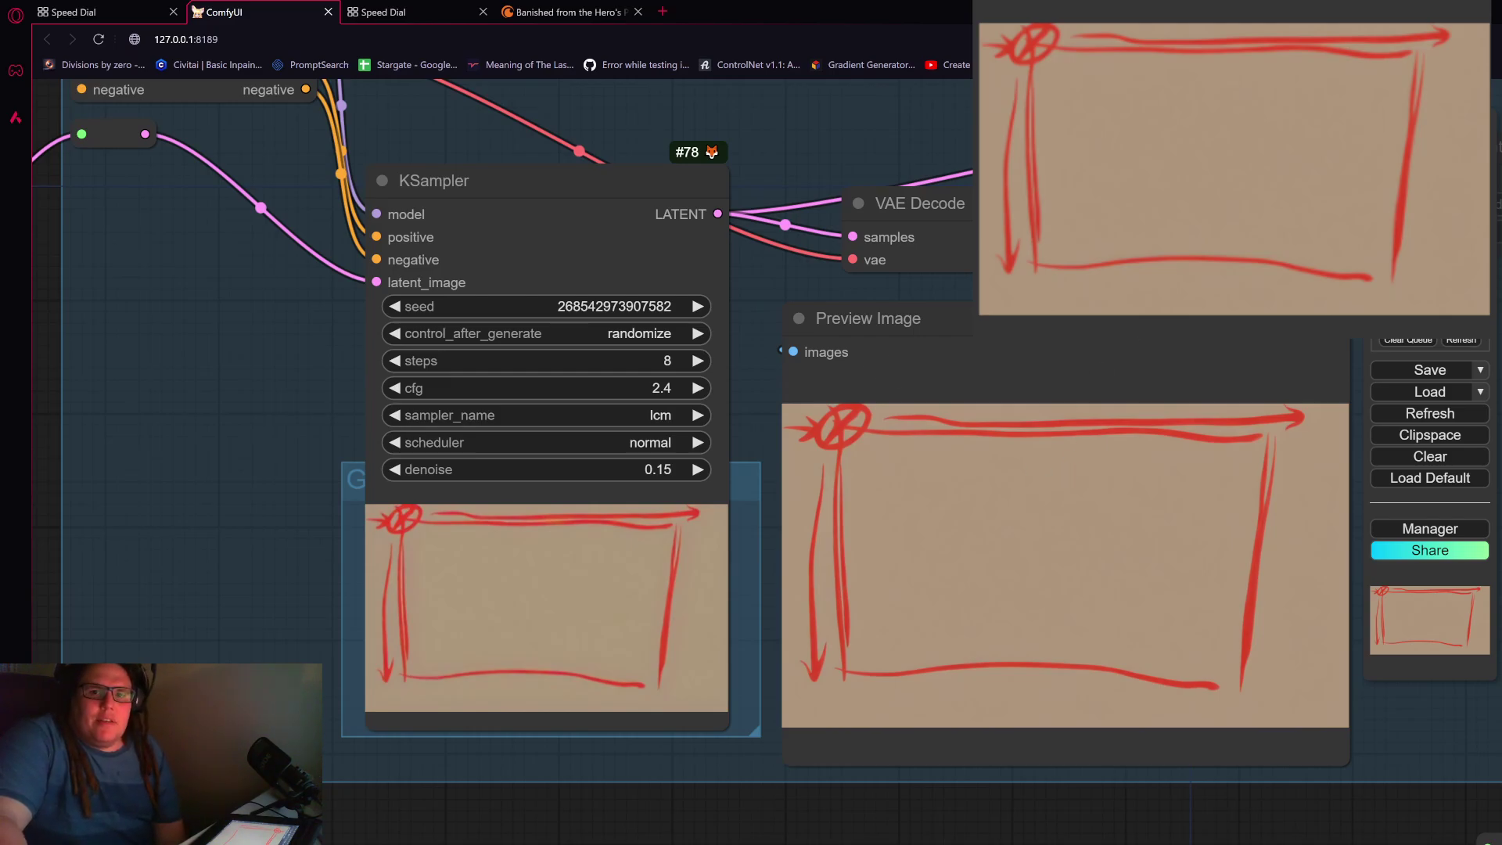
scroll(837, 508, "down", 2)
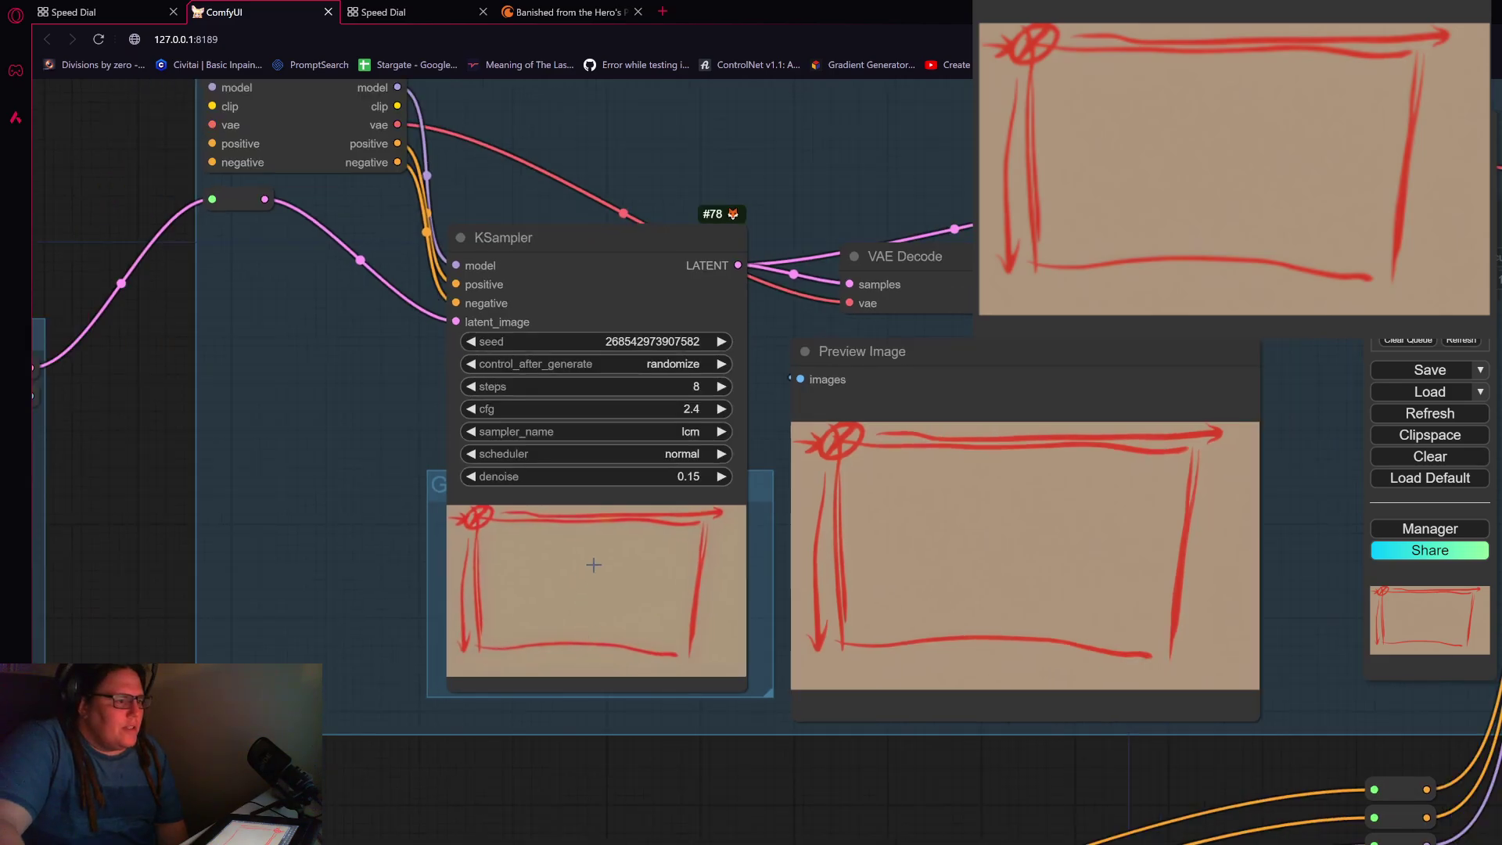
scroll(623, 633, "up", 3)
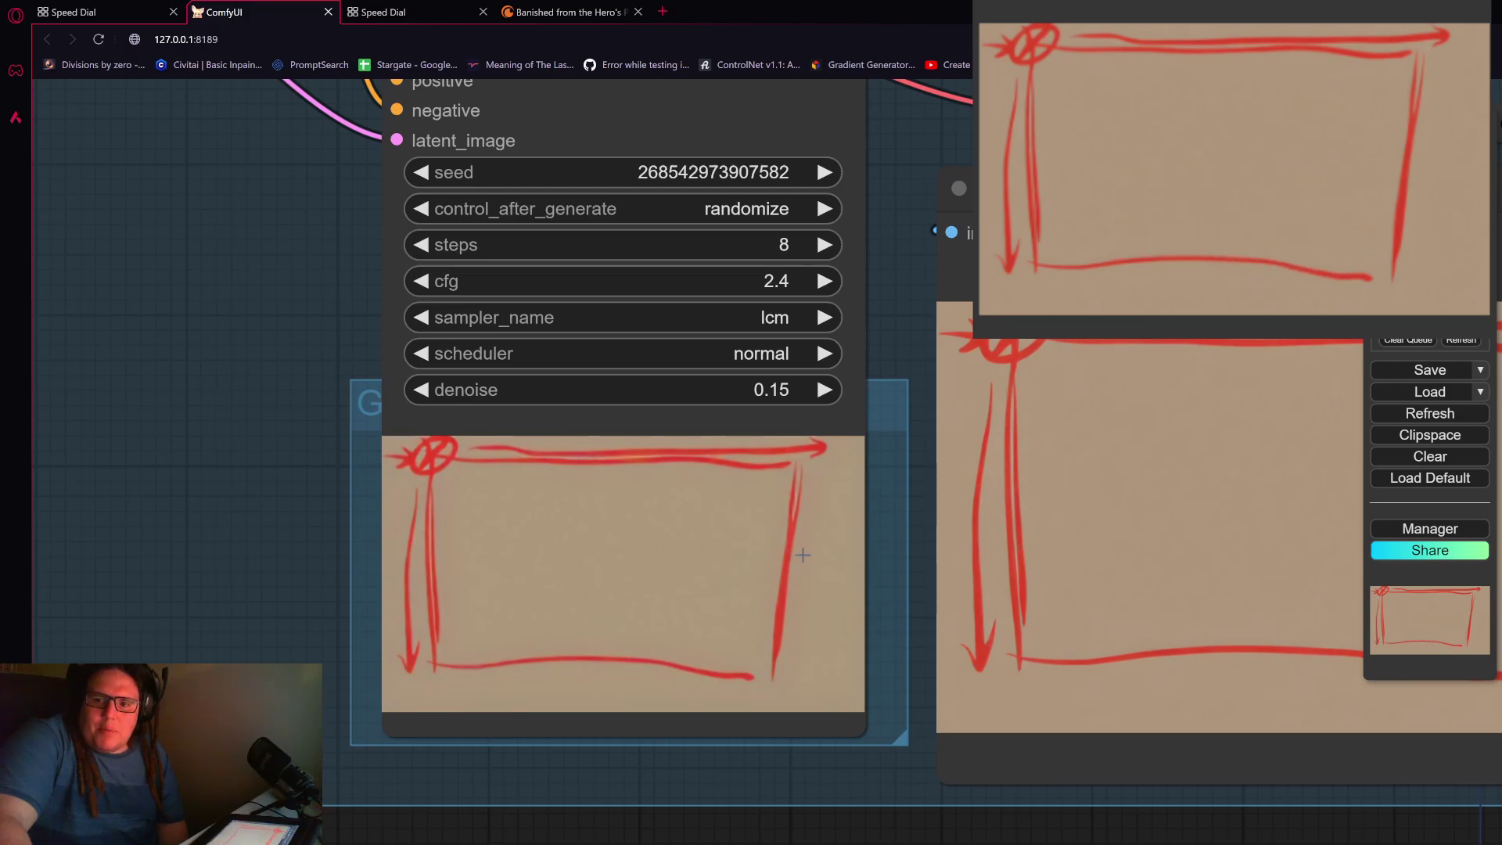
Step: Examine the KSampler's denoise setting against the decoded preview in the Sampler group, and review the Livepaint from photoshop group
scroll(624, 582, "down", 5)
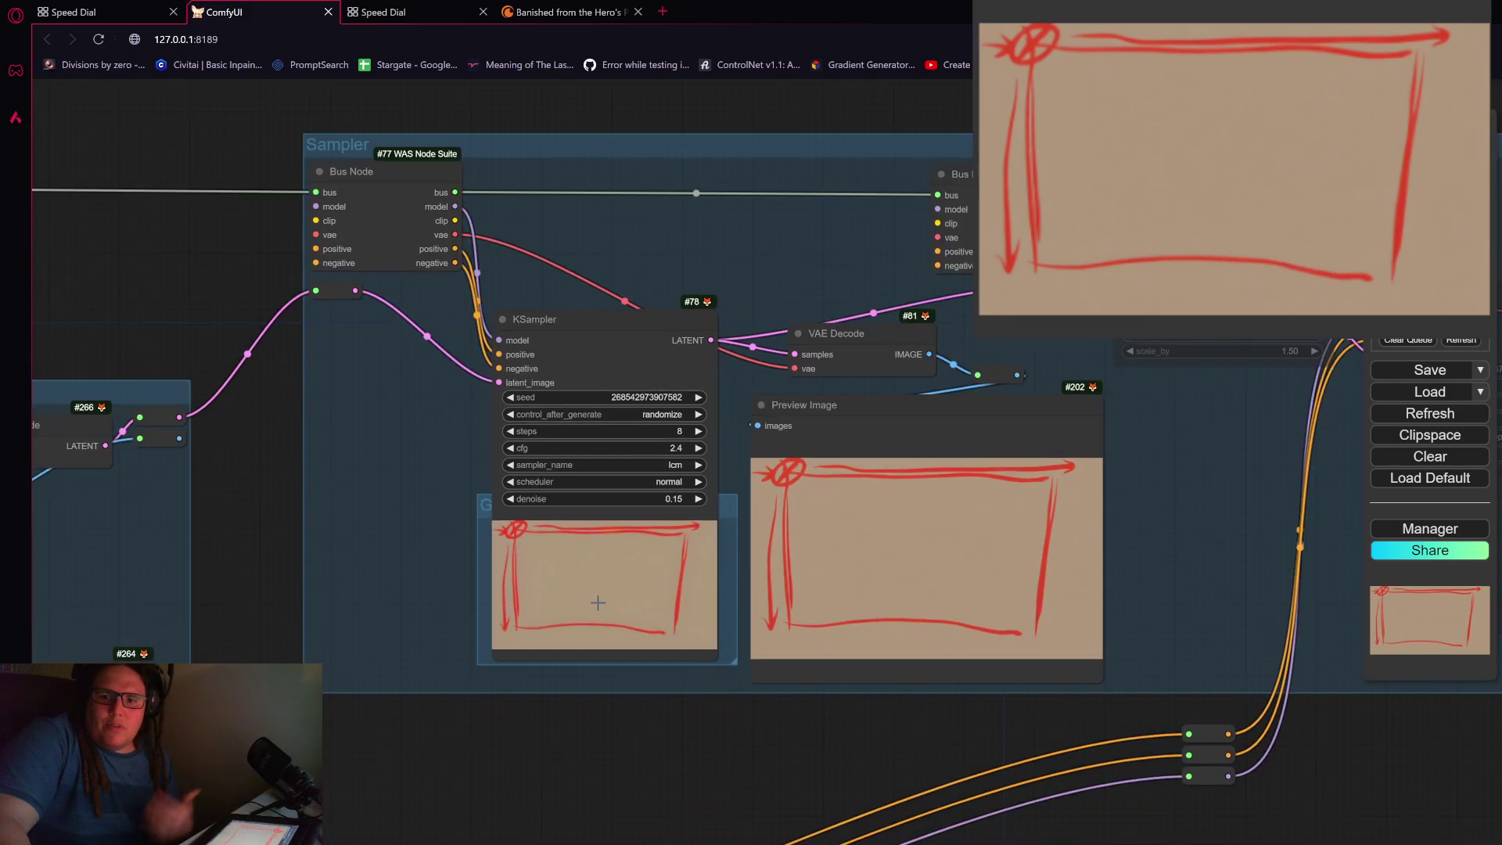
left_click_drag(409, 662, 556, 593)
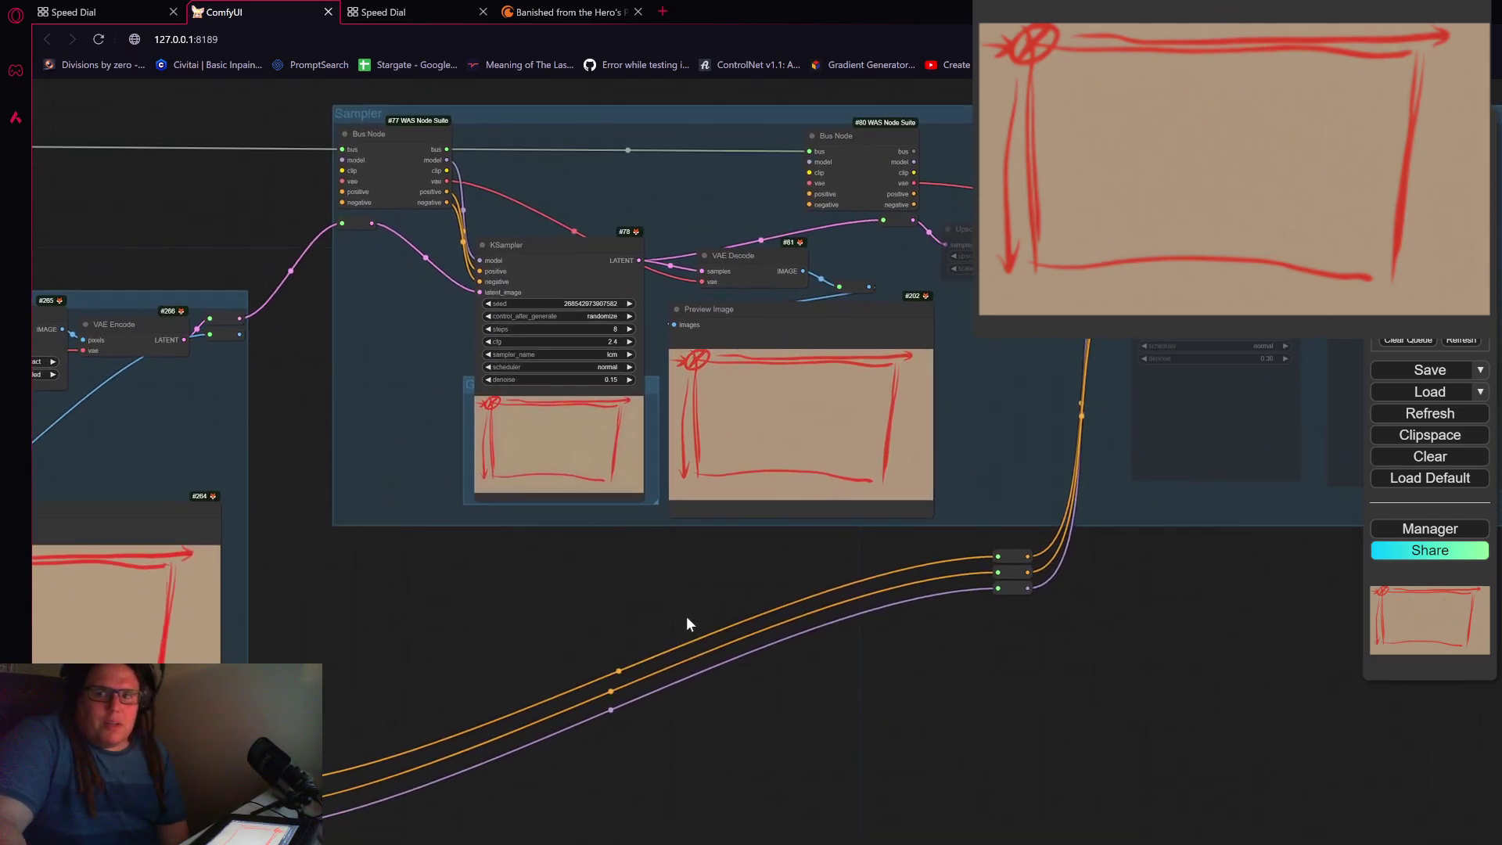
scroll(535, 455, "up", 3)
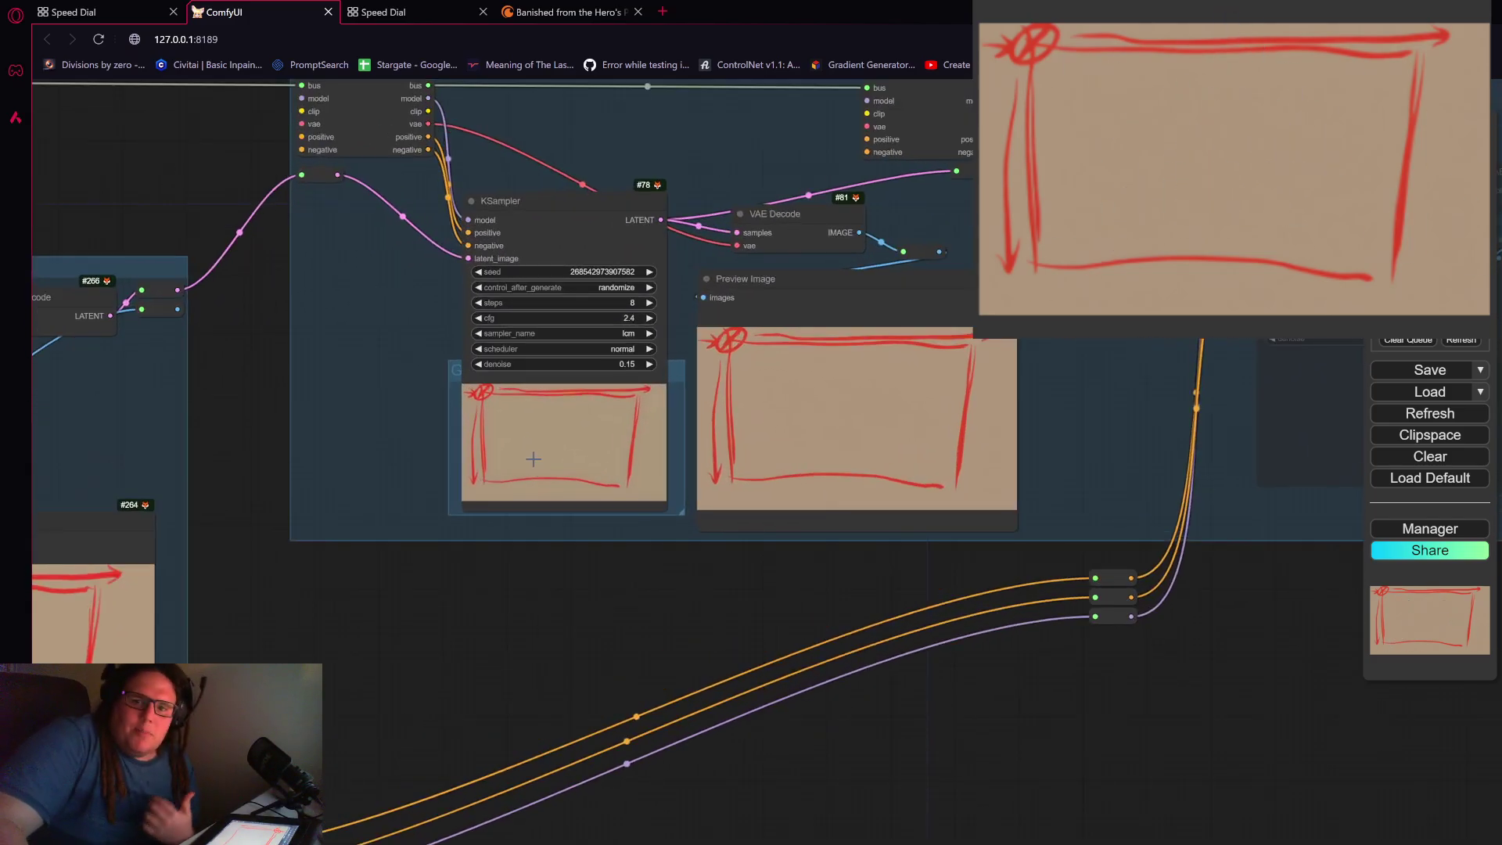
scroll(530, 459, "up", 5)
scroll(673, 569, "down", 6)
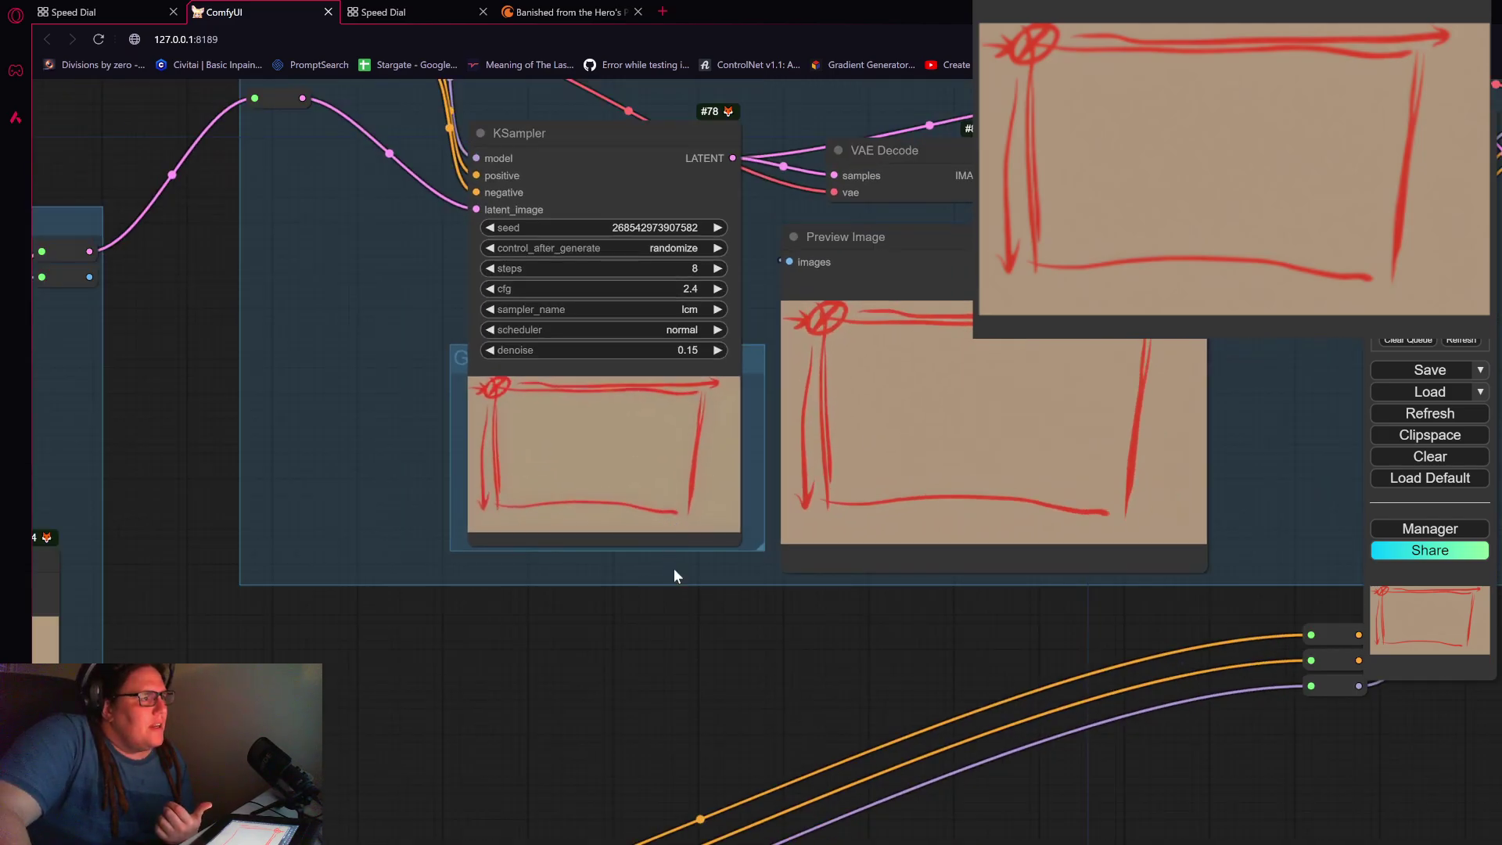
scroll(598, 543, "down", 1)
scroll(853, 516, "up", 8)
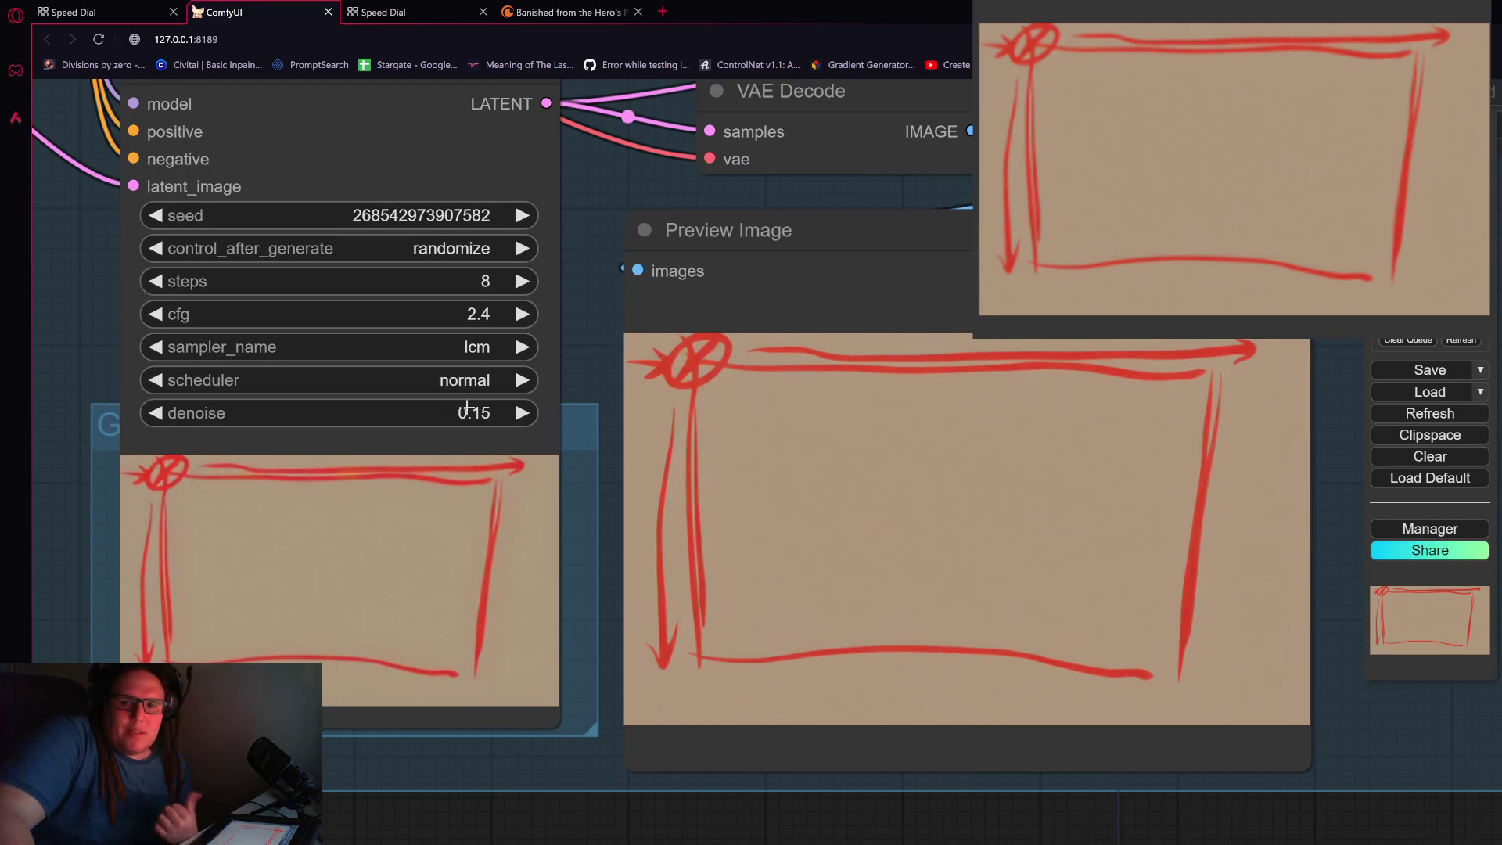
scroll(542, 452, "down", 5)
scroll(576, 544, "down", 2)
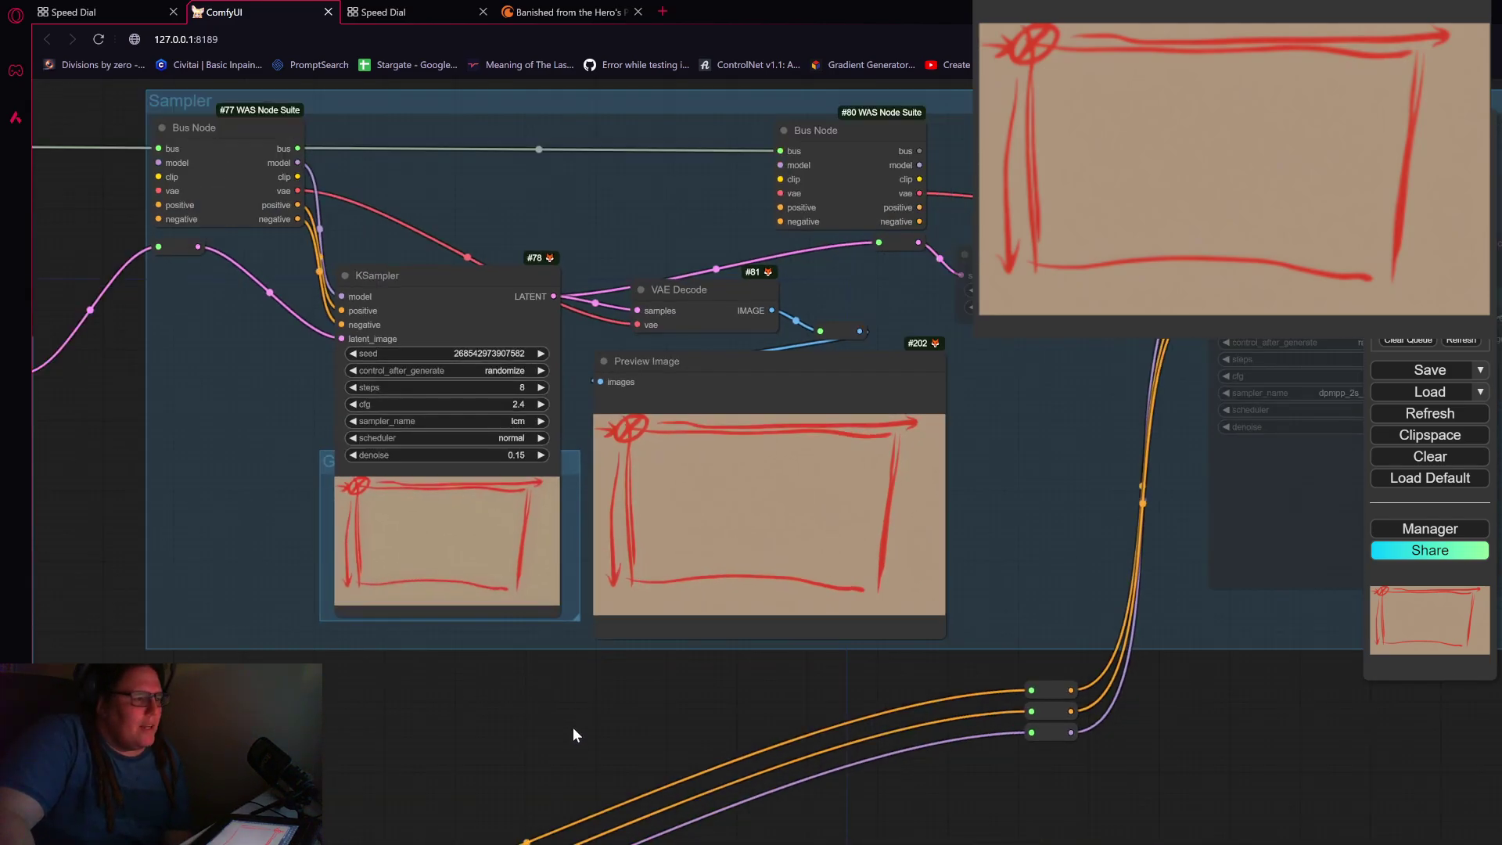
left_click_drag(570, 731, 1186, 614)
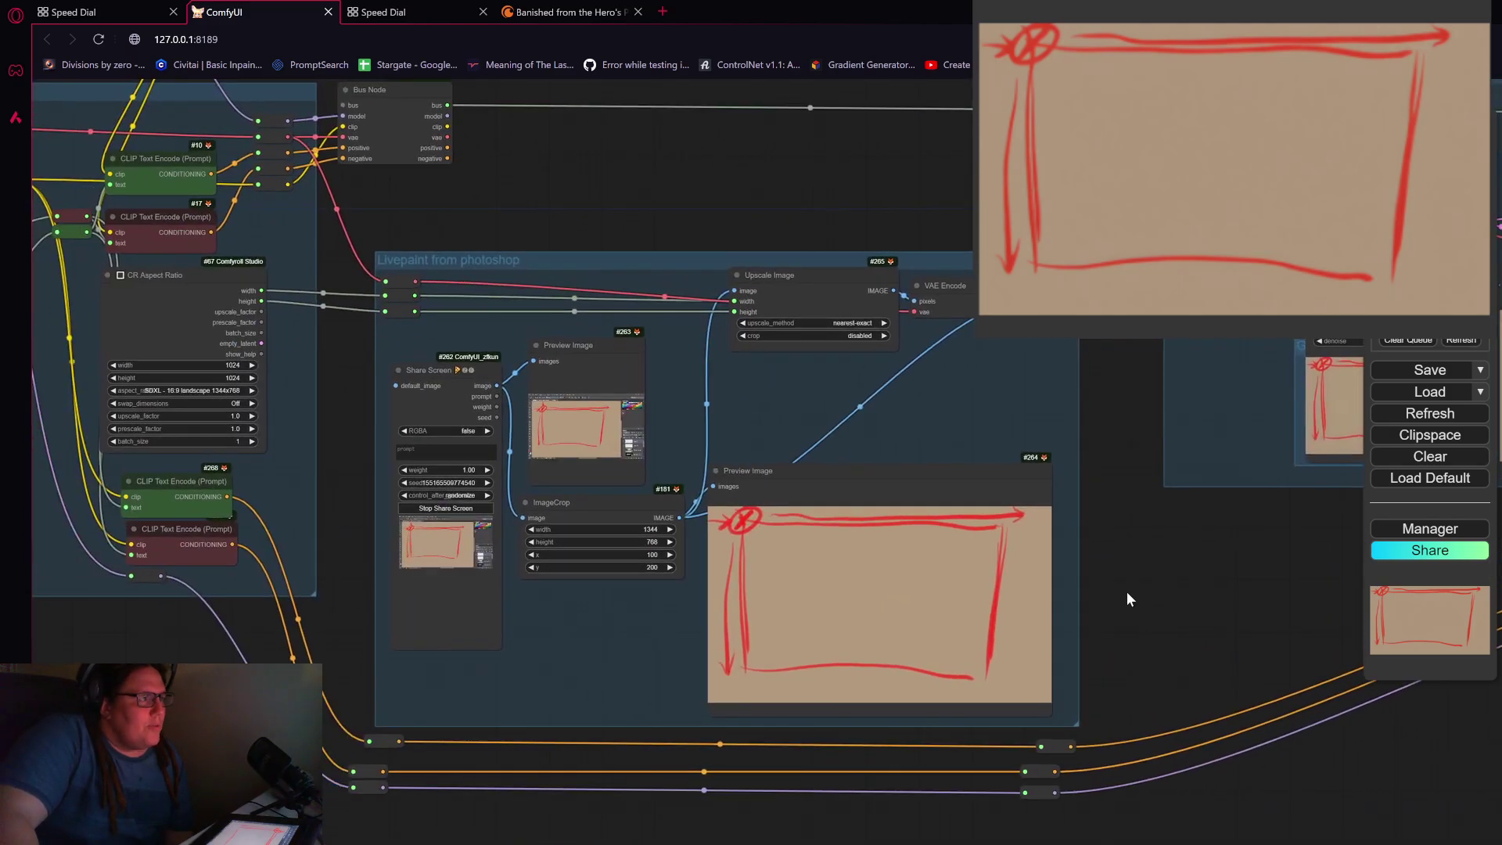
left_click_drag(703, 255, 689, 264)
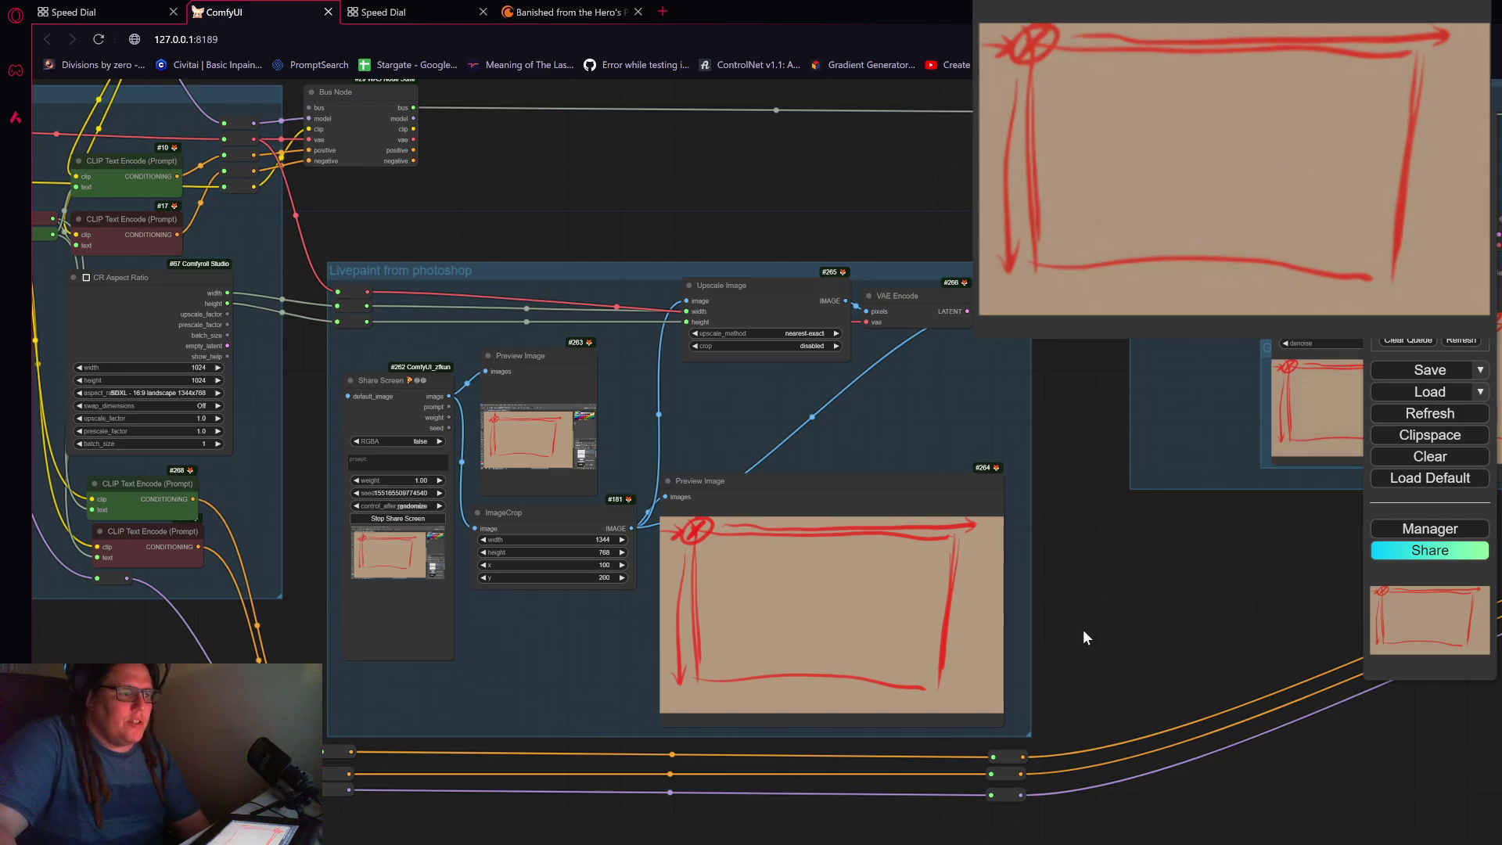
left_click_drag(1082, 629, 1063, 565)
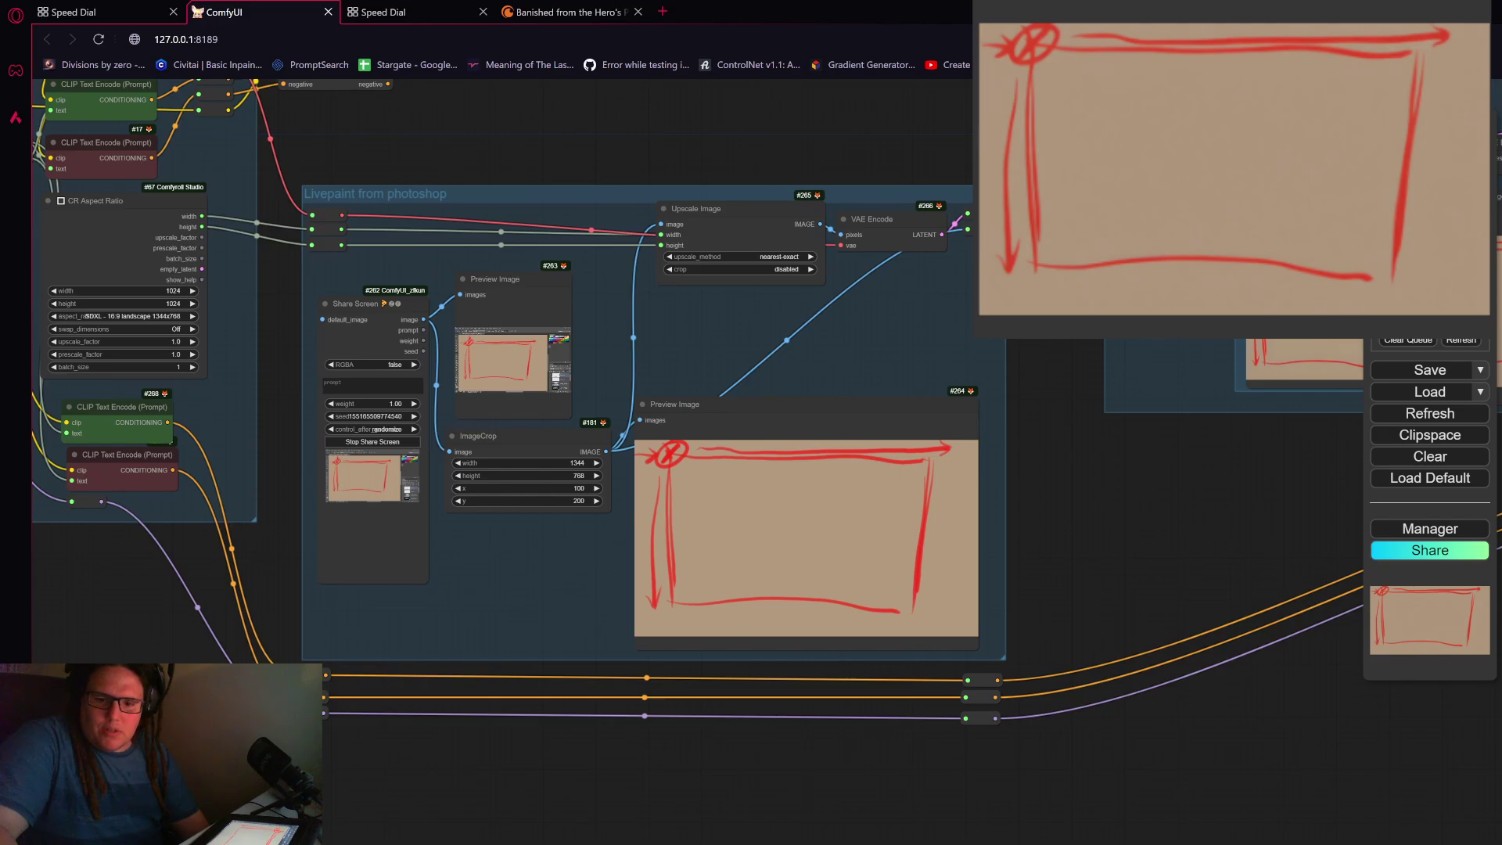
Step: Switch to Photoshop and add a new empty layer above Layer 11
key("alt+Tab")
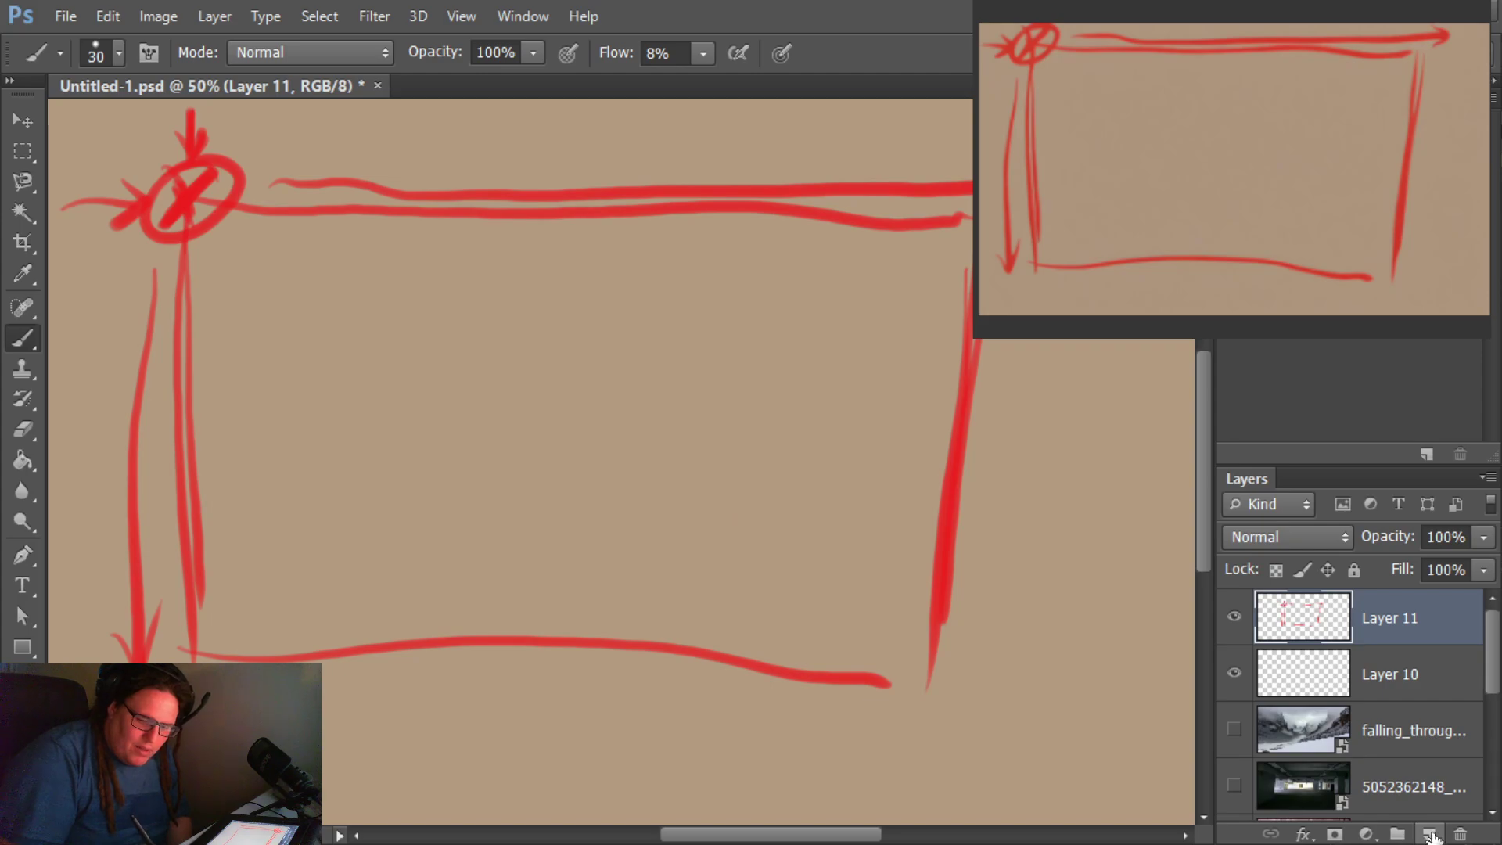
left_click(1428, 836)
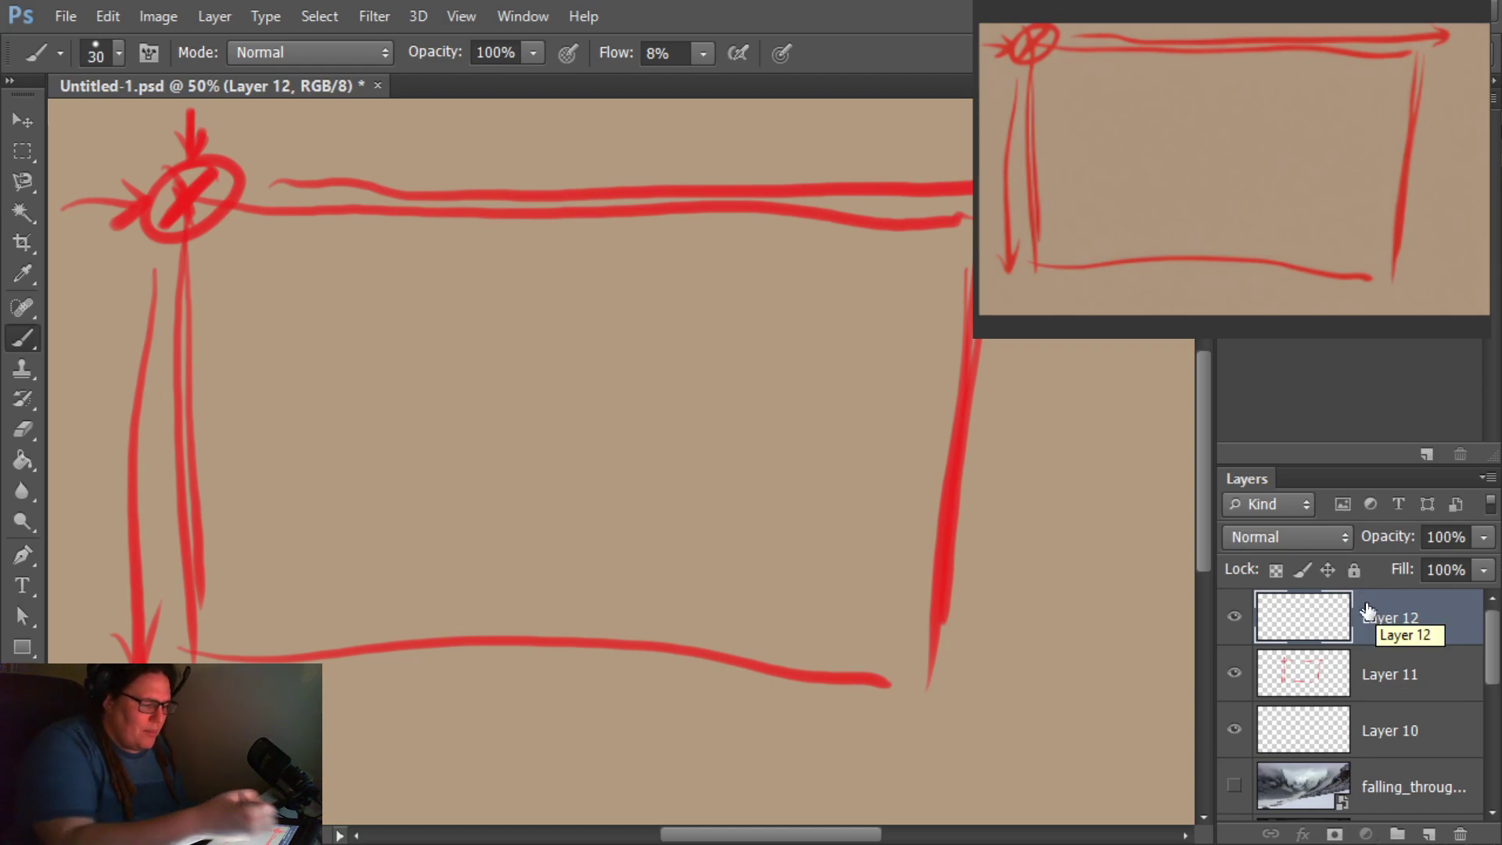
left_click(381, 16)
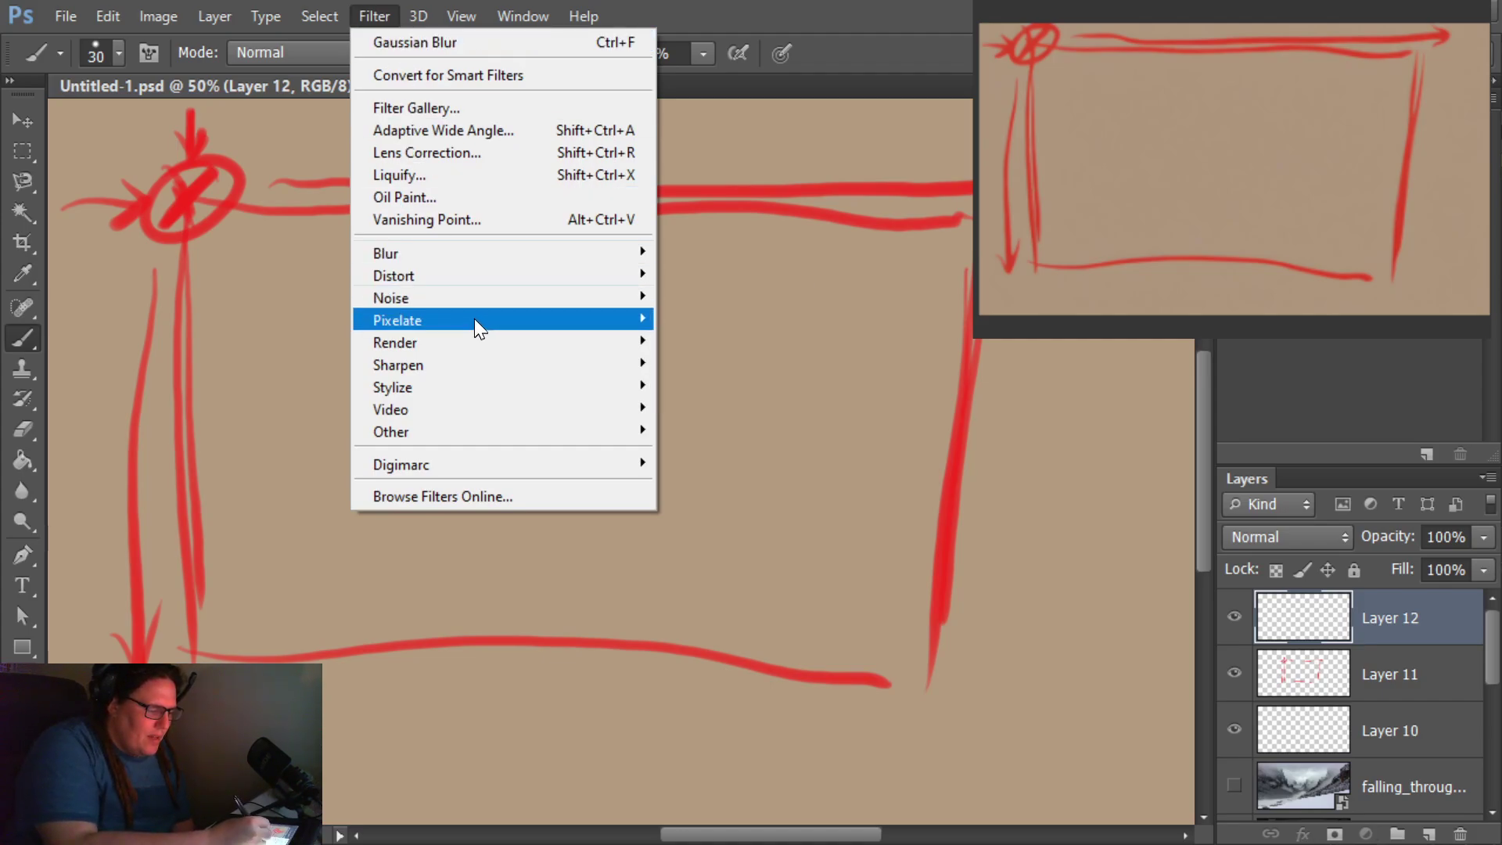
mouse_move(474, 343)
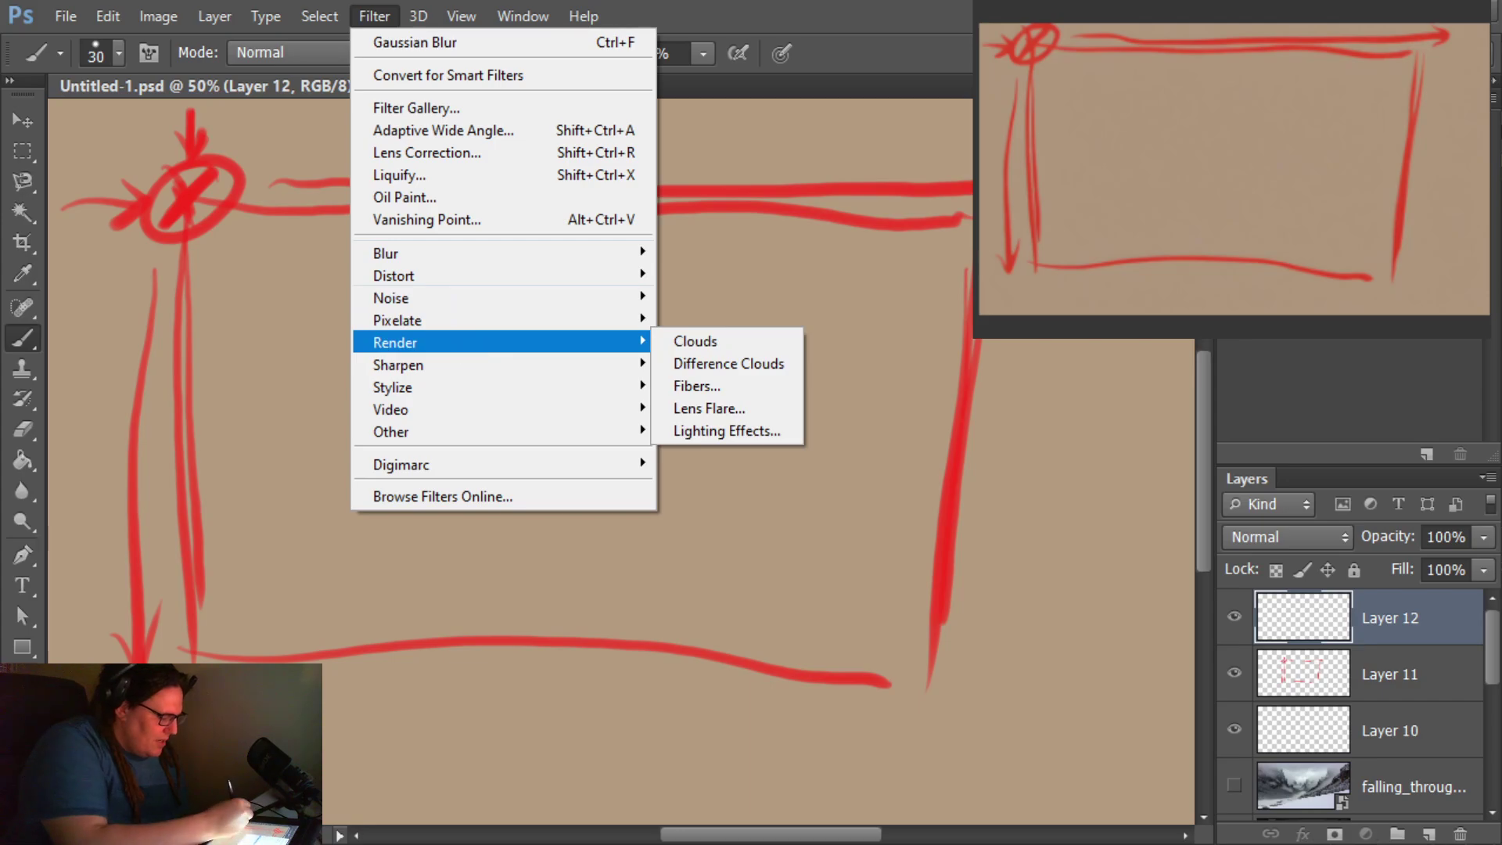
key("Escape")
Step: Set the foreground color to black (000000) and the background color to white (ffffff)
left_click(286, 816)
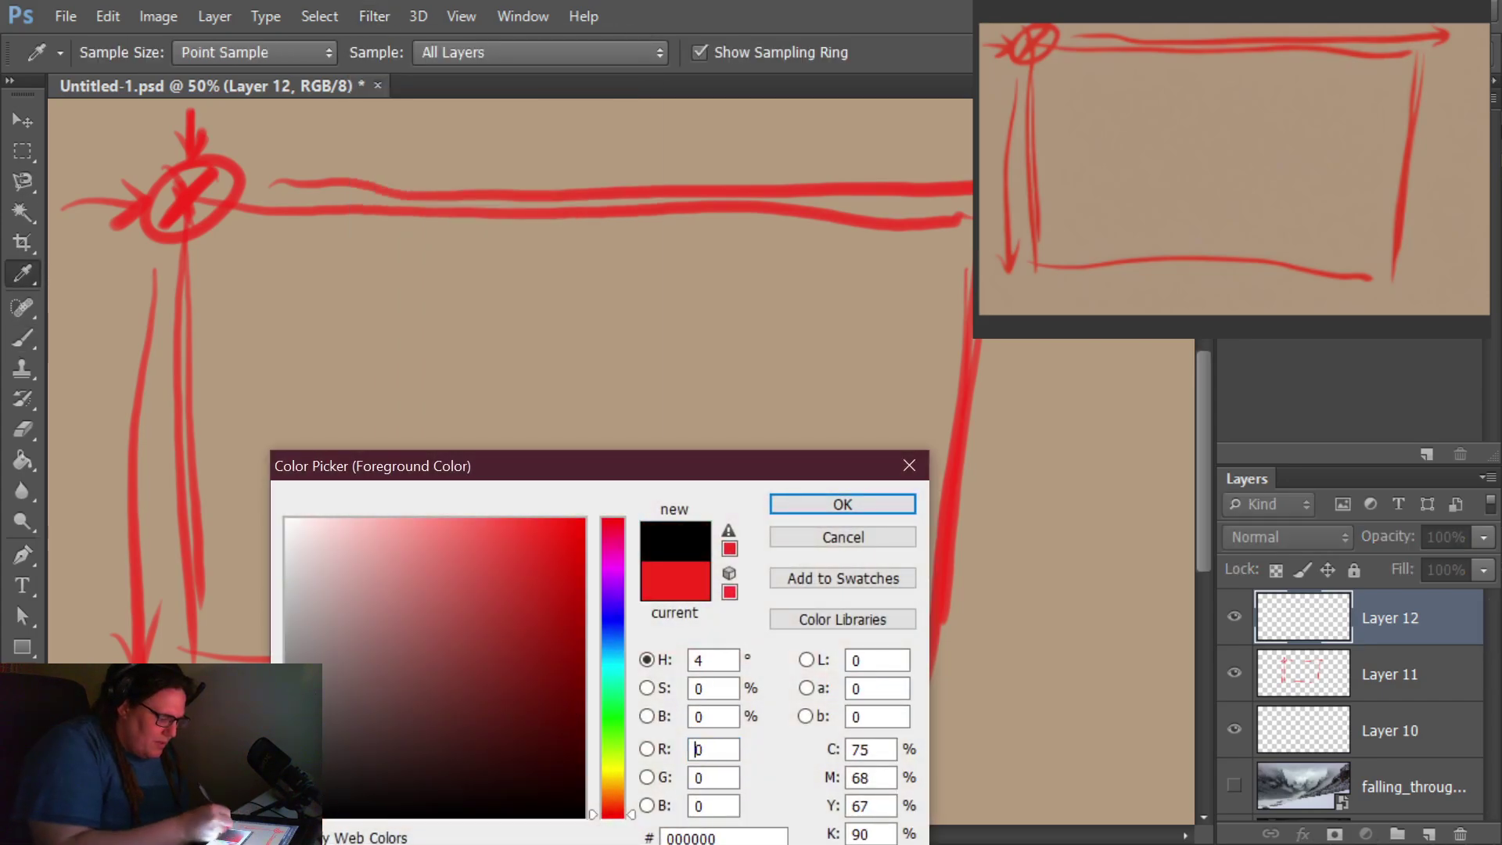
left_click(842, 505)
left_click(32, 757)
left_click_drag(432, 636, 268, 480)
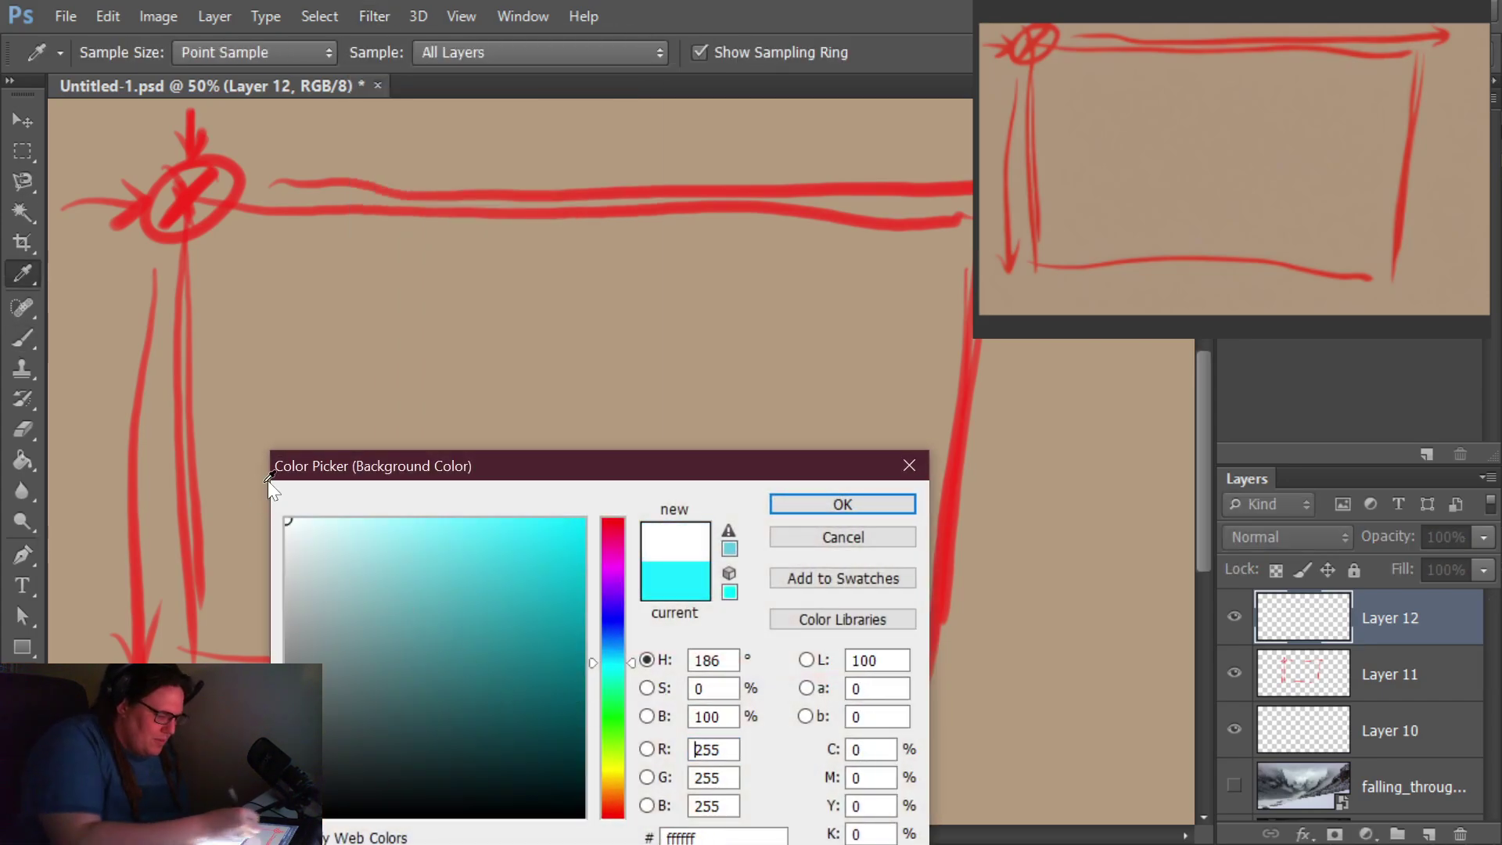
left_click(831, 504)
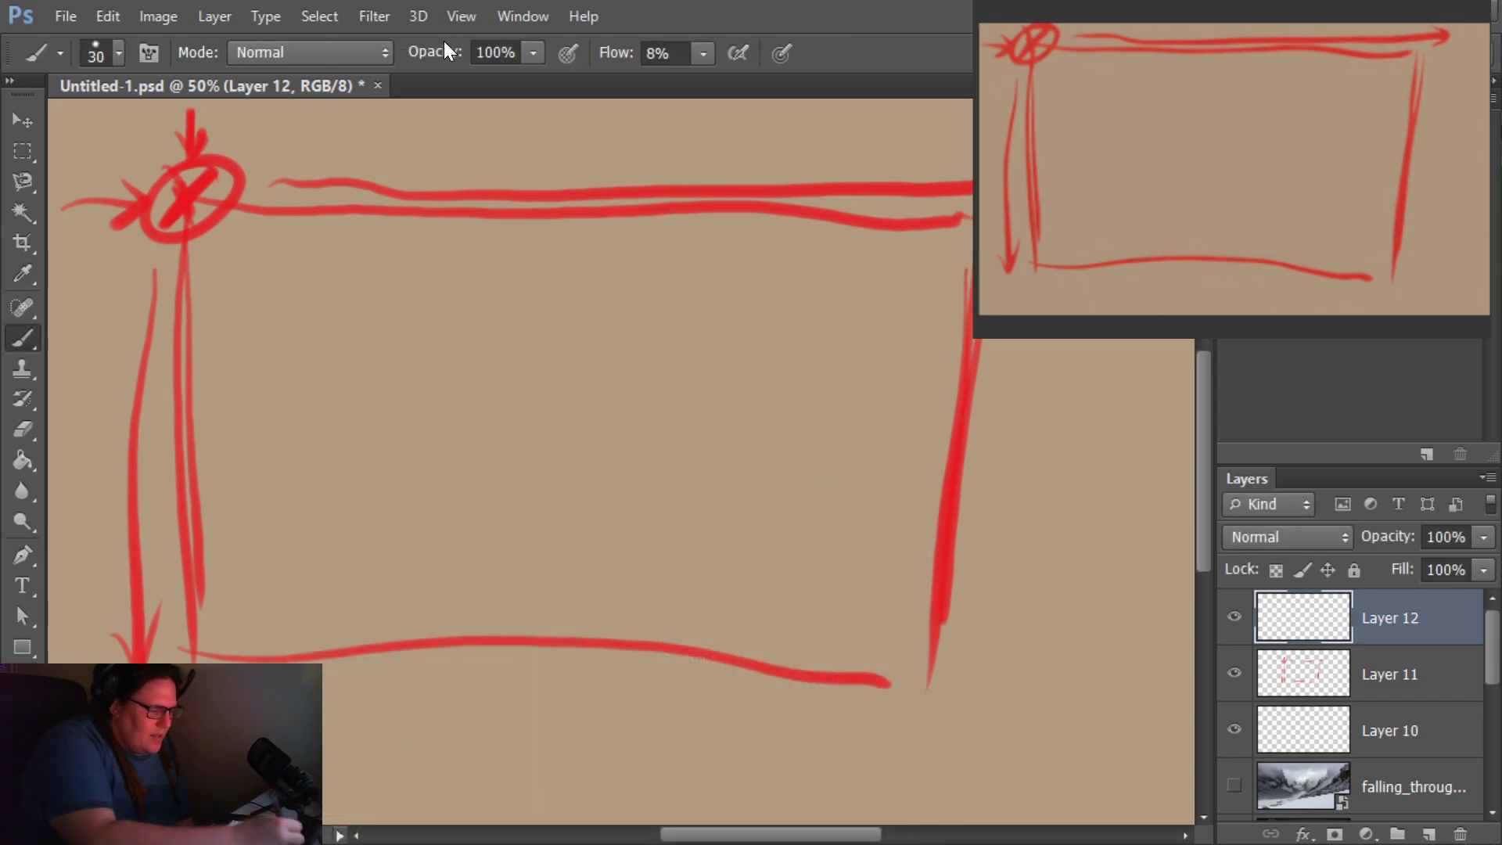
Step: Fill Layer 12 with the Clouds render filter
left_click(380, 15)
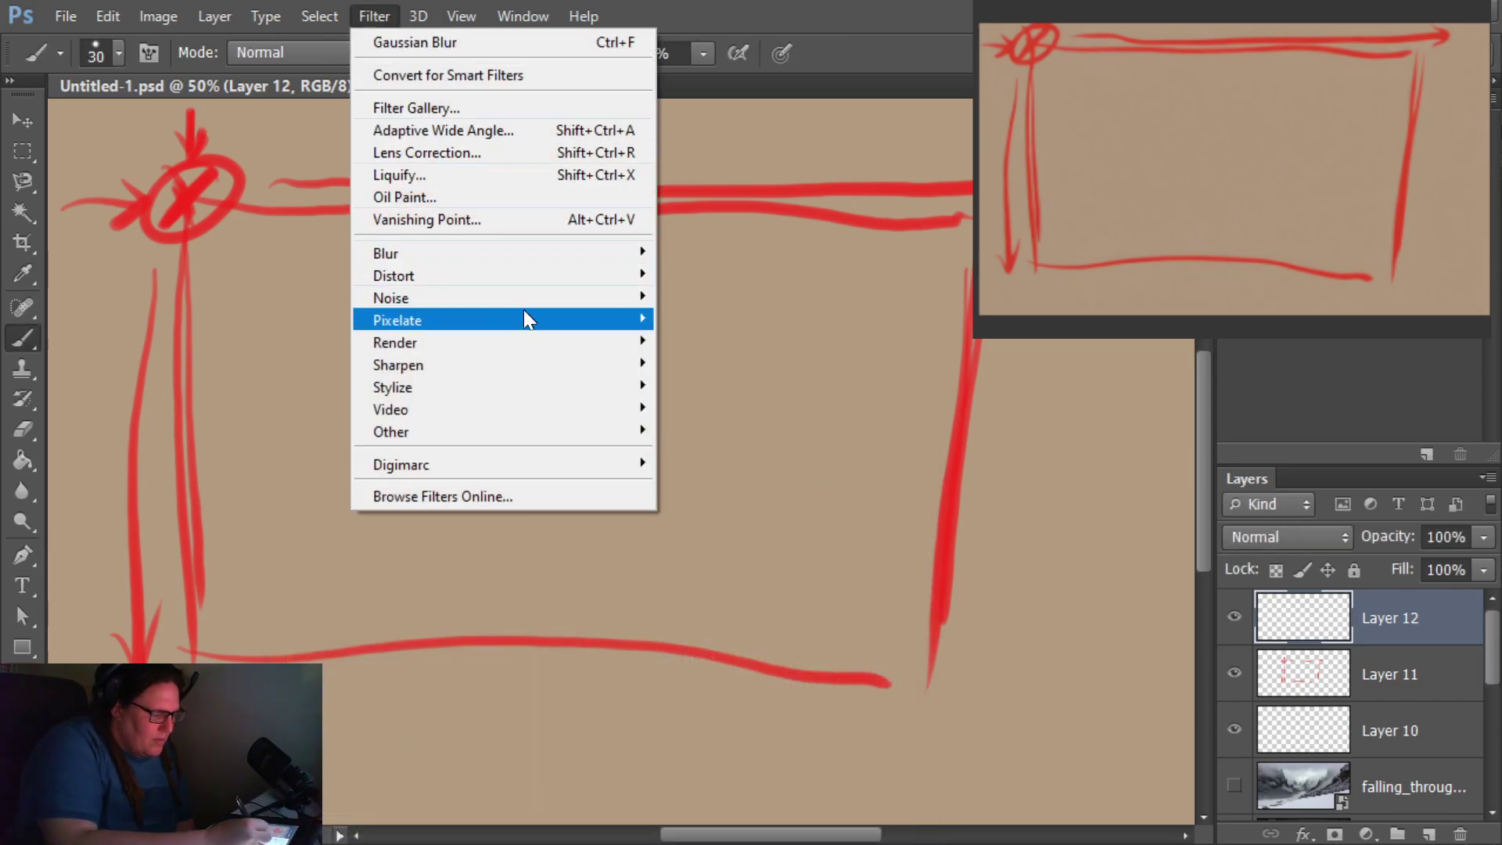
mouse_move(526, 342)
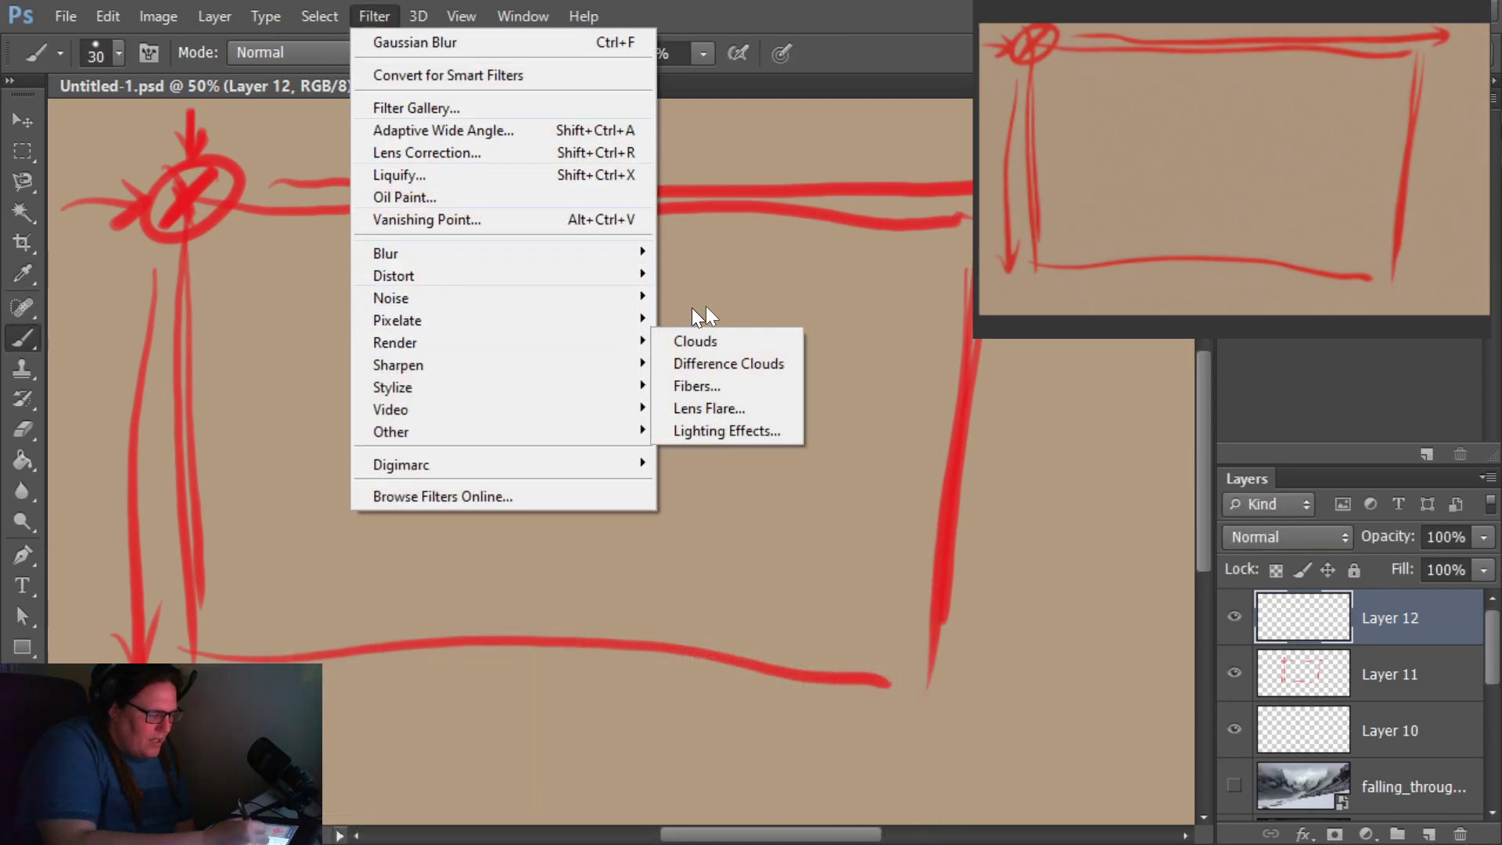
left_click(763, 340)
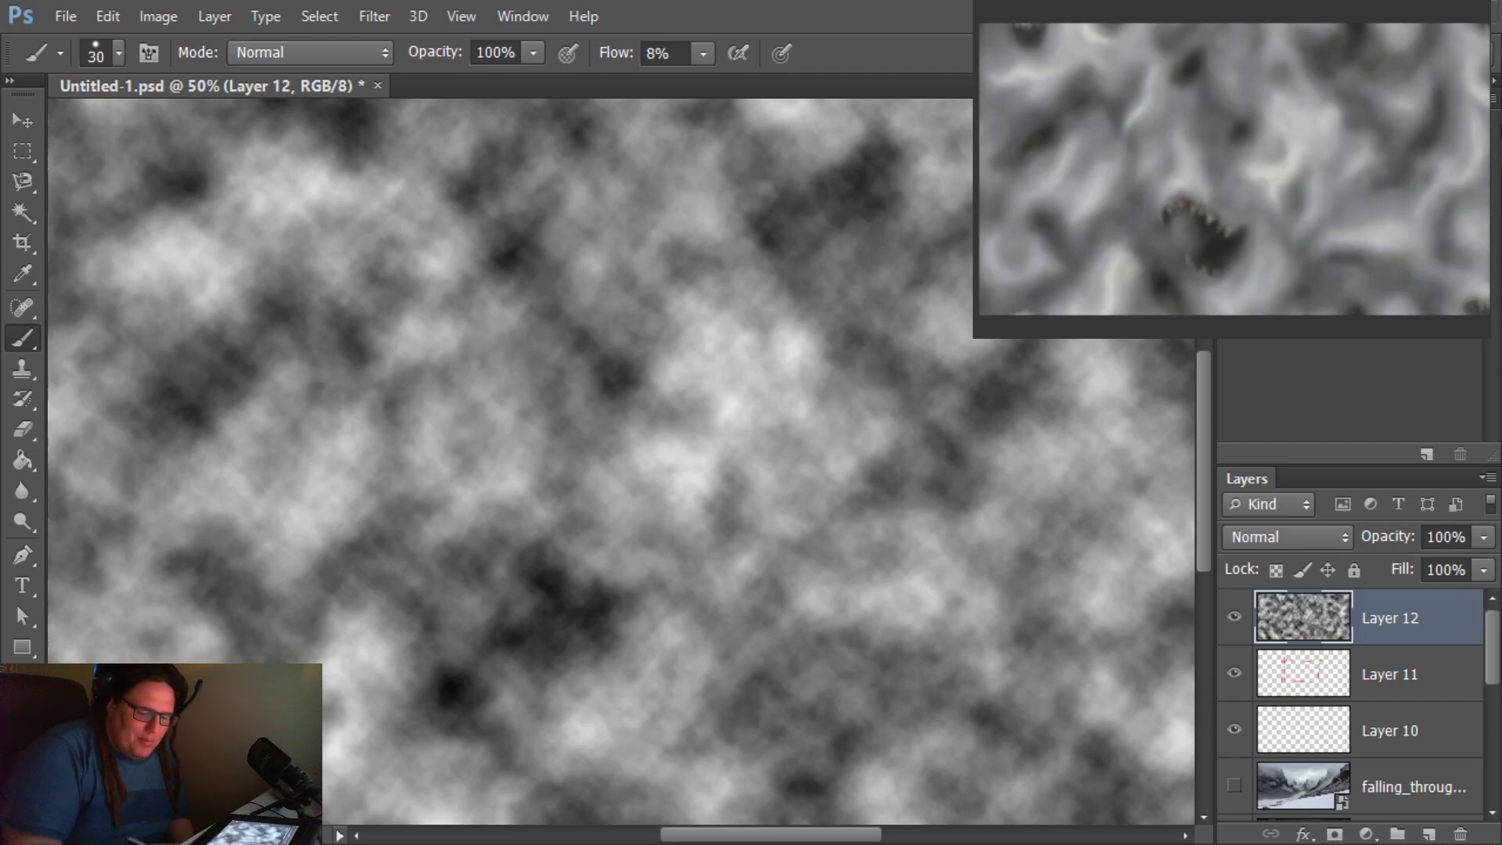
Step: Add non-monochromatic Gaussian noise of 33.03% to the clouds on Layer 12 and return to the Brush tool
left_click(374, 16)
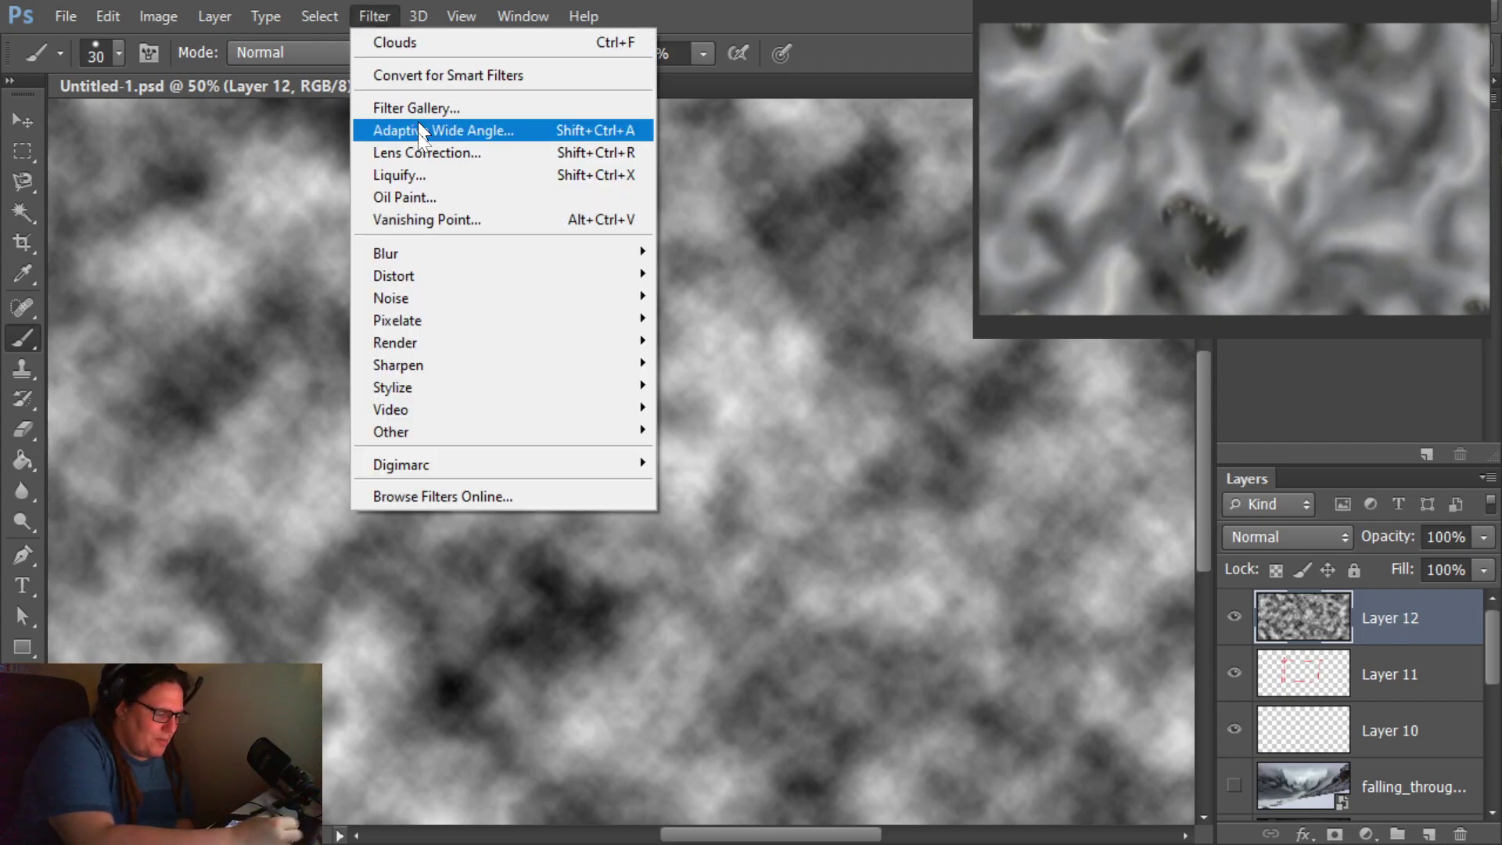
mouse_move(510, 302)
left_click(739, 297)
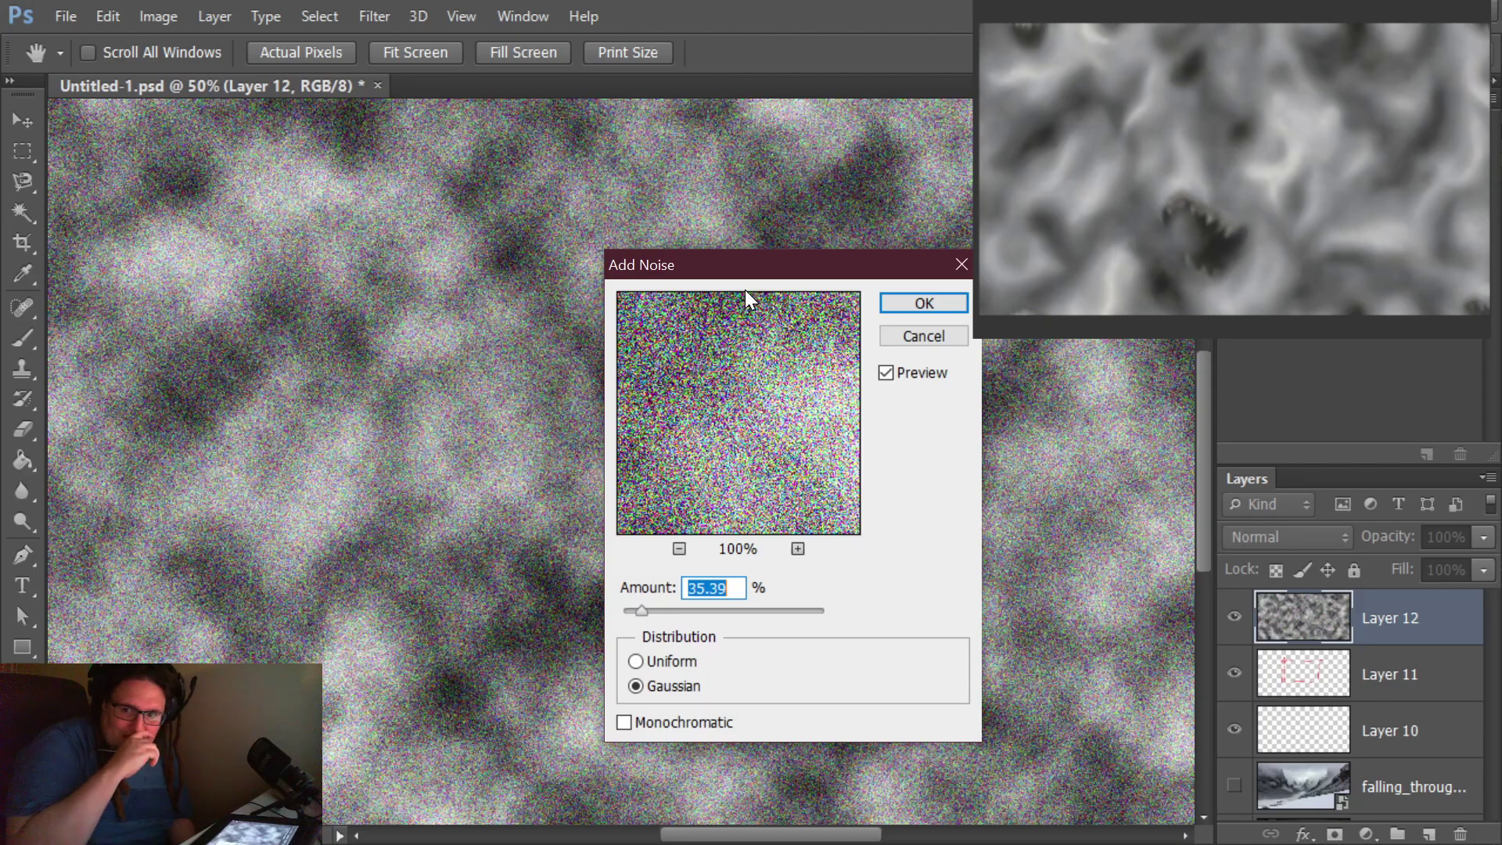
mouse_move(655, 614)
left_mouse_down()
mouse_move(633, 615)
mouse_move(640, 599)
left_mouse_up()
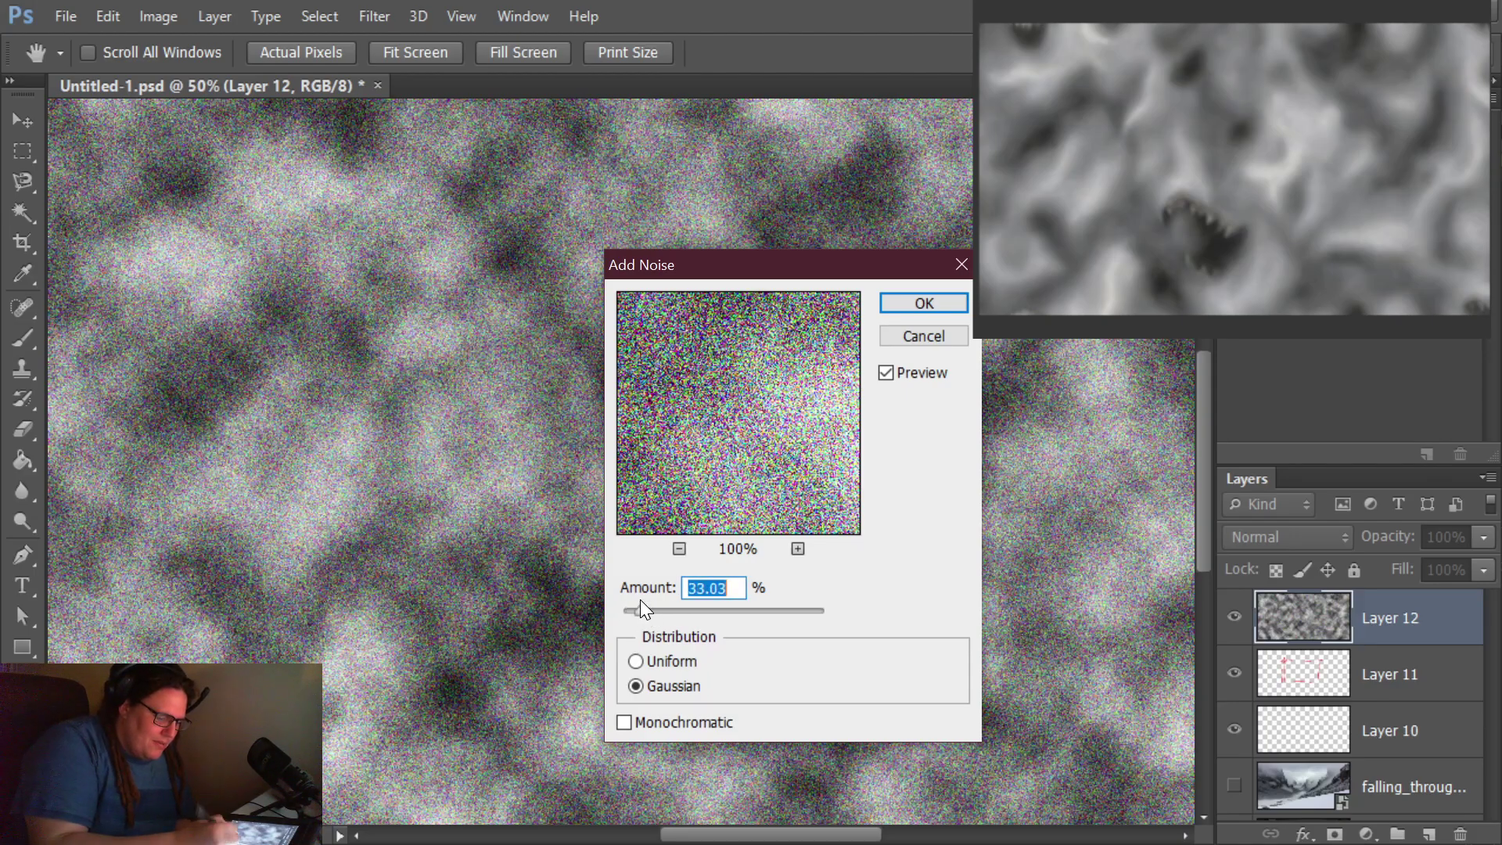
left_click(932, 302)
key("b")
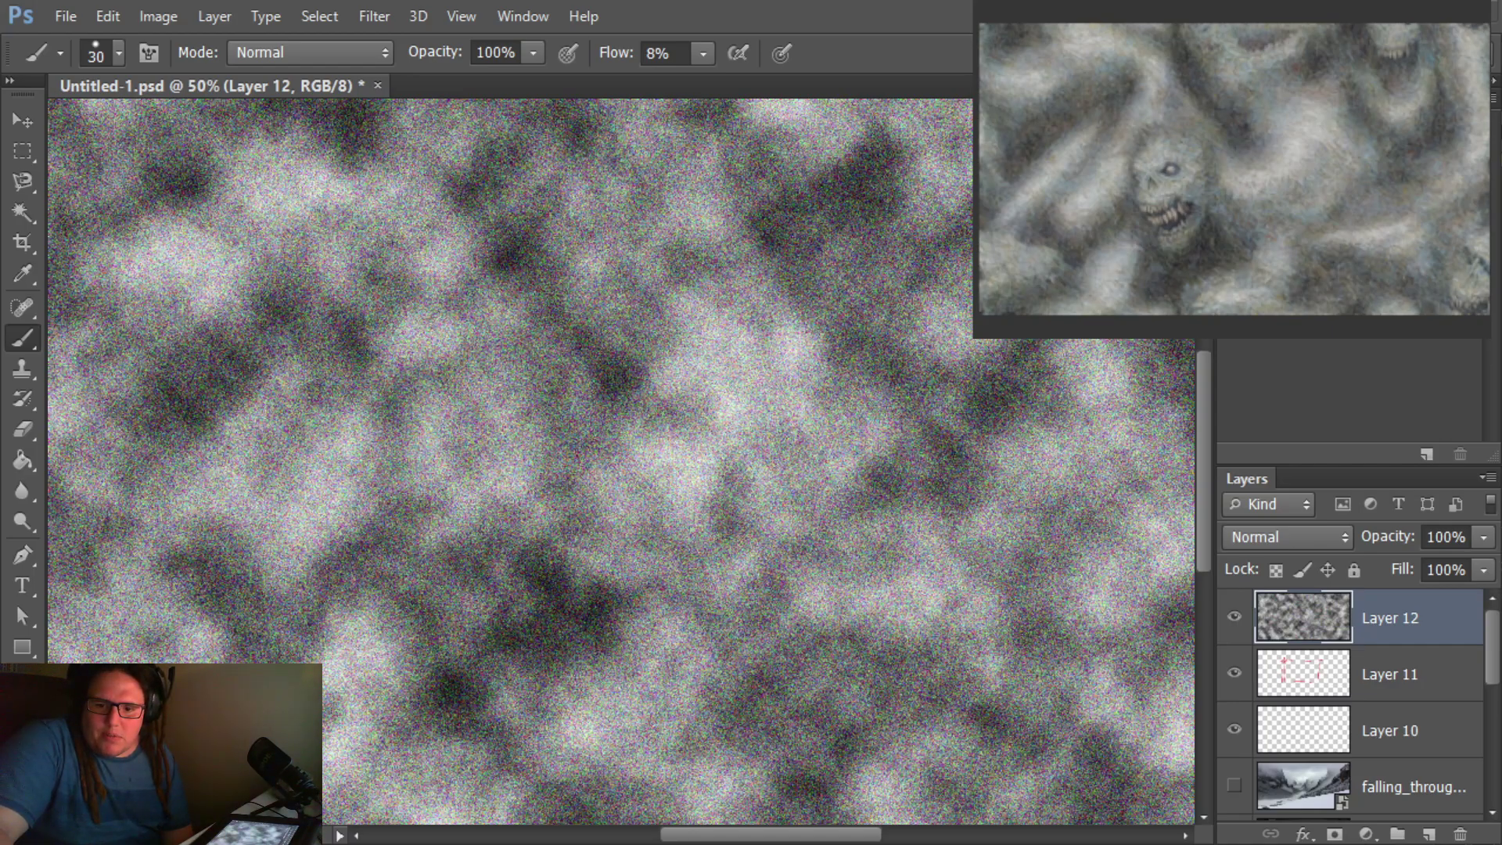
Step: Switch to ComfyUI and examine the image generated from the noise, the KSampler settings and the cropped input preview
key("alt+Tab")
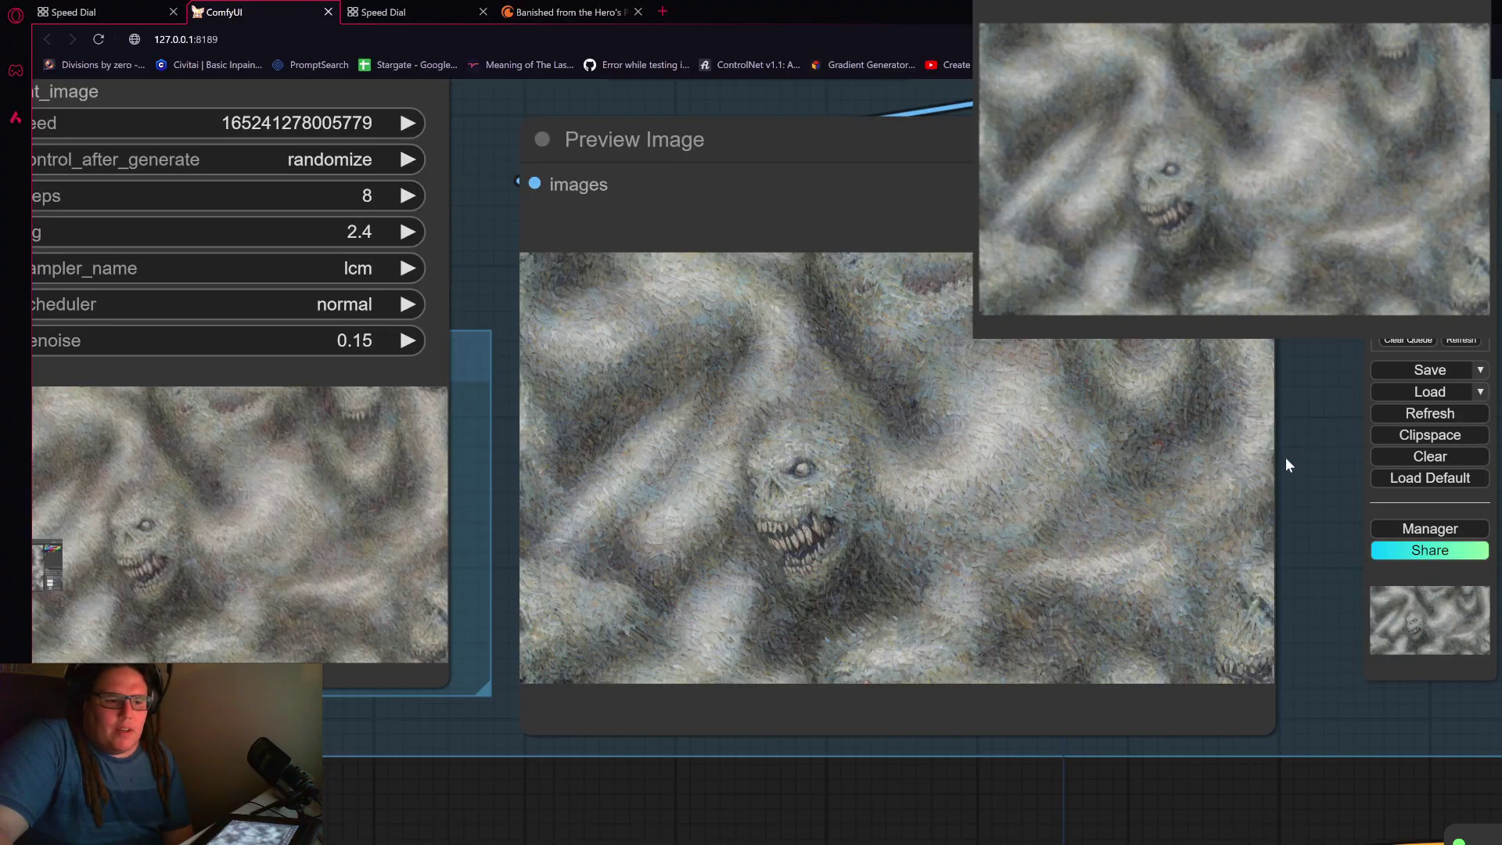
left_click_drag(1152, 717, 996, 710)
scroll(832, 661, "up", 4)
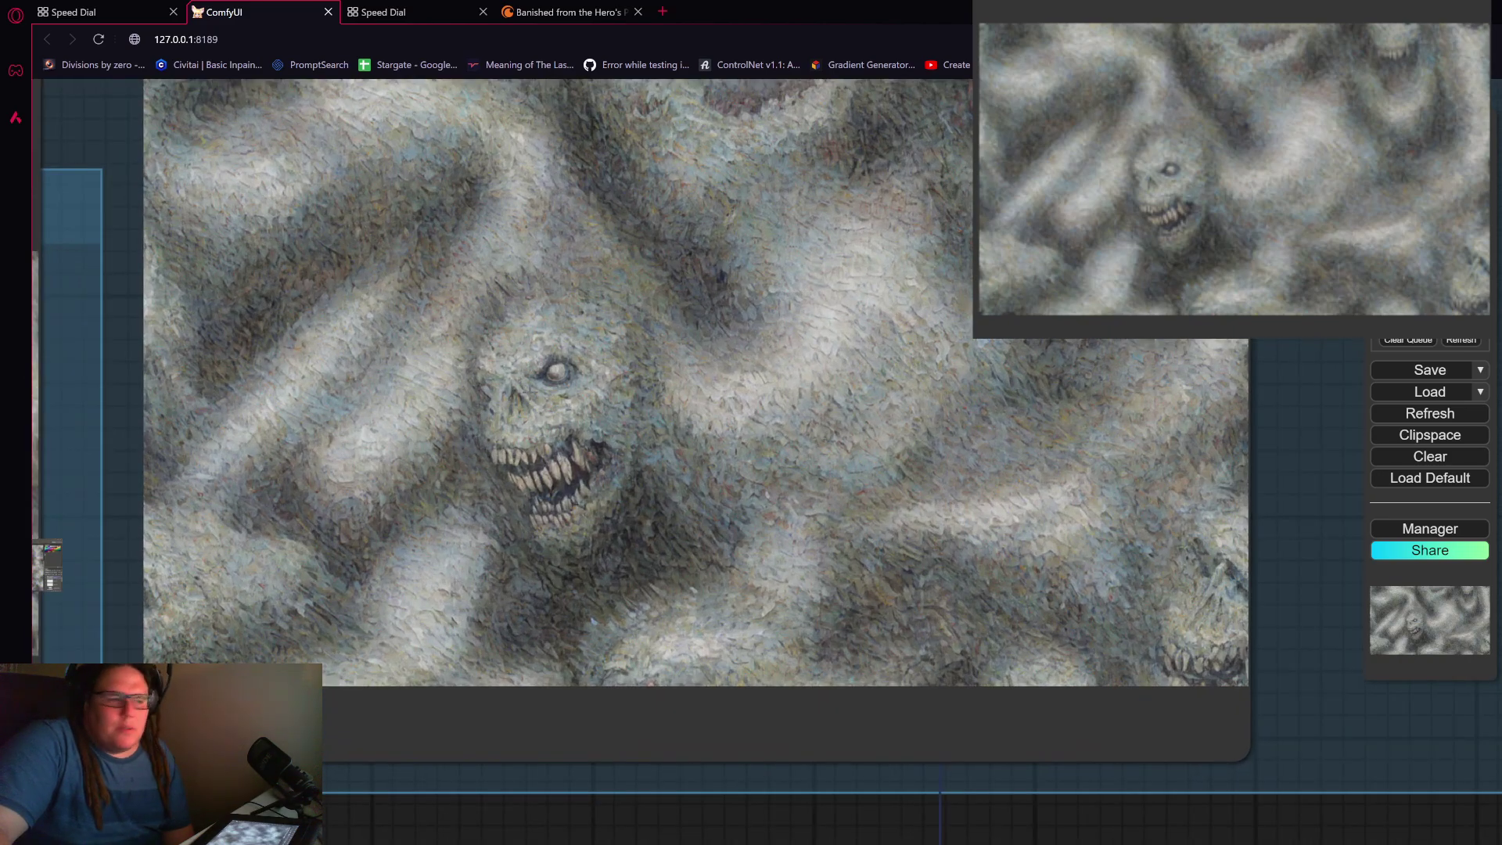
scroll(526, 390, "up", 2)
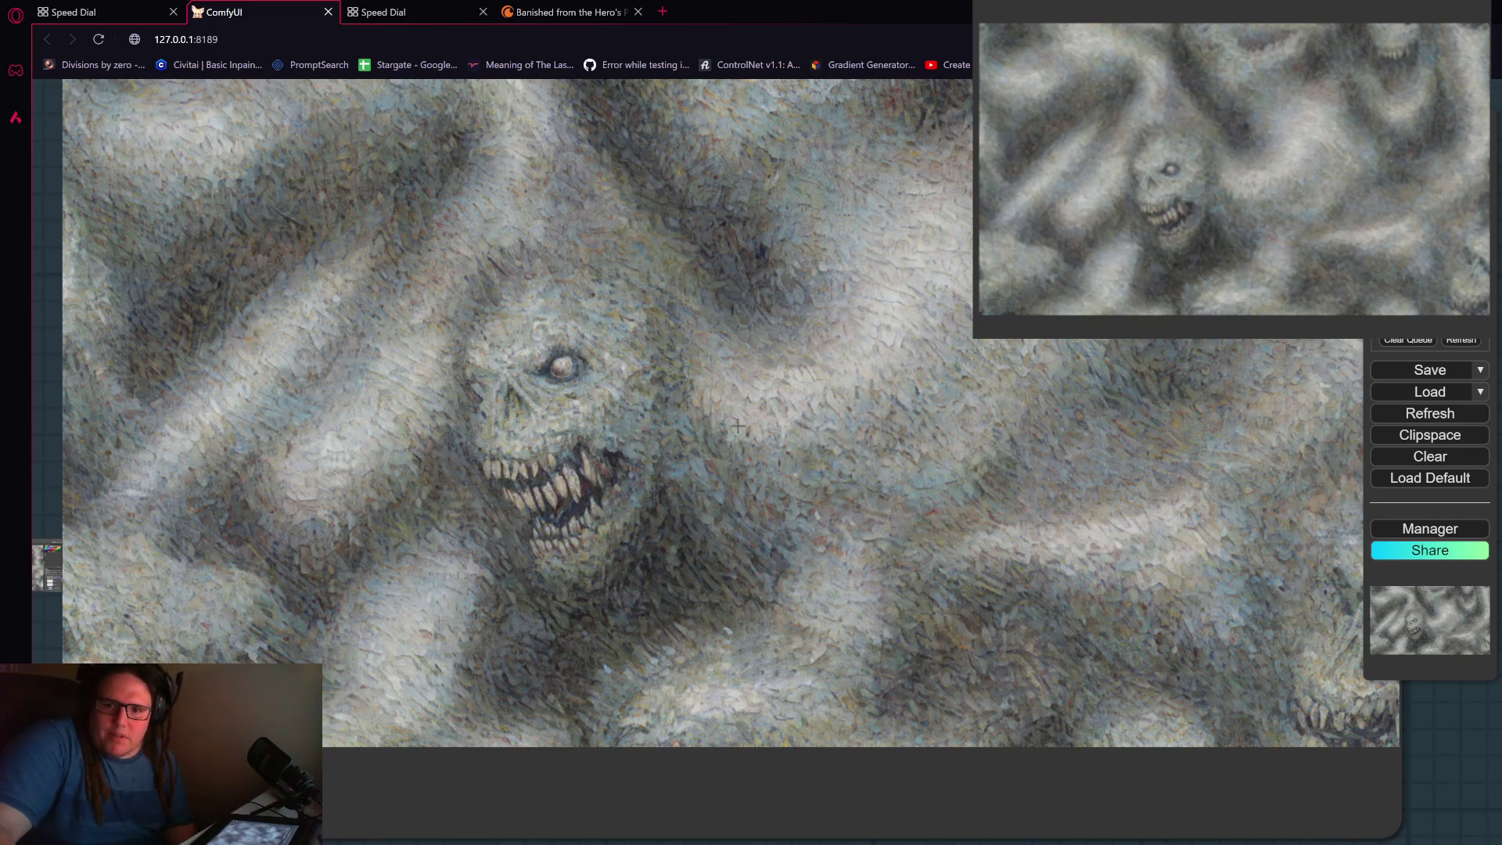
scroll(737, 426, "down", 3)
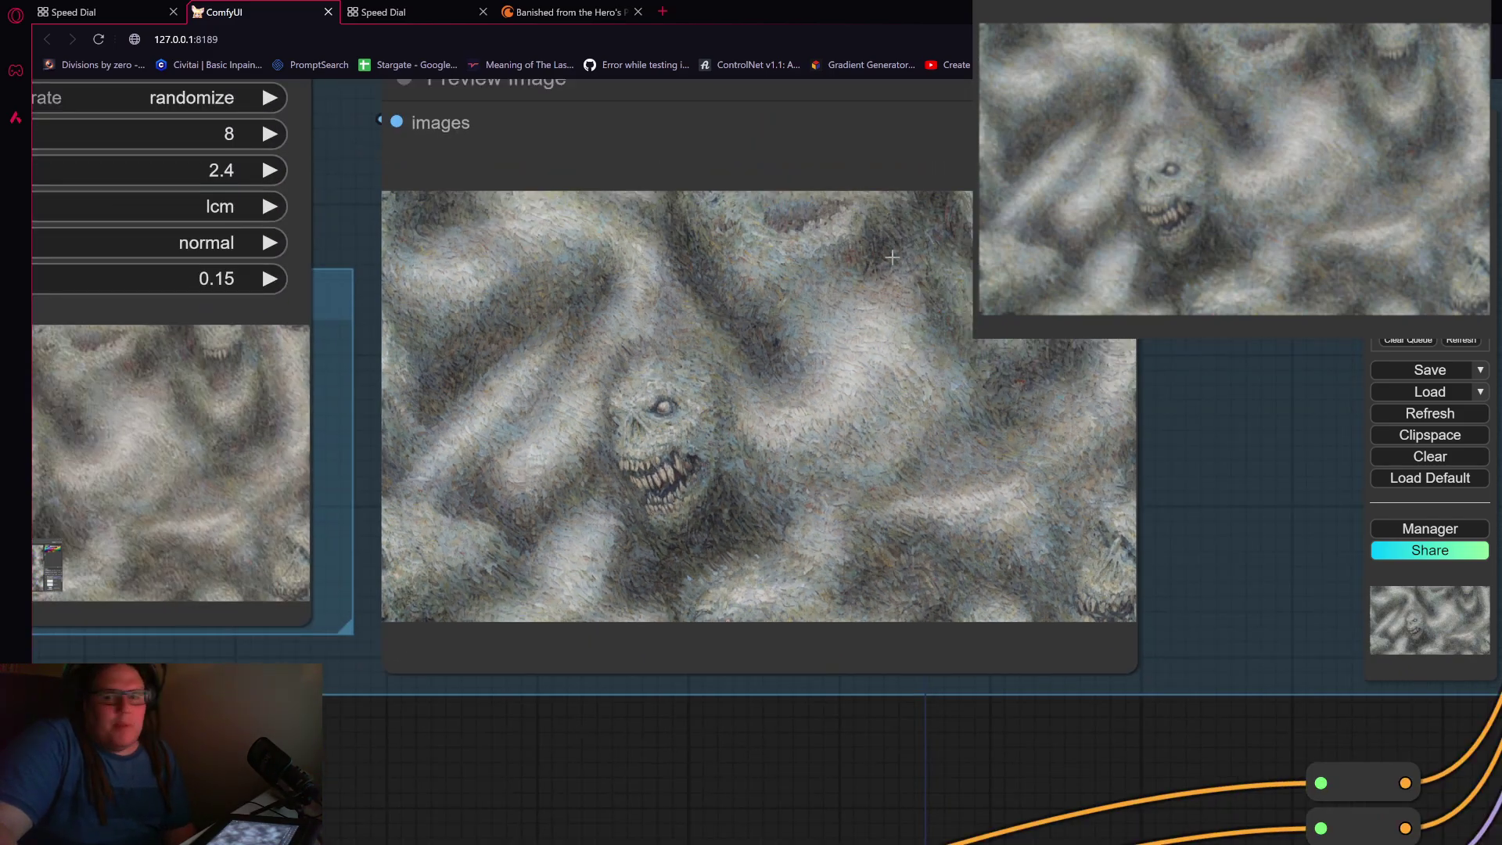
left_click_drag(869, 752, 811, 738)
scroll(895, 749, "left", 5)
scroll(856, 748, "down", 2)
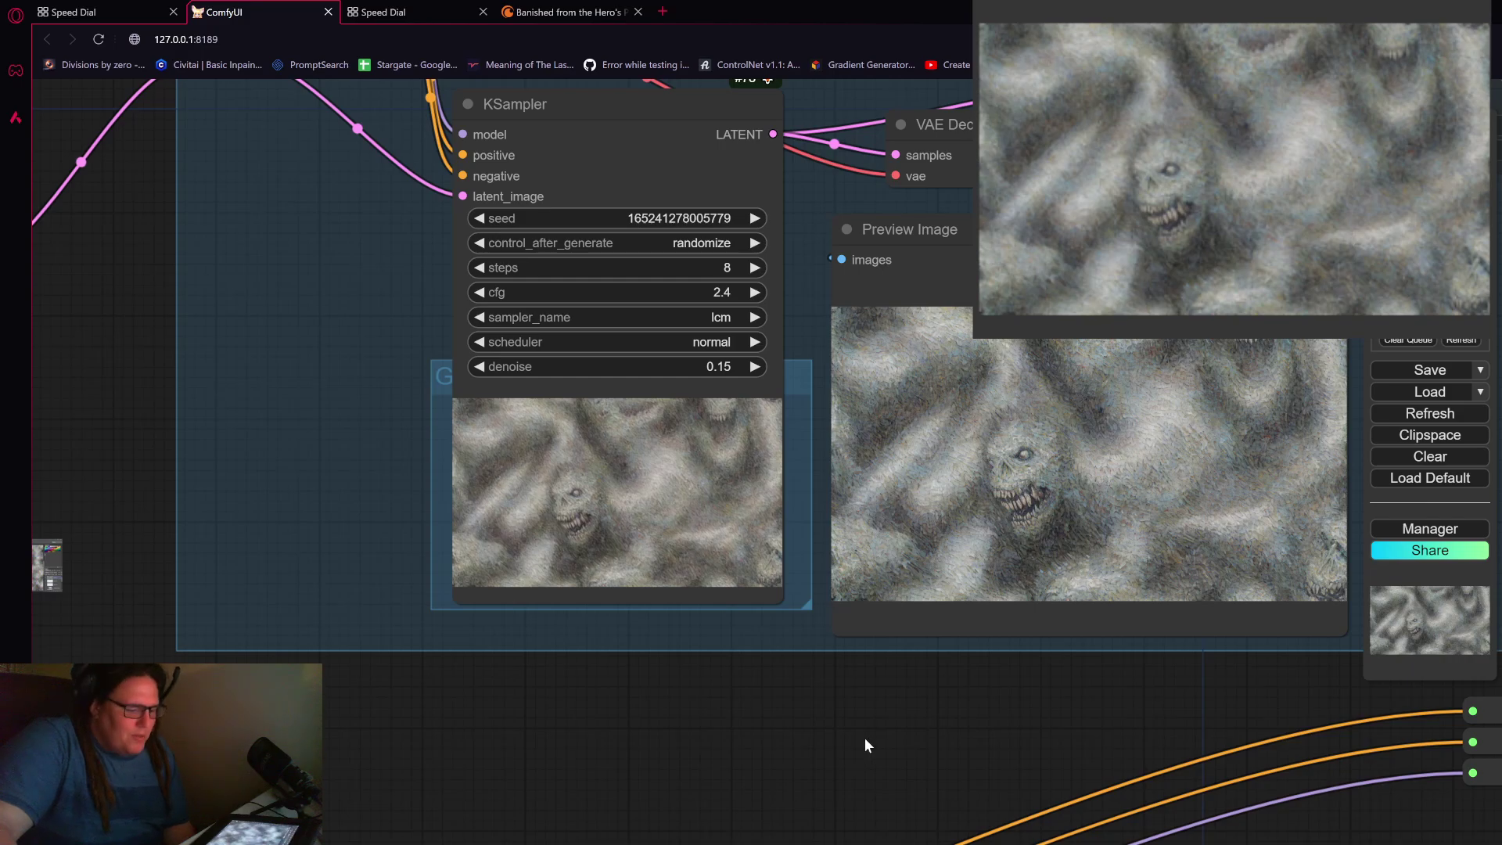
left_click_drag(936, 772, 1054, 667)
scroll(900, 721, "down", 3)
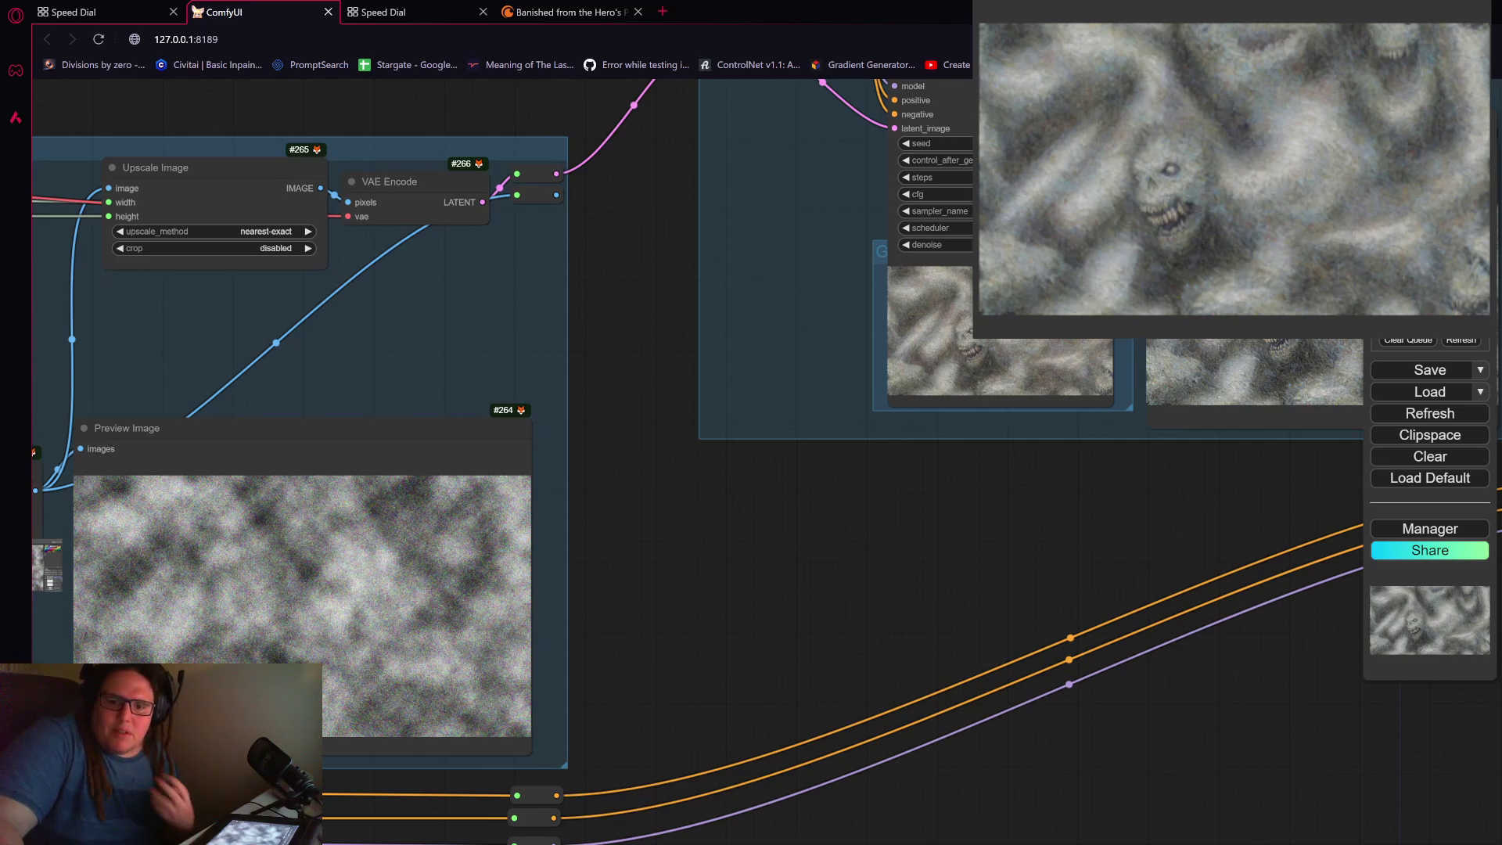
Step: Switch to Photoshop and lower the opacity of the cloud noise on Layer 12 to 36%
key("alt+Tab")
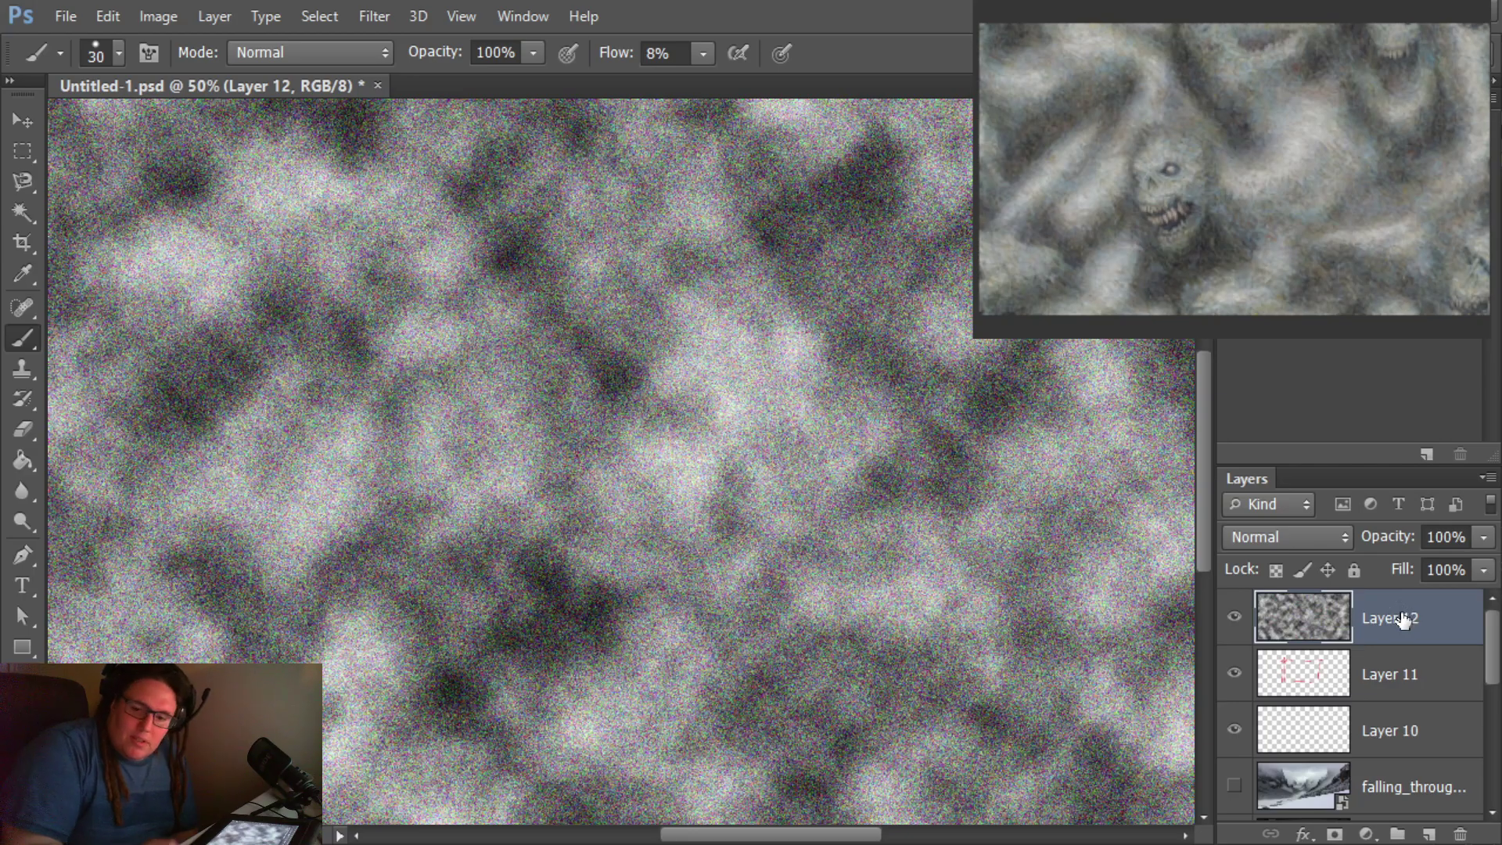
left_click(1483, 538)
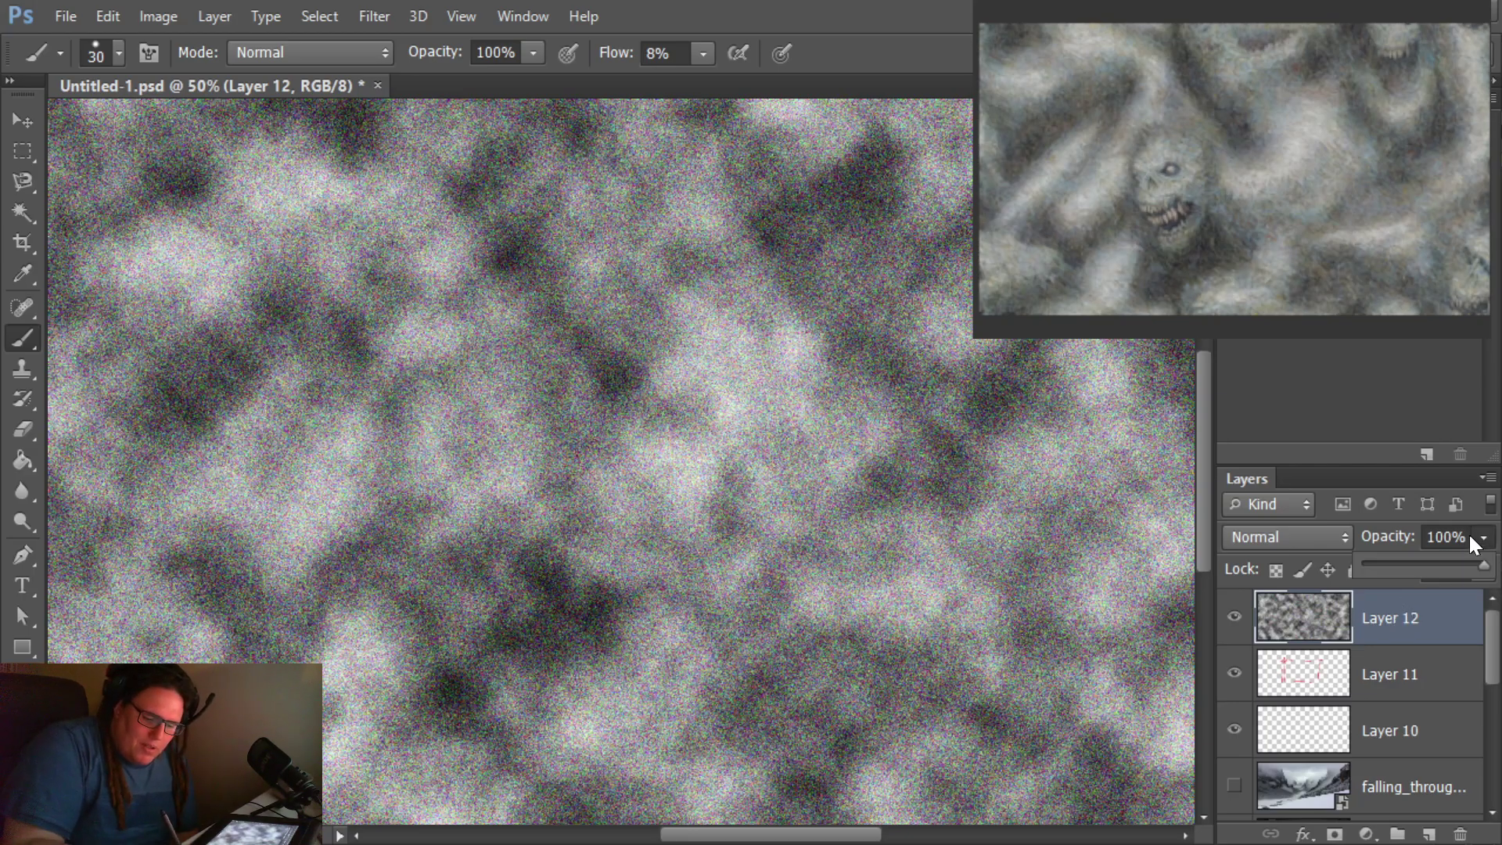
left_click(1402, 564)
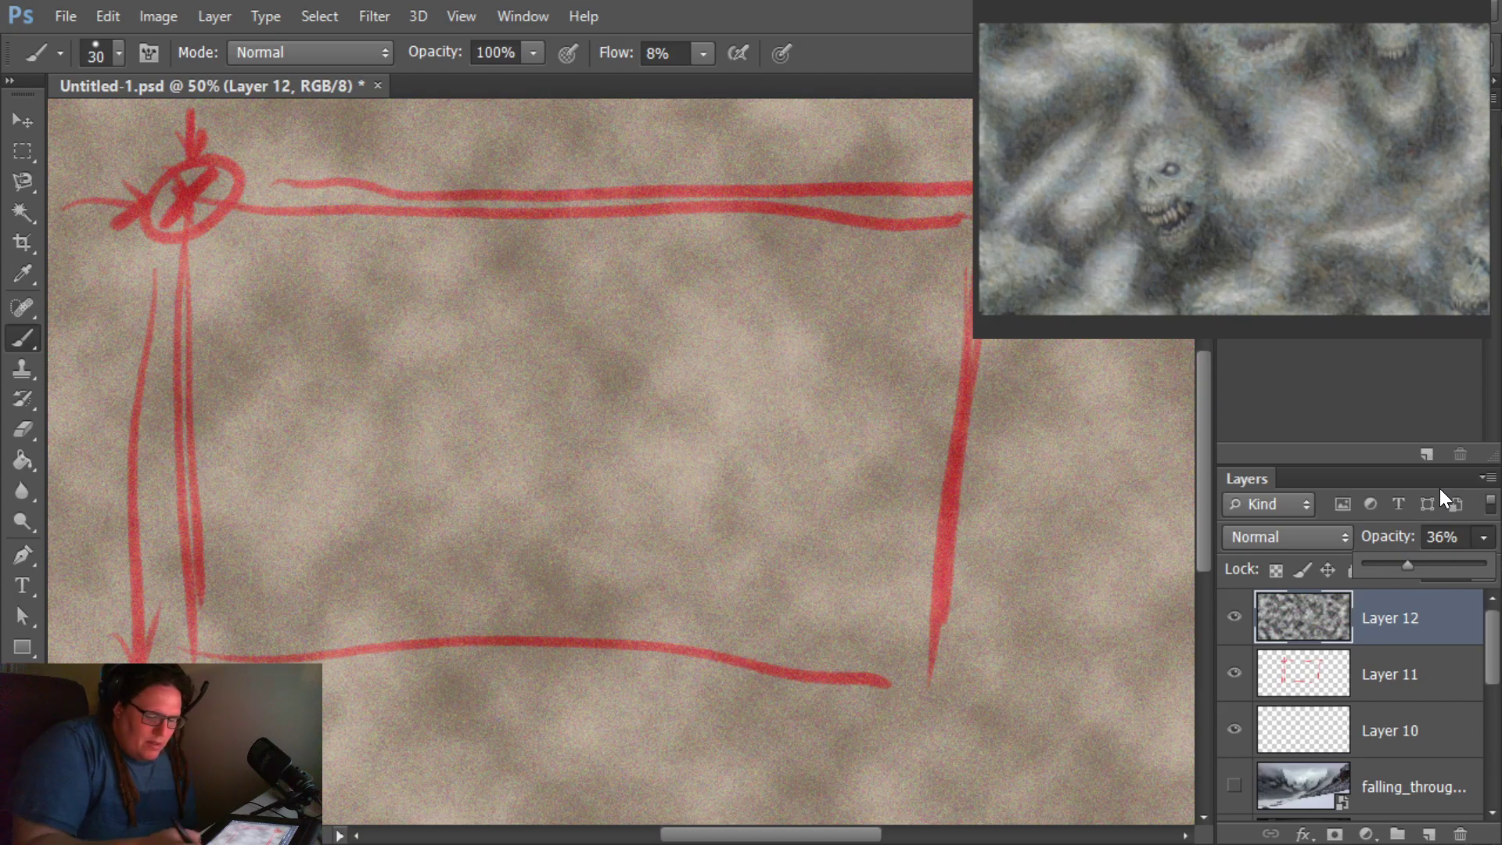
Step: Hide Layer 11 with the red crop sketch and move Layer 10 above it, directly beneath Layer 12
left_click(1234, 674)
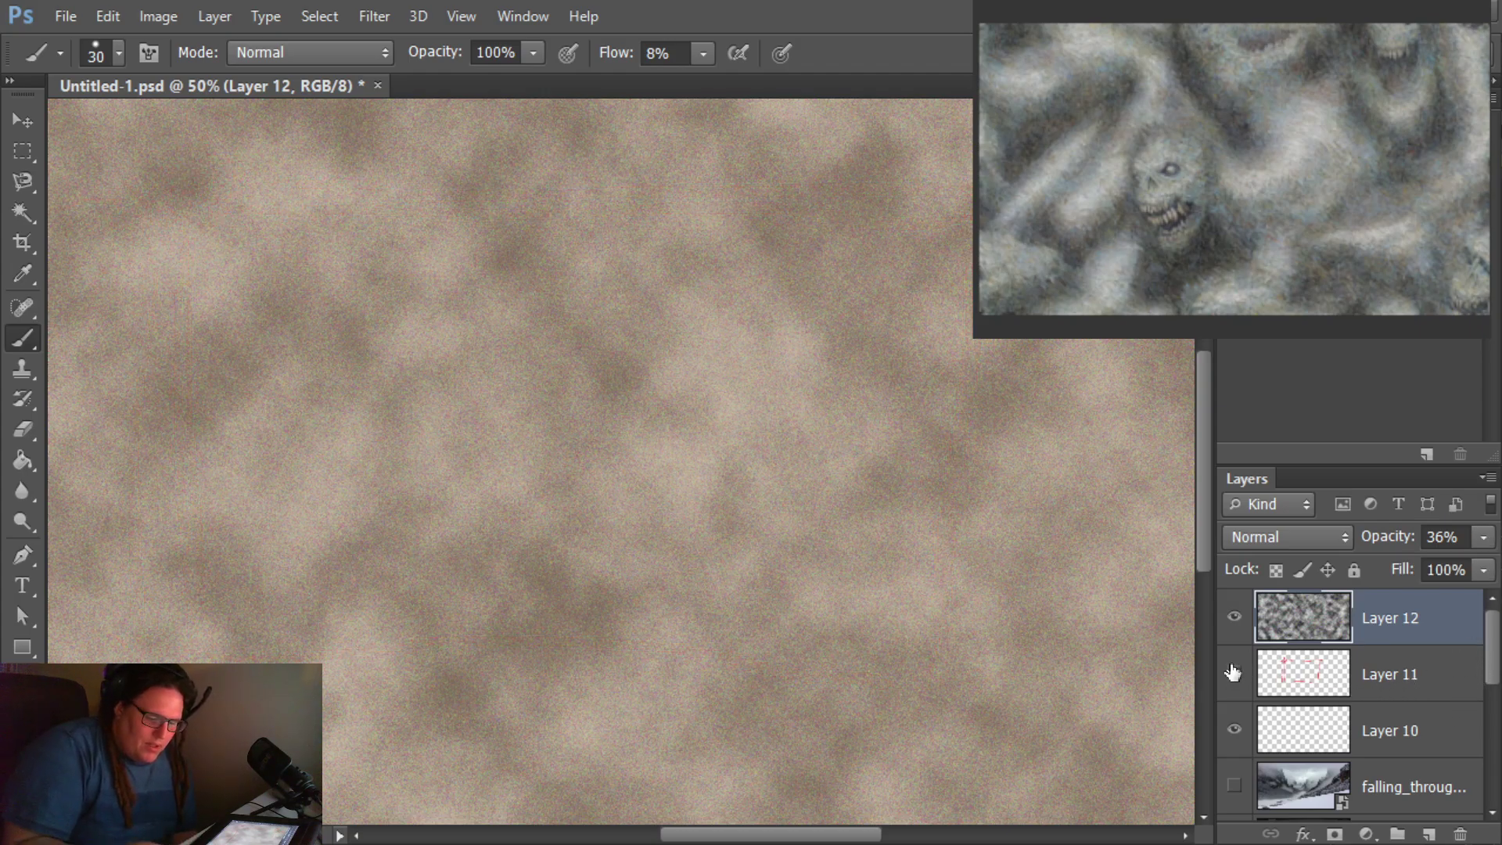
left_click_drag(1408, 735, 1383, 663)
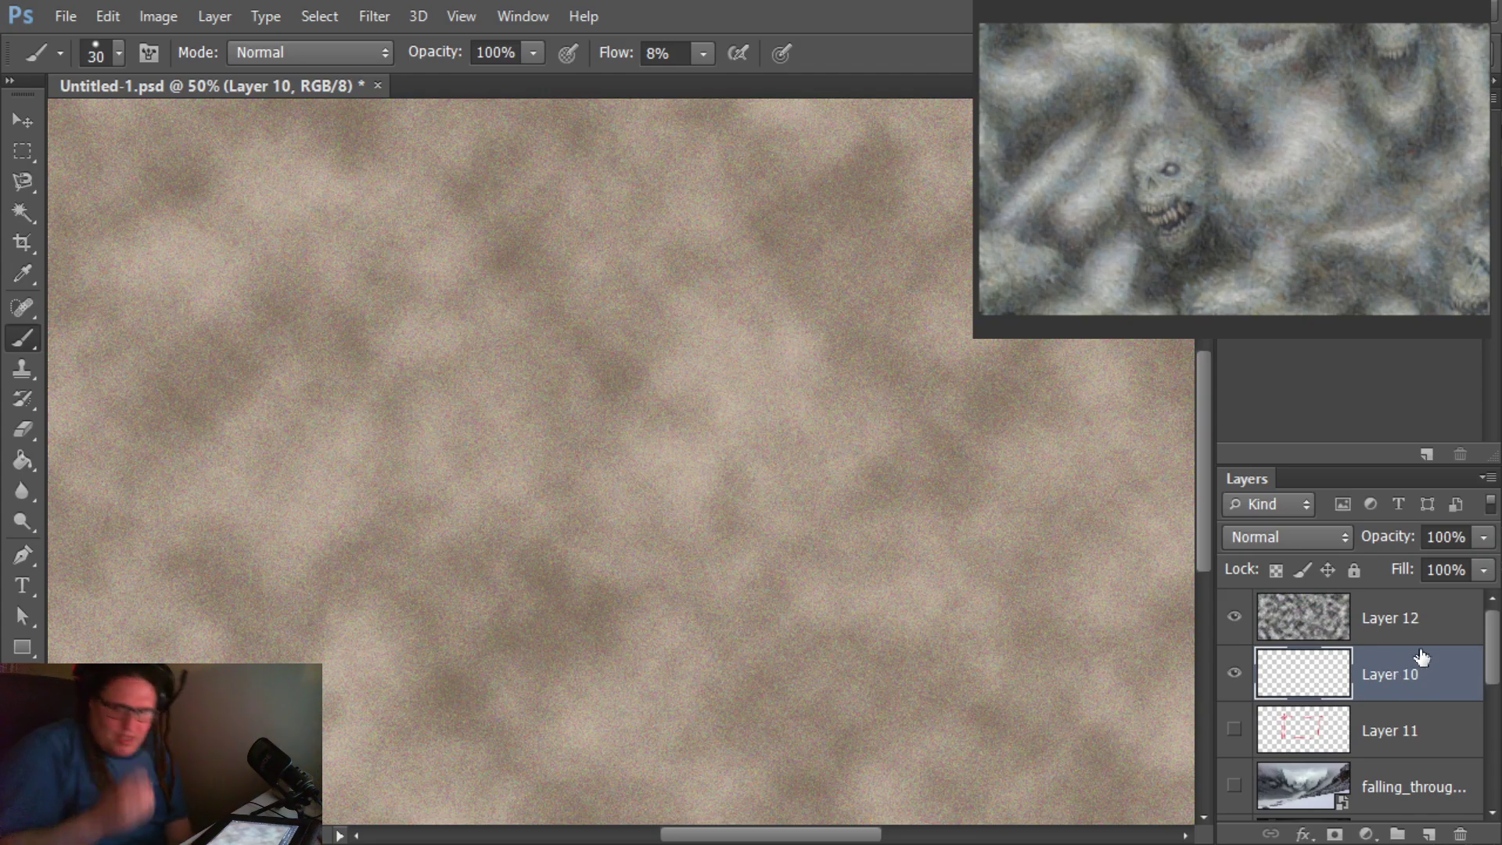
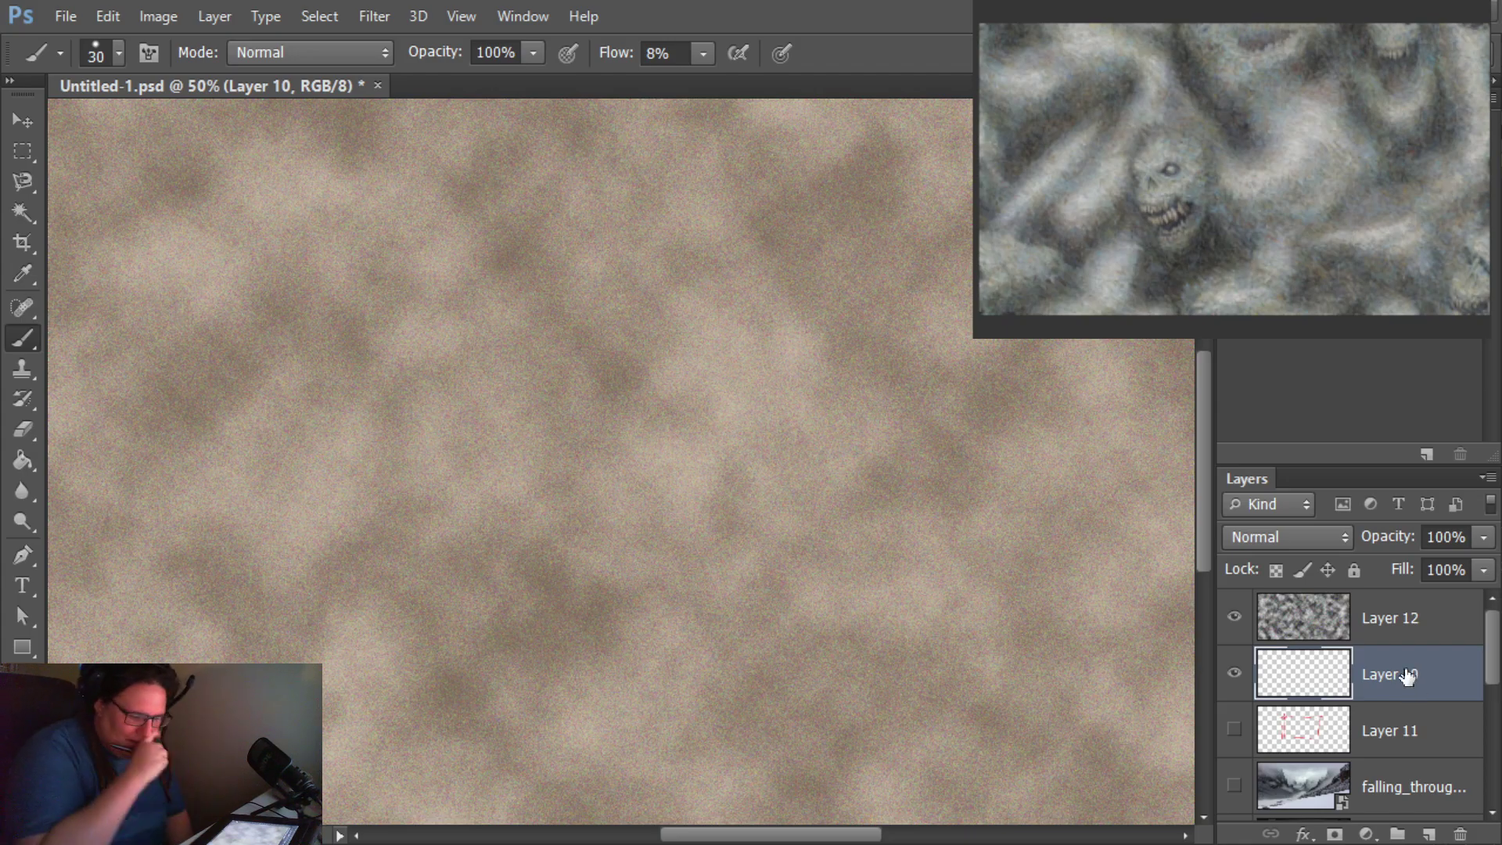
Step: Paint a solid red (ee3022) dragon head and neck silhouette on Layer 10 with a 102 px brush
left_click(19, 747)
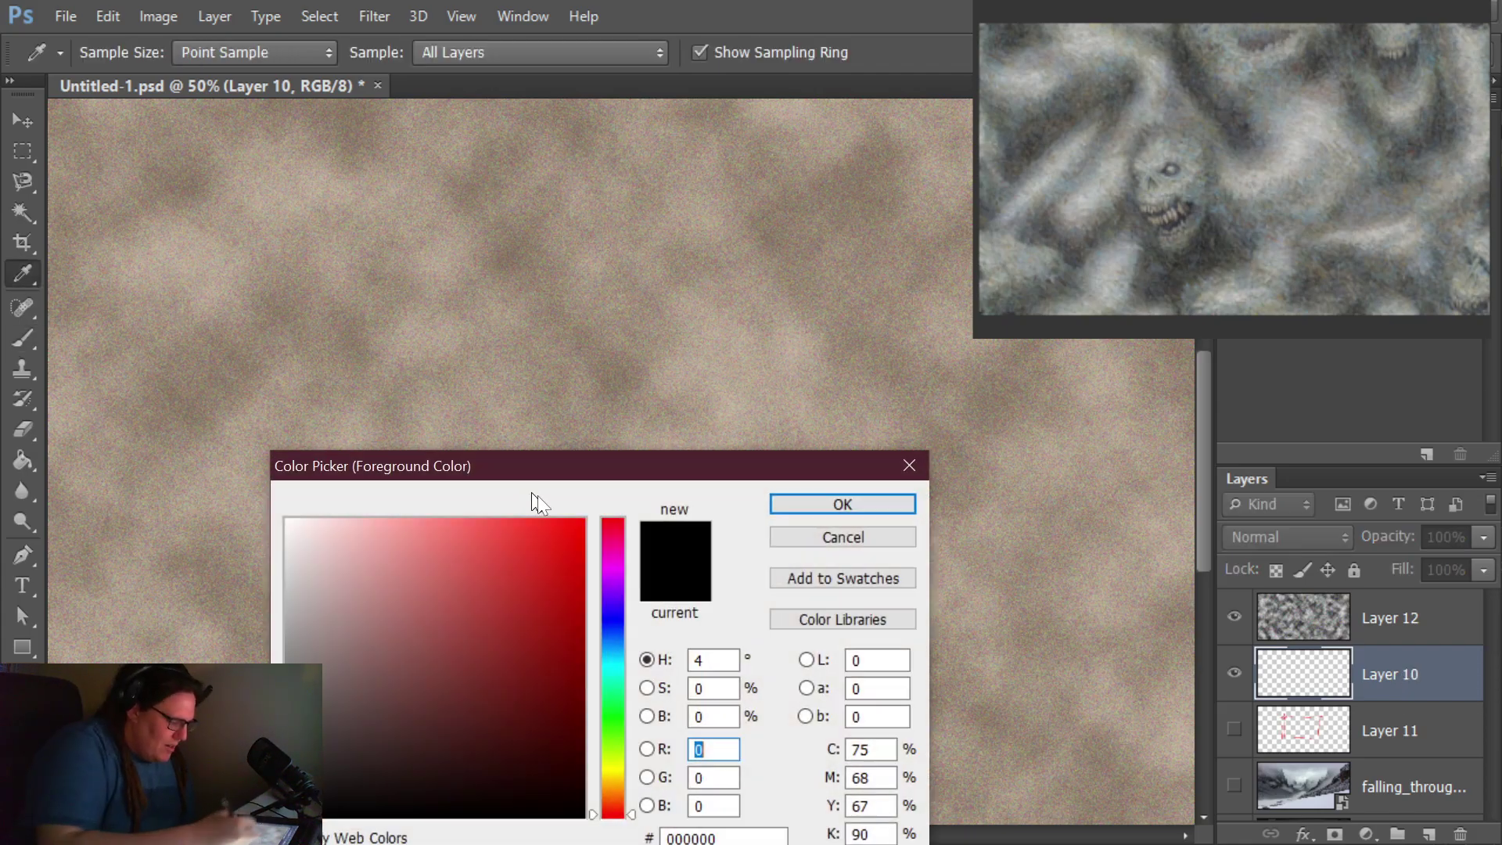
mouse_move(538, 540)
left_mouse_down()
mouse_move(597, 530)
mouse_move(541, 534)
left_mouse_up()
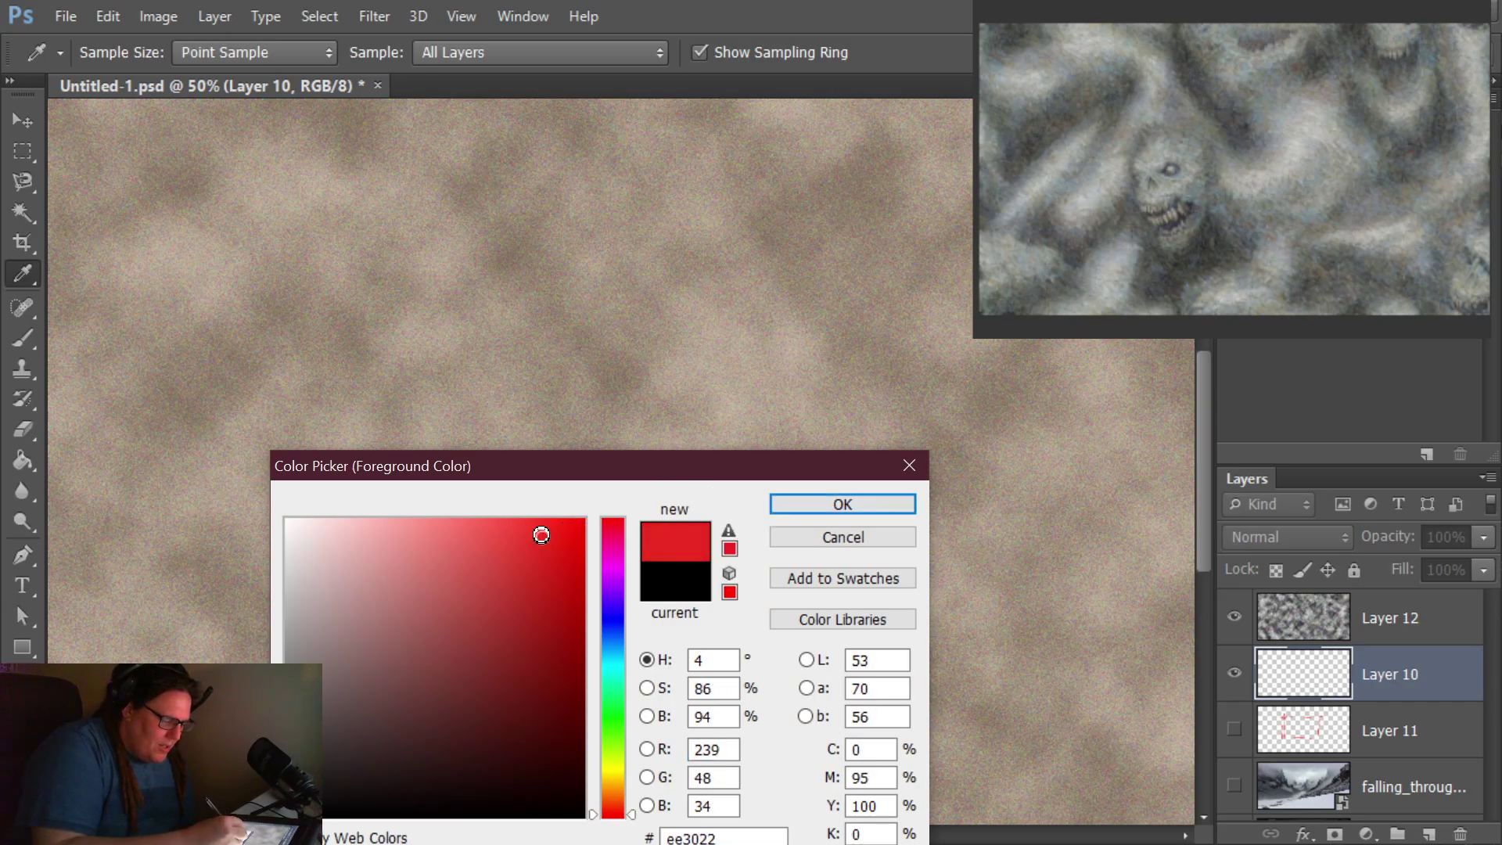
left_click(843, 503)
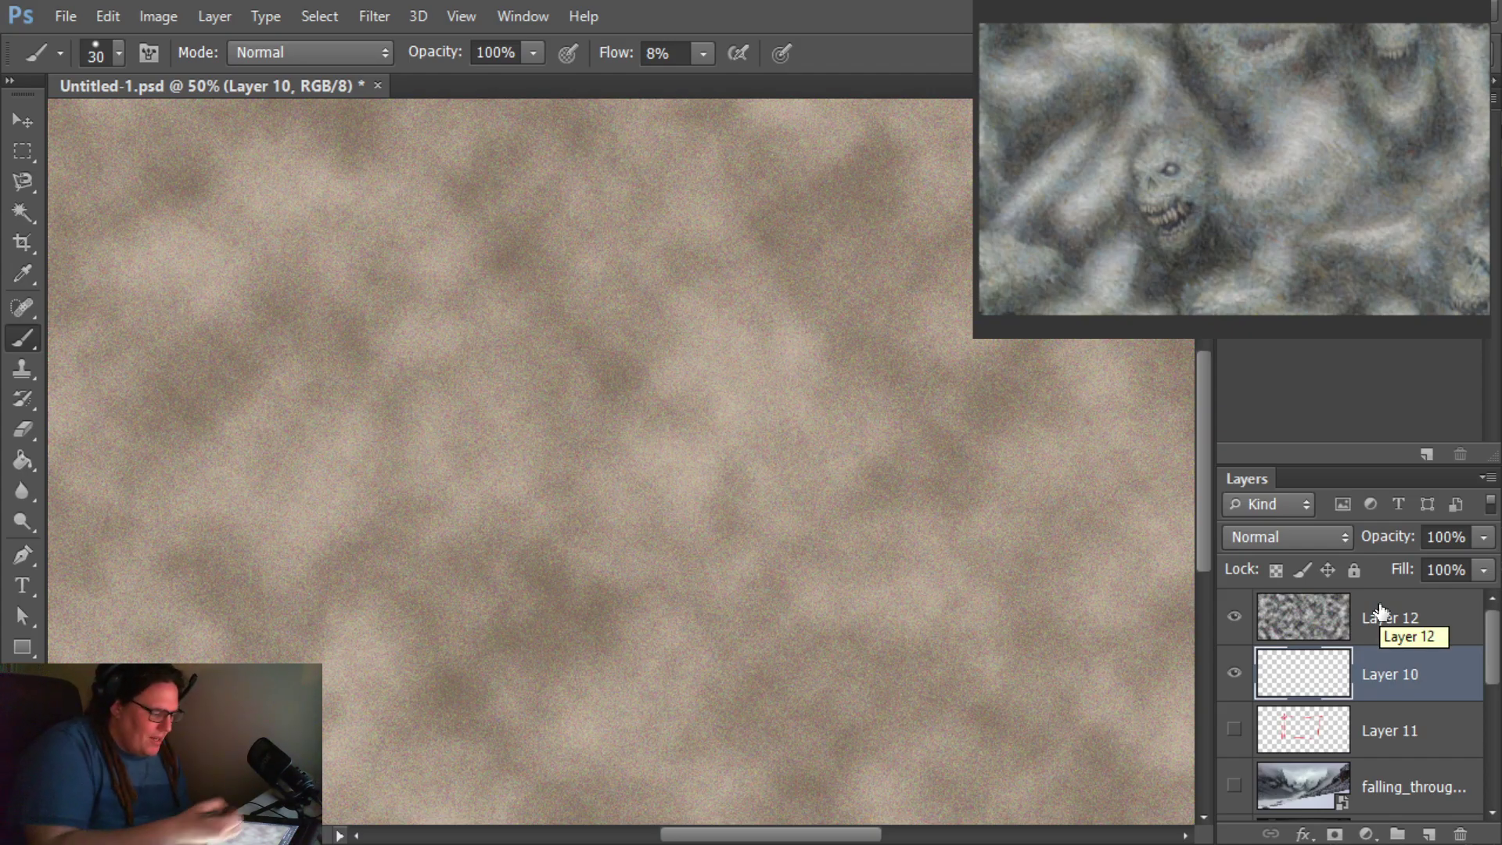
left_click(119, 53)
left_click_drag(69, 128, 151, 127)
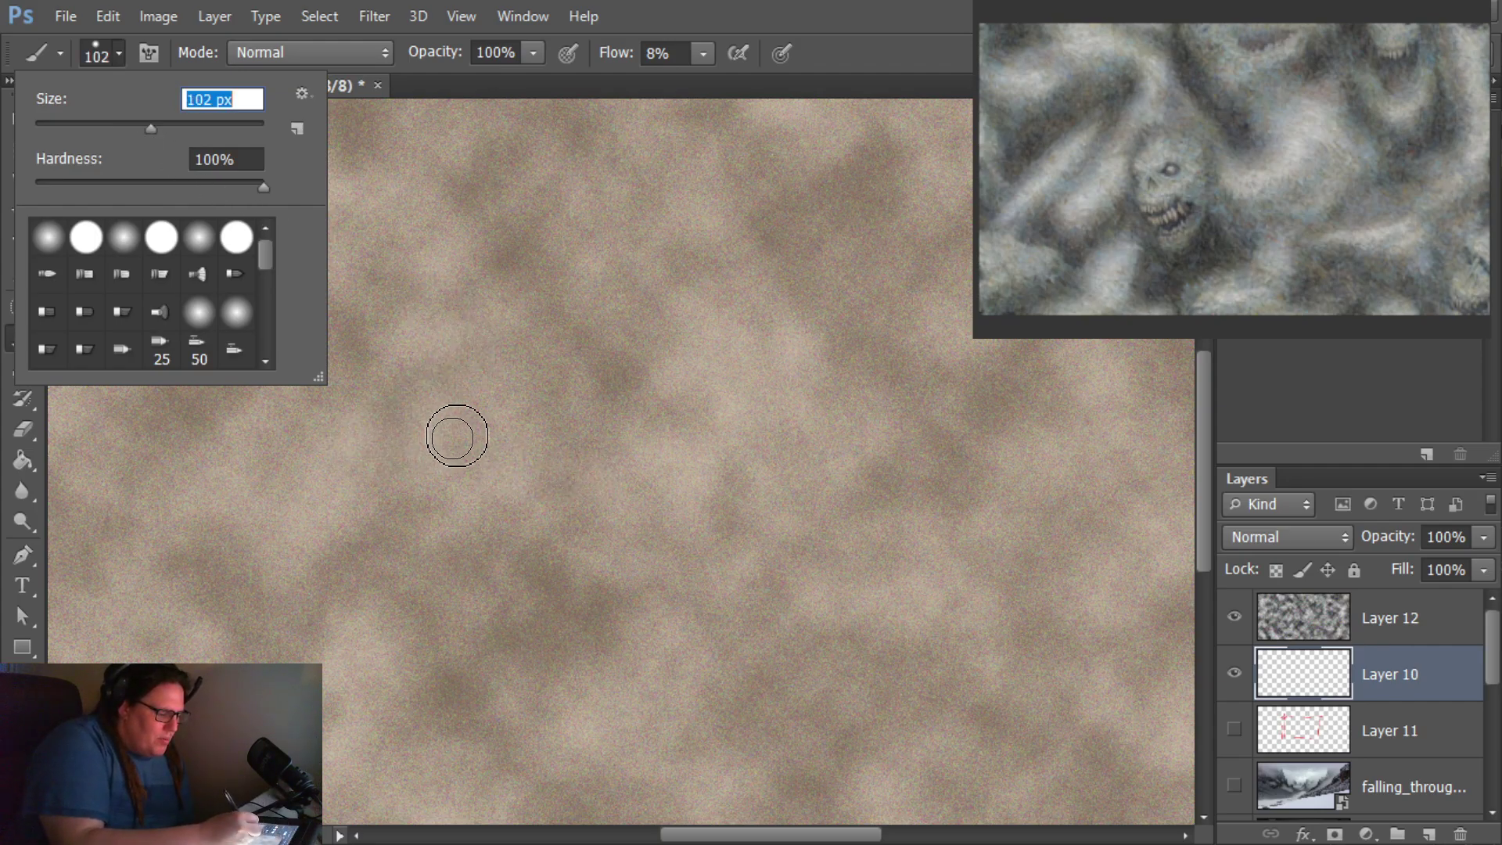
mouse_move(359, 496)
left_mouse_down()
mouse_move(469, 406)
mouse_move(373, 458)
mouse_move(744, 261)
mouse_move(764, 318)
mouse_move(493, 438)
mouse_move(570, 459)
mouse_move(715, 349)
mouse_move(764, 436)
mouse_move(339, 520)
mouse_move(681, 436)
mouse_move(660, 496)
mouse_move(684, 613)
mouse_move(647, 697)
mouse_move(561, 756)
left_mouse_up()
mouse_move(833, 380)
left_mouse_down()
mouse_move(826, 482)
mouse_move(928, 673)
mouse_move(808, 516)
mouse_move(1005, 787)
mouse_move(952, 739)
mouse_move(1019, 778)
left_mouse_up()
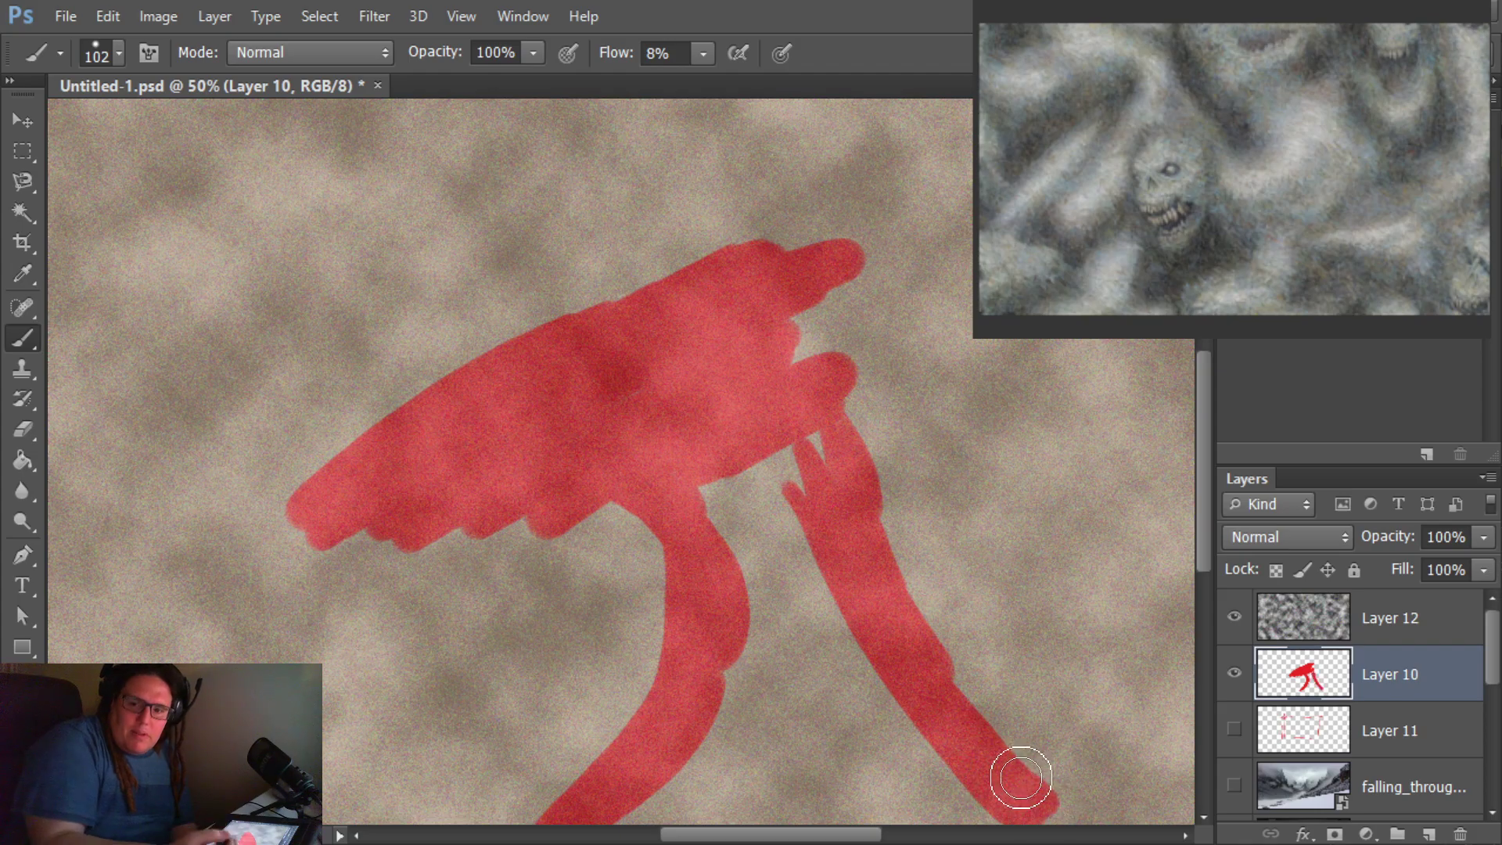
mouse_move(790, 477)
left_mouse_down()
mouse_move(767, 509)
mouse_move(697, 530)
mouse_move(712, 630)
mouse_move(802, 633)
mouse_move(657, 790)
mouse_move(900, 775)
mouse_move(964, 812)
mouse_move(805, 738)
mouse_move(905, 704)
mouse_move(736, 734)
mouse_move(814, 714)
mouse_move(905, 730)
mouse_move(814, 453)
mouse_move(801, 454)
left_mouse_up()
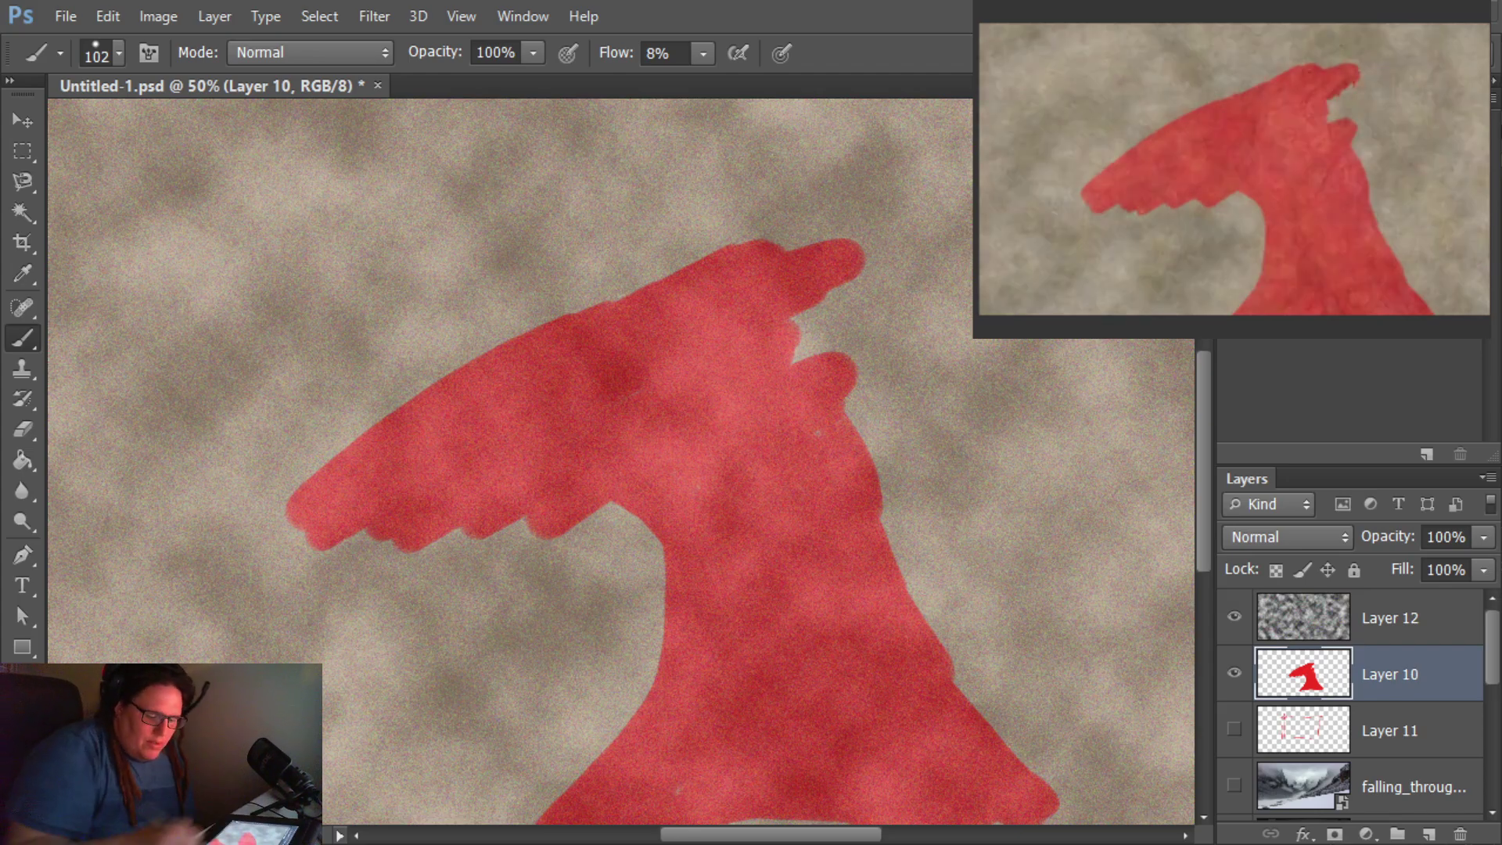
Step: Add a new layer above the red silhouette and set the brush to 46 px with black as the foreground colour
left_click(1427, 836)
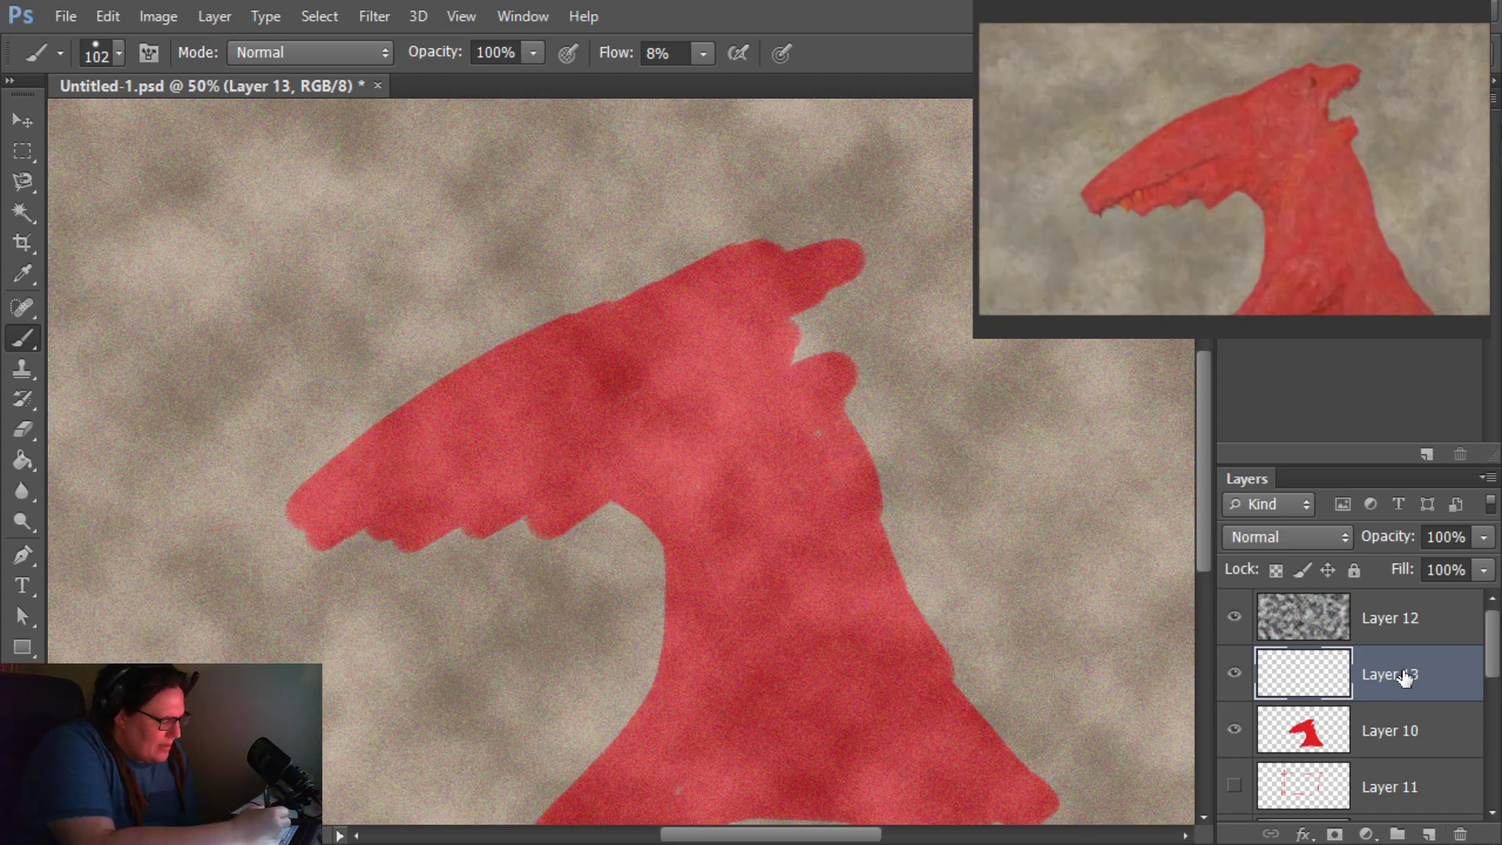
left_click(118, 53)
type("46")
key("Return")
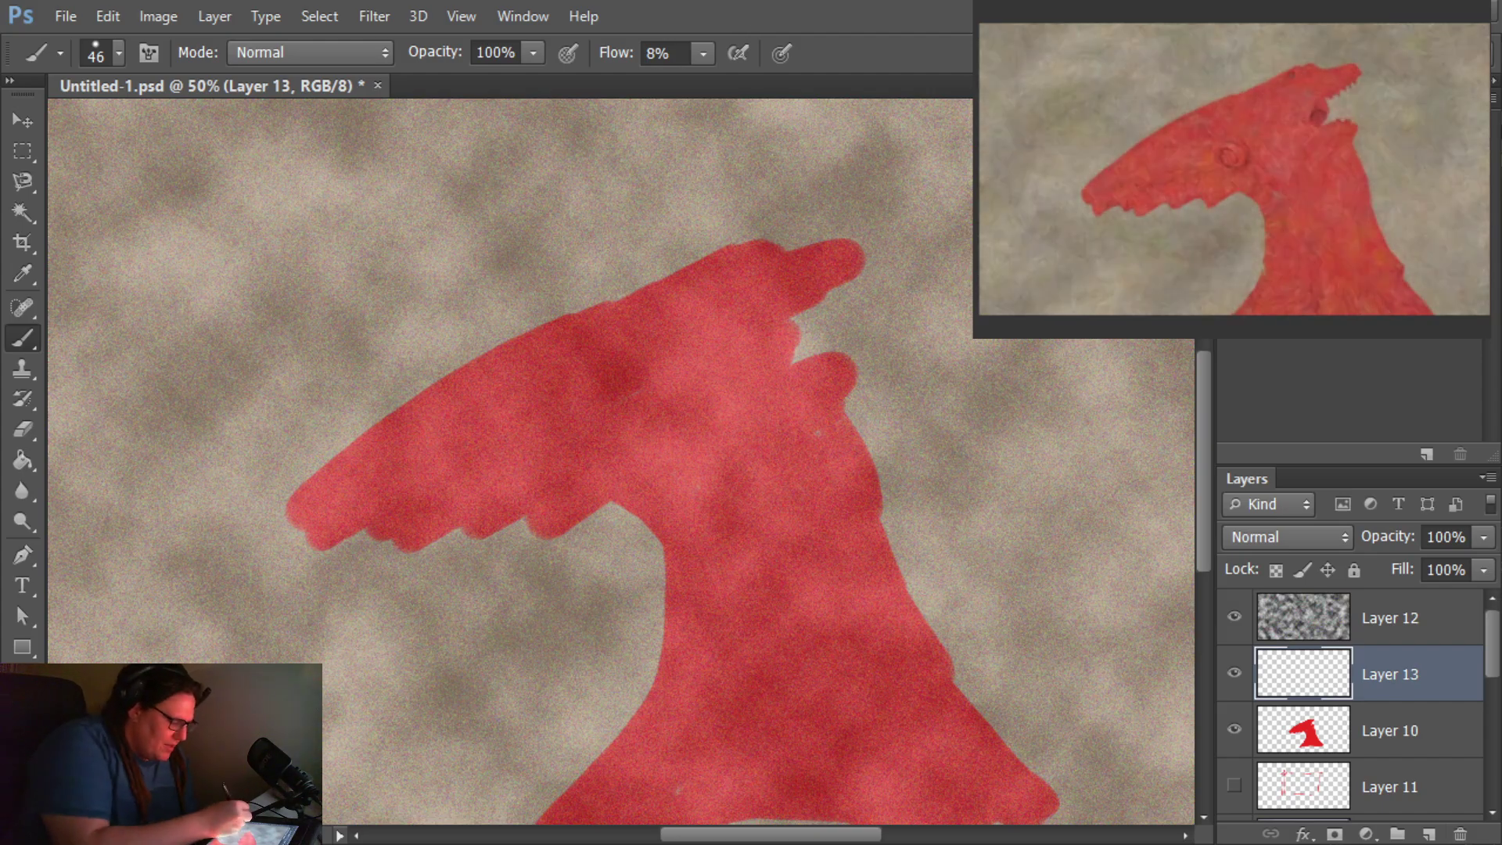
left_click(17, 683)
left_click(375, 721)
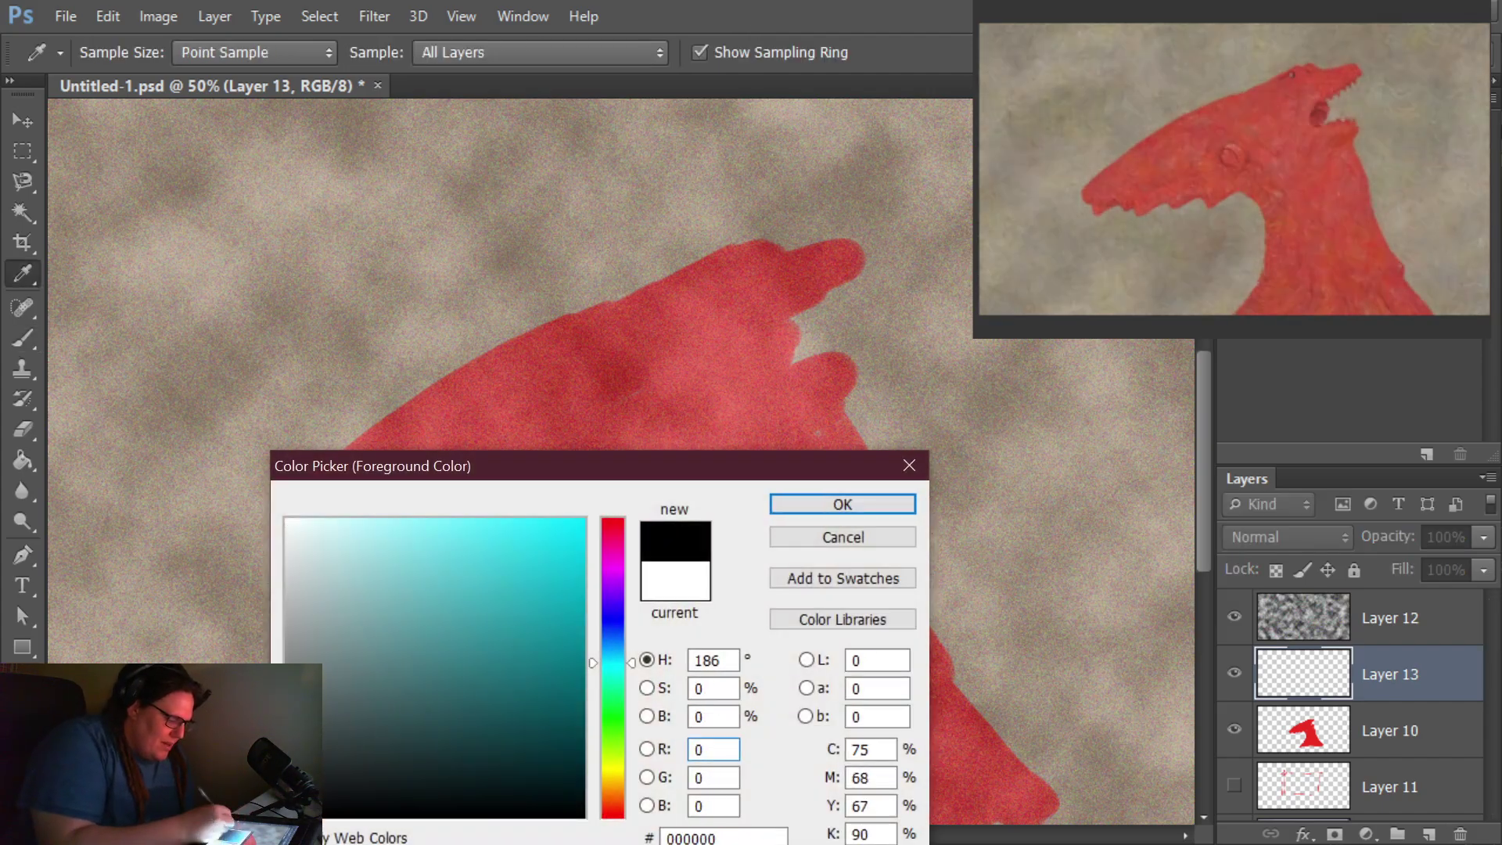
left_click(837, 510)
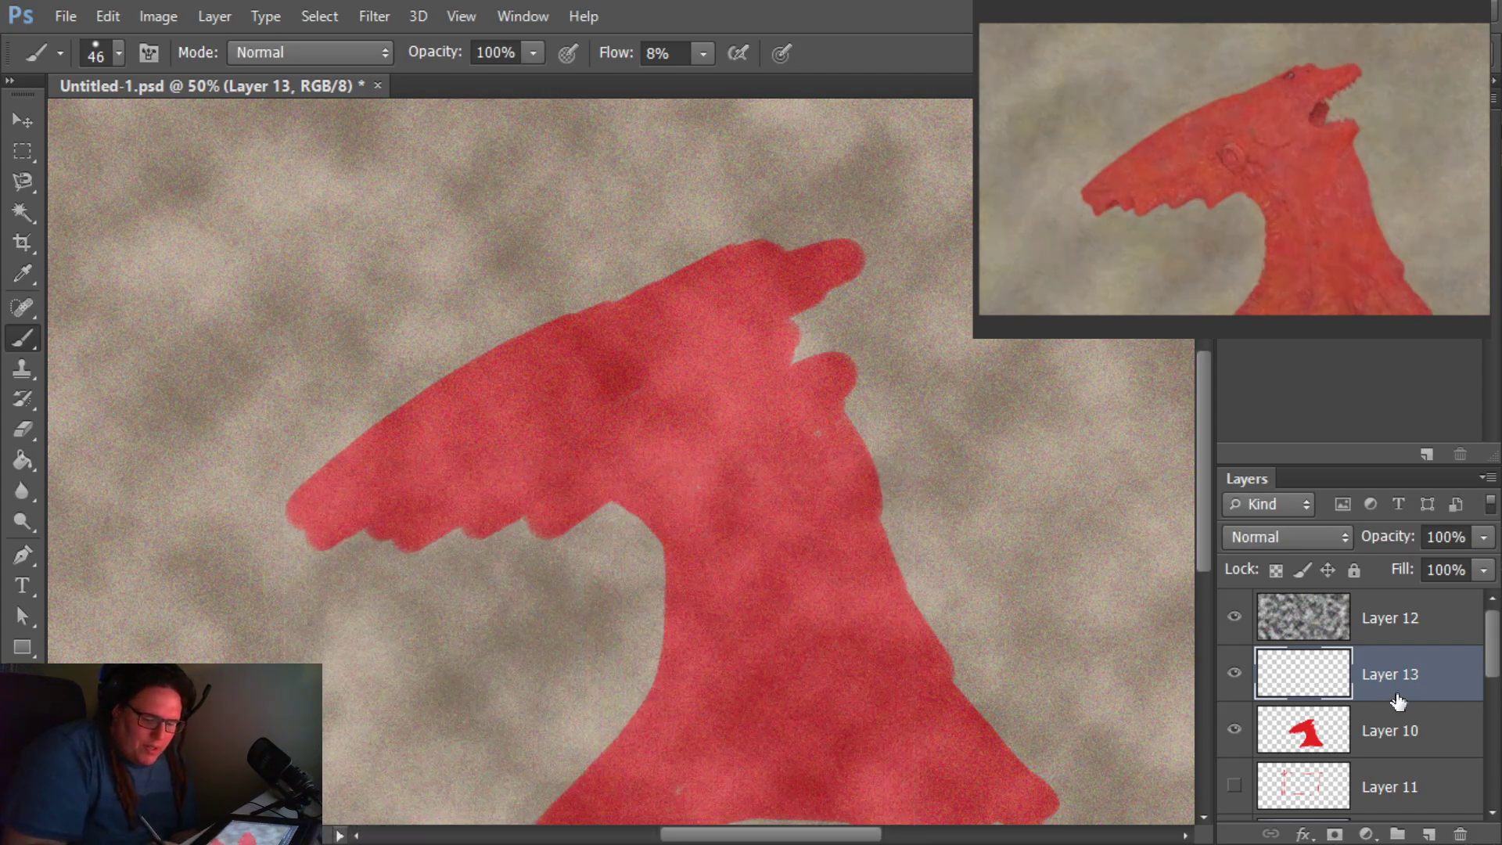
Step: Draw a black outline around the head and neck on Layer 13, with jagged teeth and a small oval eye
mouse_move(614, 502)
left_mouse_down()
mouse_move(669, 603)
mouse_move(527, 798)
left_mouse_up()
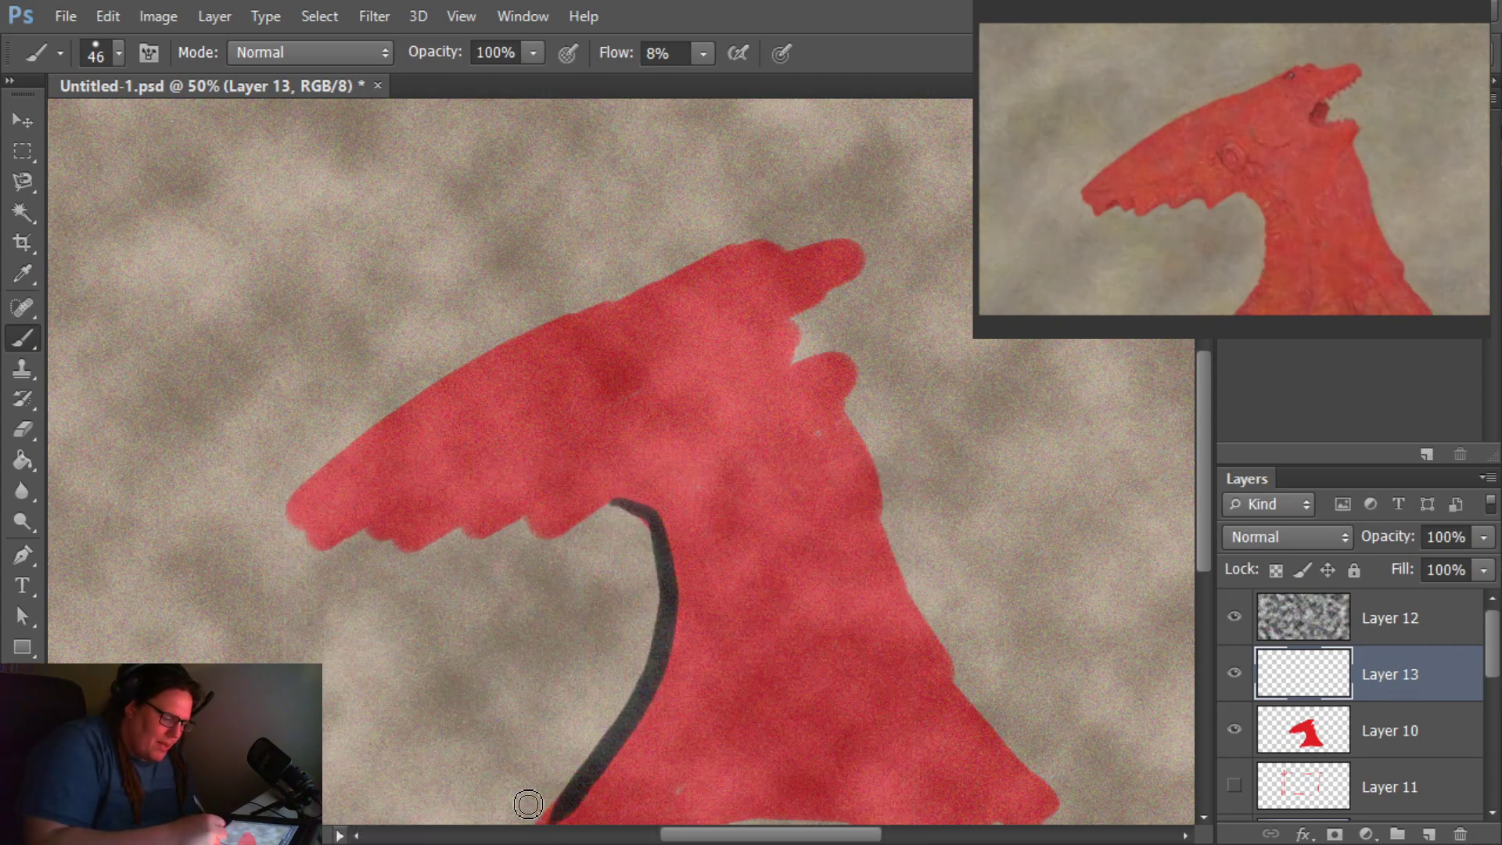
mouse_move(607, 503)
left_mouse_down()
mouse_move(344, 542)
mouse_move(305, 508)
mouse_move(294, 520)
mouse_move(385, 426)
mouse_move(677, 255)
mouse_move(781, 219)
mouse_move(885, 214)
mouse_move(800, 275)
mouse_move(785, 319)
mouse_move(821, 321)
mouse_move(847, 348)
mouse_move(862, 467)
mouse_move(943, 623)
mouse_move(1144, 828)
left_mouse_up()
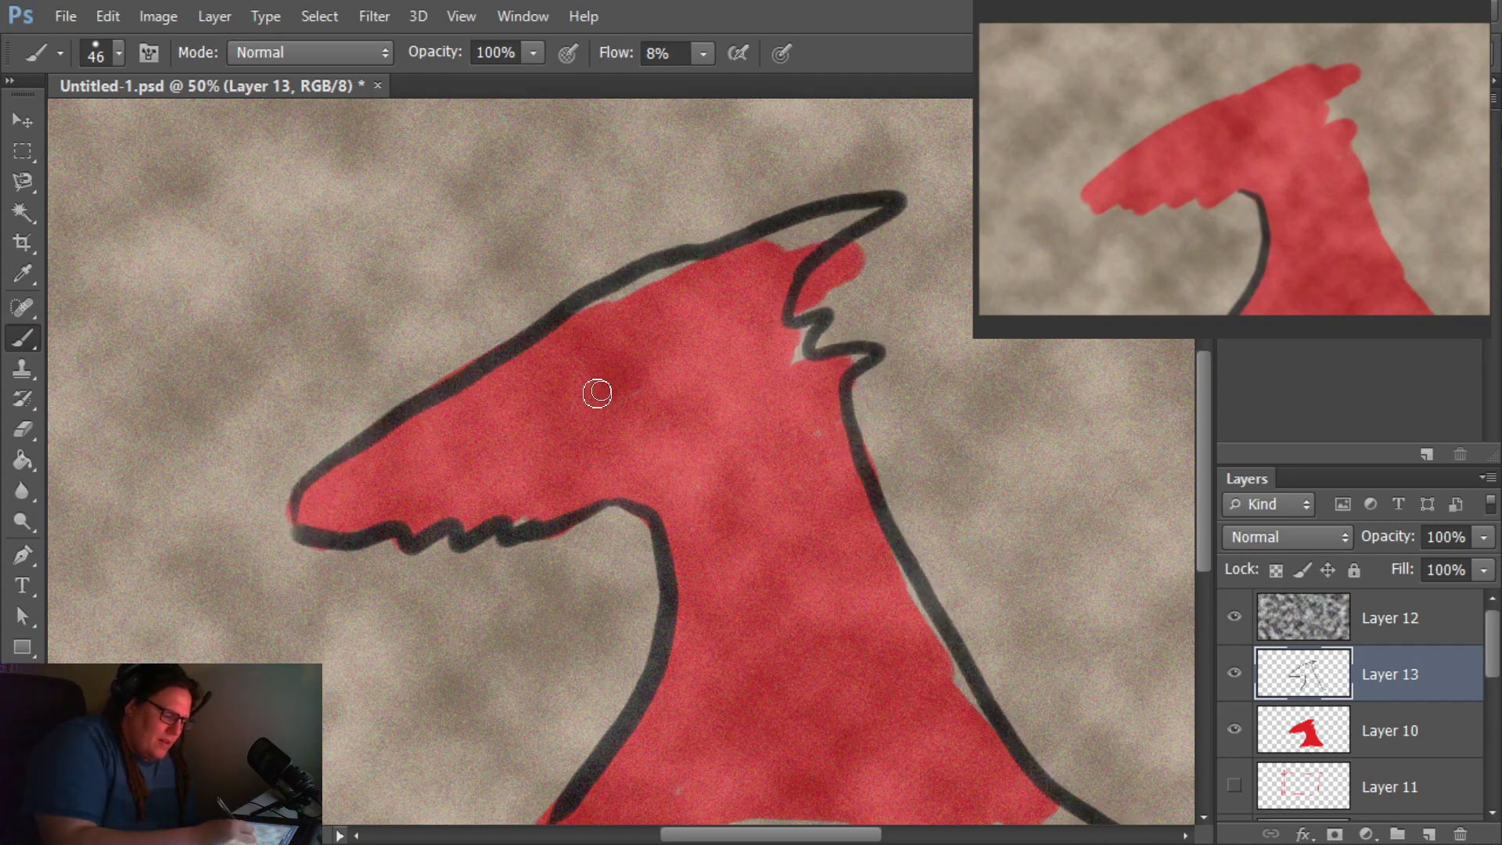
left_click_drag(597, 392, 614, 383)
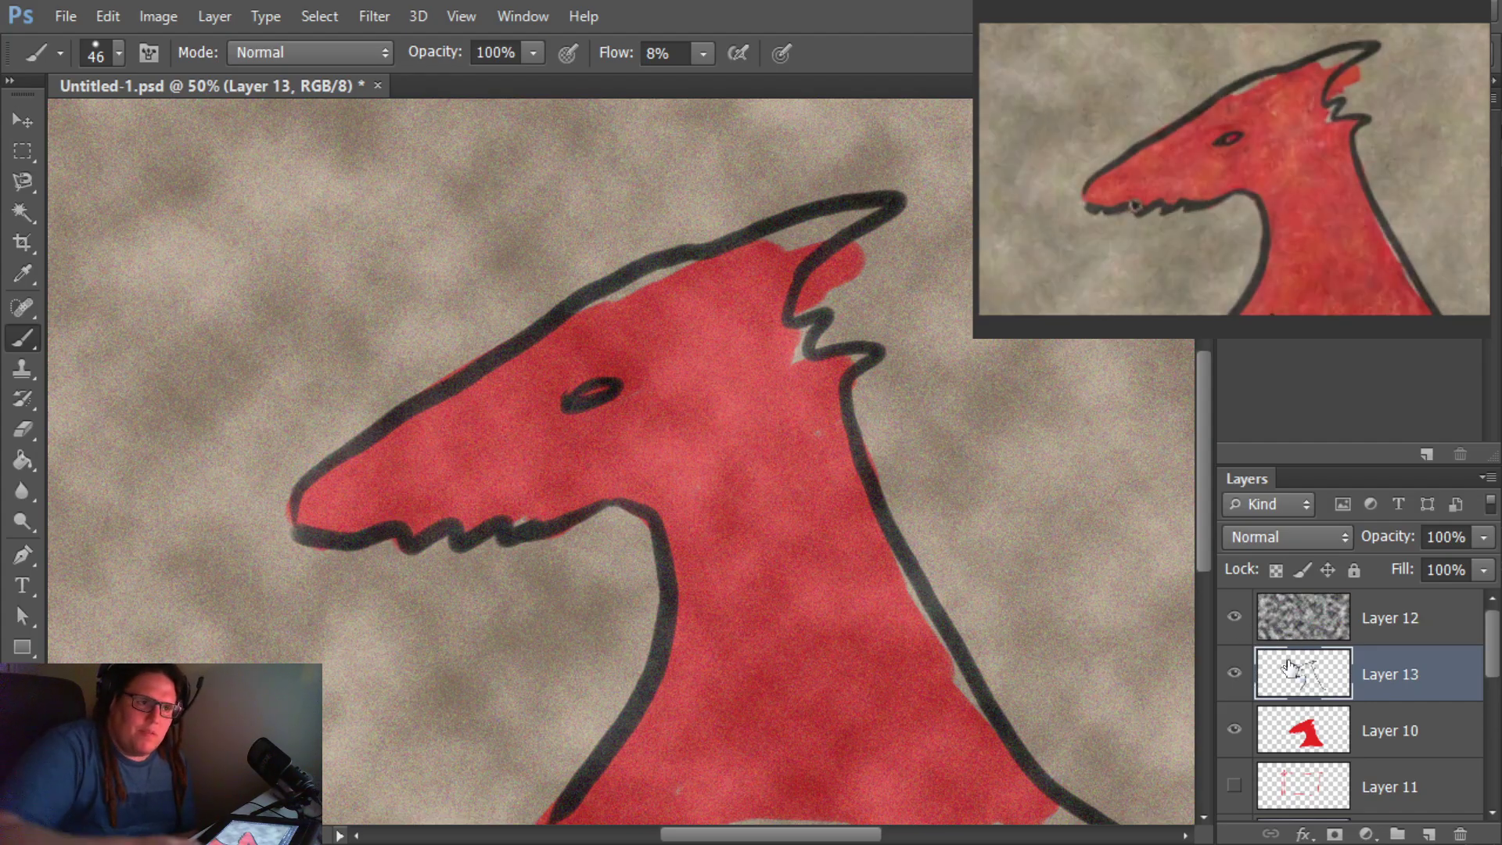
Step: Hide the black line art on Layer 13 and add a layer above it, with dark red (650d02) as the foreground colour
left_click(1235, 674)
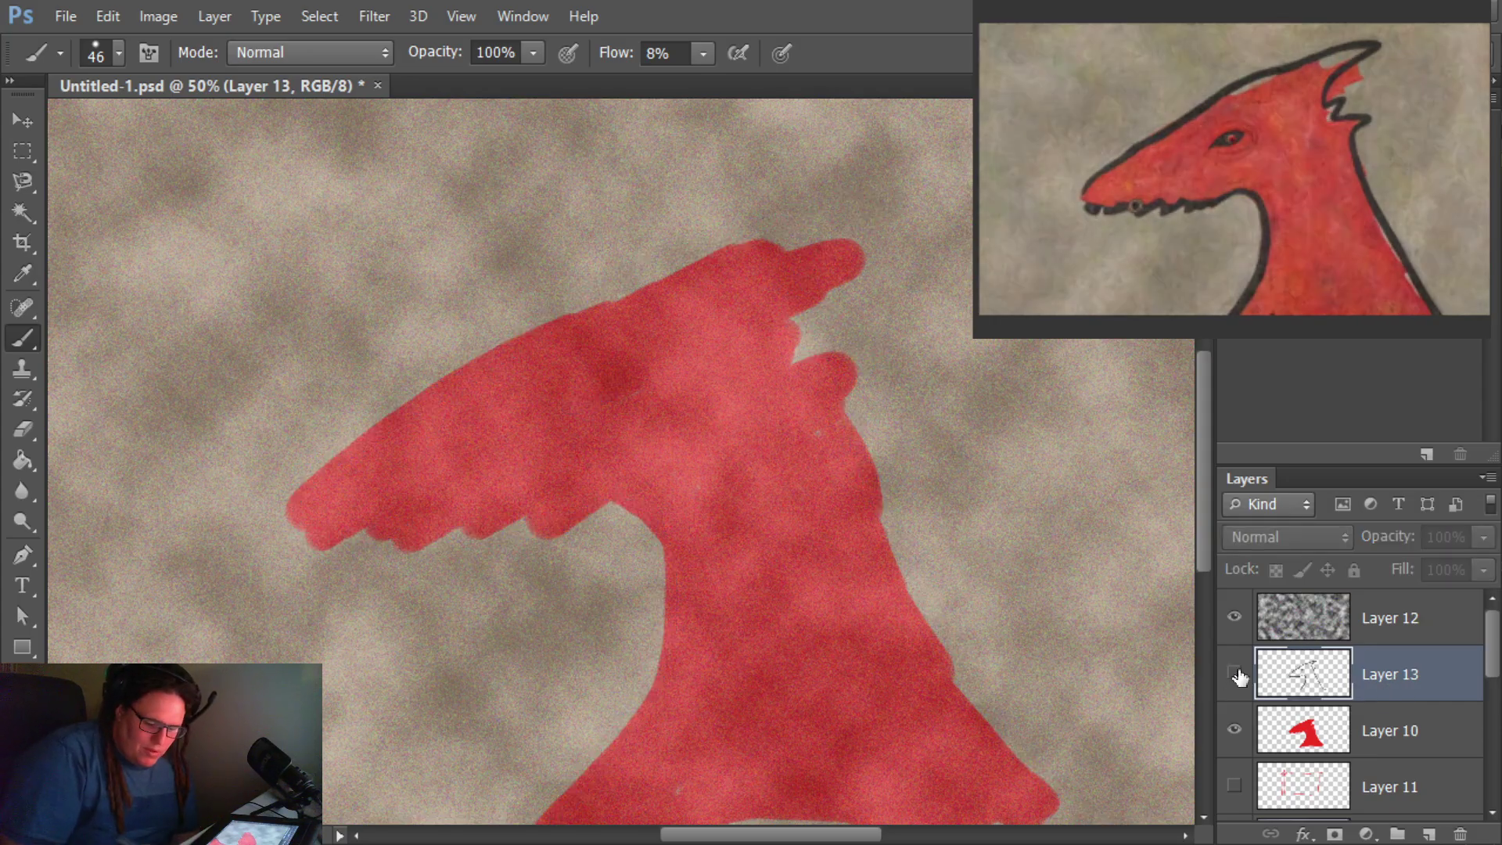
left_click(1429, 834)
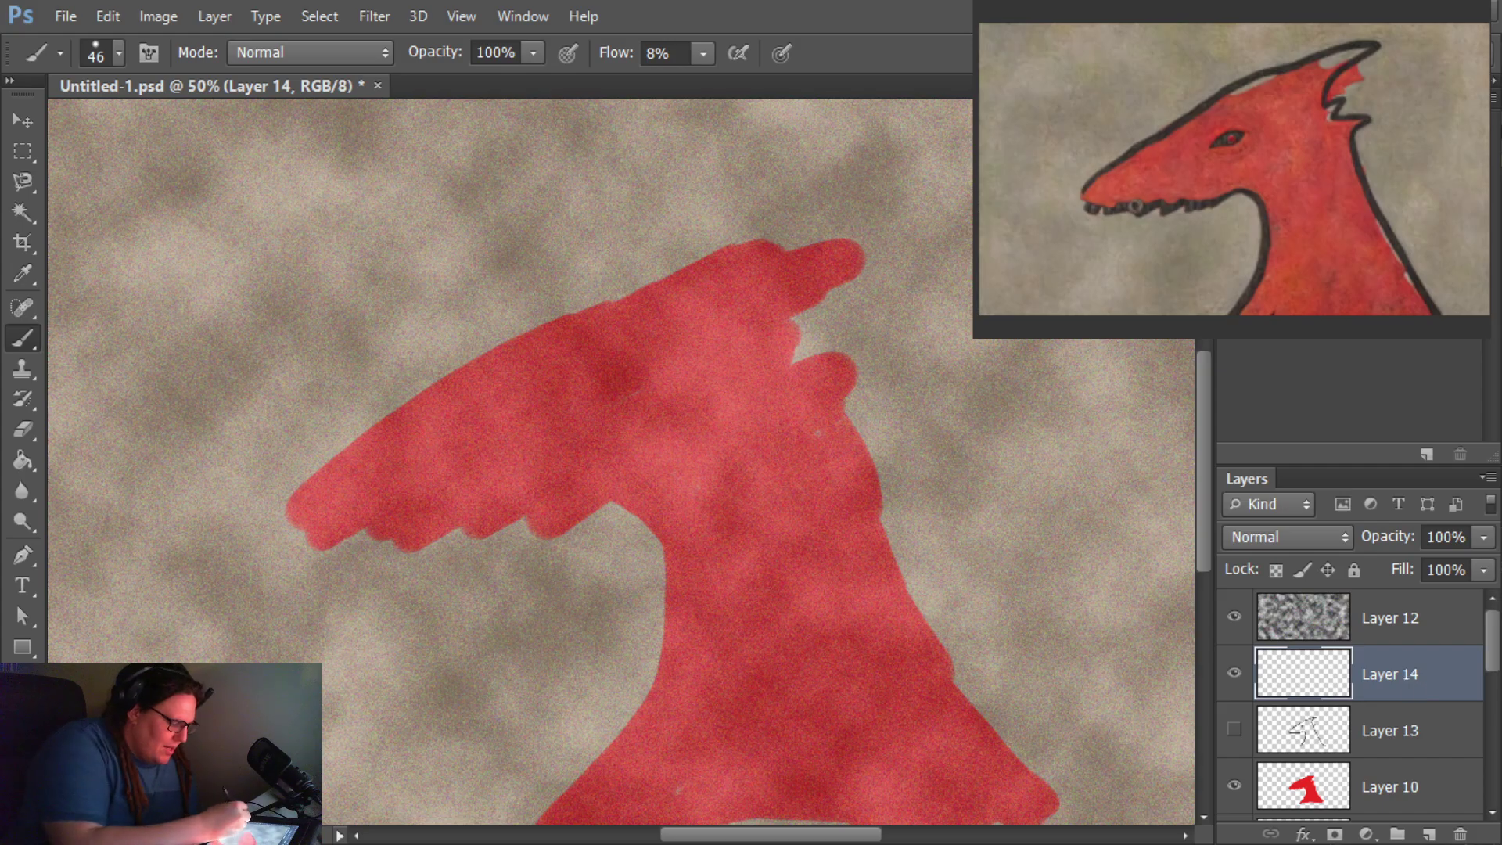
left_click(19, 741)
left_click_drag(613, 768, 618, 810)
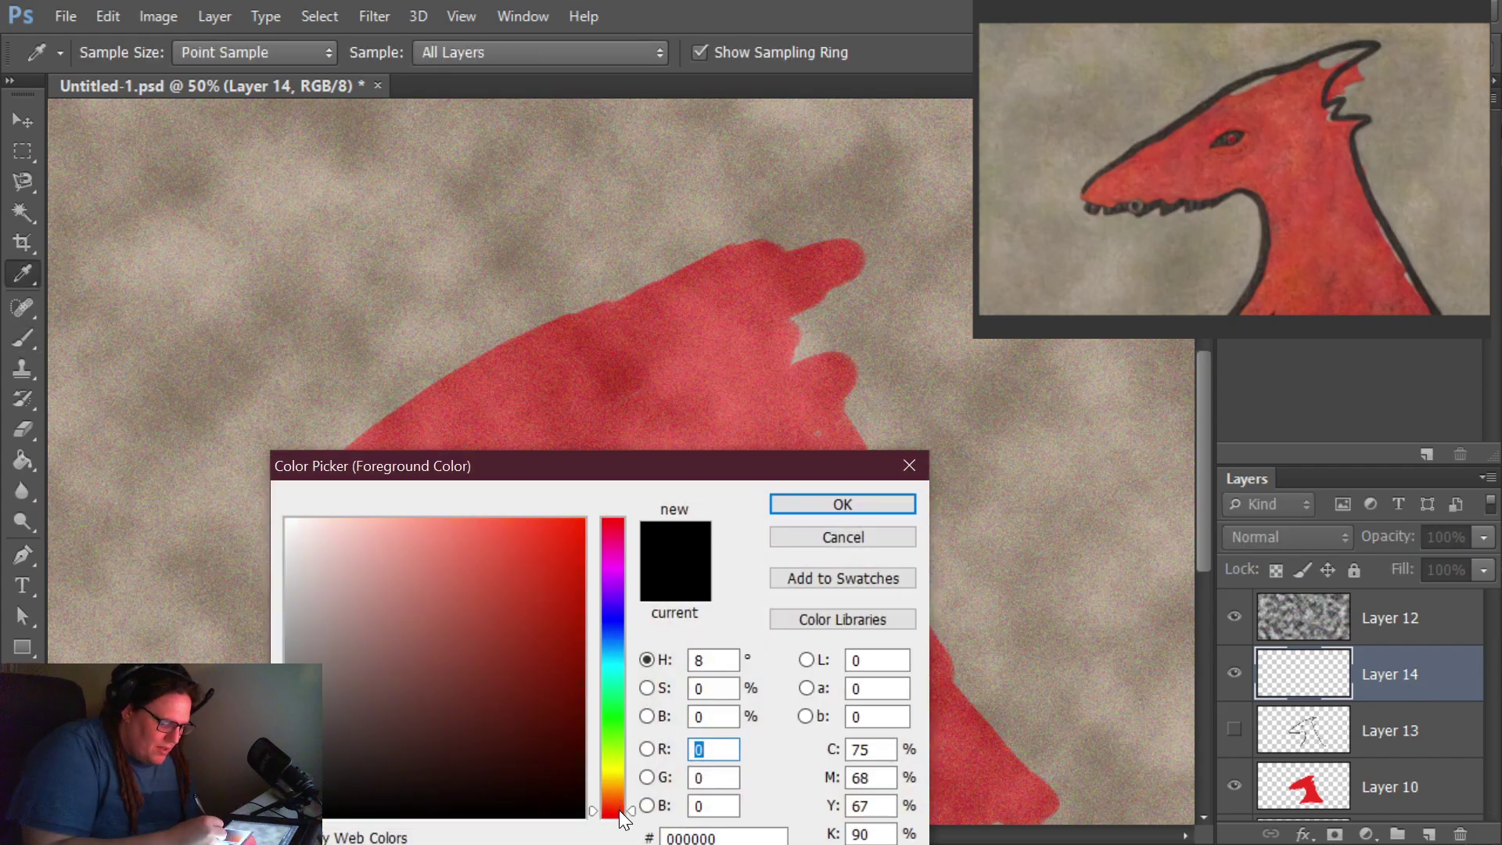
left_click(584, 713)
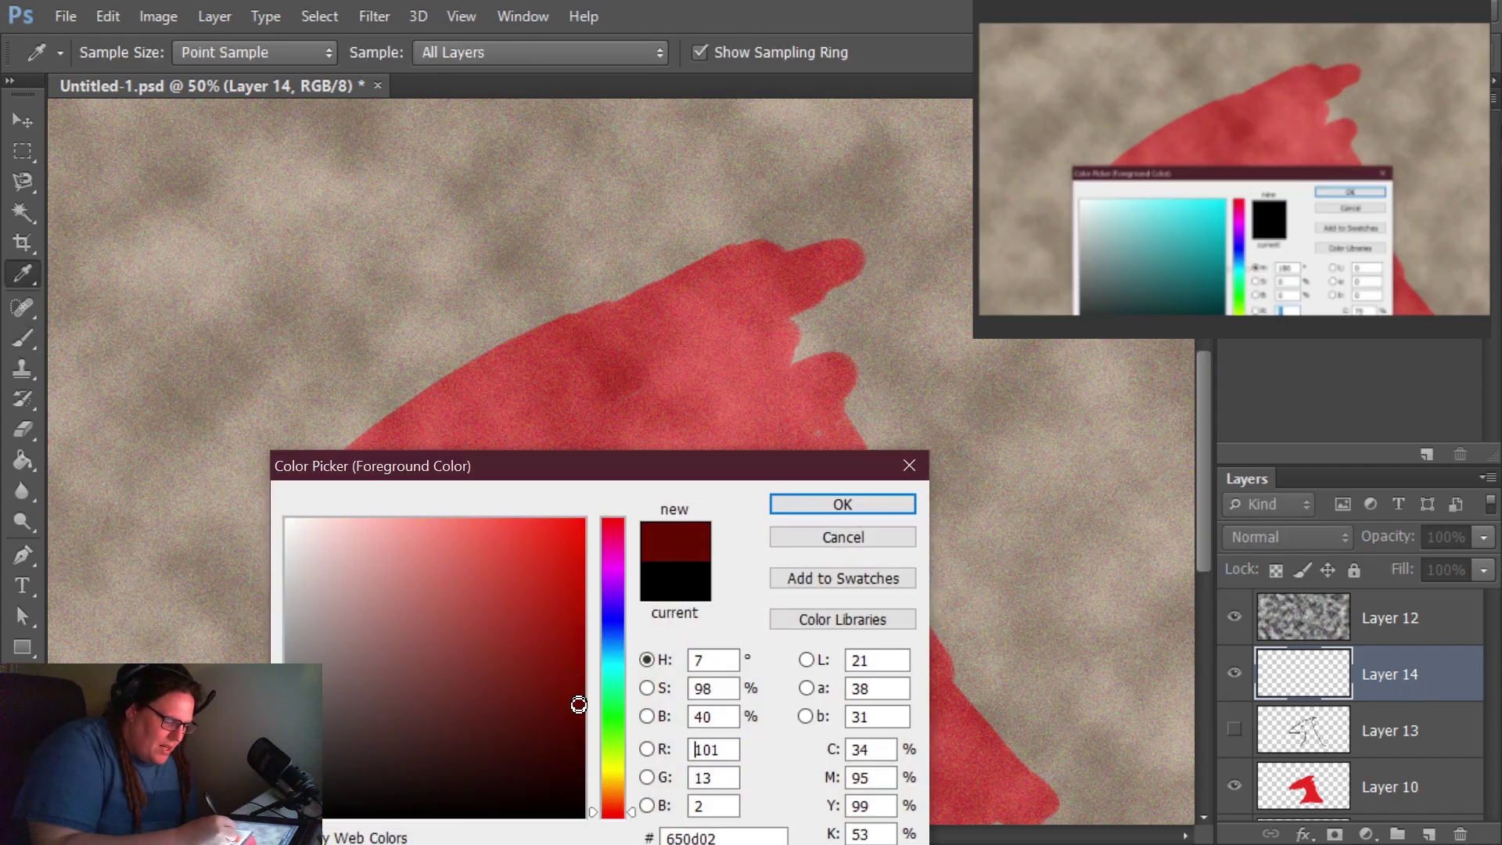
left_click(898, 507)
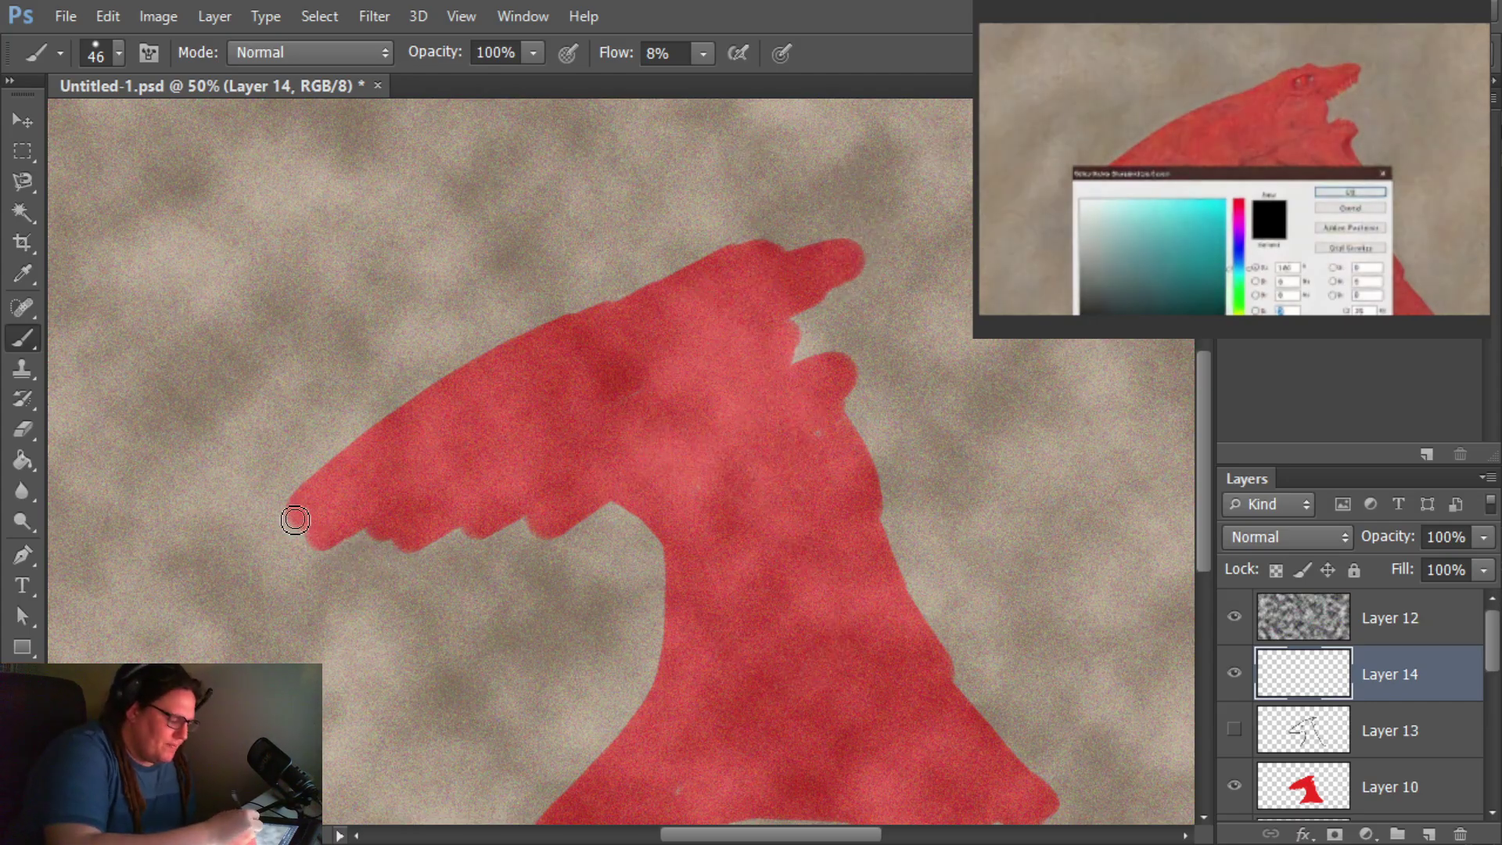
Step: Sketch a thin dark red outline around the snout, horns, spiked back of the neck, jaw and throat on Layer 14
mouse_move(307, 510)
left_mouse_down()
mouse_move(295, 493)
mouse_move(285, 510)
mouse_move(310, 536)
mouse_move(288, 504)
left_mouse_up()
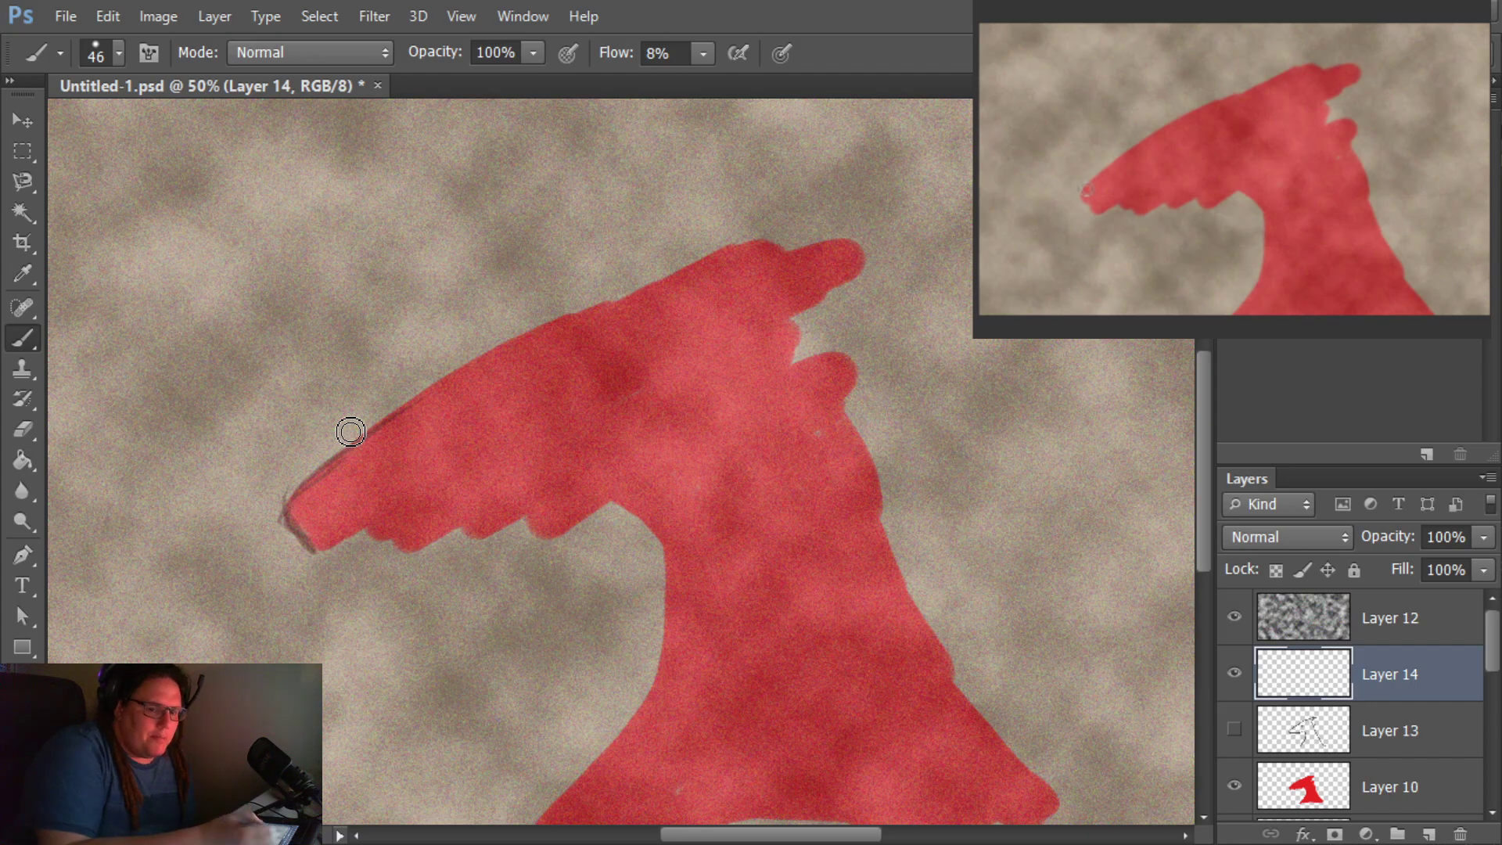
mouse_move(350, 431)
left_mouse_down()
mouse_move(380, 440)
mouse_move(319, 472)
mouse_move(695, 239)
mouse_move(682, 252)
mouse_move(740, 230)
mouse_move(826, 241)
mouse_move(791, 249)
mouse_move(871, 241)
mouse_move(802, 300)
left_mouse_up()
mouse_move(796, 334)
left_mouse_down()
mouse_move(789, 366)
mouse_move(870, 356)
mouse_move(845, 414)
mouse_move(891, 552)
mouse_move(946, 571)
mouse_move(922, 615)
mouse_move(1008, 731)
mouse_move(1073, 772)
mouse_move(1057, 808)
left_mouse_up()
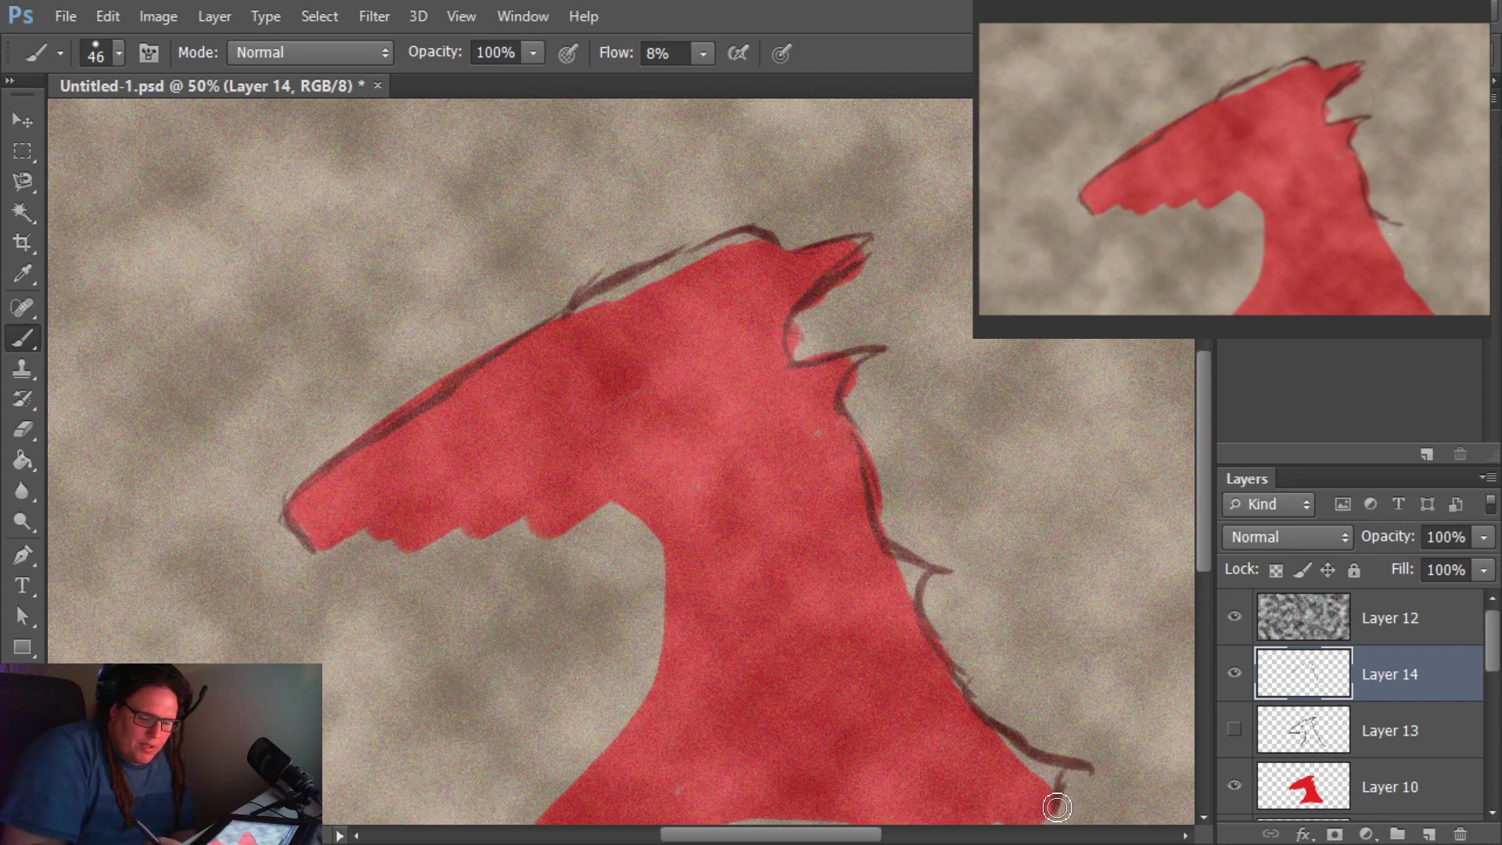
mouse_move(297, 521)
left_mouse_down()
mouse_move(325, 553)
mouse_move(375, 539)
mouse_move(423, 554)
mouse_move(596, 501)
mouse_move(611, 505)
mouse_move(584, 523)
mouse_move(631, 521)
mouse_move(620, 536)
mouse_move(669, 613)
mouse_move(663, 552)
mouse_move(645, 665)
mouse_move(549, 817)
left_mouse_up()
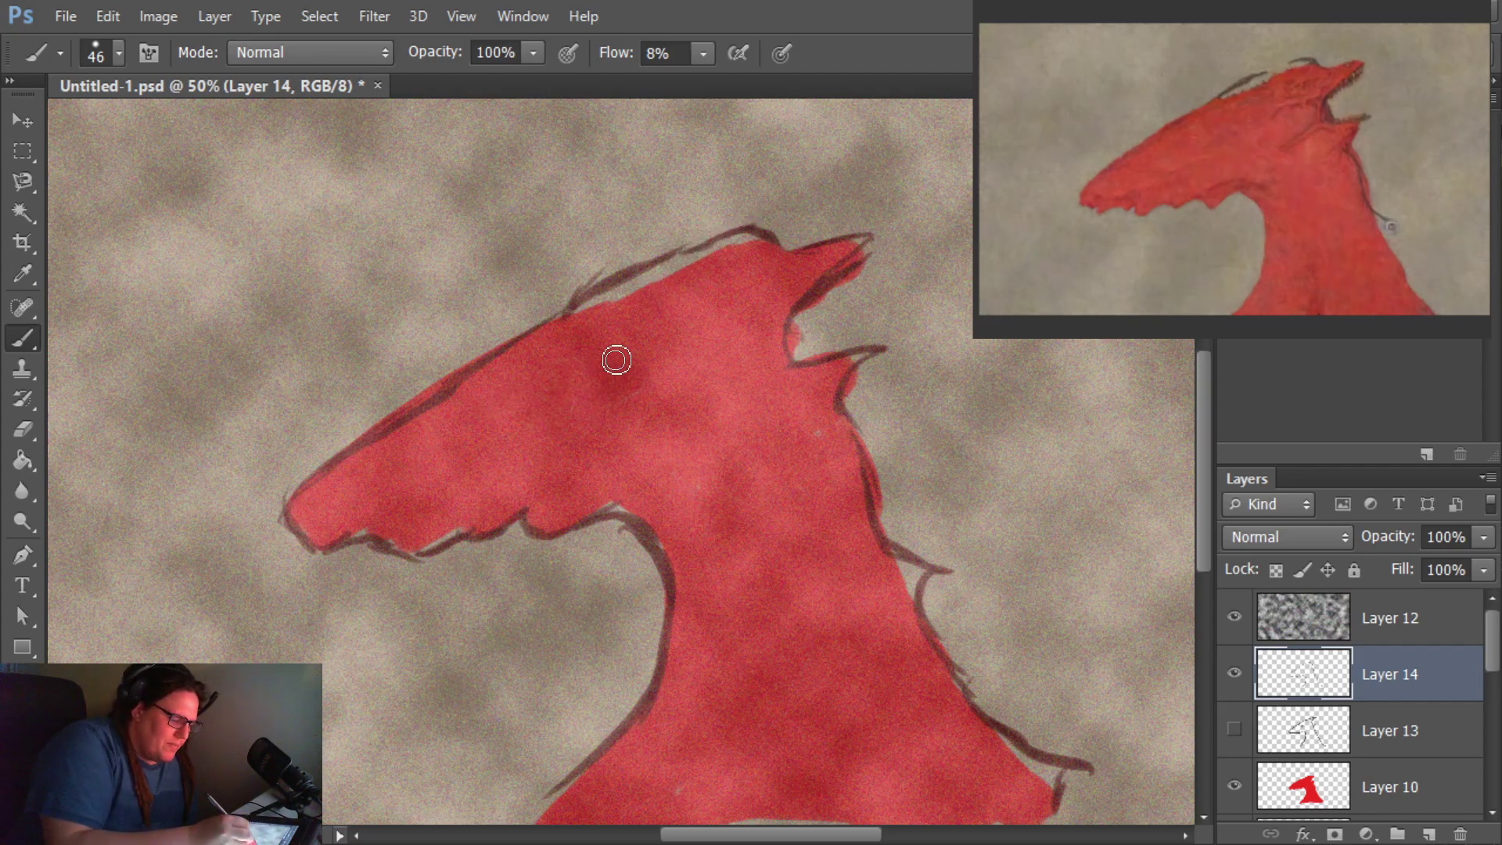
Step: Fill in a dark eye and nostril, shade the throat and back of the neck, and extend the upper horn's tip
mouse_move(616, 360)
left_mouse_down()
mouse_move(526, 410)
mouse_move(612, 398)
mouse_move(586, 381)
mouse_move(566, 394)
mouse_move(643, 356)
mouse_move(585, 377)
mouse_move(618, 368)
left_mouse_up()
mouse_move(677, 574)
left_mouse_down()
mouse_move(691, 629)
mouse_move(659, 720)
mouse_move(654, 697)
mouse_move(596, 781)
left_mouse_up()
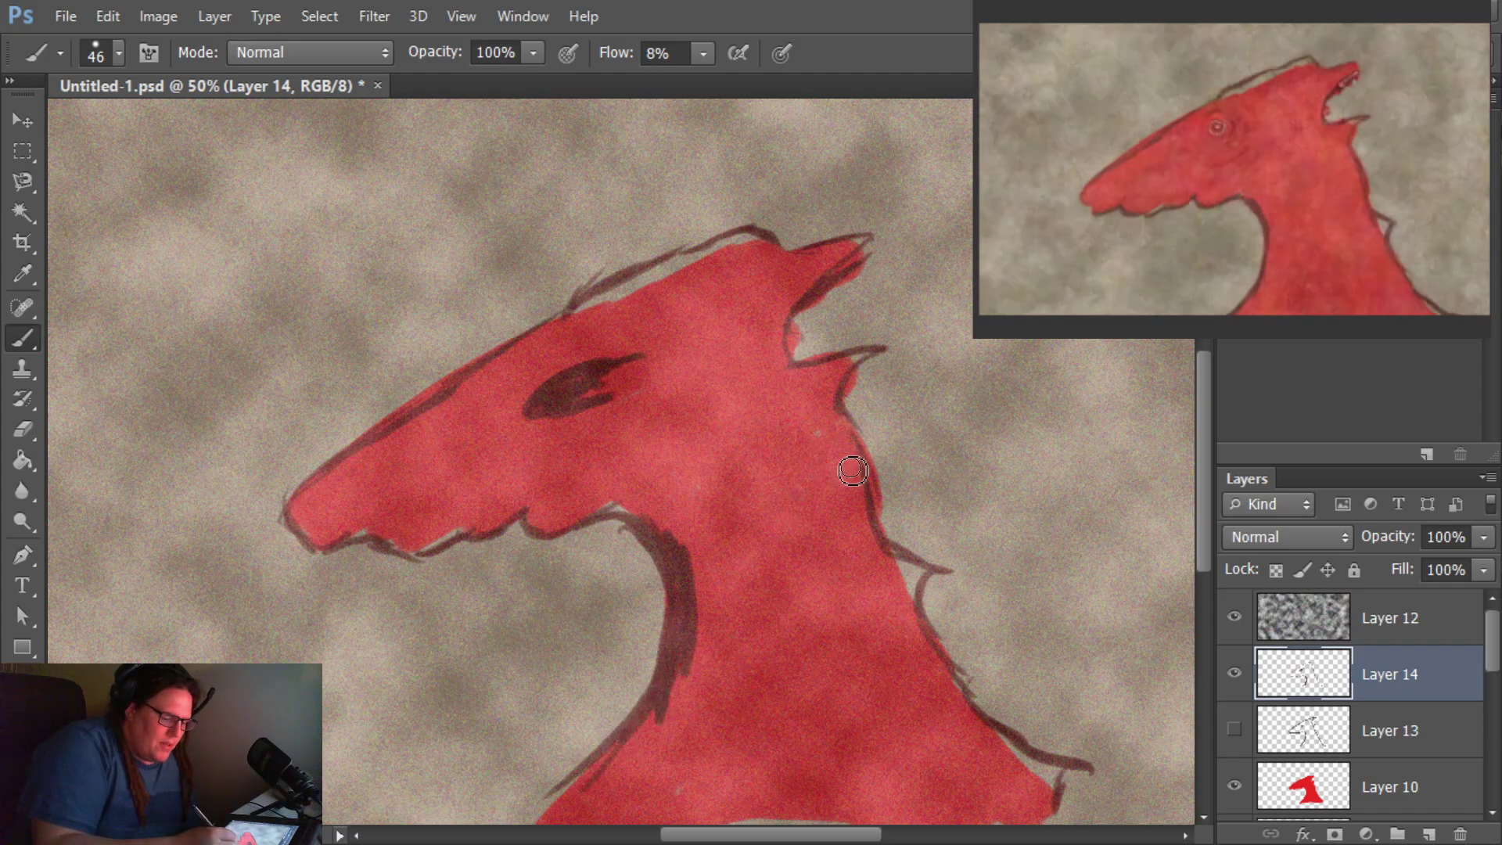
left_click_drag(855, 465, 862, 550)
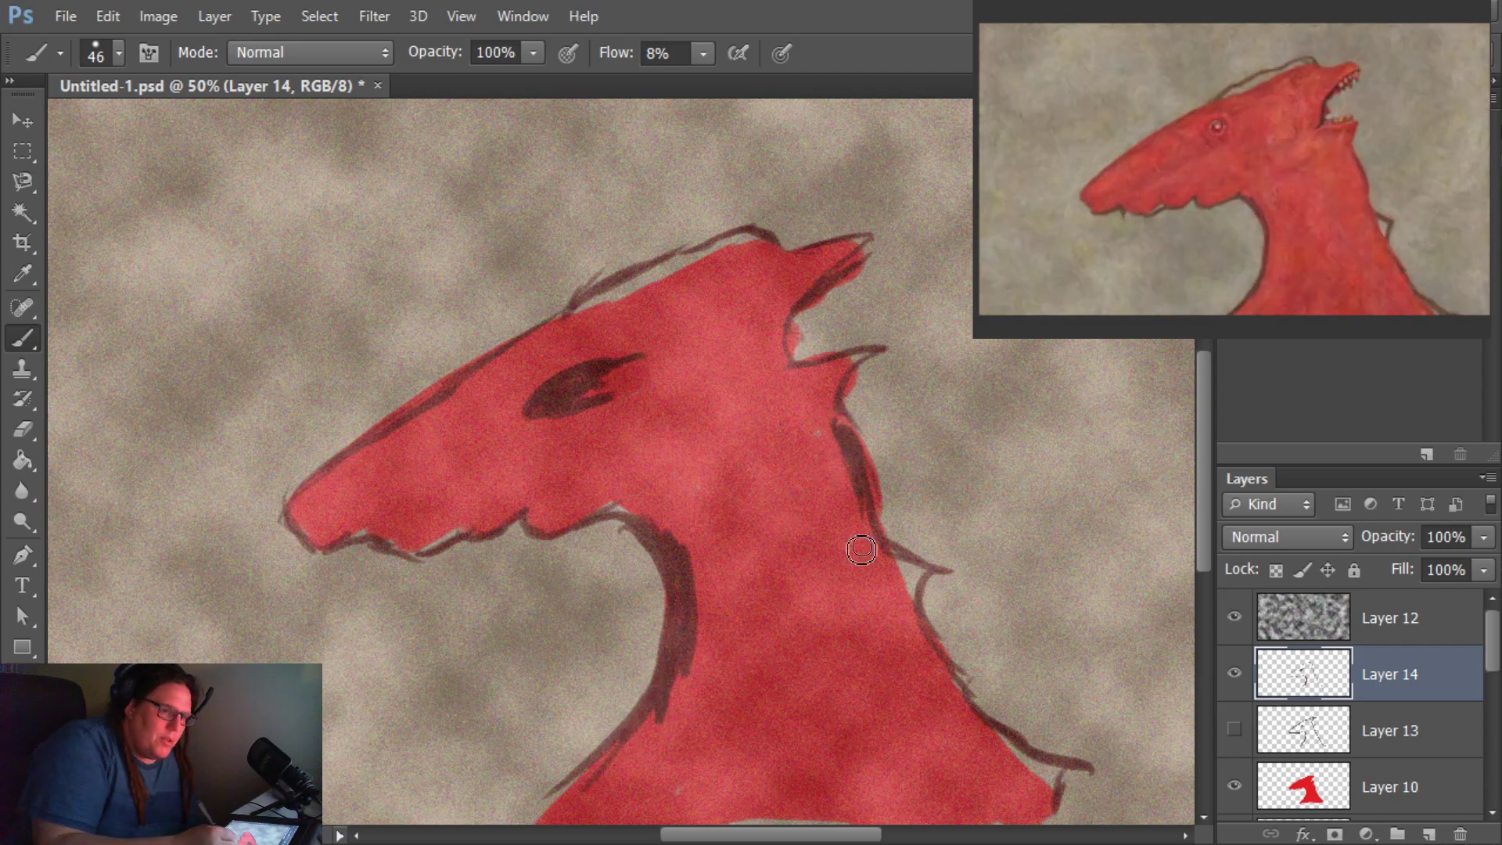
mouse_move(843, 443)
left_mouse_down()
mouse_move(809, 464)
mouse_move(858, 505)
mouse_move(833, 471)
mouse_move(829, 545)
mouse_move(822, 482)
mouse_move(800, 505)
mouse_move(867, 535)
mouse_move(901, 610)
mouse_move(923, 592)
mouse_move(909, 640)
mouse_move(876, 643)
mouse_move(904, 639)
mouse_move(882, 623)
mouse_move(896, 610)
mouse_move(889, 654)
mouse_move(911, 628)
mouse_move(933, 674)
mouse_move(880, 668)
mouse_move(1064, 792)
mouse_move(1024, 811)
left_mouse_up()
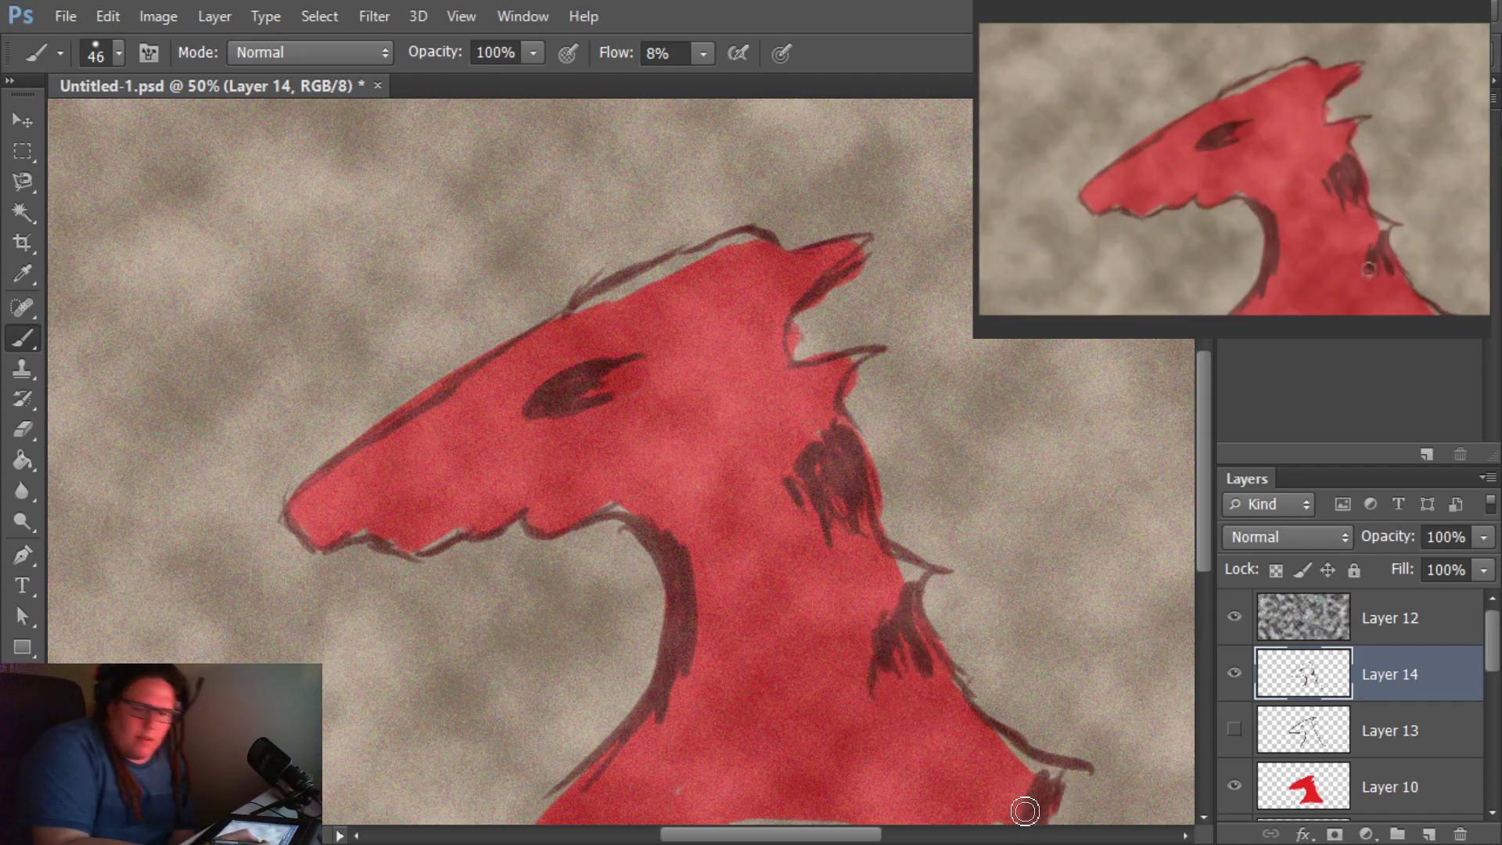
left_click_drag(850, 261, 911, 217)
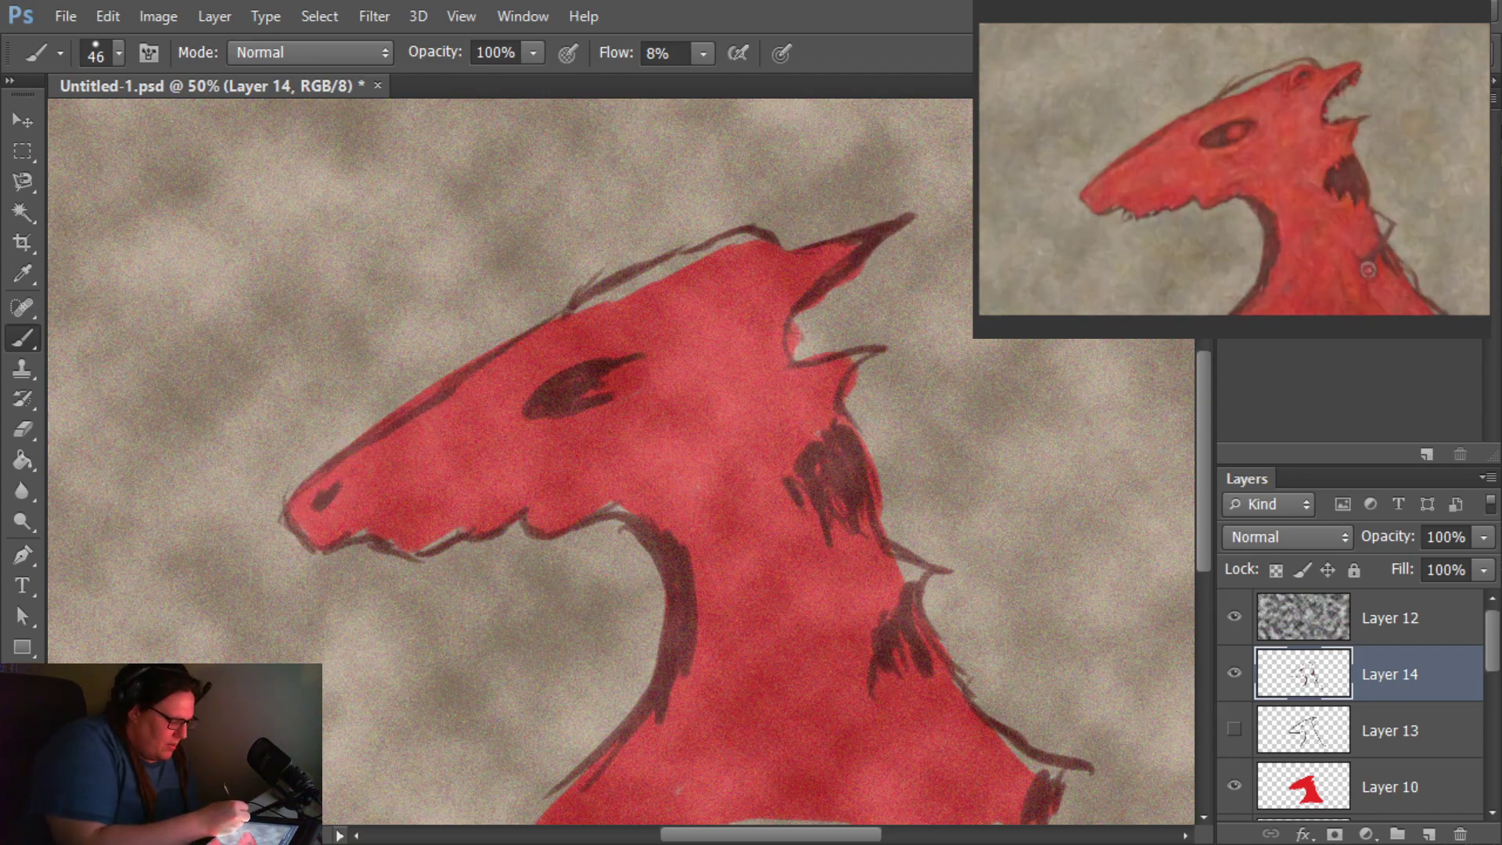
Step: Paint an open lower jaw extending below the mouth on Layer 14 in bright red (f73c23)
key("i")
left_click(23, 743)
mouse_move(530, 526)
left_mouse_down()
mouse_move(436, 570)
mouse_move(496, 546)
mouse_move(384, 618)
mouse_move(413, 591)
left_mouse_up()
left_click(842, 504)
key("b")
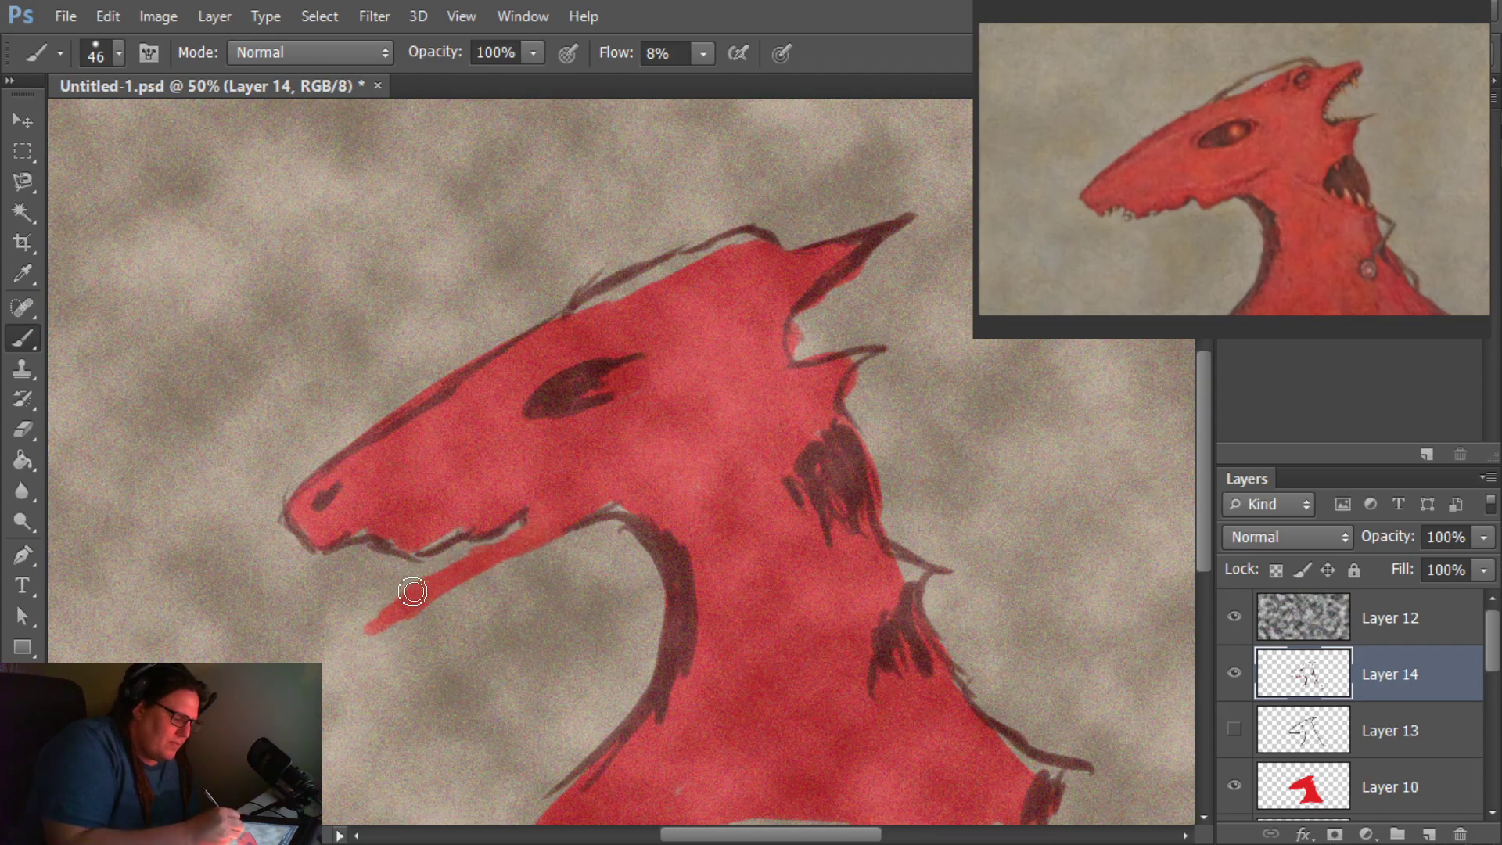
mouse_move(537, 537)
left_mouse_down()
mouse_move(439, 633)
mouse_move(554, 516)
mouse_move(422, 614)
mouse_move(470, 610)
mouse_move(576, 541)
mouse_move(404, 640)
mouse_move(384, 622)
mouse_move(501, 552)
mouse_move(396, 603)
mouse_move(426, 636)
left_mouse_up()
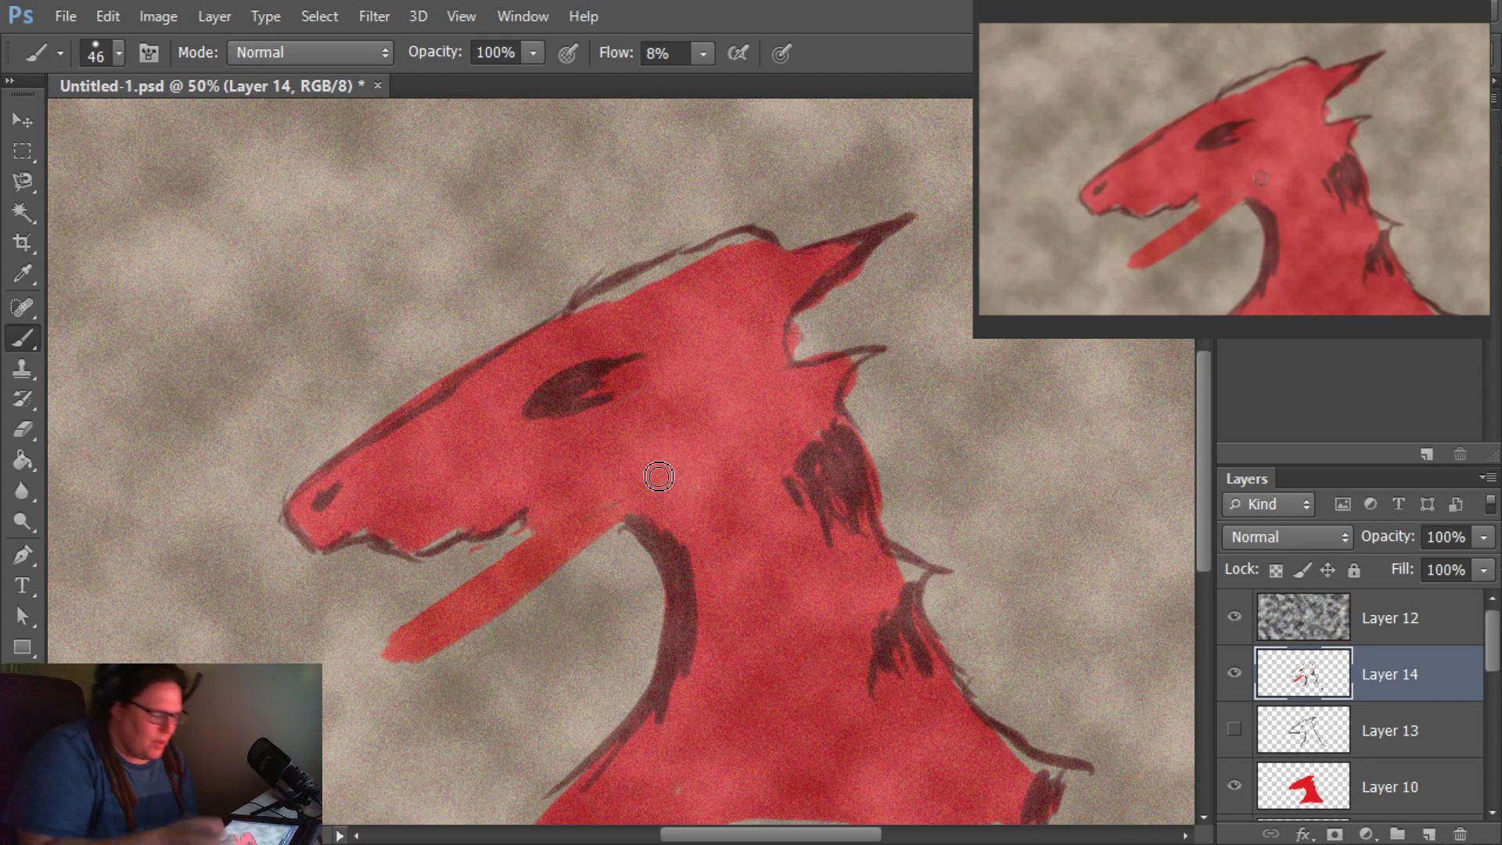
Step: Outline the upper and lower edges of the new lower jaw in dark red (820f00)
key("i")
left_click(17, 679)
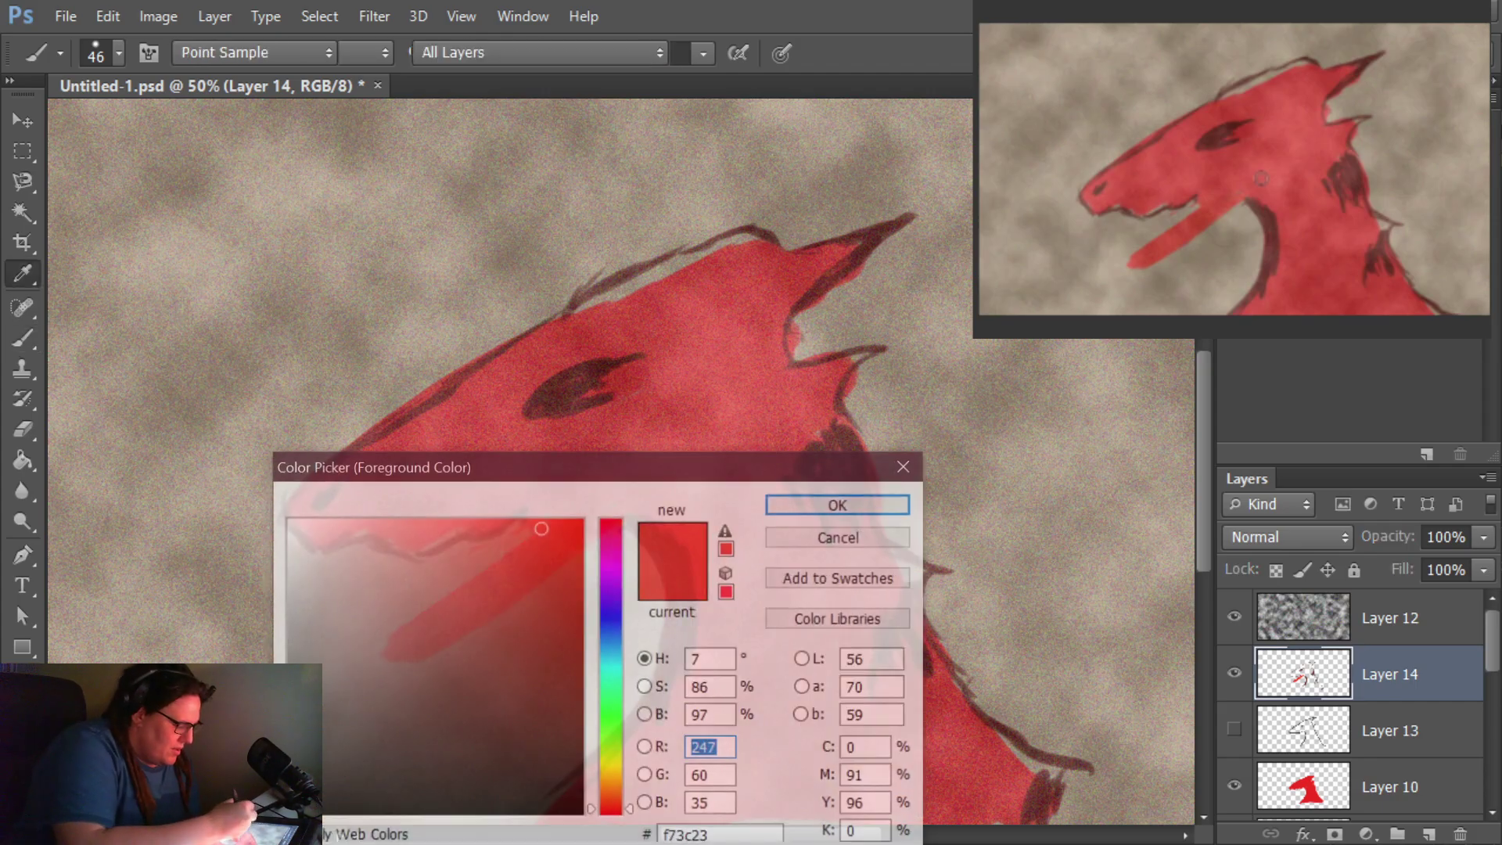
left_click(583, 657)
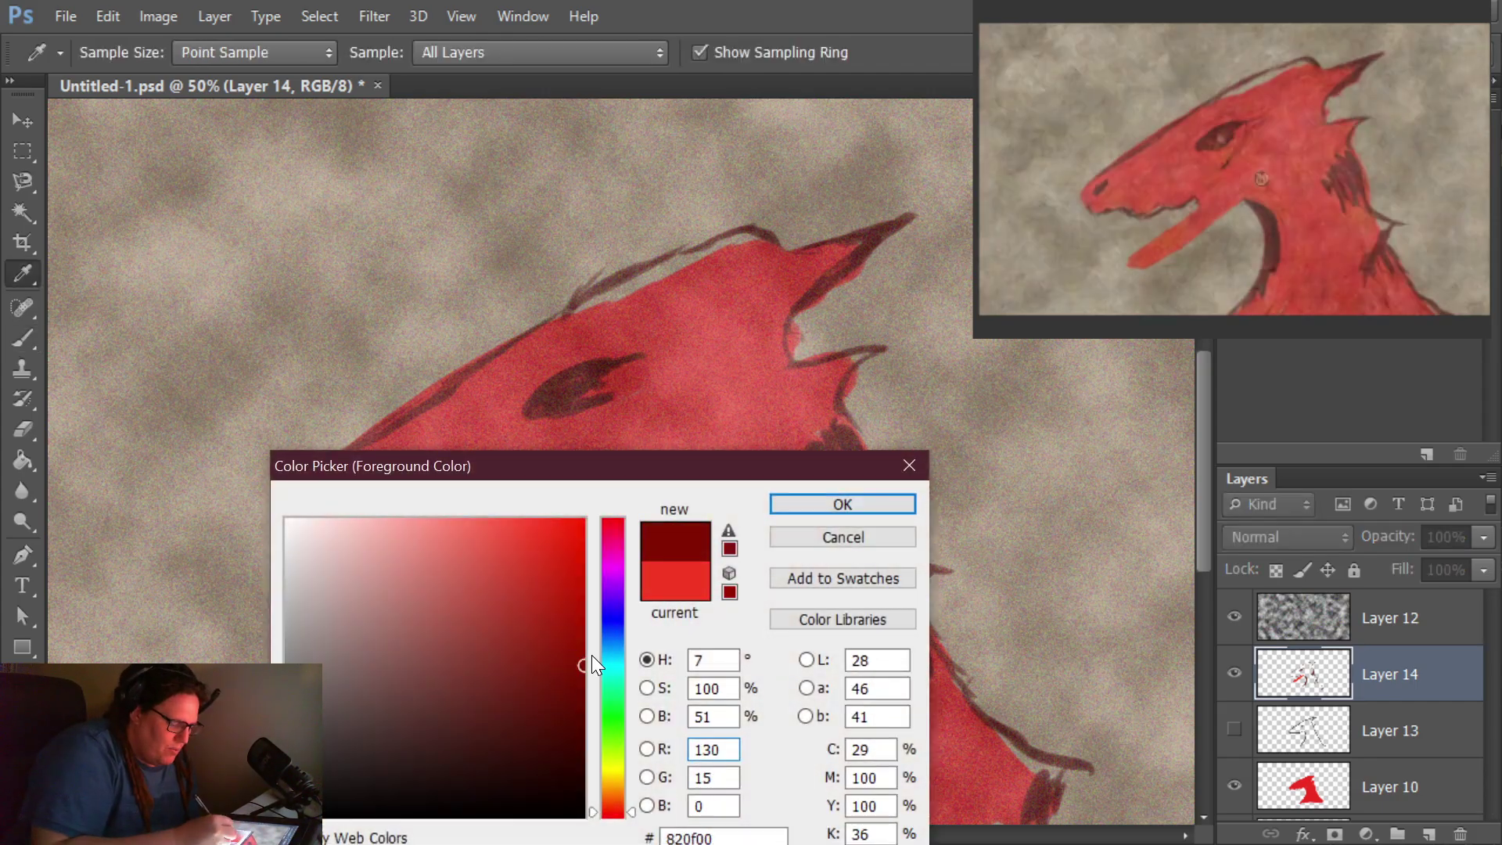
left_click(878, 507)
key("b")
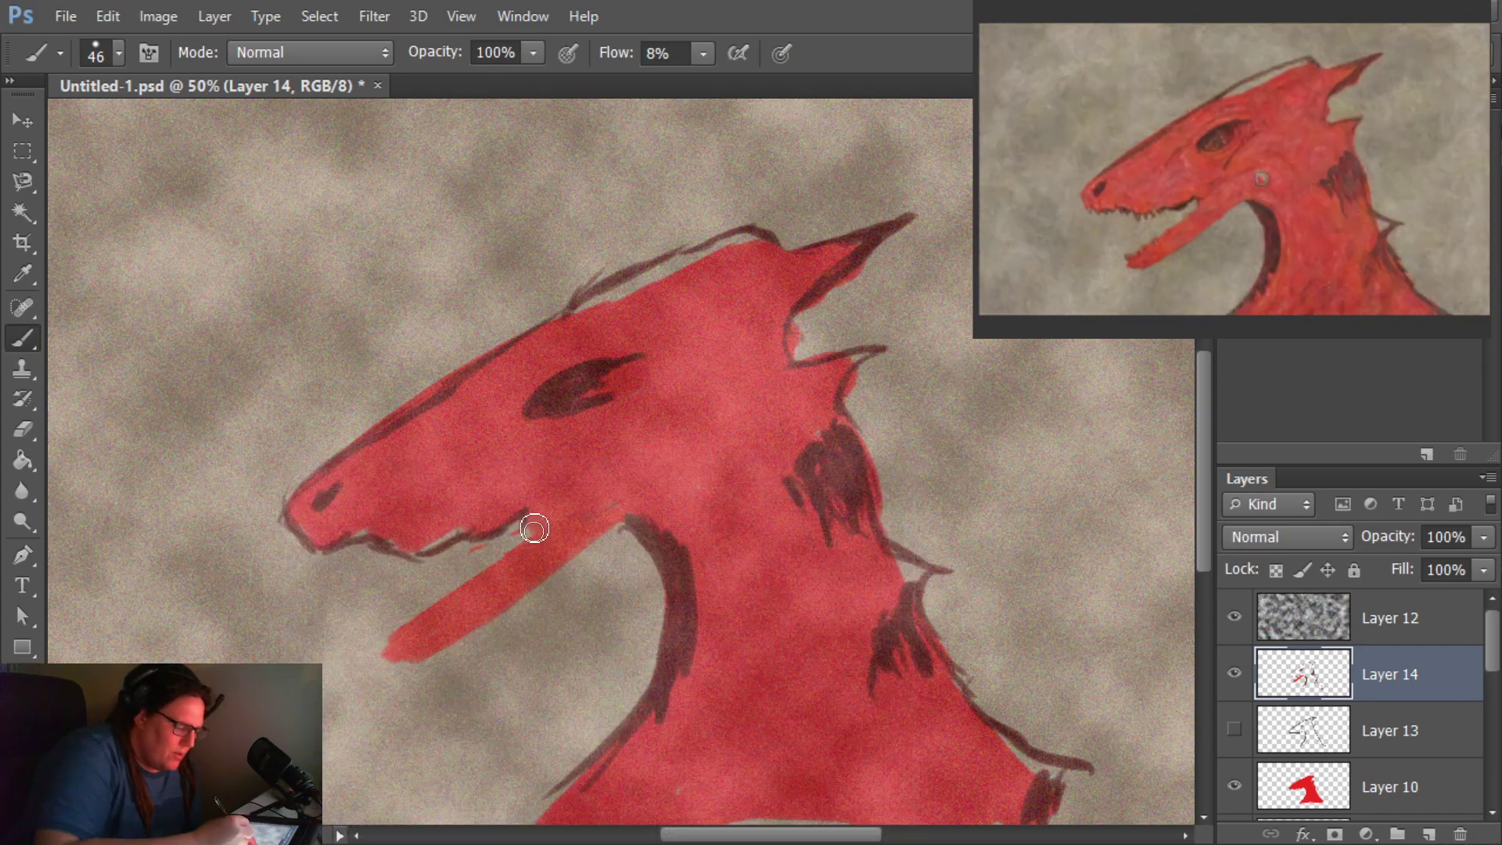
mouse_move(535, 534)
left_mouse_down()
mouse_move(418, 624)
mouse_move(432, 640)
left_mouse_up()
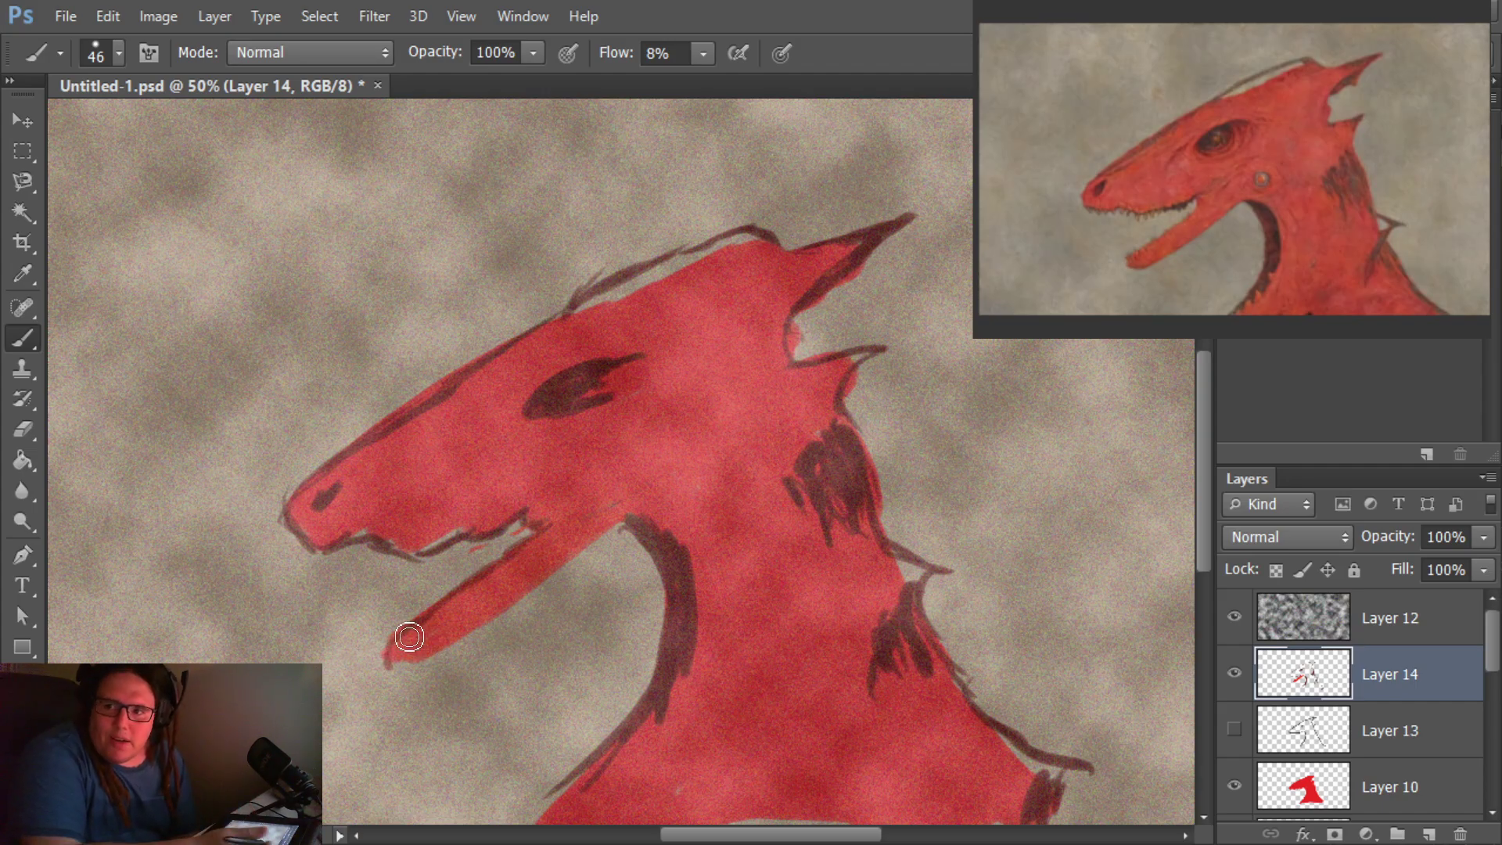
mouse_move(396, 651)
left_mouse_down()
mouse_move(429, 661)
mouse_move(623, 534)
left_mouse_up()
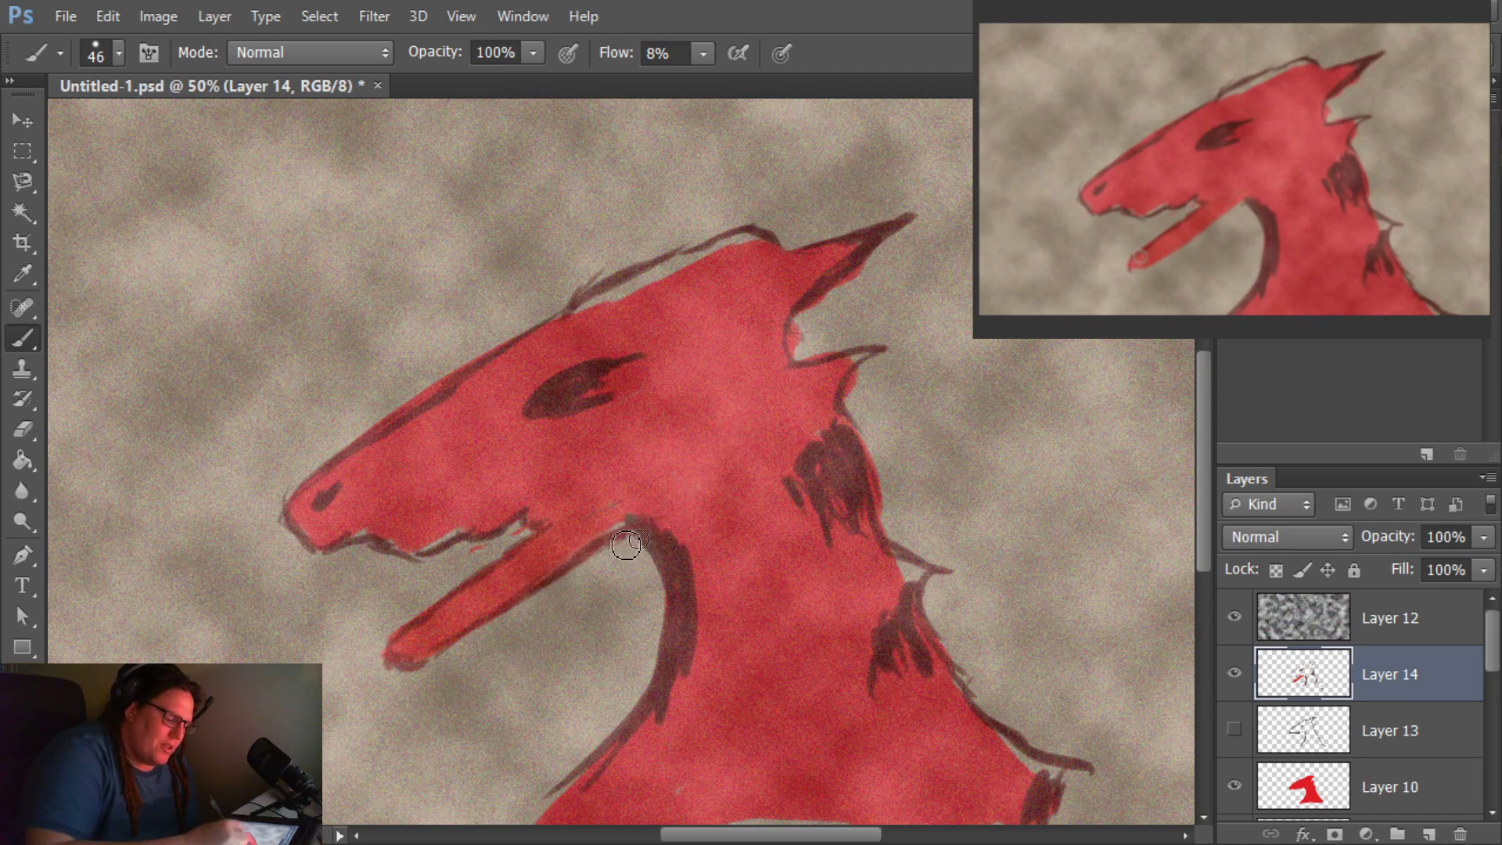
Step: Reinforce the dark red outline along the throat, horns, top of the head and spiked back of the neck
mouse_move(679, 563)
left_mouse_down()
mouse_move(654, 693)
mouse_move(556, 784)
mouse_move(552, 814)
left_mouse_up()
mouse_move(865, 392)
left_mouse_down()
mouse_move(840, 440)
mouse_move(846, 382)
mouse_move(882, 357)
mouse_move(832, 359)
mouse_move(790, 324)
mouse_move(842, 285)
left_mouse_up()
mouse_move(774, 237)
left_mouse_down()
mouse_move(740, 234)
mouse_move(554, 302)
left_mouse_up()
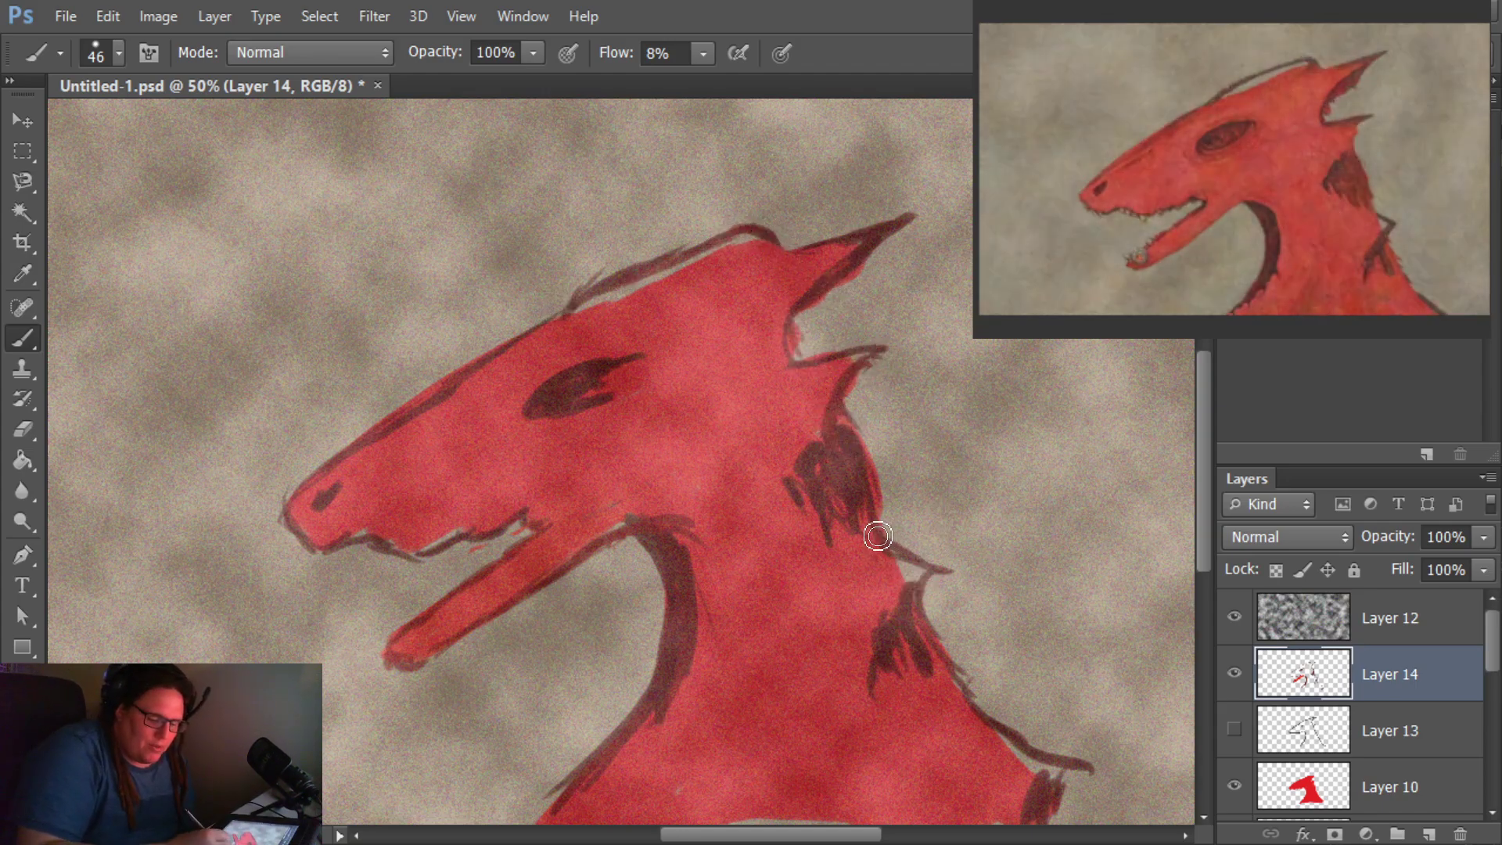
mouse_move(859, 501)
left_mouse_down()
mouse_move(934, 572)
mouse_move(924, 562)
mouse_move(928, 636)
mouse_move(957, 681)
mouse_move(1088, 763)
mouse_move(1048, 802)
left_mouse_up()
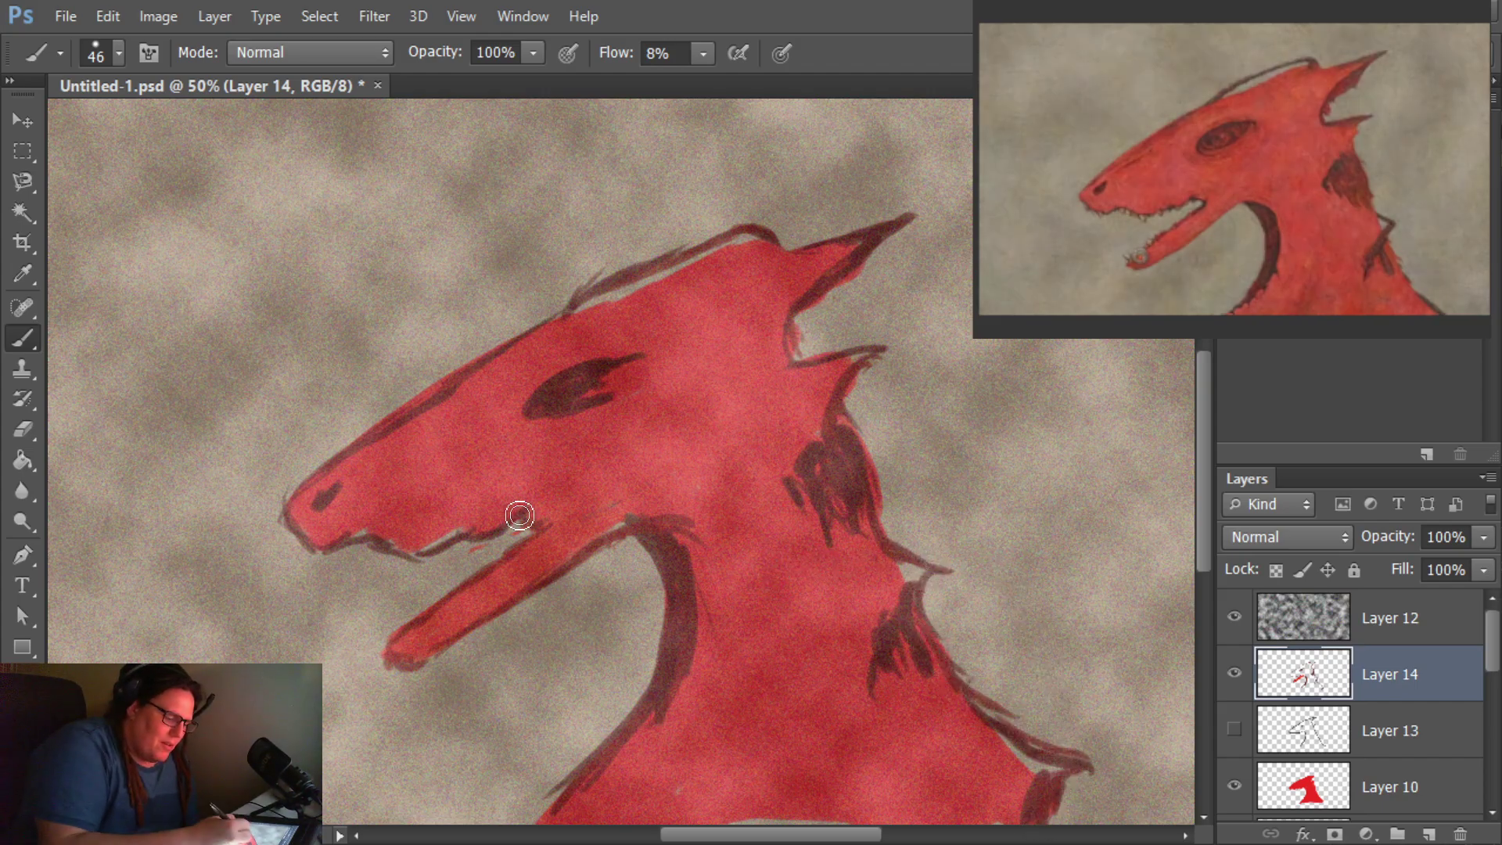
Step: Paint pointed teeth along the dragon's lower and upper jaws in pale cream (fbca9a) on Layer 14
left_click(22, 771)
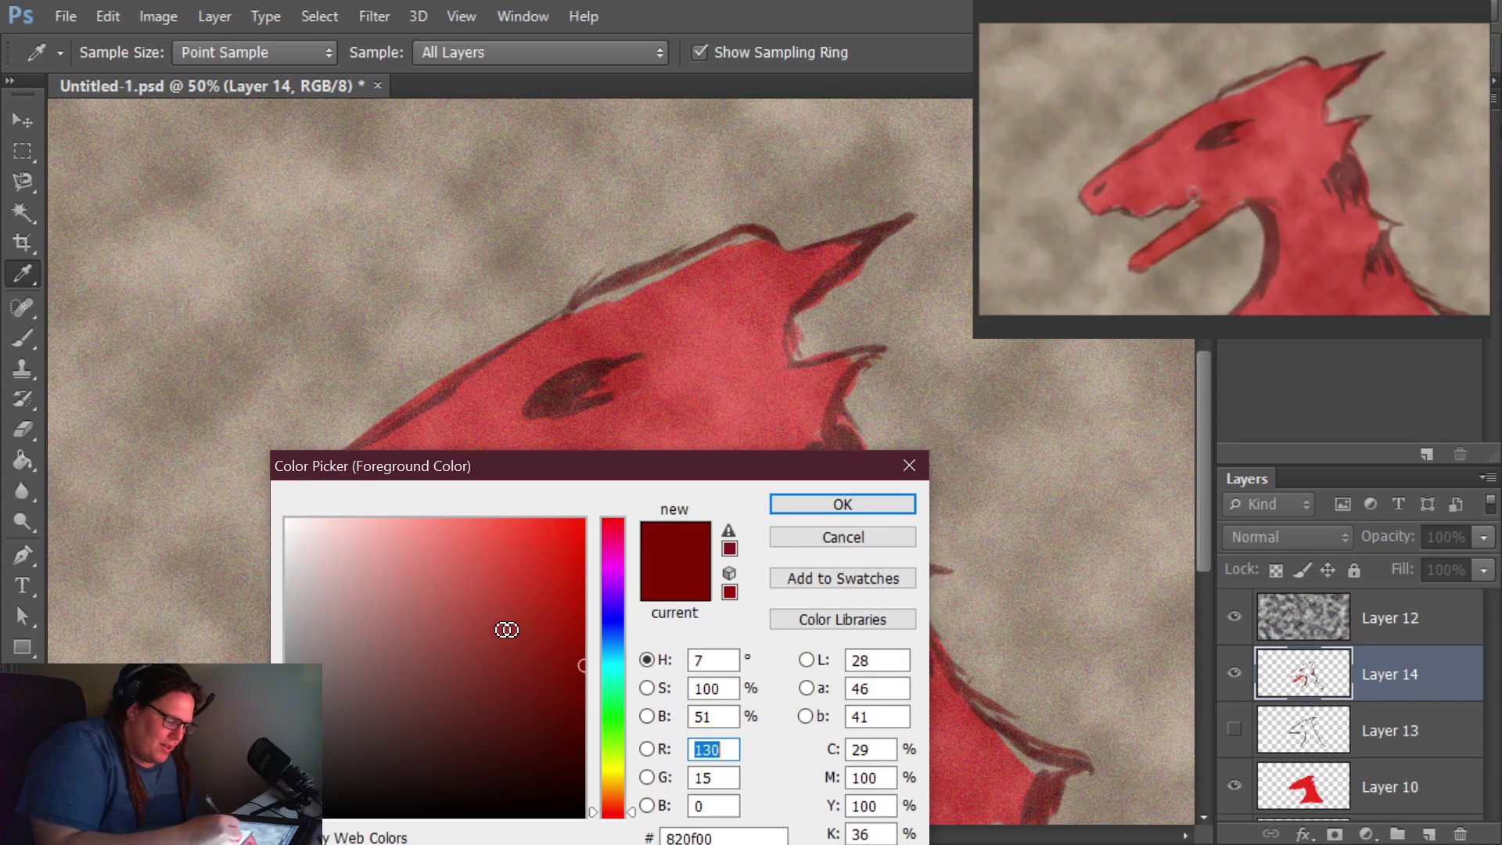
mouse_move(614, 811)
left_mouse_down()
mouse_move(617, 767)
mouse_move(618, 792)
left_mouse_up()
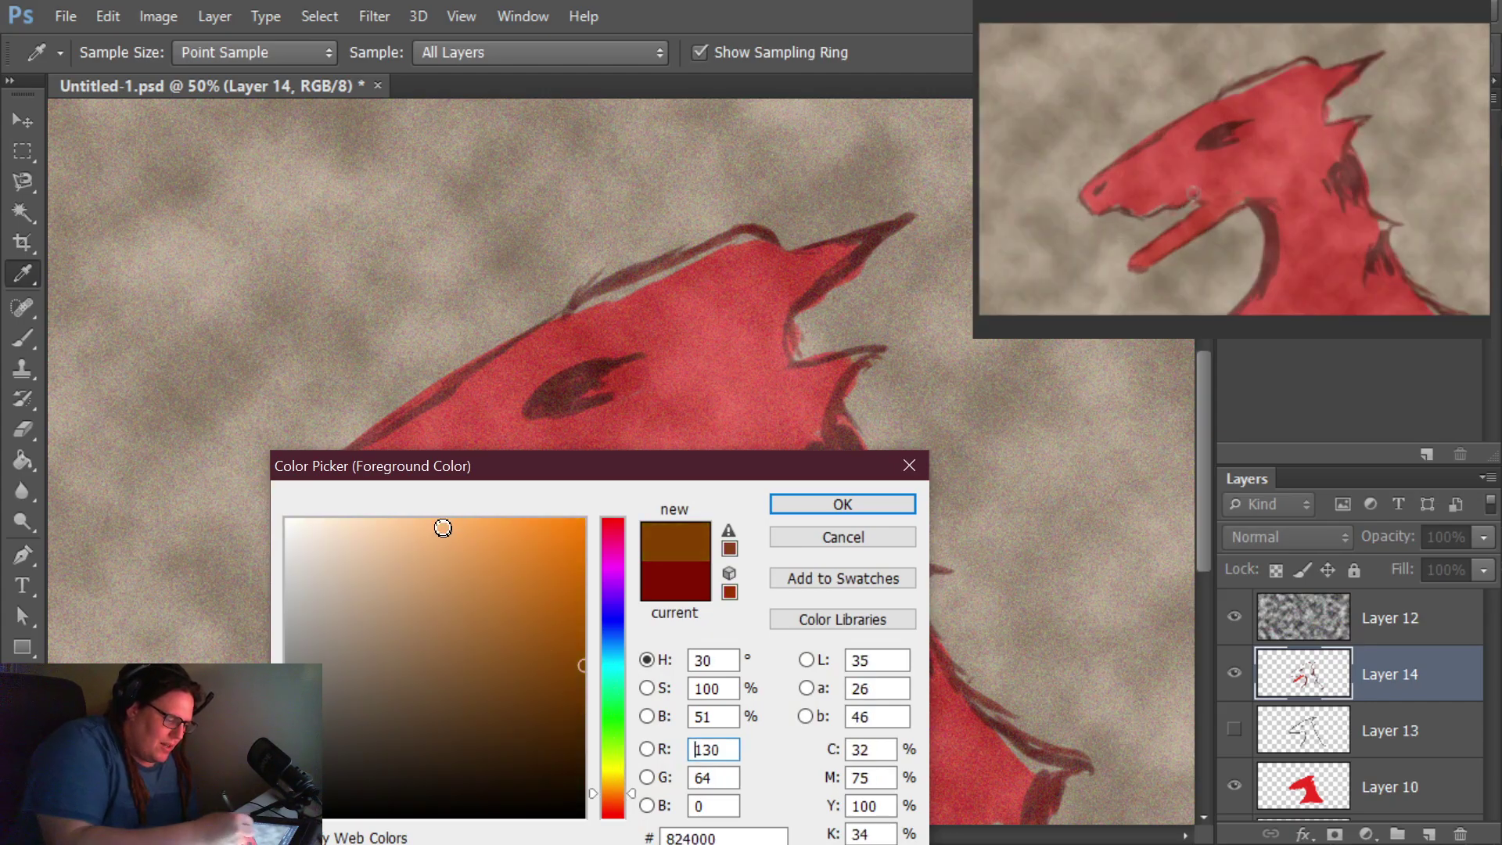
left_click_drag(443, 528, 398, 523)
left_click(842, 504)
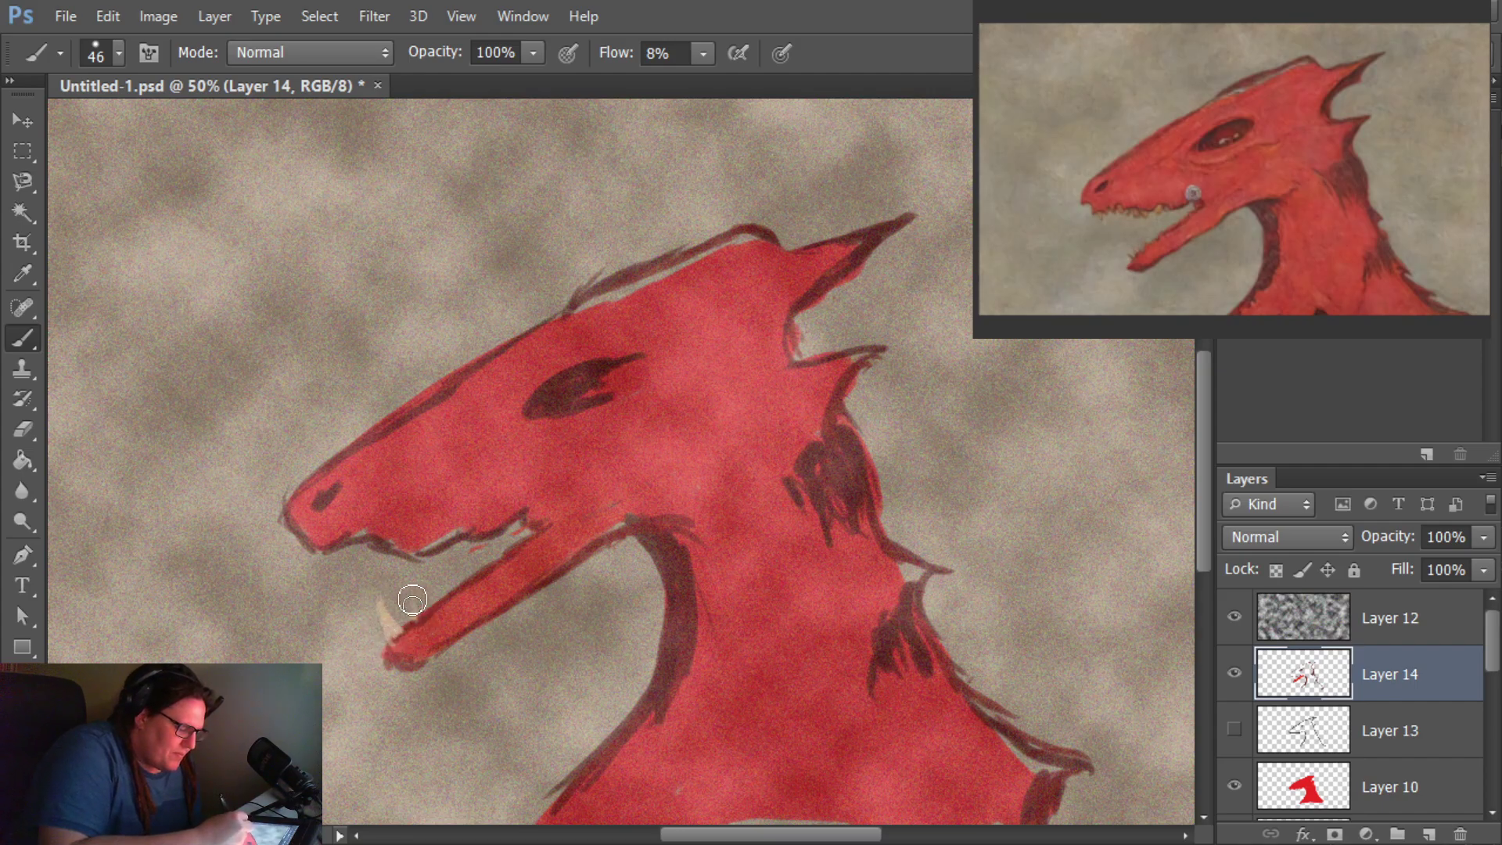
mouse_move(410, 603)
left_mouse_down()
mouse_move(445, 587)
mouse_move(460, 598)
mouse_move(441, 572)
left_mouse_up()
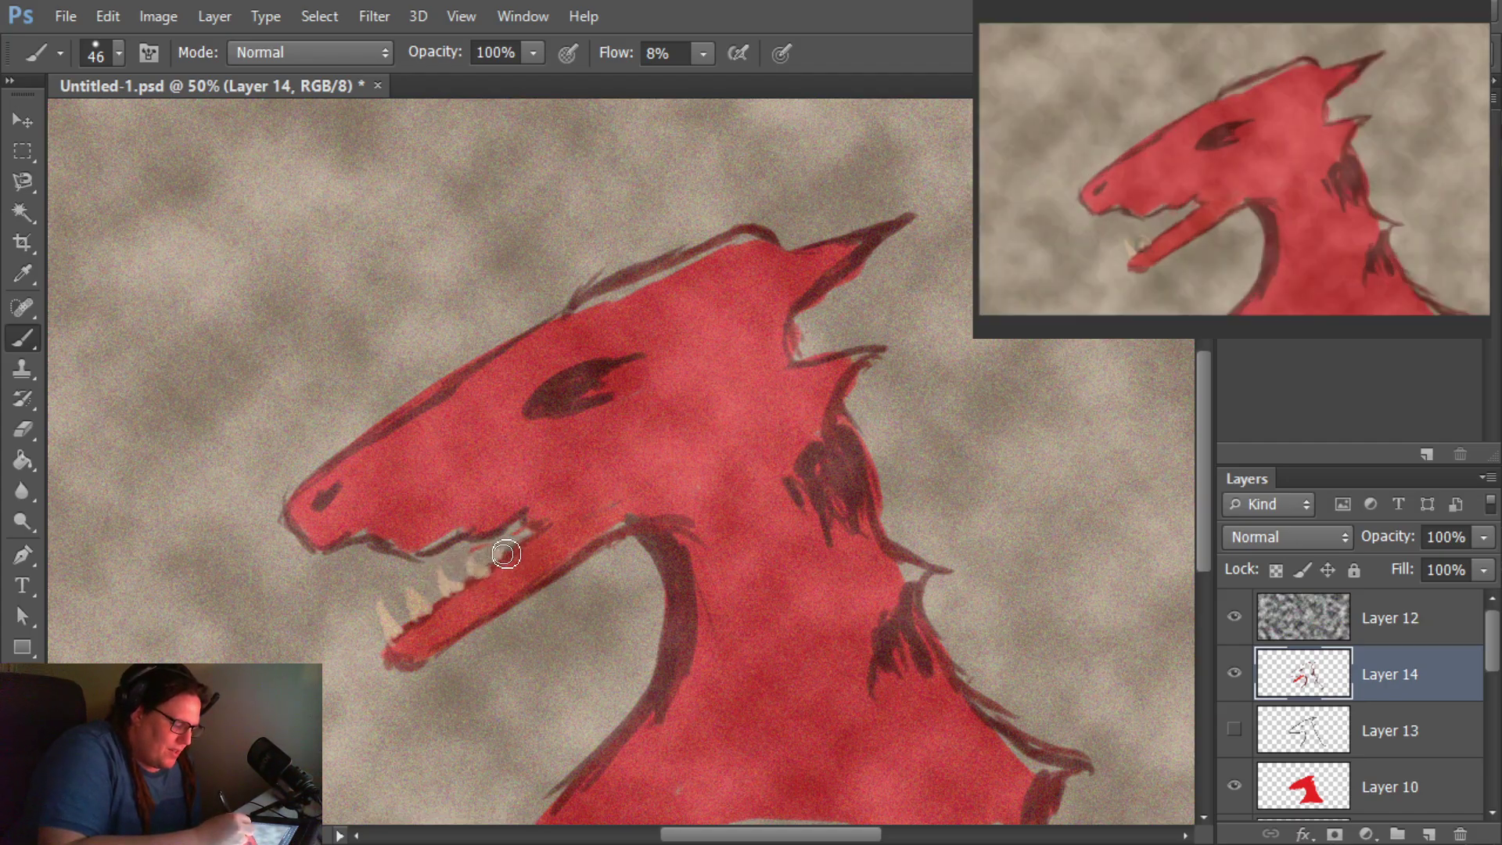
mouse_move(323, 556)
left_mouse_down()
mouse_move(341, 592)
mouse_move(332, 546)
mouse_move(365, 539)
mouse_move(390, 566)
mouse_move(457, 550)
mouse_move(429, 567)
mouse_move(421, 548)
mouse_move(443, 618)
mouse_move(409, 562)
mouse_move(417, 544)
mouse_move(412, 569)
mouse_move(385, 554)
mouse_move(451, 549)
mouse_move(448, 528)
mouse_move(454, 563)
mouse_move(449, 526)
mouse_move(483, 529)
left_mouse_up()
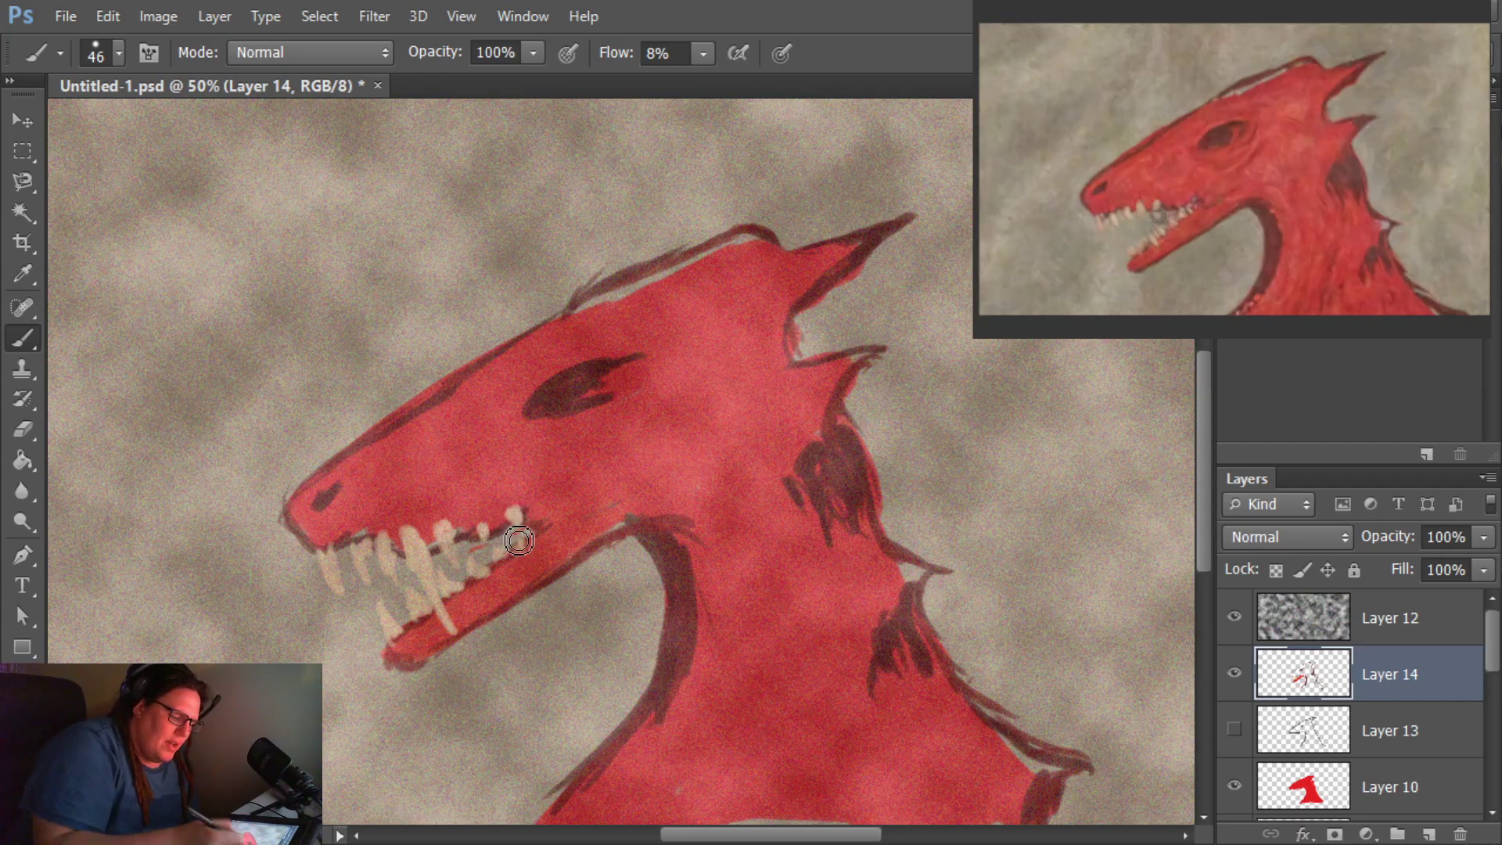
Step: Paint seven long cream spikes projecting from the back of the head and down the back of the neck
left_click_drag(809, 381, 935, 328)
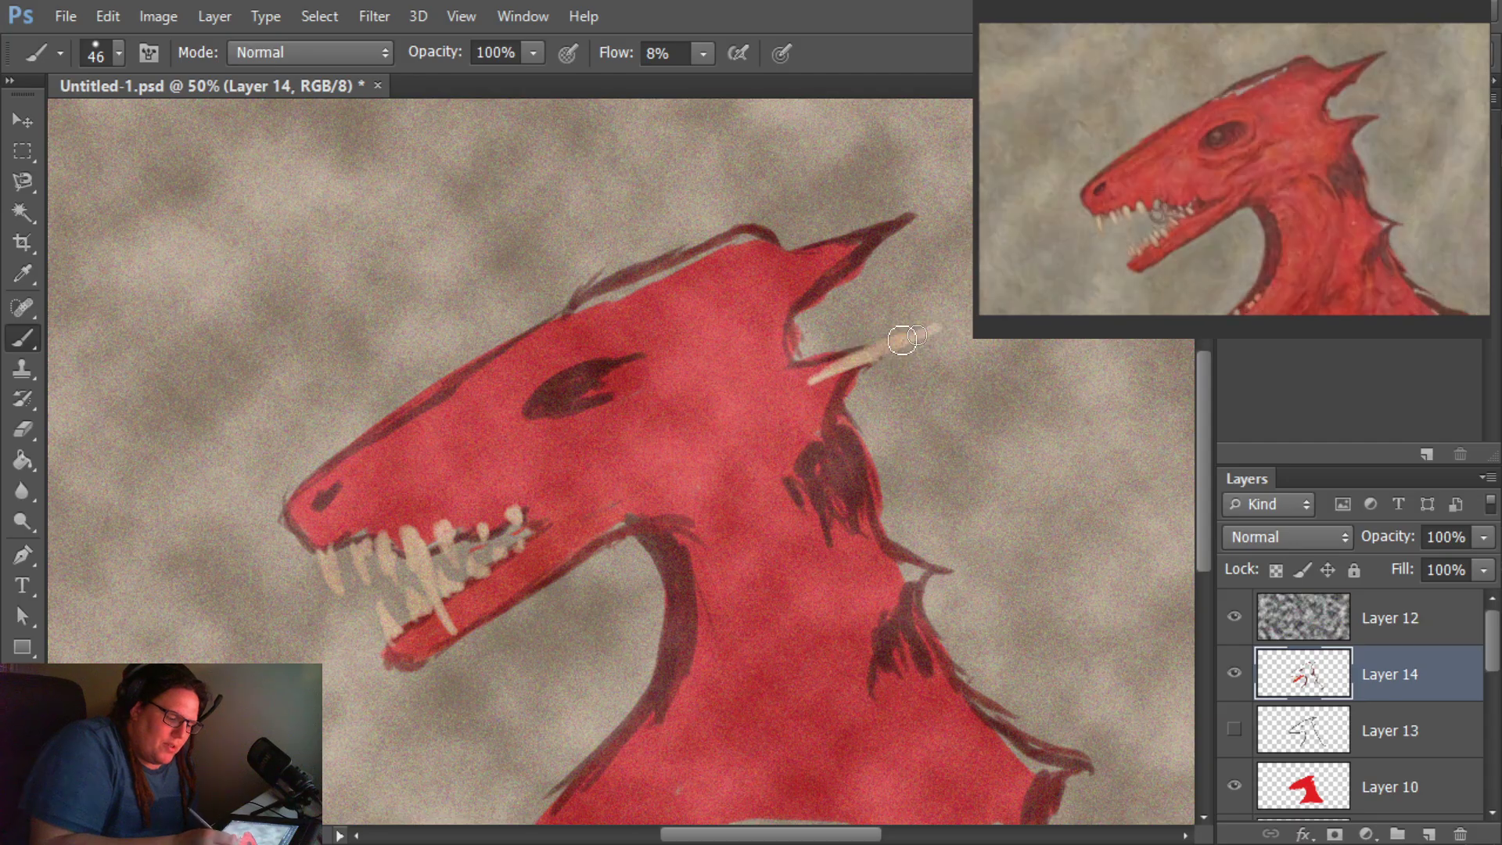
mouse_move(815, 425)
left_mouse_down()
mouse_move(899, 443)
mouse_move(799, 435)
mouse_move(920, 439)
left_mouse_up()
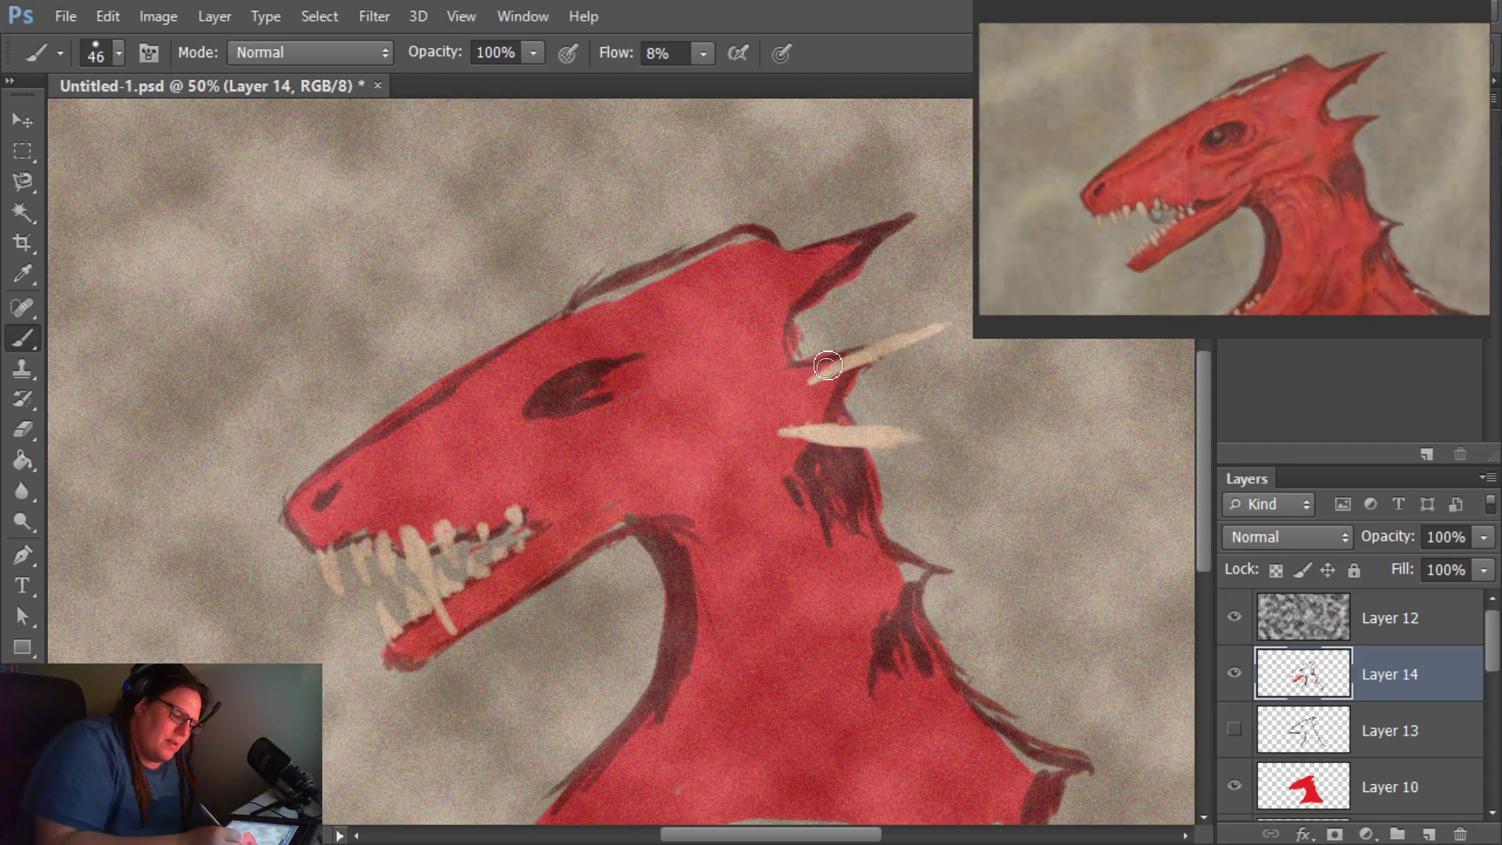
left_click_drag(819, 376, 858, 355)
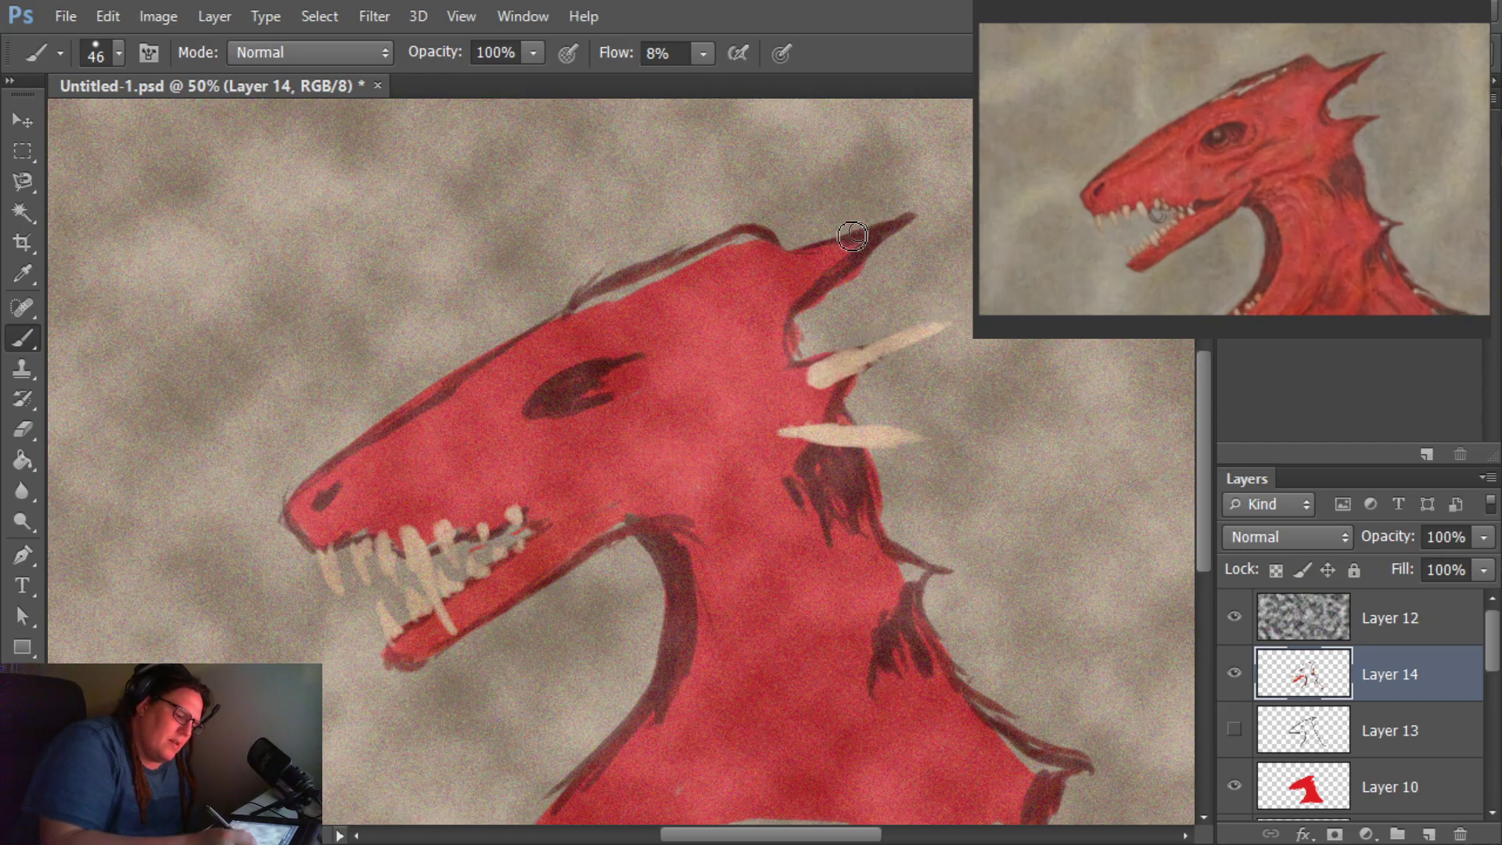
left_click_drag(790, 270, 962, 184)
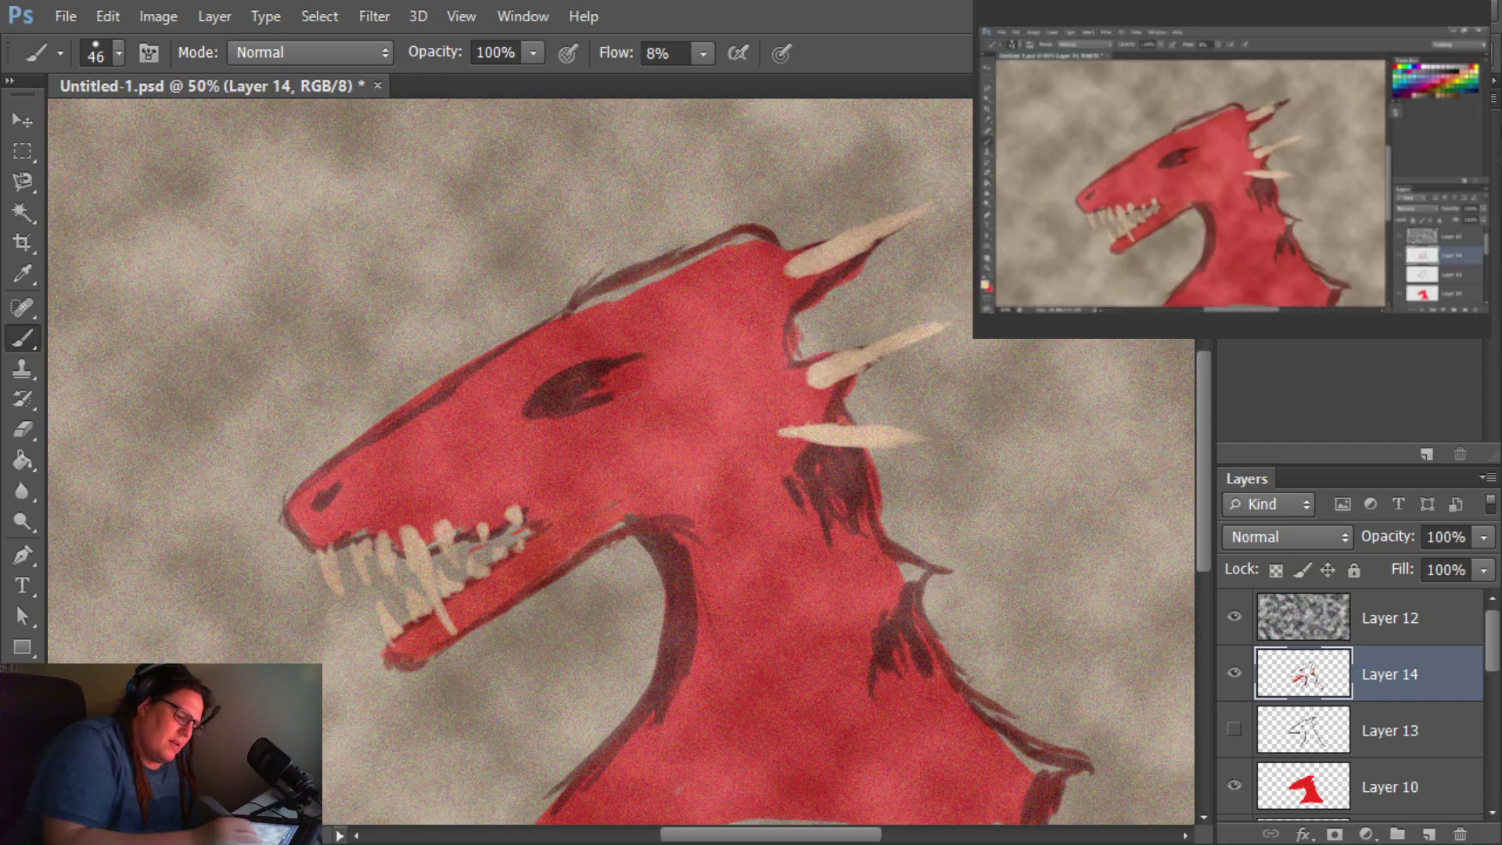
left_click_drag(724, 258, 852, 176)
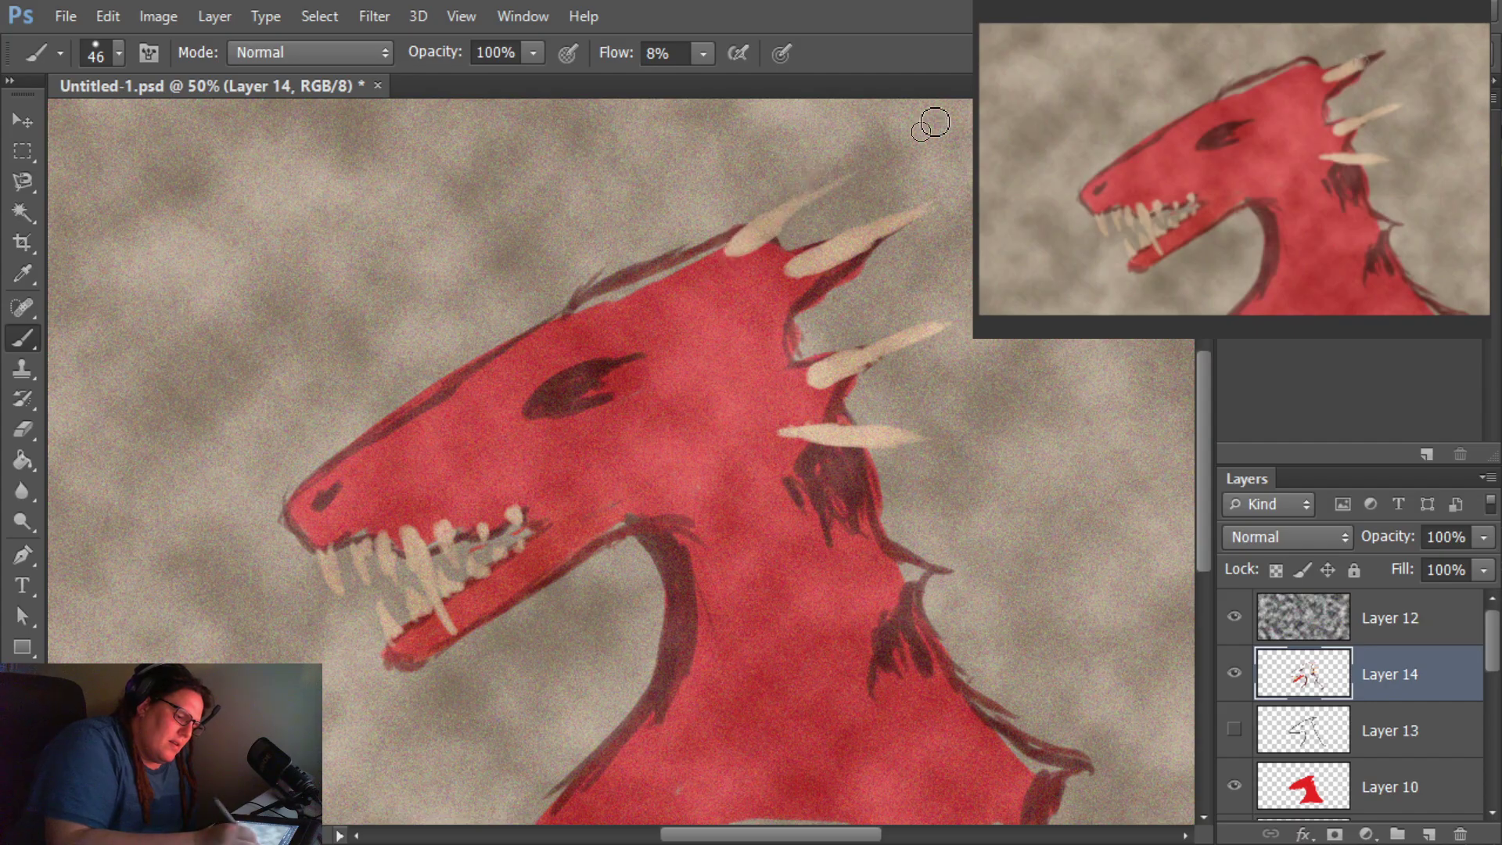
left_click_drag(771, 350, 907, 296)
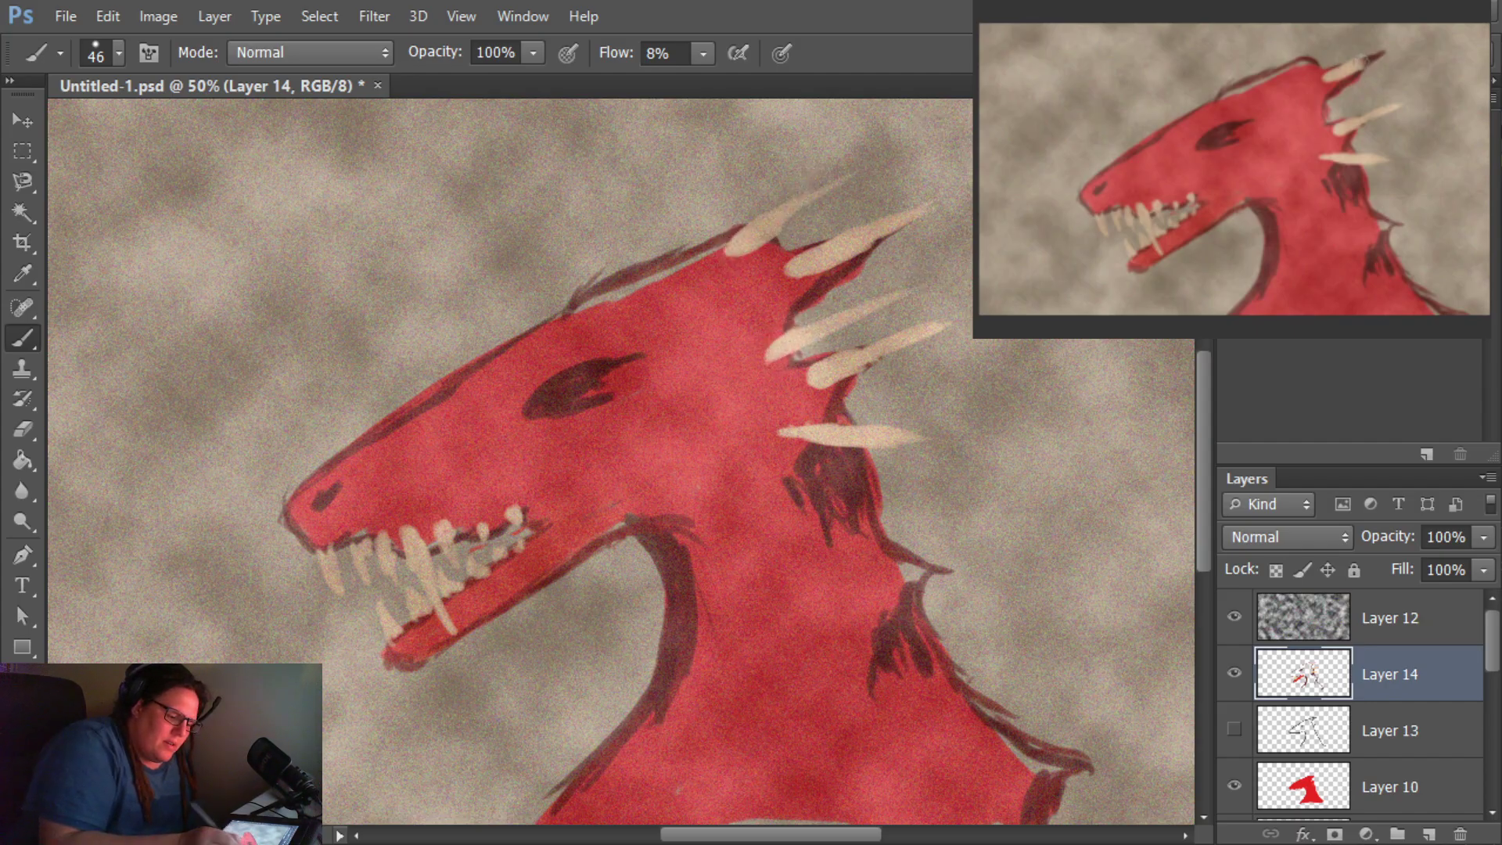
left_click_drag(888, 575, 1017, 547)
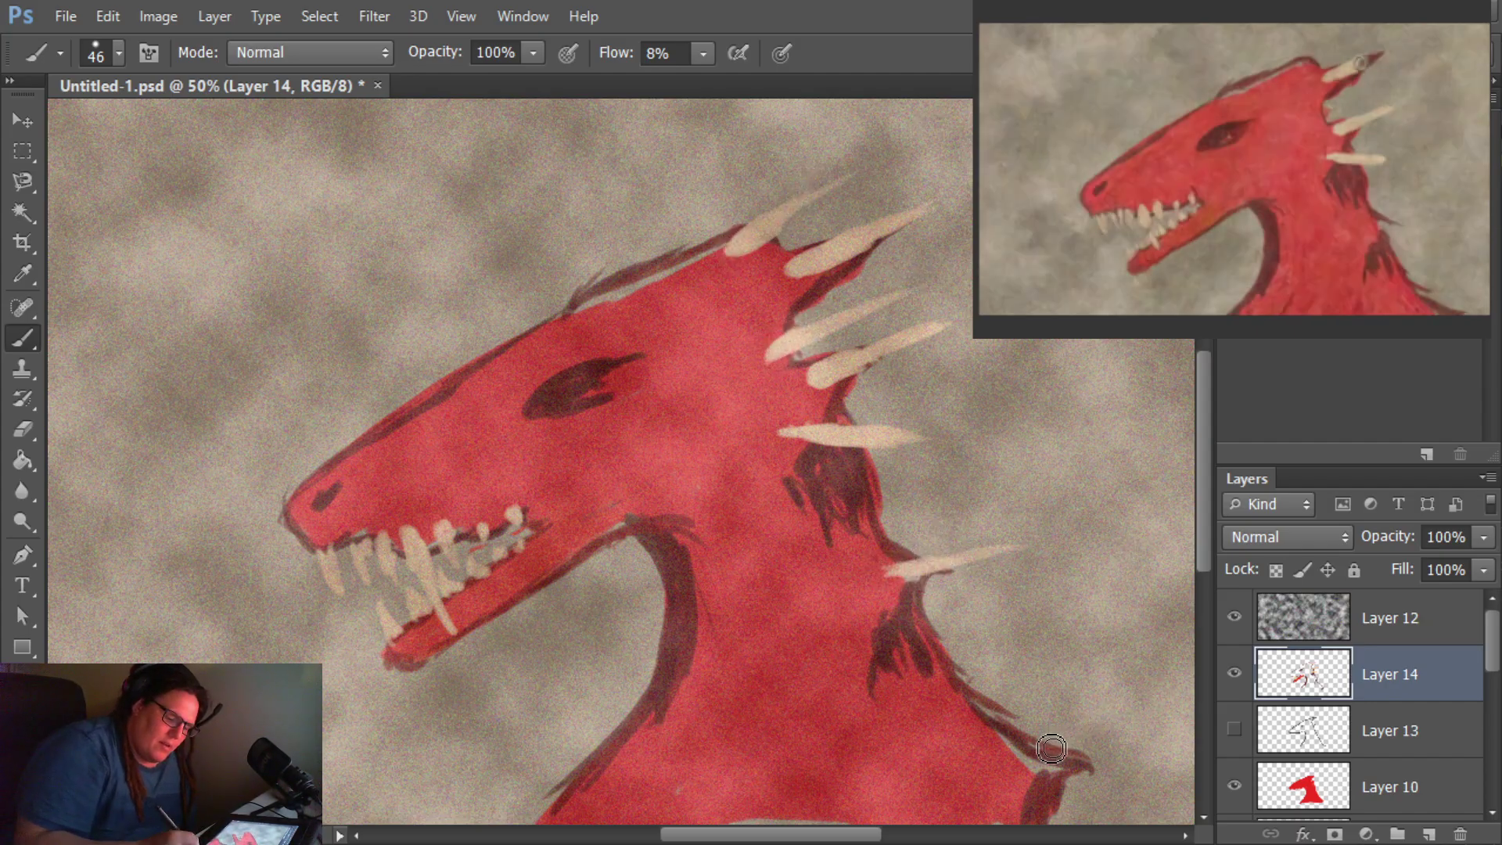
left_click_drag(1034, 772, 1134, 753)
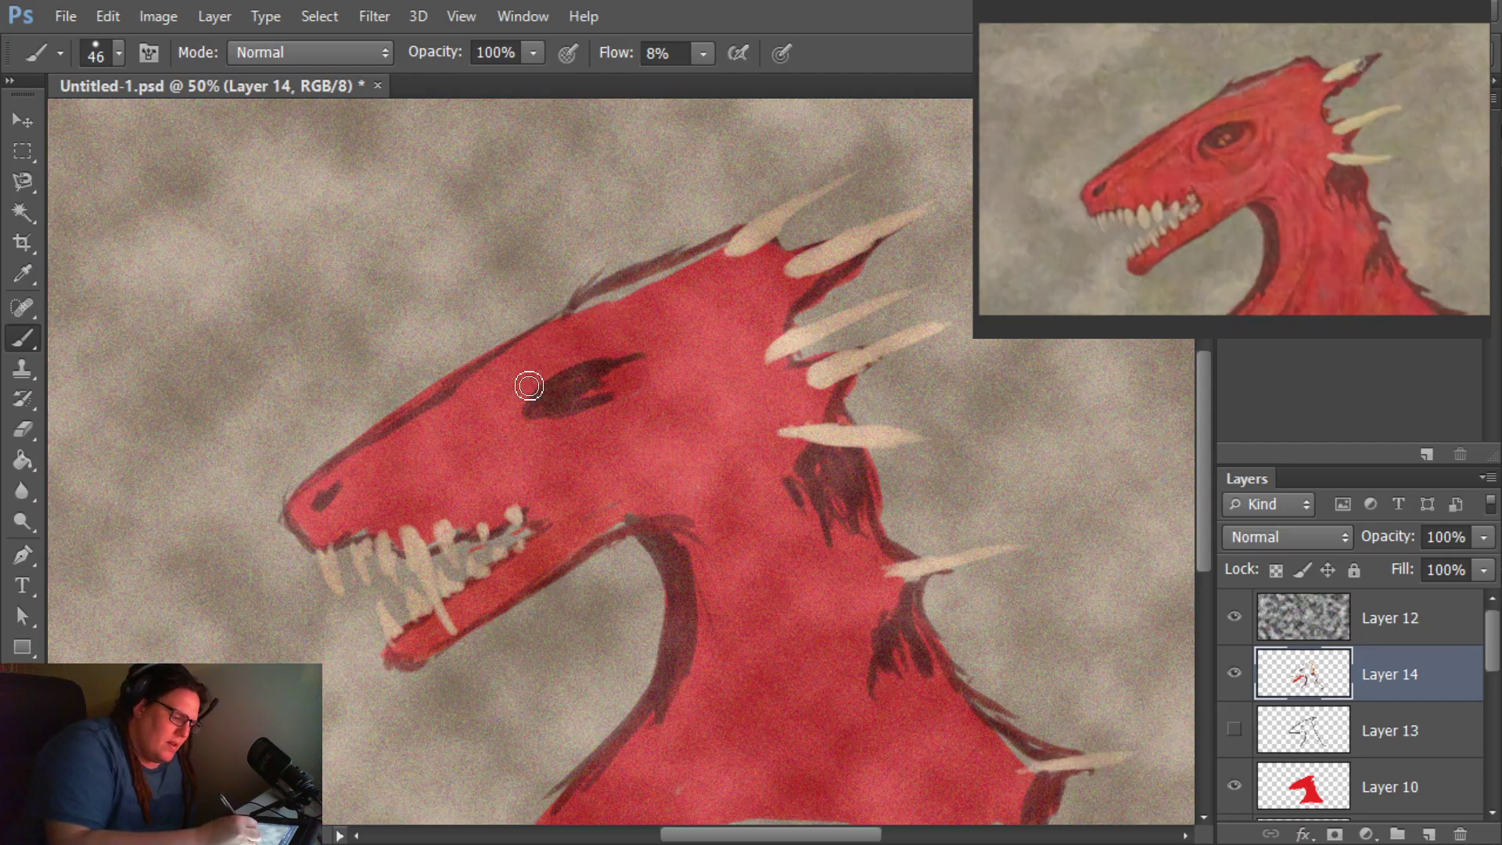
Step: Add a row of small cream spikes above the eye and a large upright horn on the snout
left_click_drag(585, 349, 595, 337)
left_click_drag(604, 345, 613, 335)
left_click_drag(623, 342, 632, 333)
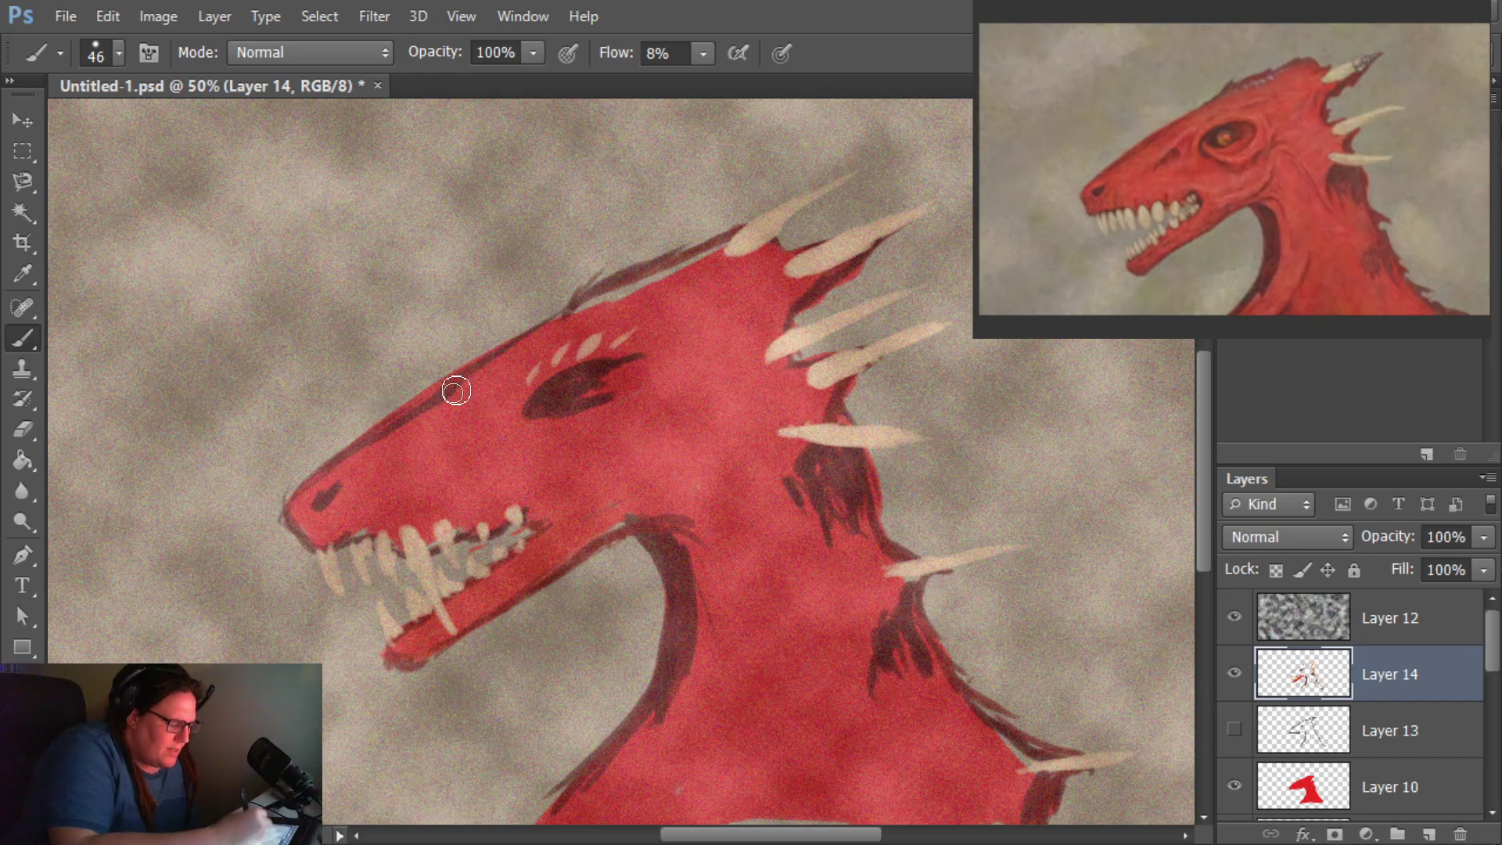
mouse_move(467, 377)
left_mouse_down()
mouse_move(420, 304)
mouse_move(435, 367)
mouse_move(420, 326)
mouse_move(409, 165)
left_mouse_up()
mouse_move(419, 349)
left_mouse_down()
mouse_move(417, 162)
mouse_move(443, 323)
mouse_move(415, 209)
mouse_move(489, 360)
mouse_move(407, 209)
mouse_move(456, 369)
mouse_move(447, 340)
mouse_move(439, 392)
mouse_move(444, 353)
mouse_move(462, 379)
mouse_move(485, 344)
left_mouse_up()
Step: Outline the snout horn's base and sides in dark red (731304)
left_click(19, 700)
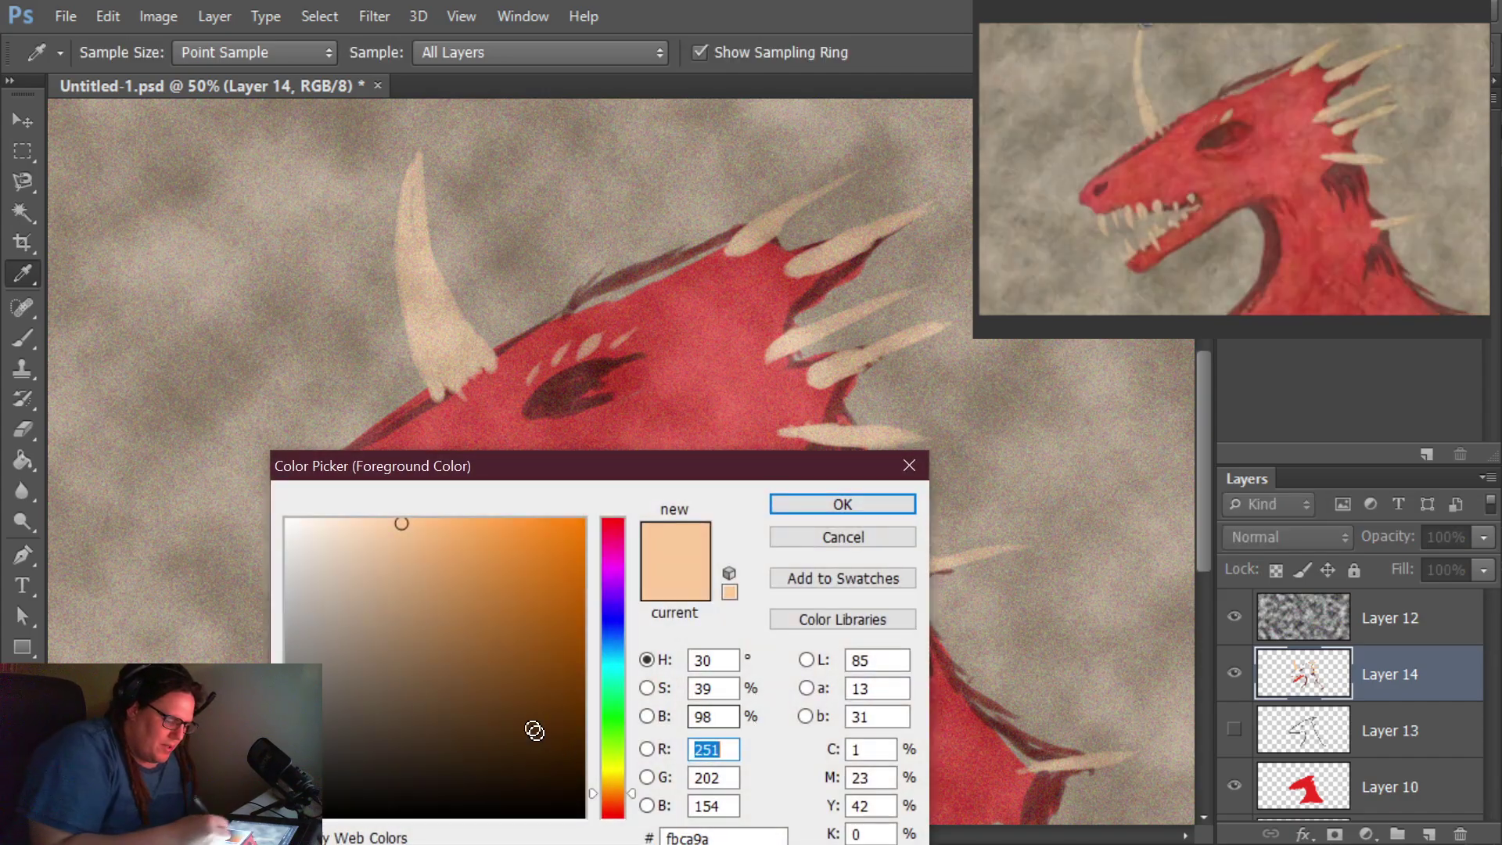
left_click(612, 807)
left_click(577, 674)
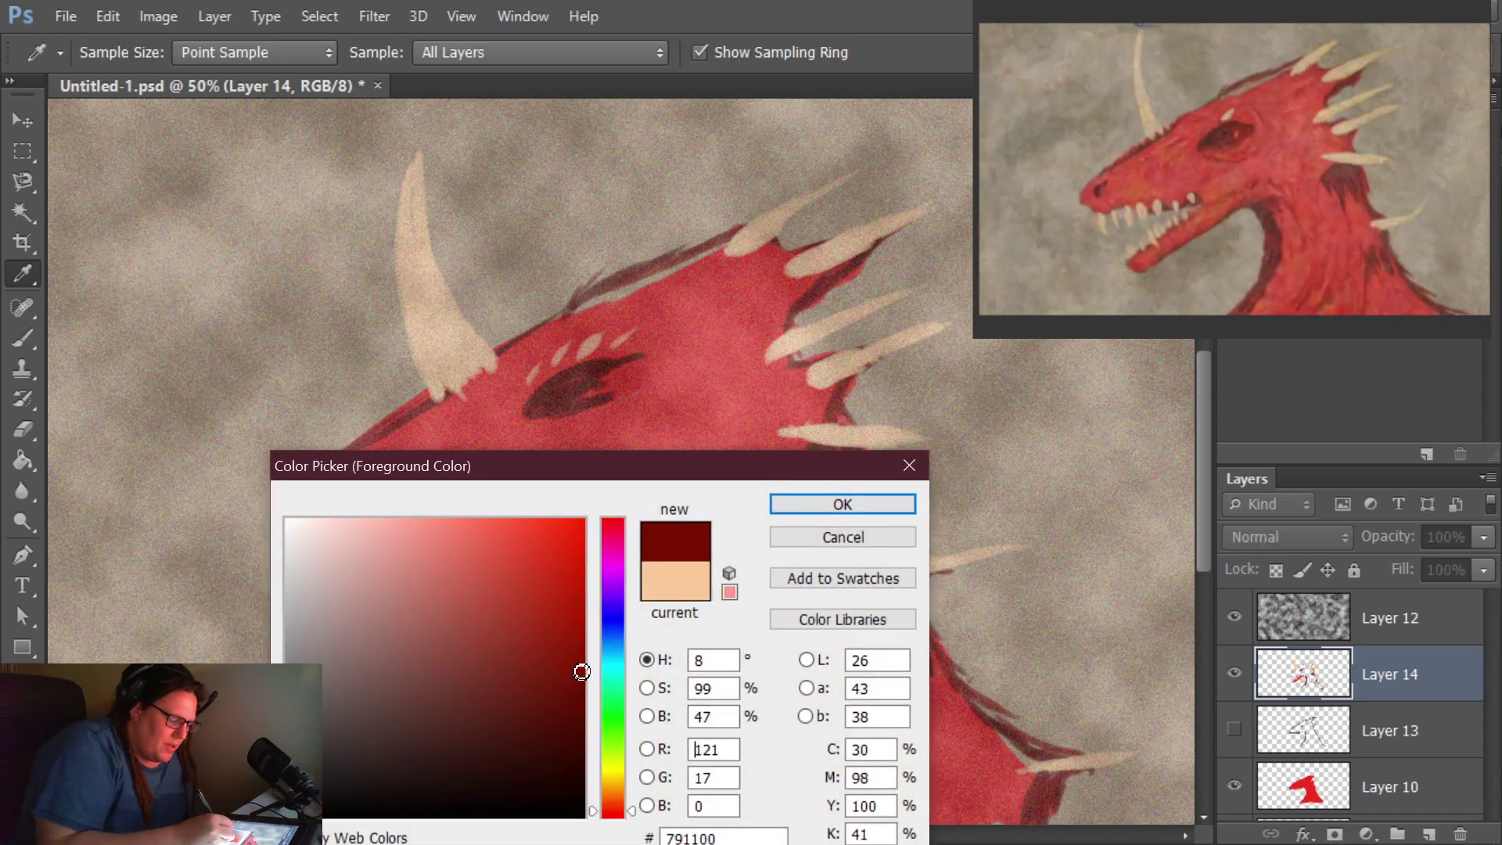
left_click(825, 502)
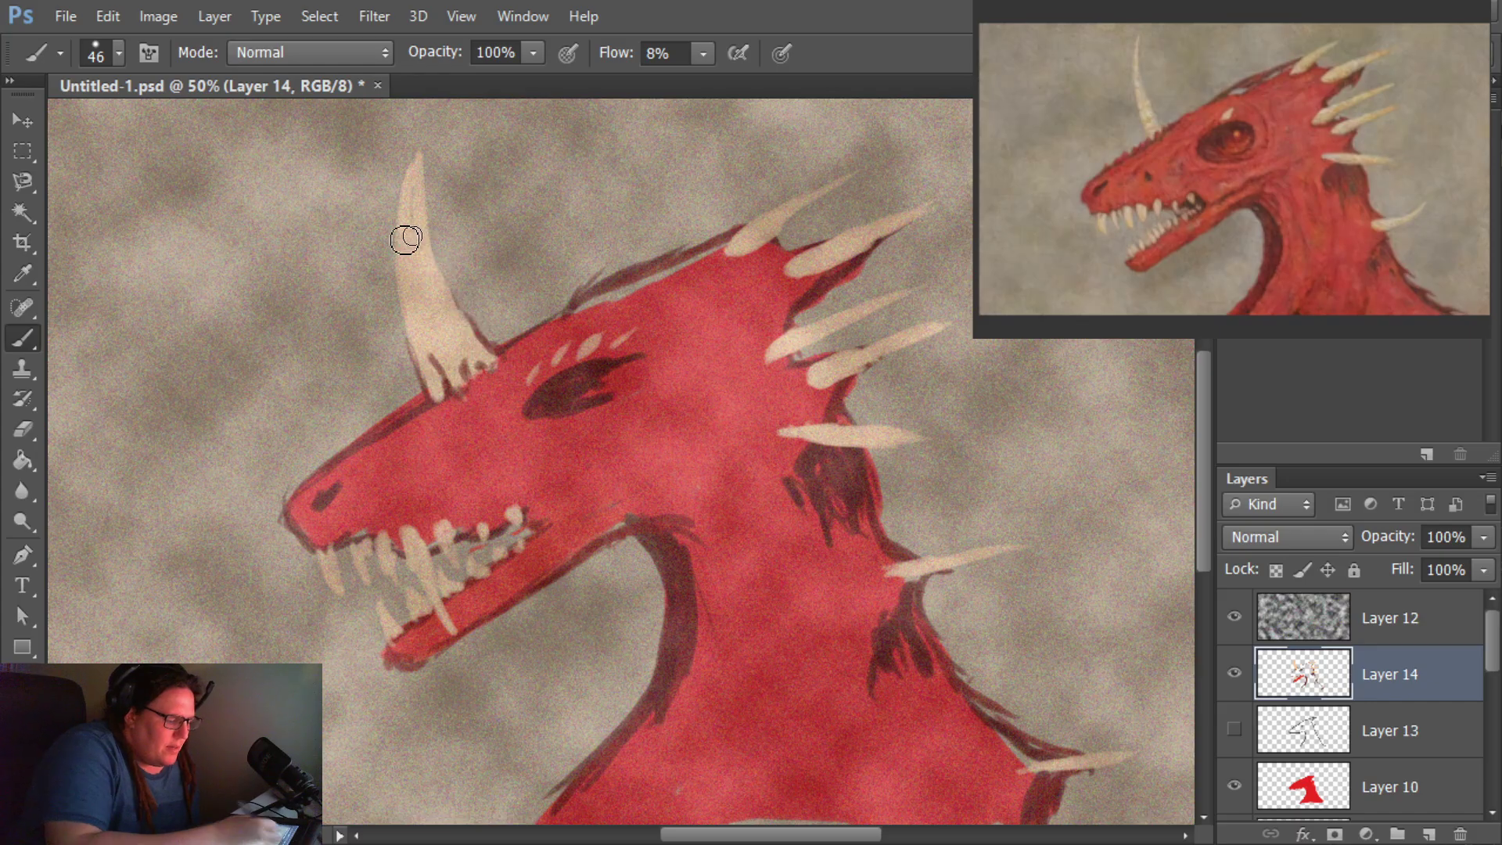
mouse_move(405, 240)
left_mouse_down()
mouse_move(402, 318)
mouse_move(395, 234)
mouse_move(419, 144)
left_mouse_up()
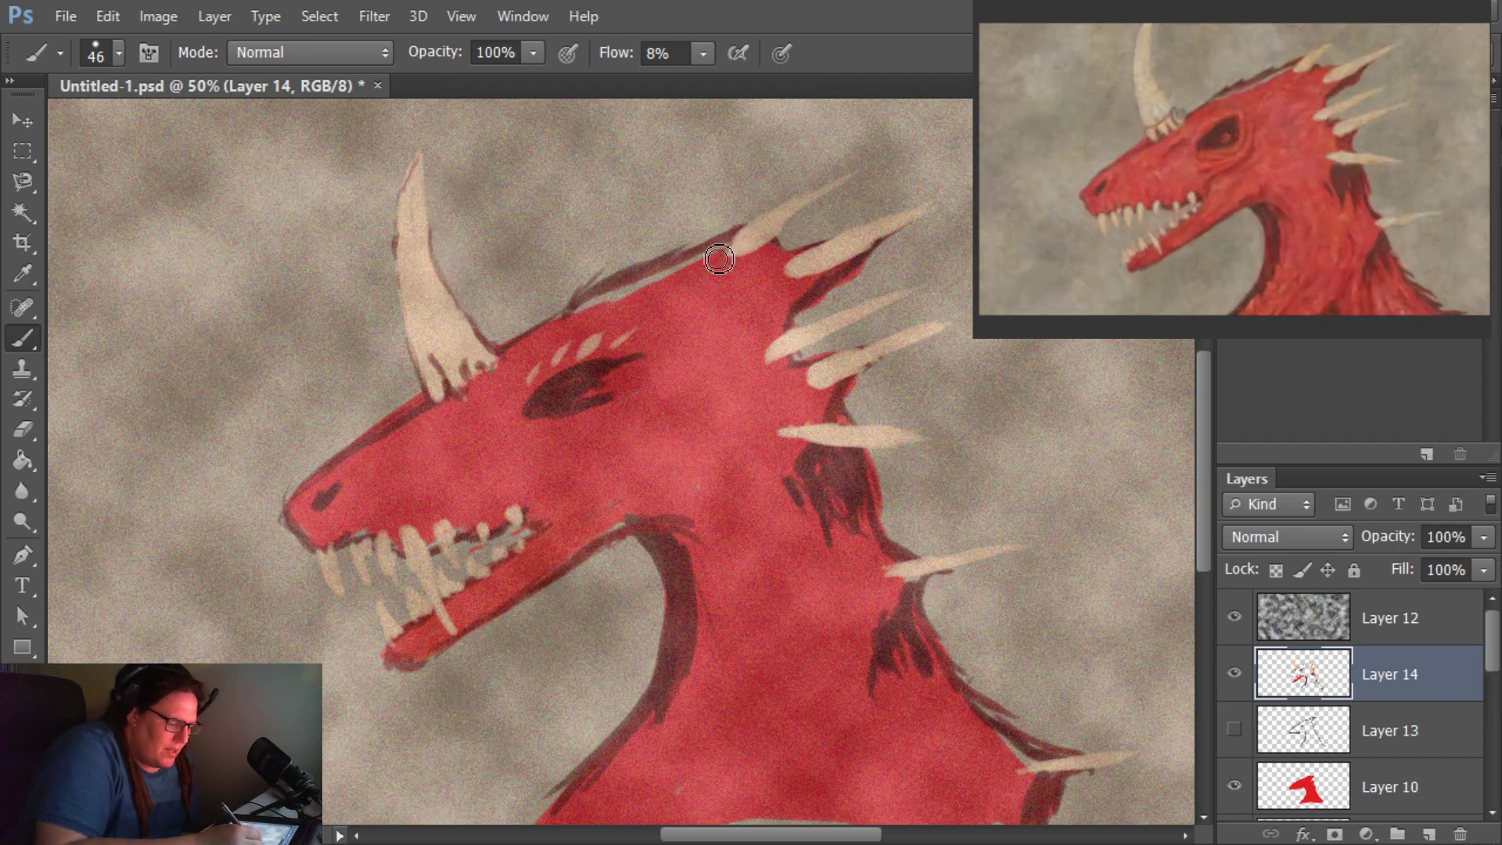
Step: Shade the bases of the spikes on the back of the head and neck in dark red
mouse_move(807, 233)
left_mouse_down()
mouse_move(805, 254)
mouse_move(833, 258)
left_mouse_up()
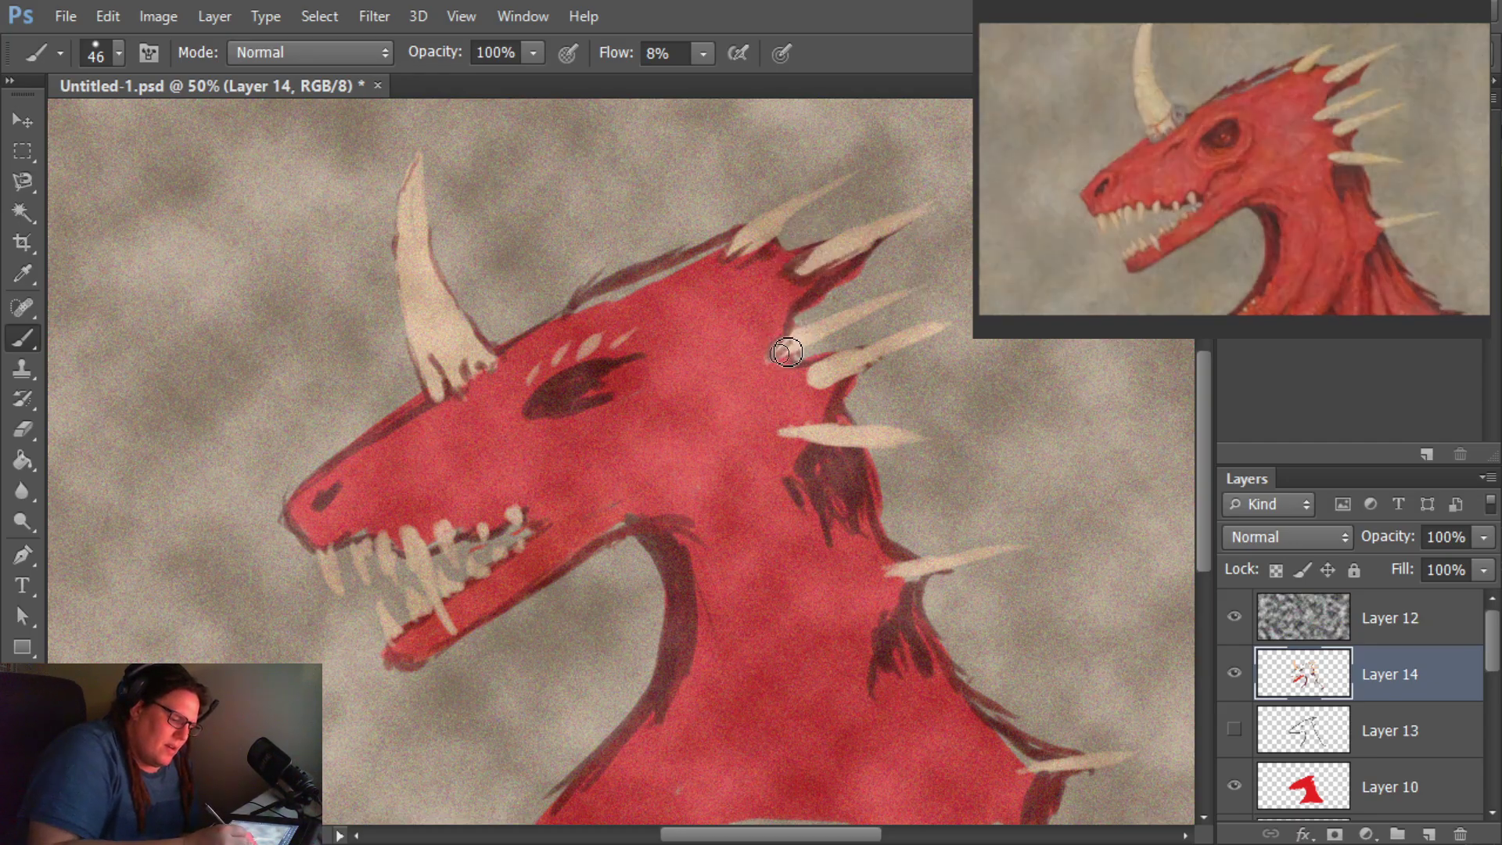
mouse_move(787, 352)
left_mouse_down()
mouse_move(829, 365)
mouse_move(810, 383)
mouse_move(818, 455)
left_mouse_up()
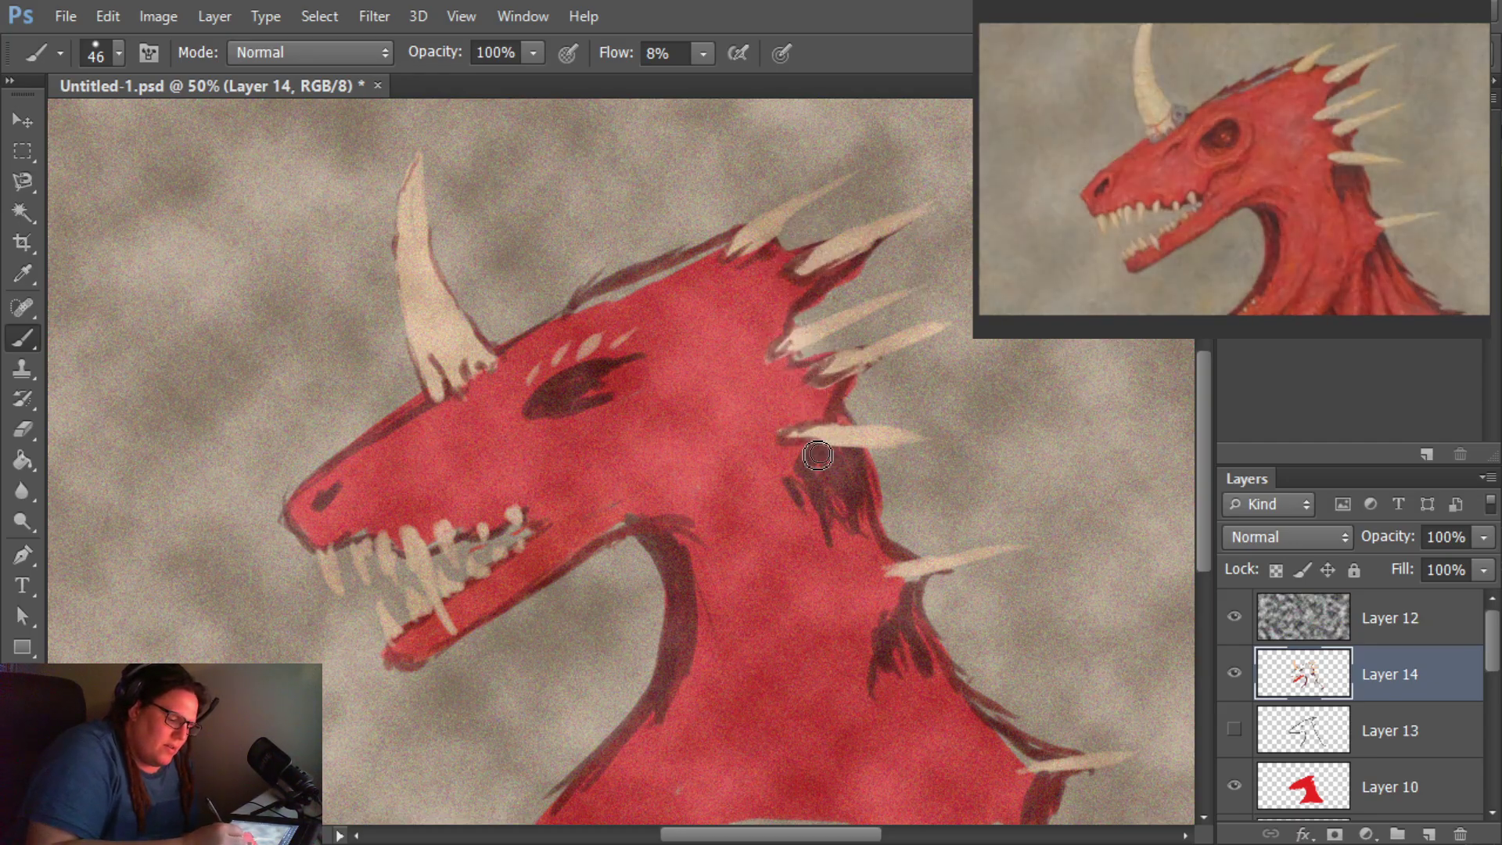
left_click_drag(904, 570, 952, 547)
left_click_drag(1040, 763, 1065, 753)
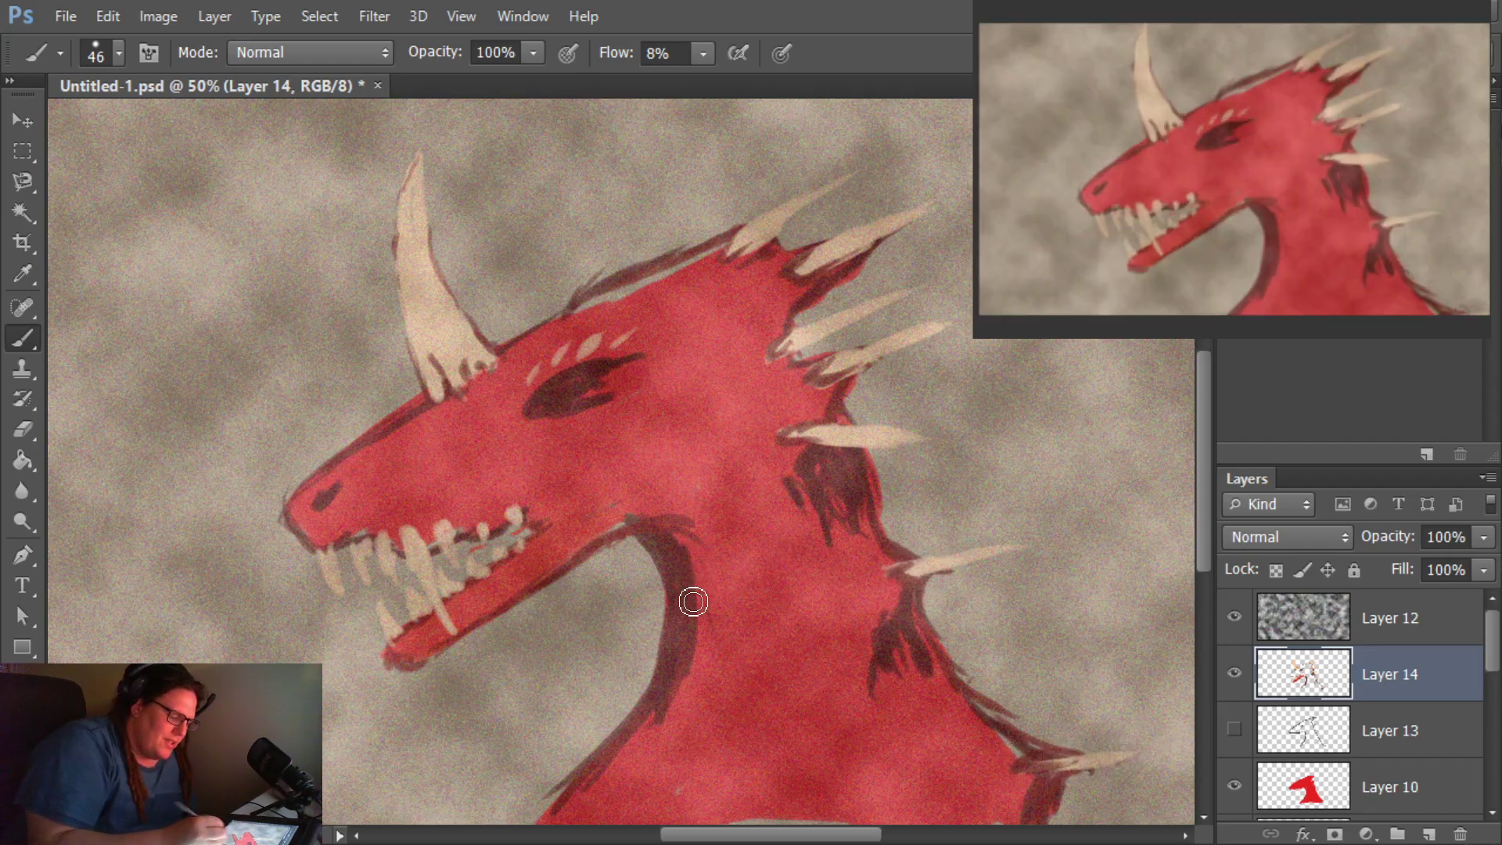
Step: Add dark red shading strokes to the neck, chest, jaw line, snout, and the areas behind and above the eye
mouse_move(779, 584)
left_mouse_down()
mouse_move(742, 621)
mouse_move(793, 621)
mouse_move(808, 661)
mouse_move(785, 669)
mouse_move(806, 694)
mouse_move(757, 712)
left_mouse_up()
mouse_move(696, 808)
left_mouse_down()
mouse_move(708, 768)
mouse_move(749, 756)
mouse_move(833, 786)
left_mouse_up()
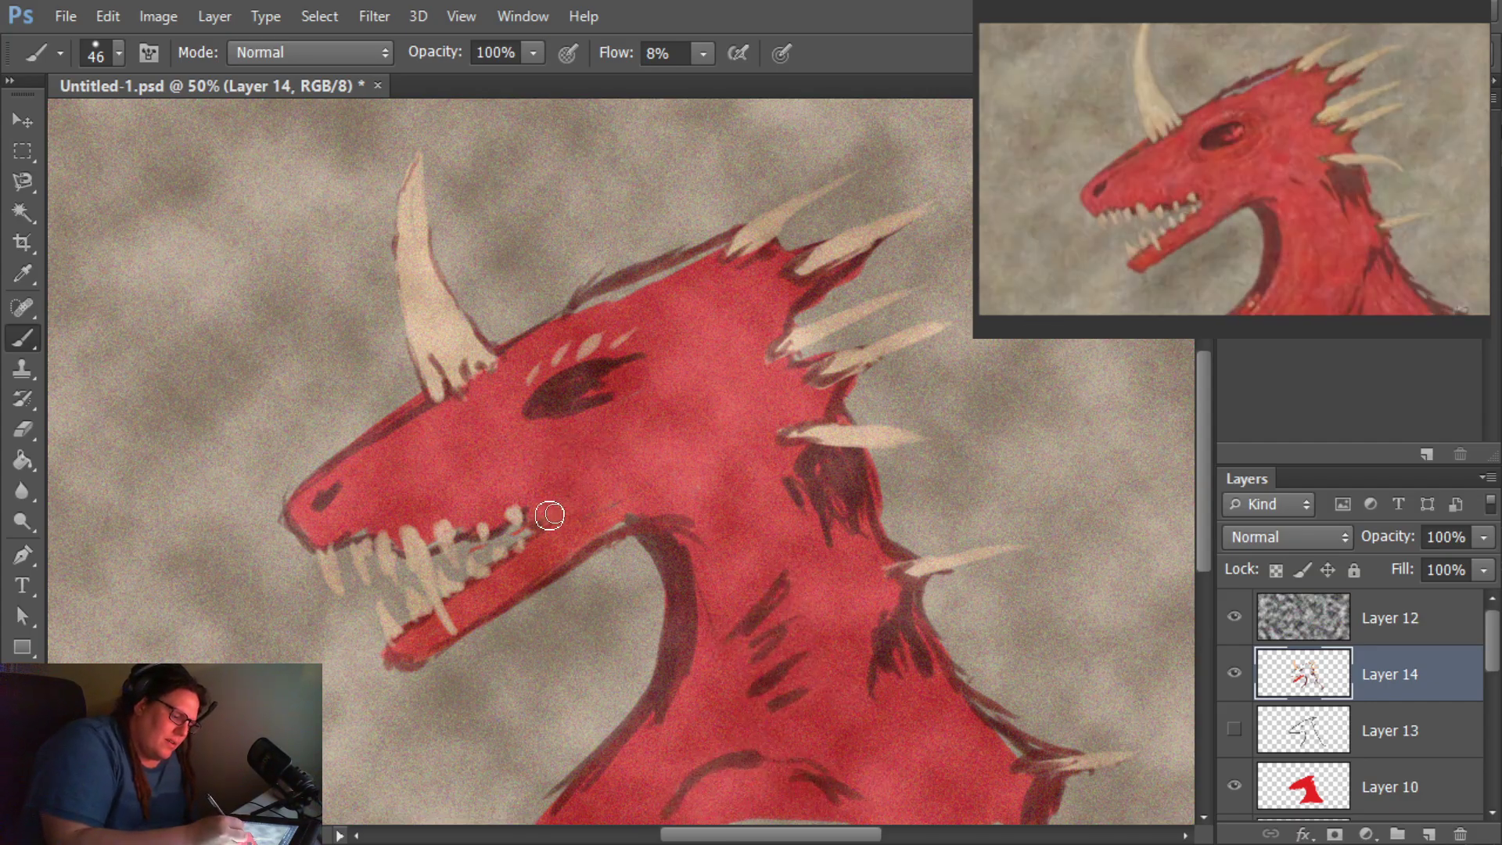
mouse_move(547, 513)
left_mouse_down()
mouse_move(619, 468)
mouse_move(562, 508)
mouse_move(627, 473)
mouse_move(698, 485)
mouse_move(730, 444)
left_mouse_up()
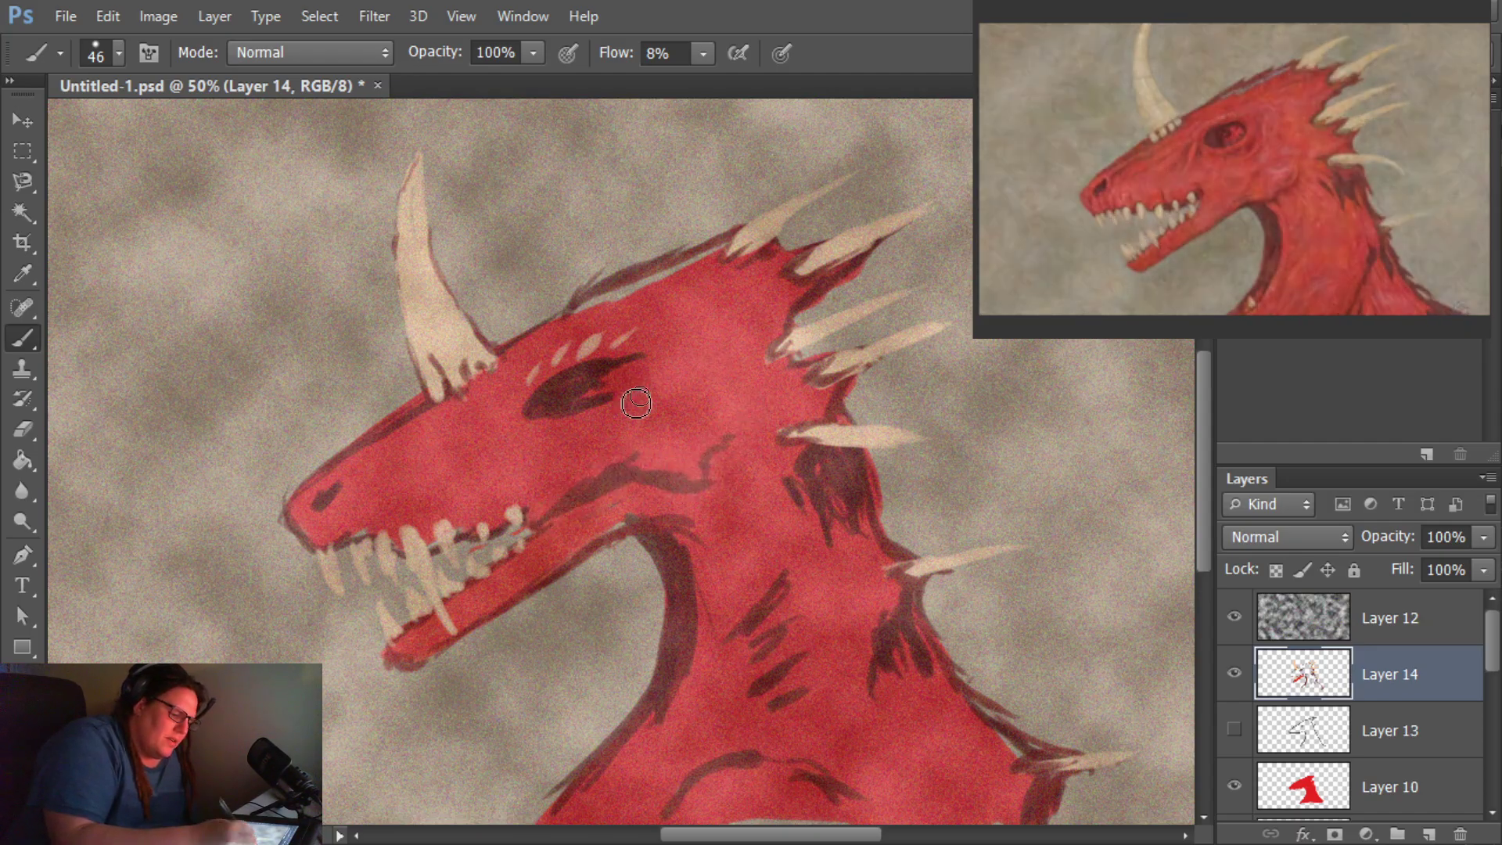
mouse_move(417, 486)
left_mouse_down()
mouse_move(468, 489)
mouse_move(470, 439)
left_mouse_up()
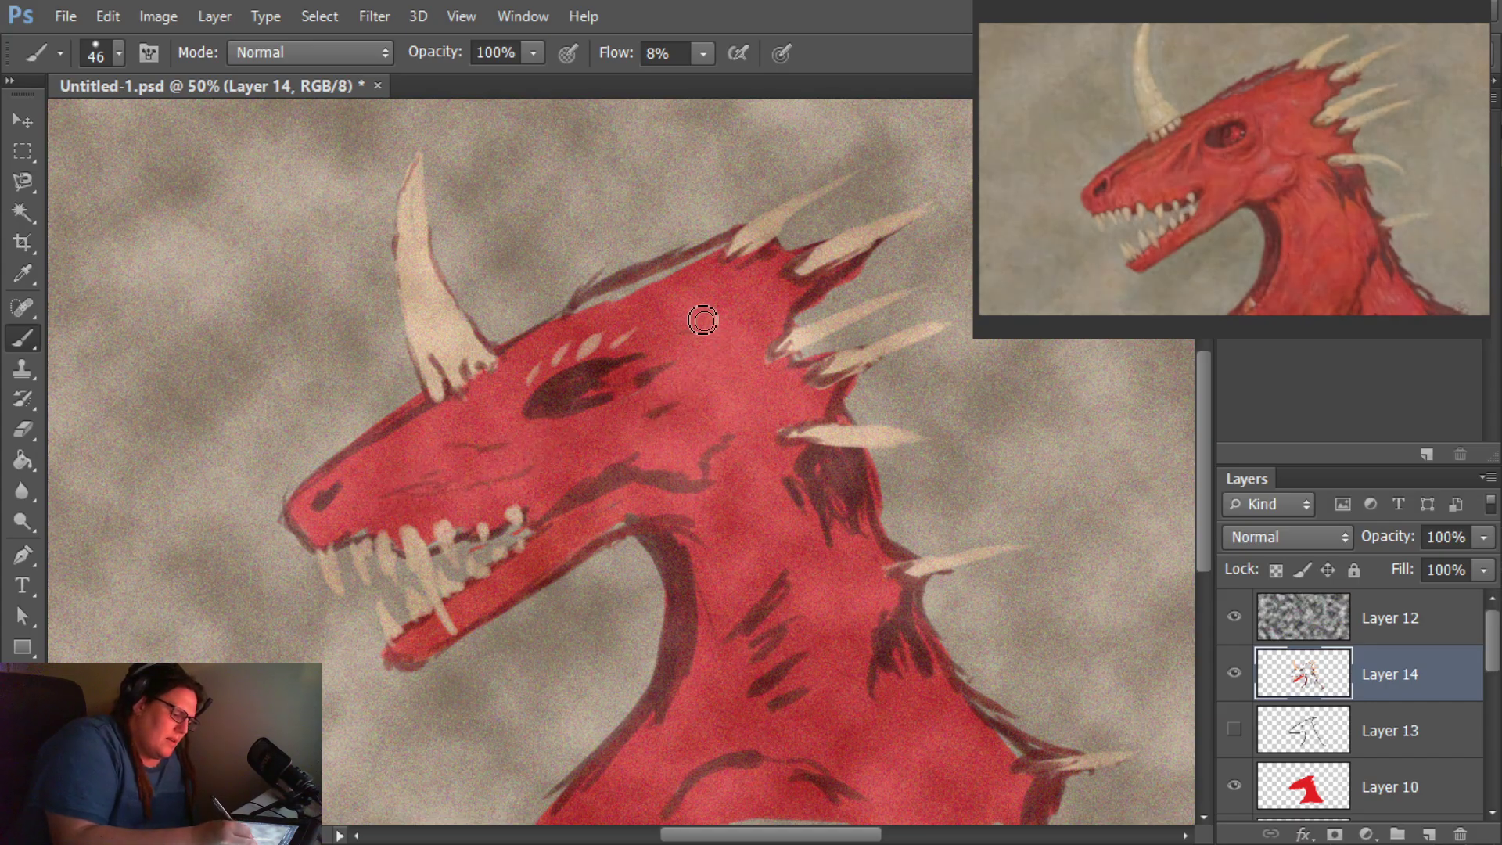
left_click_drag(697, 318, 727, 274)
Step: Paint a bright cyan (04f6ff) iris in the middle of the dark eye
left_click(19, 741)
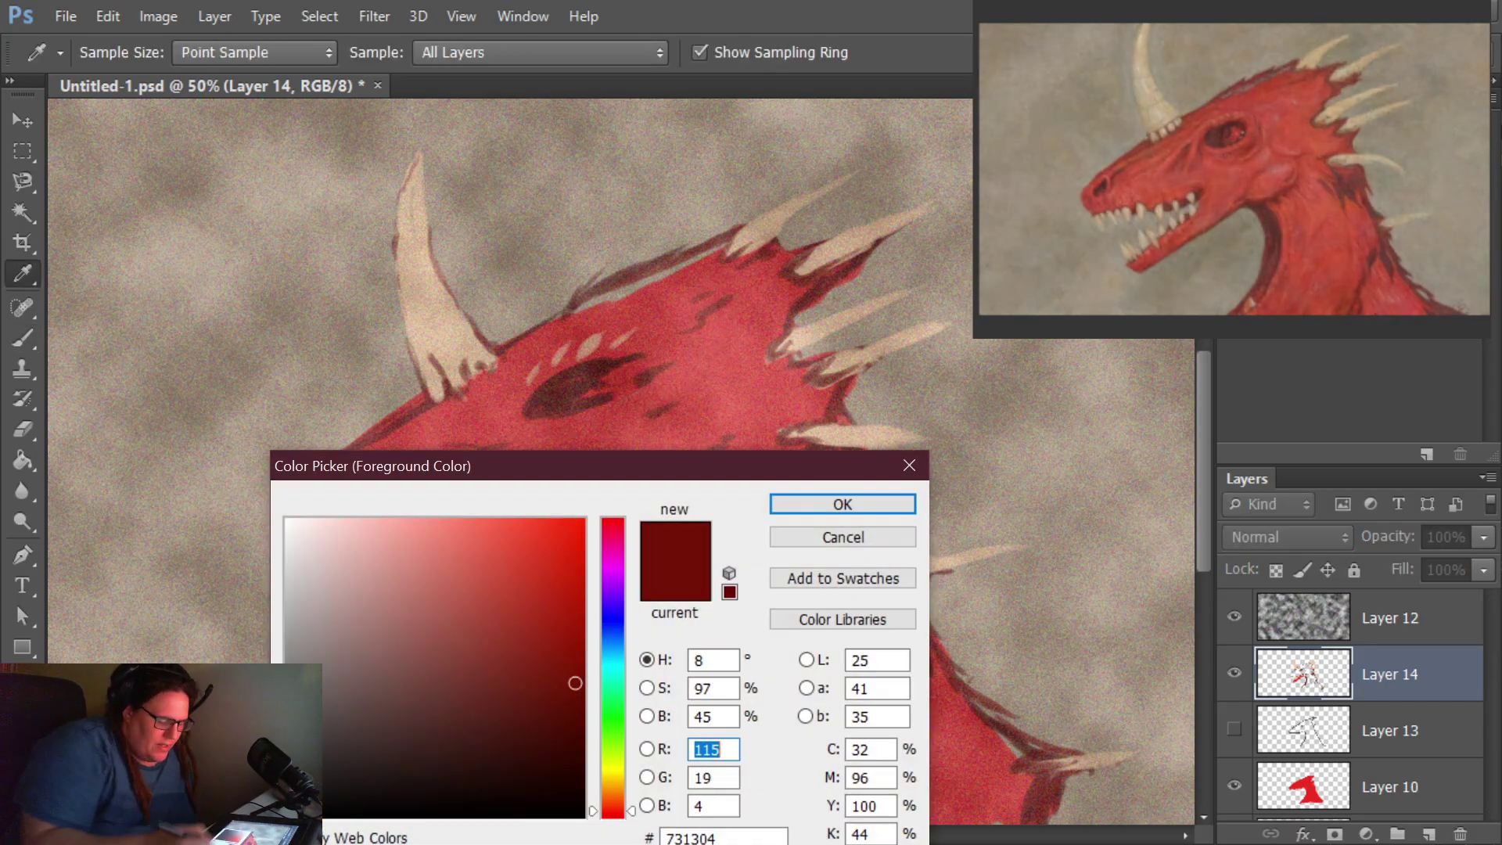
left_click_drag(615, 670, 614, 666)
left_click(555, 559)
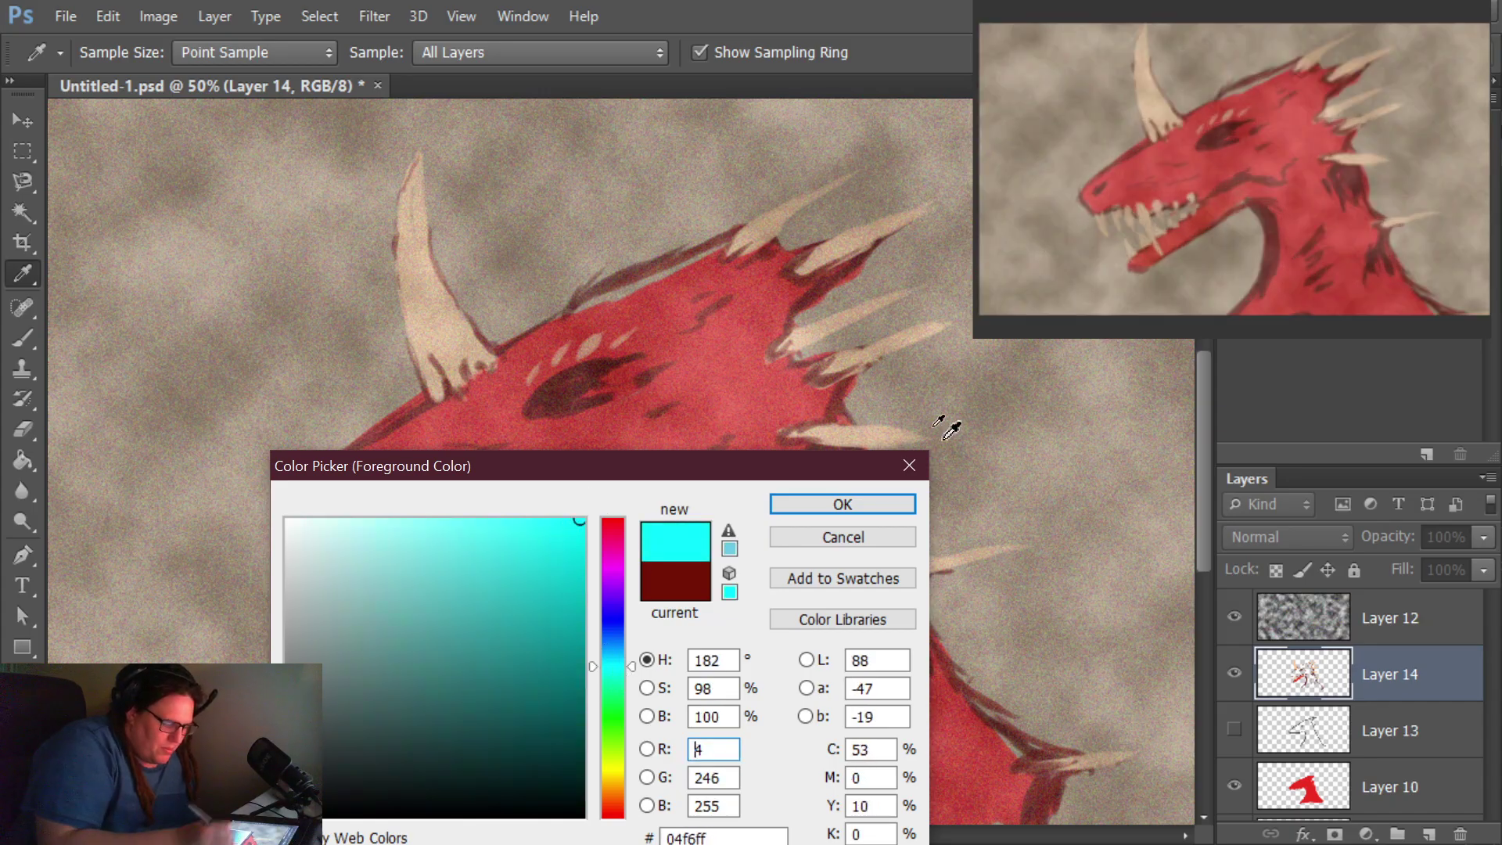
left_click(897, 504)
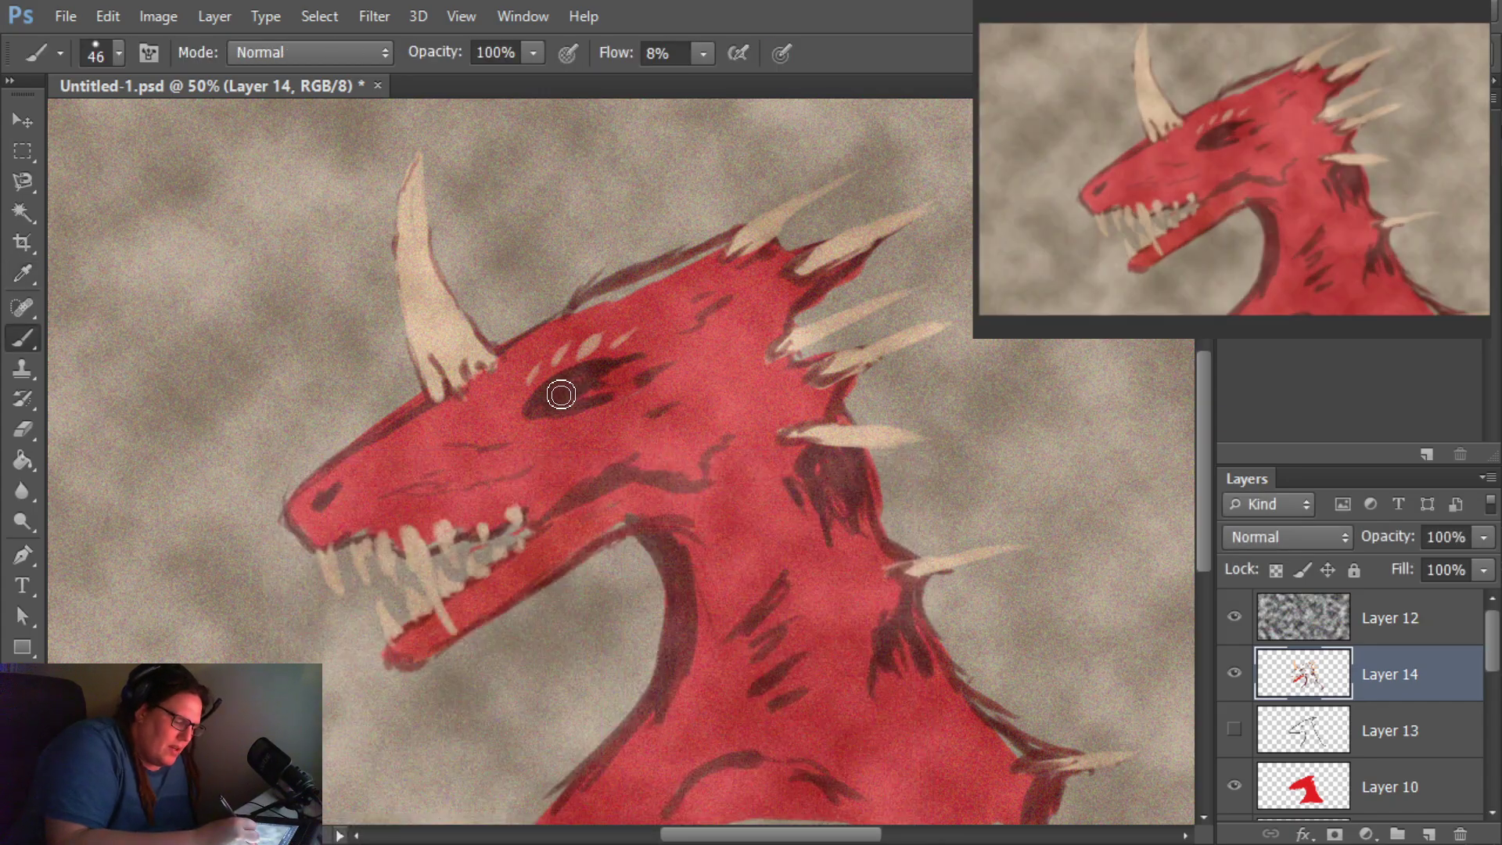
left_click_drag(561, 392, 563, 391)
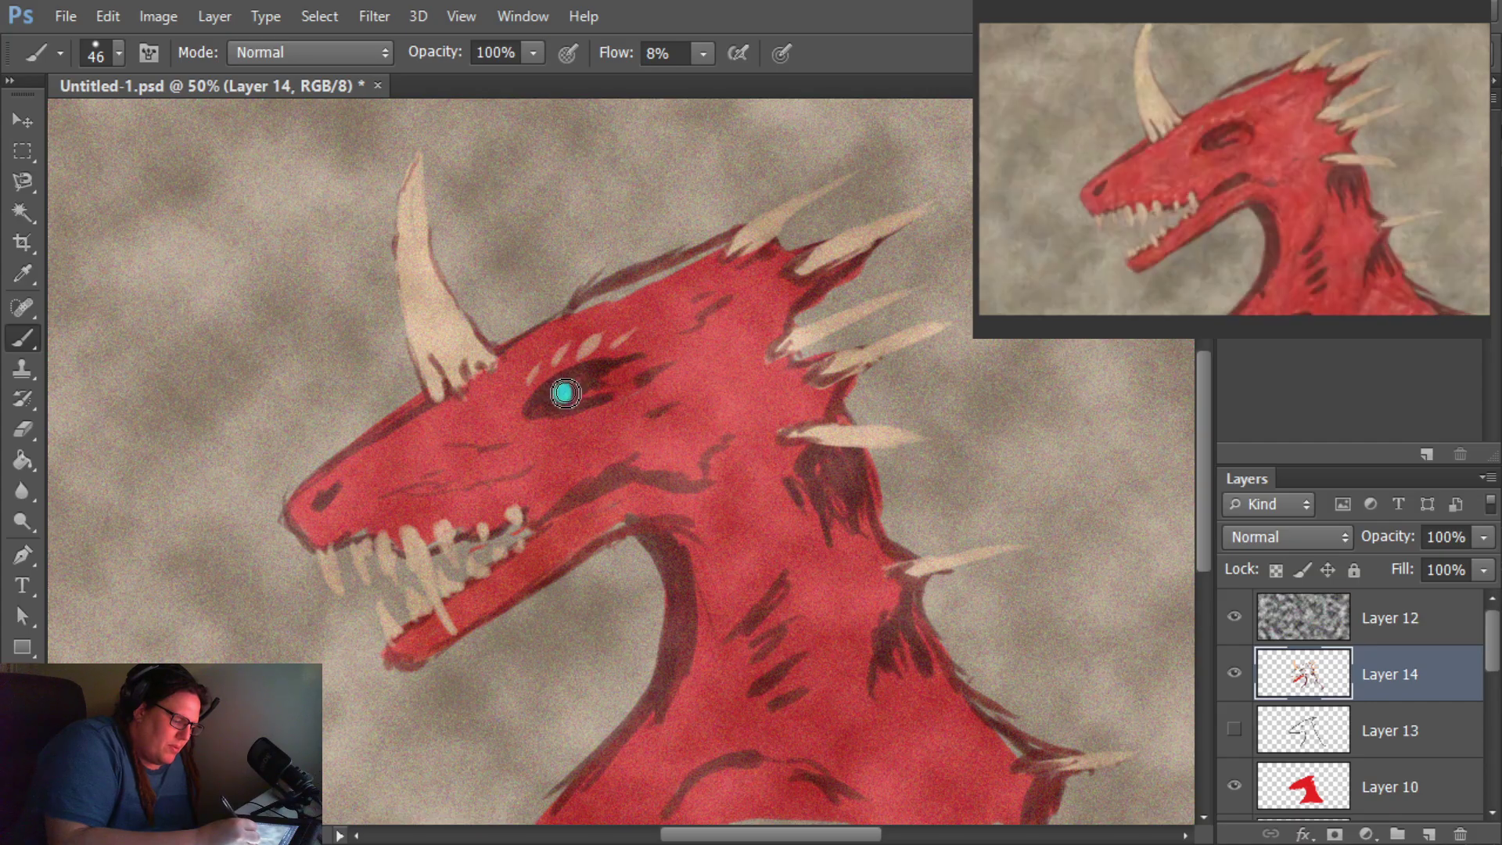
Step: Add a small white highlight on the cyan iris
key("i")
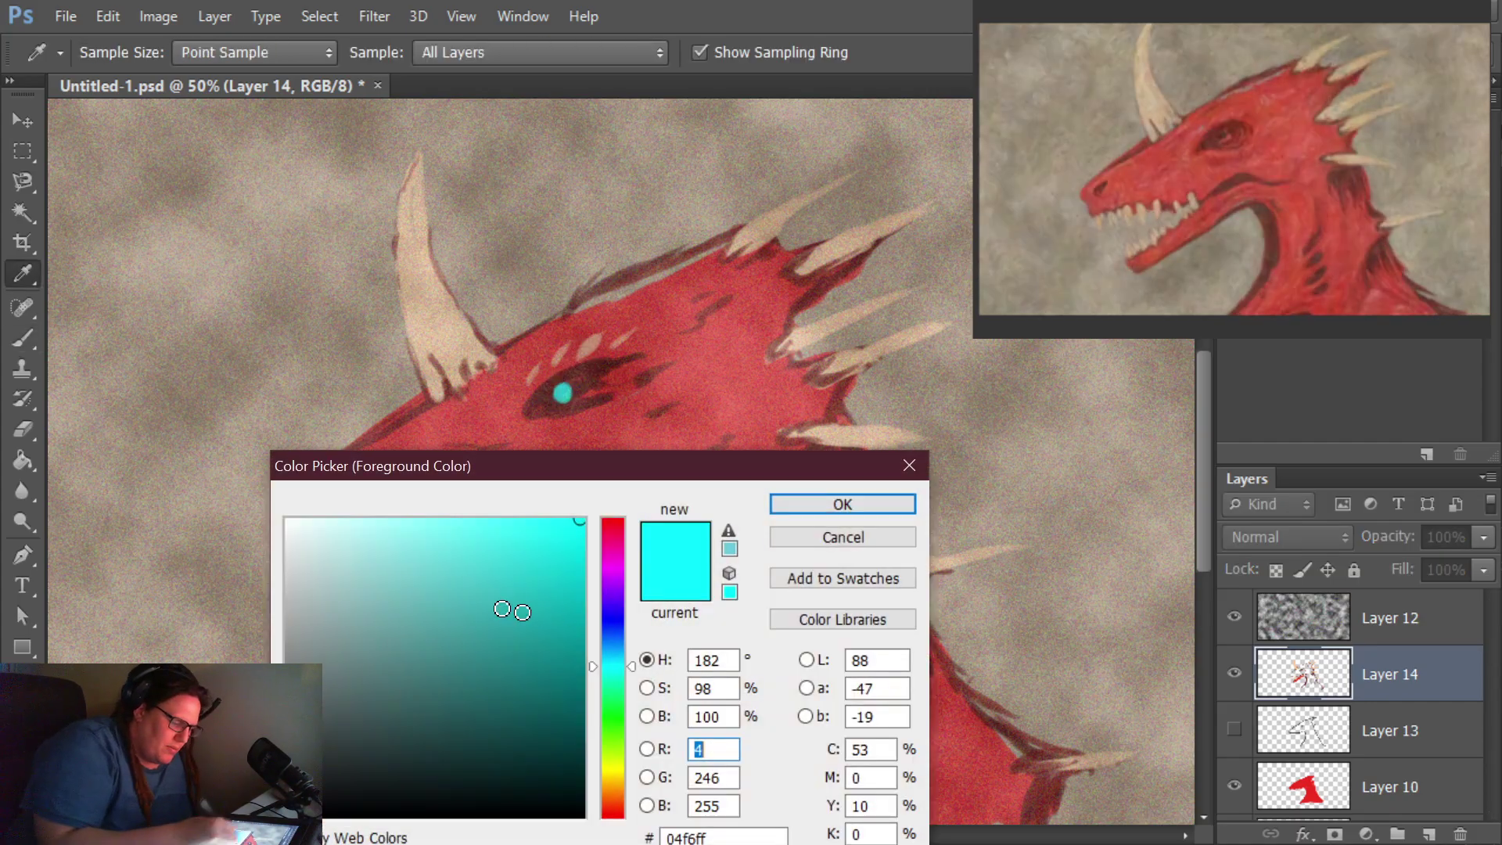
left_click(288, 504)
left_click(796, 503)
left_click_drag(574, 393, 563, 392)
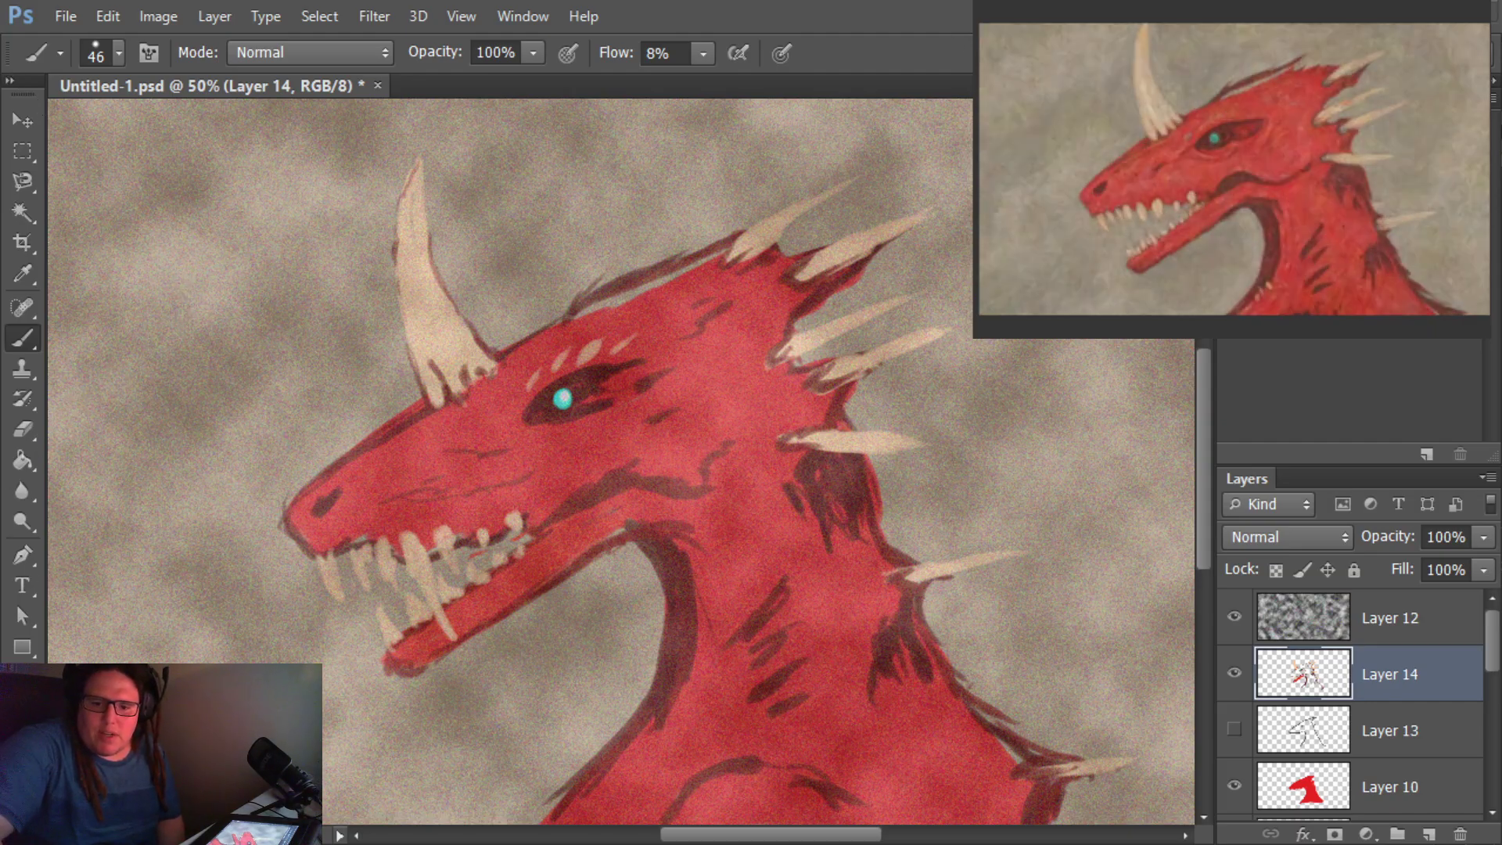
Step: Switch to ComfyUI and examine the generated dragon in the Preview Image node and the neighbouring KSampler settings
key("alt+Tab")
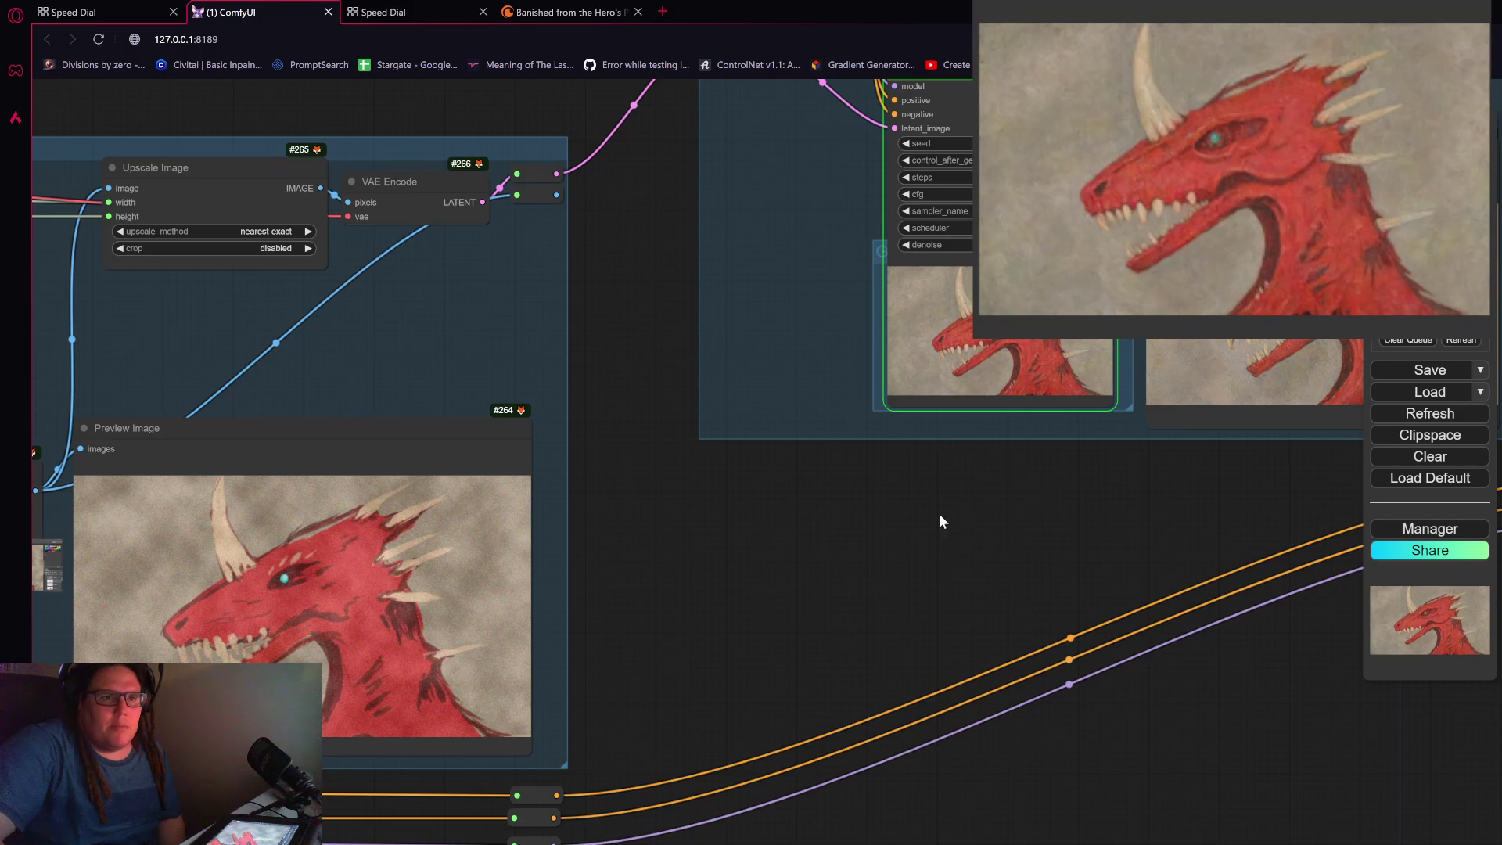
scroll(860, 540, "up", 2)
scroll(791, 568, "up", 10)
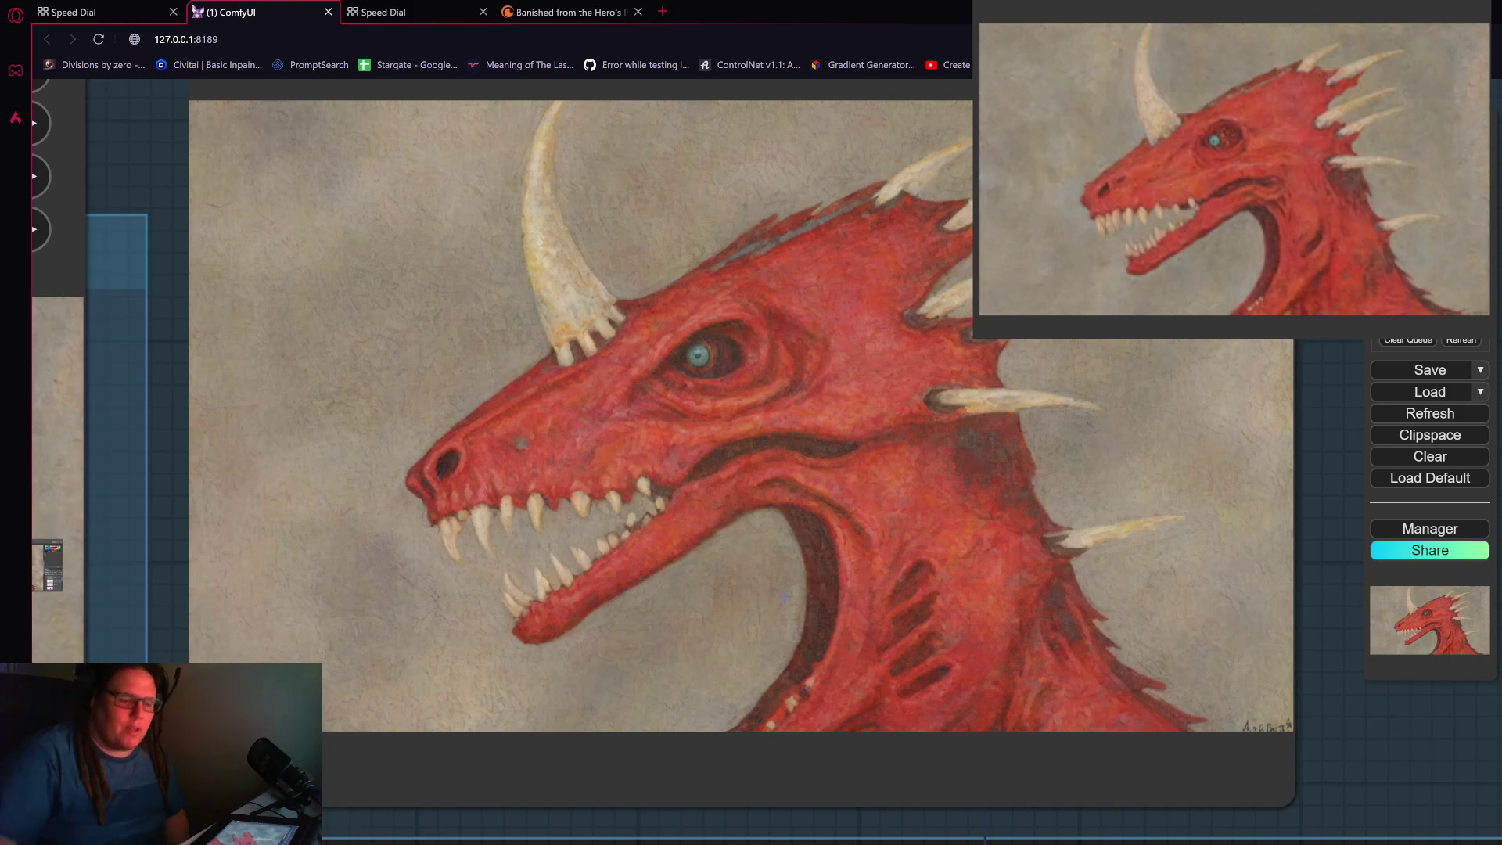
scroll(408, 521, "down", 3)
left_click_drag(431, 759, 819, 784)
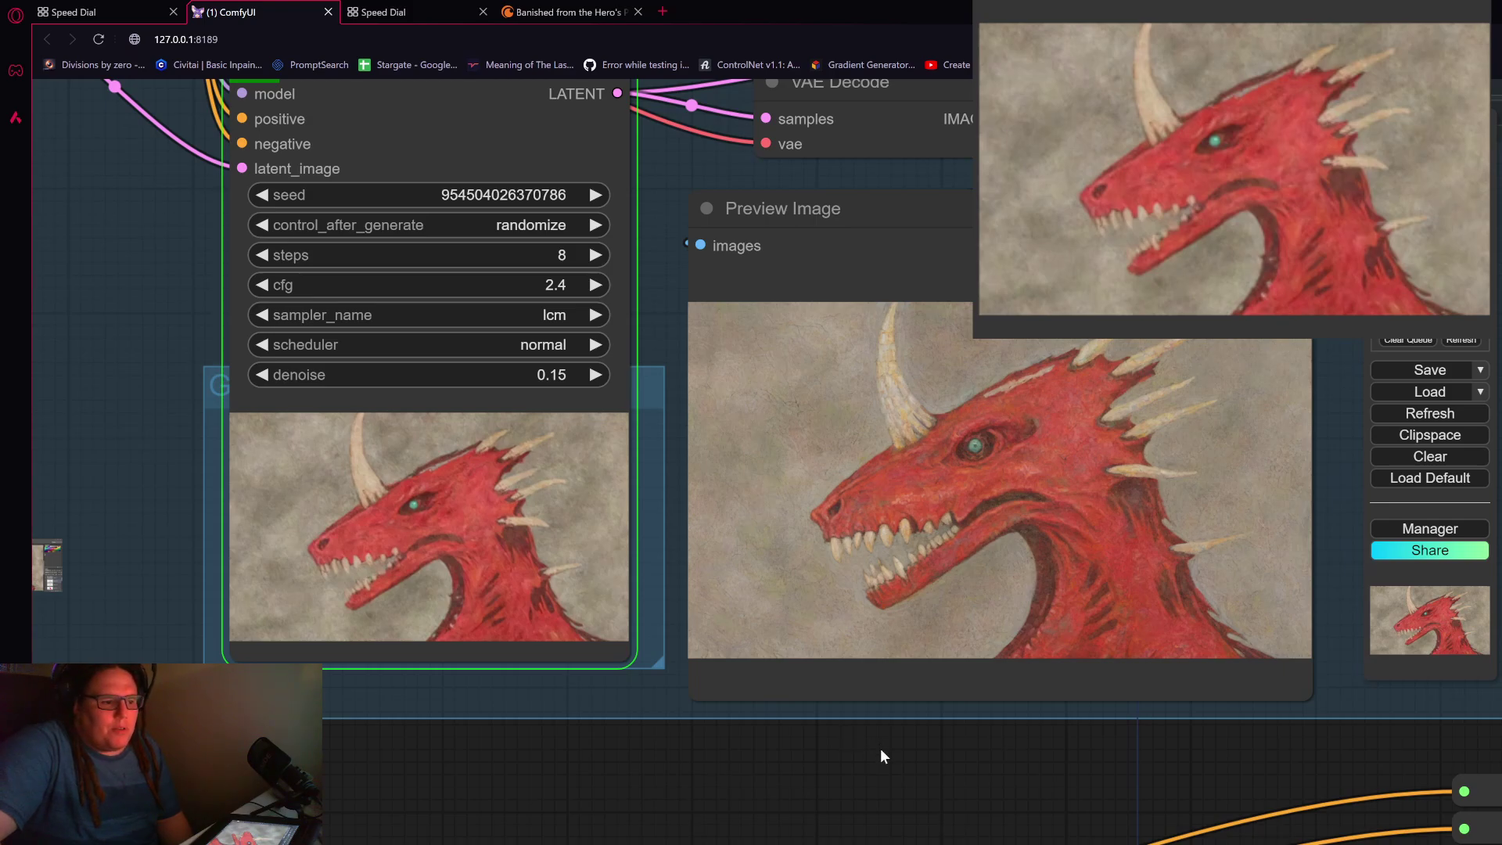
Step: Look over the node workflow from the Photoshop live-paint group and its prompt nodes to the Sampler group
scroll(880, 747, "down", 7)
left_click_drag(1016, 462, 974, 458)
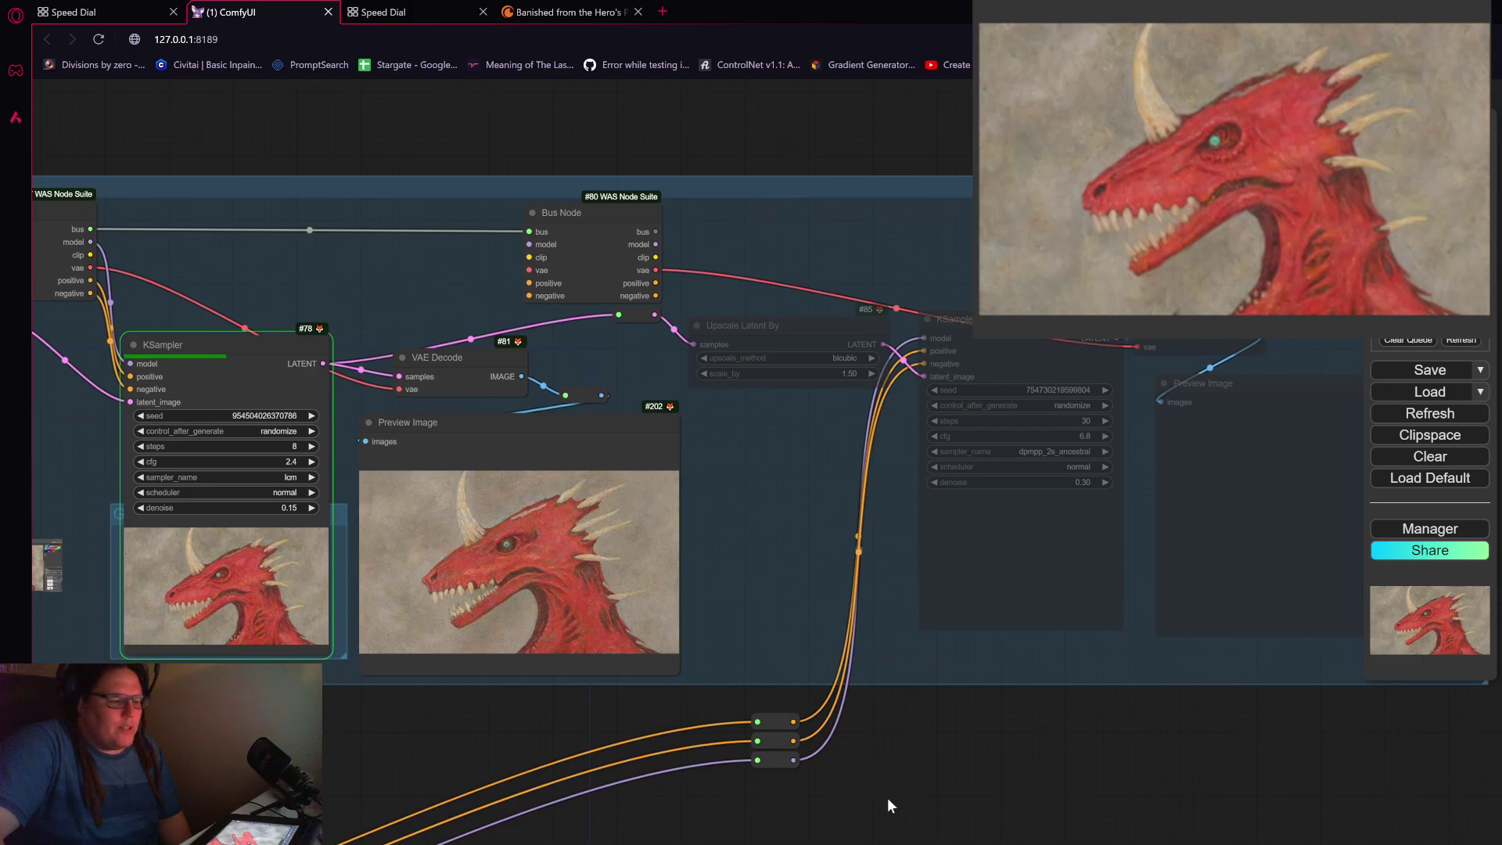
left_click_drag(878, 780, 1095, 715)
left_click_drag(584, 770, 701, 720)
scroll(676, 732, "down", 2)
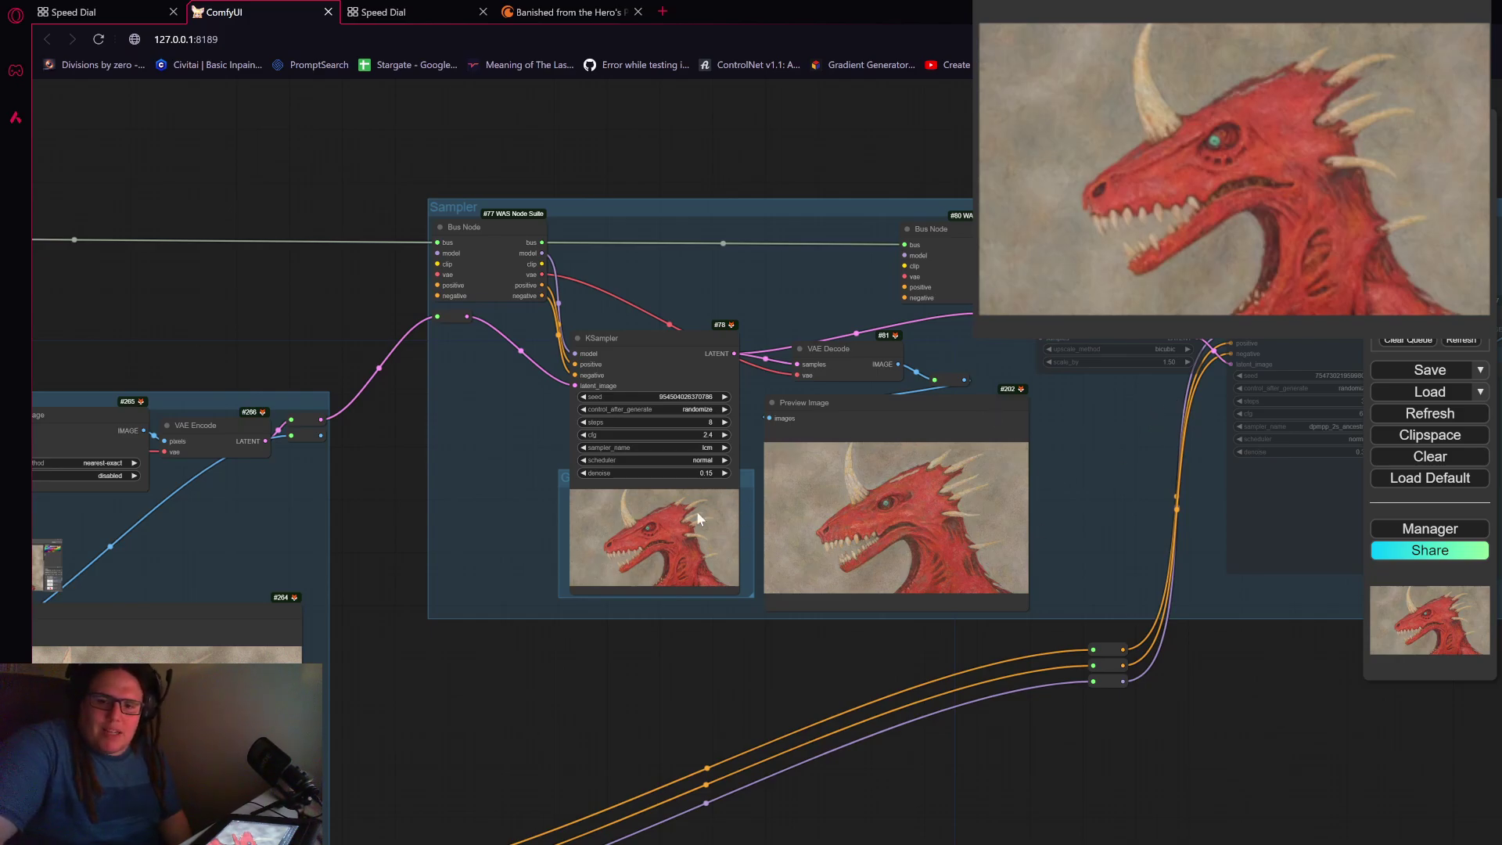
left_click_drag(604, 815, 897, 679)
scroll(896, 679, "down", 2)
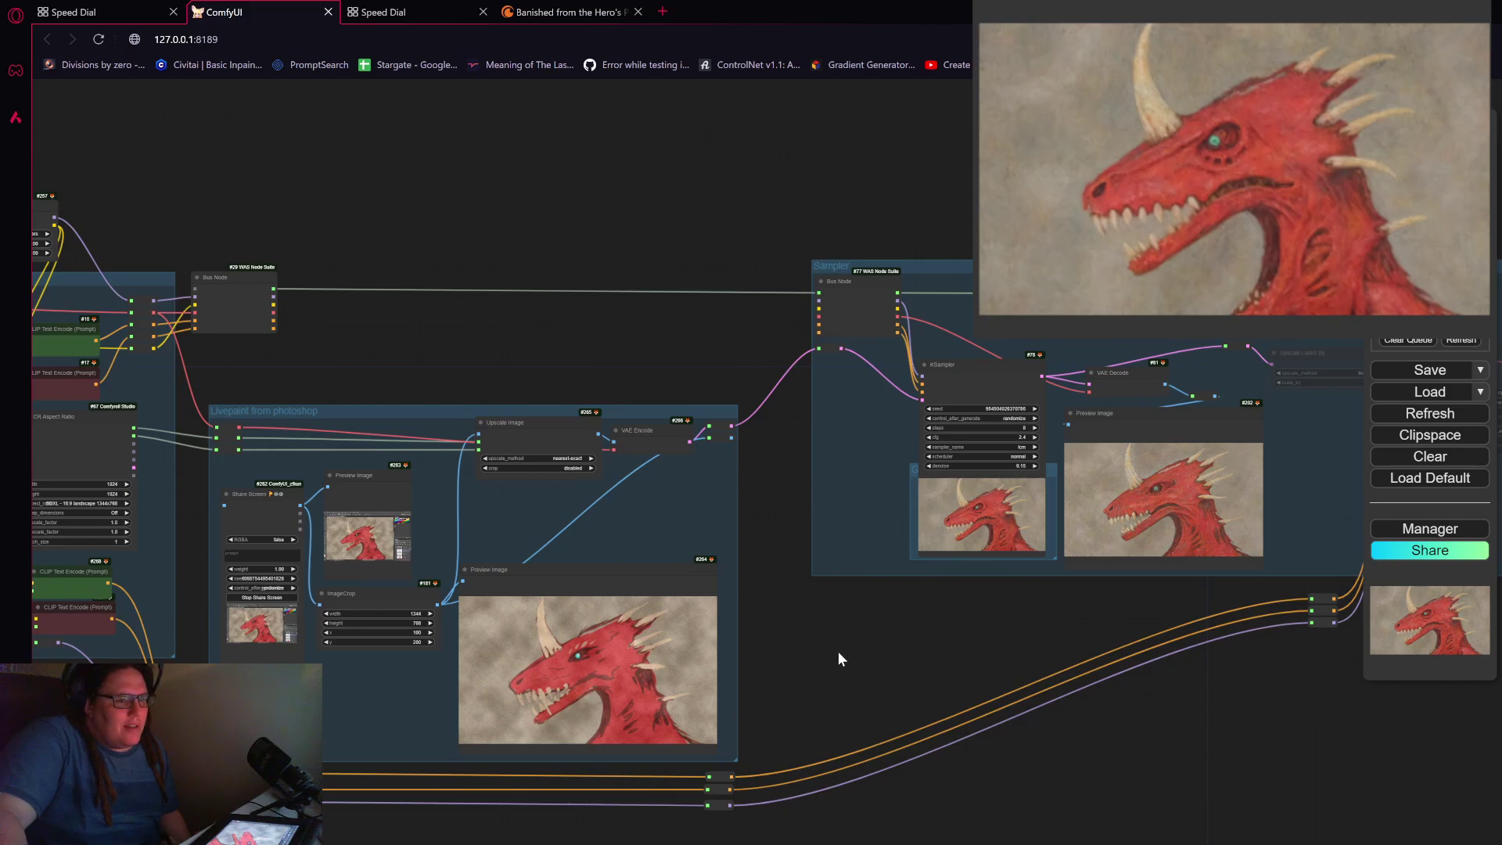
left_click_drag(838, 660, 905, 650)
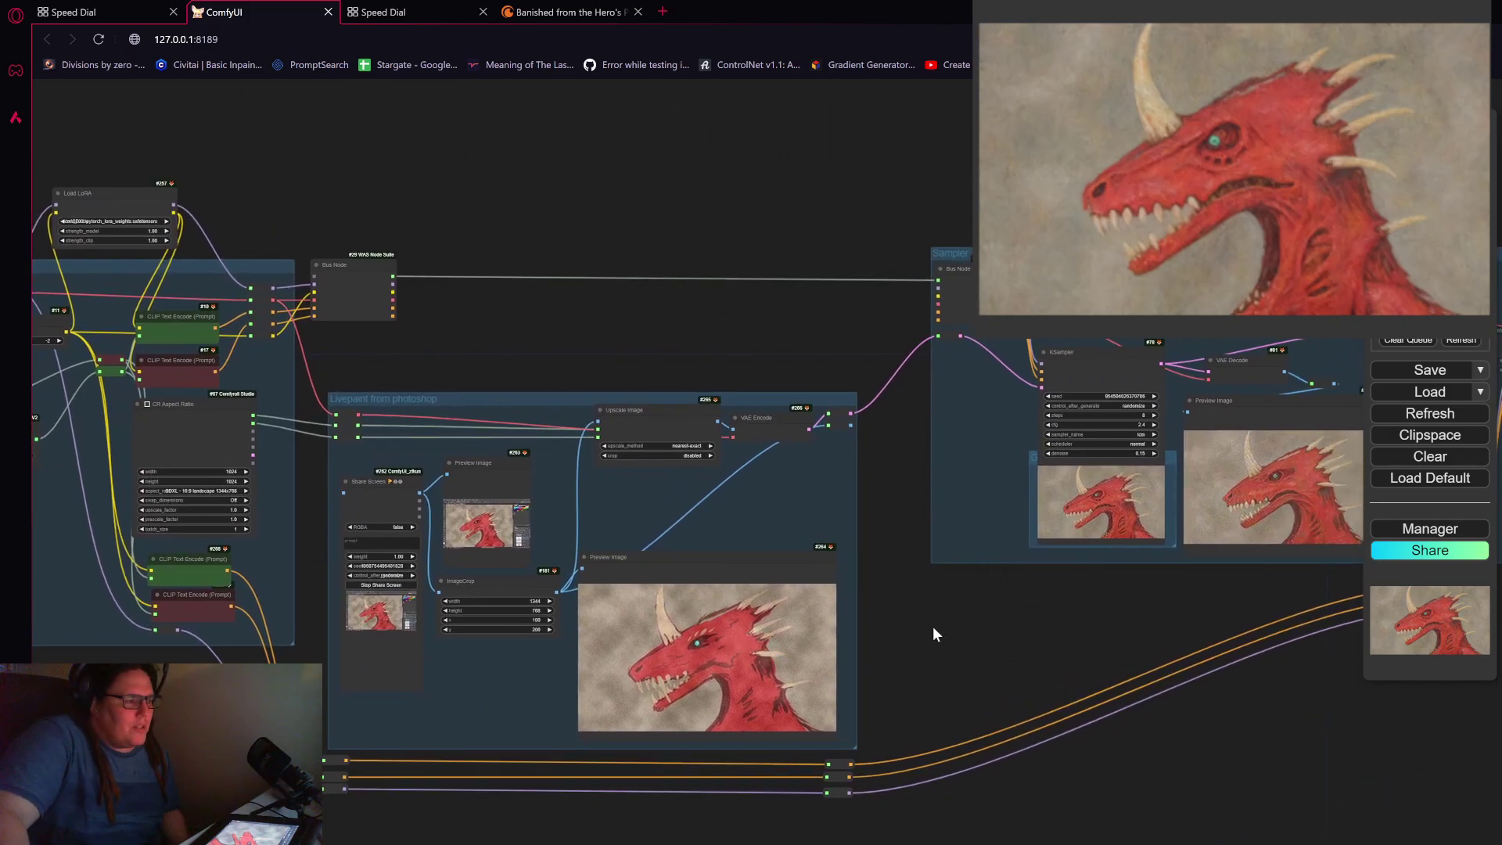
left_click_drag(1010, 617, 881, 584)
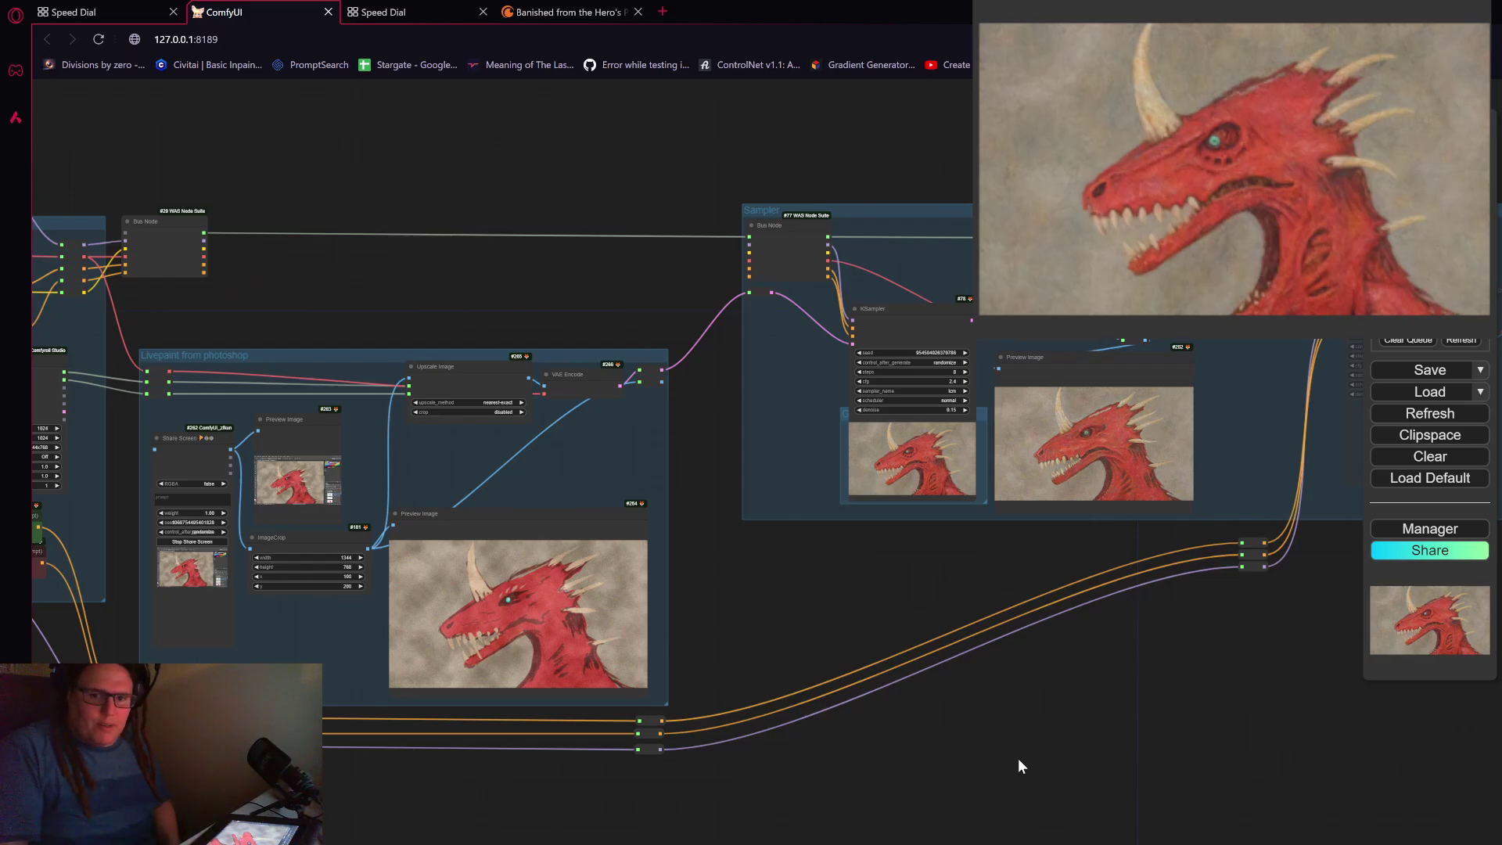
left_click_drag(905, 759, 1073, 742)
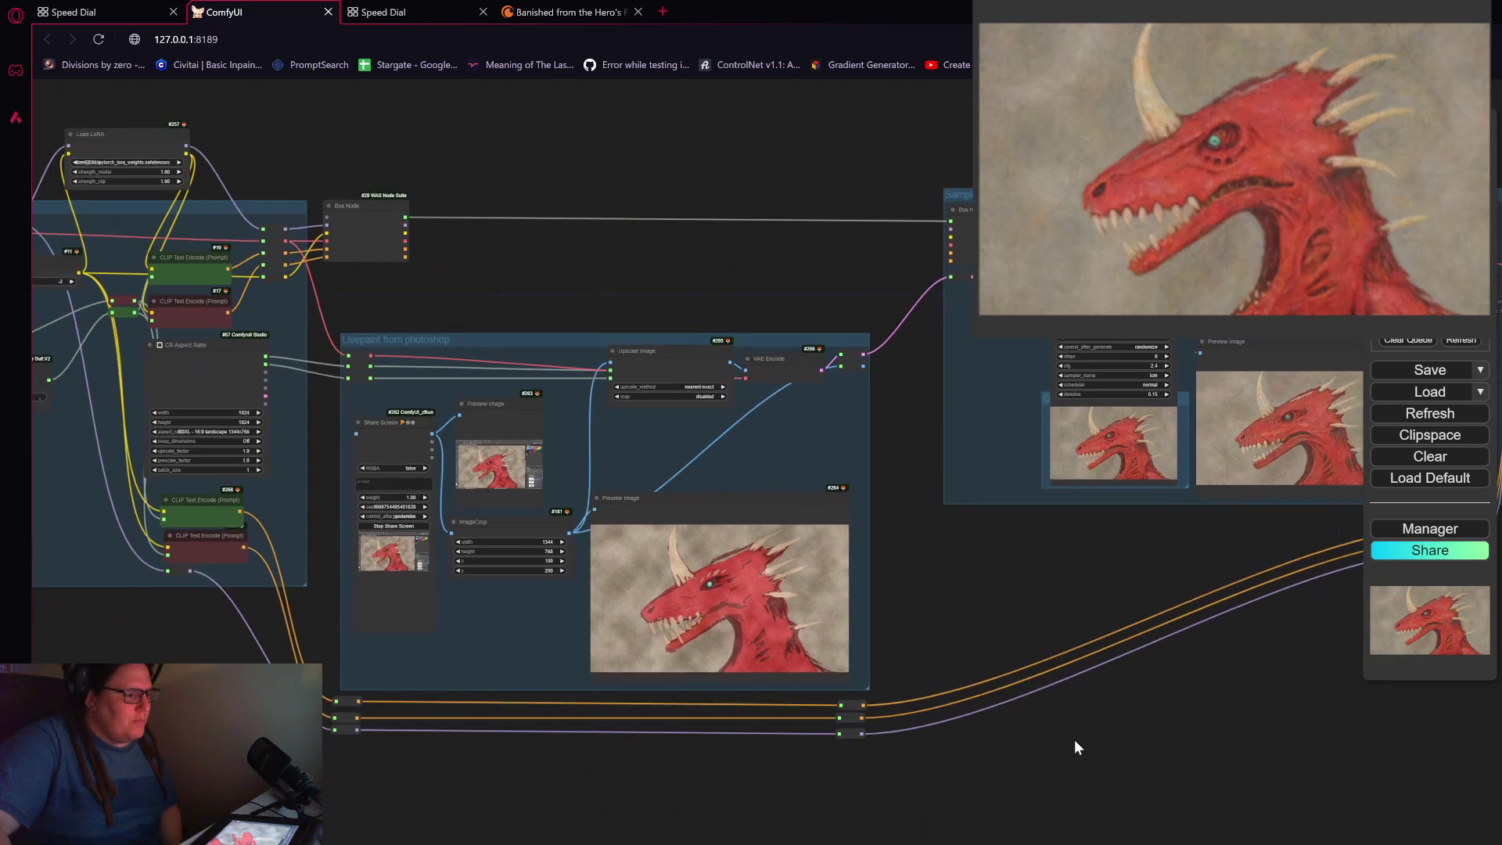